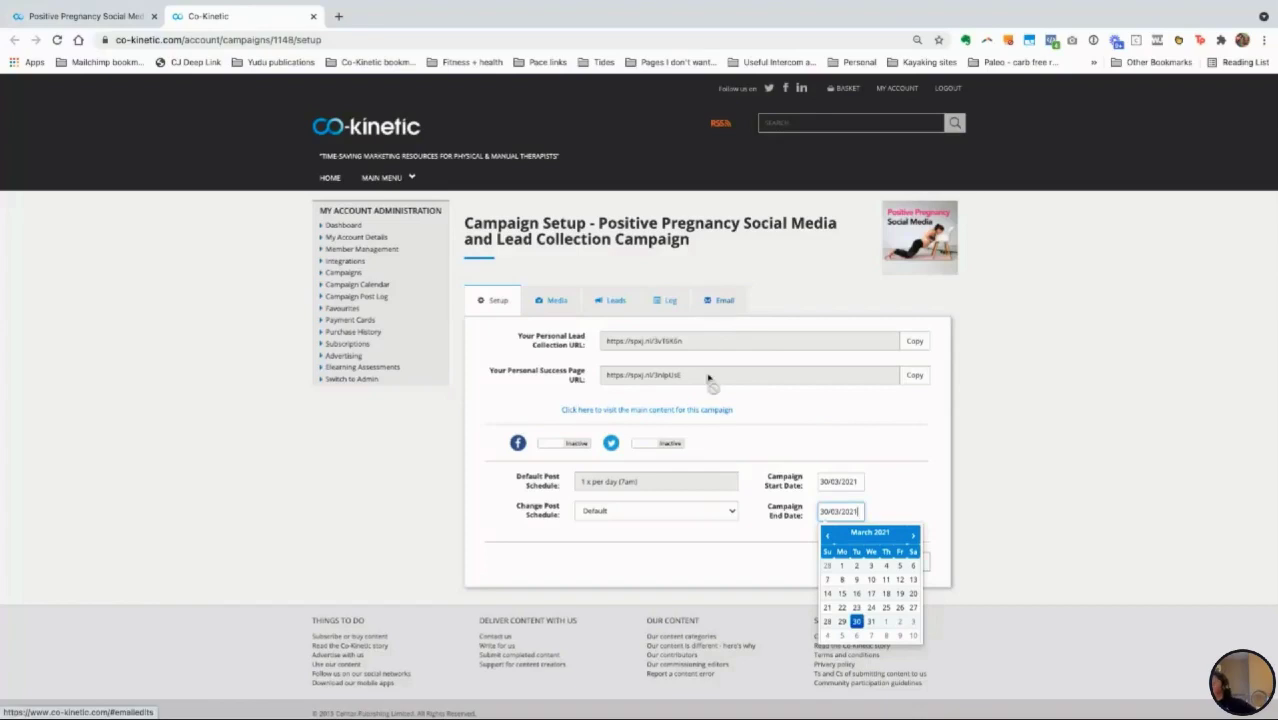
Step: Show the campaign's media posts and copy the first post's suggested text into its Facebook and Twitter fields
left_click(555, 304)
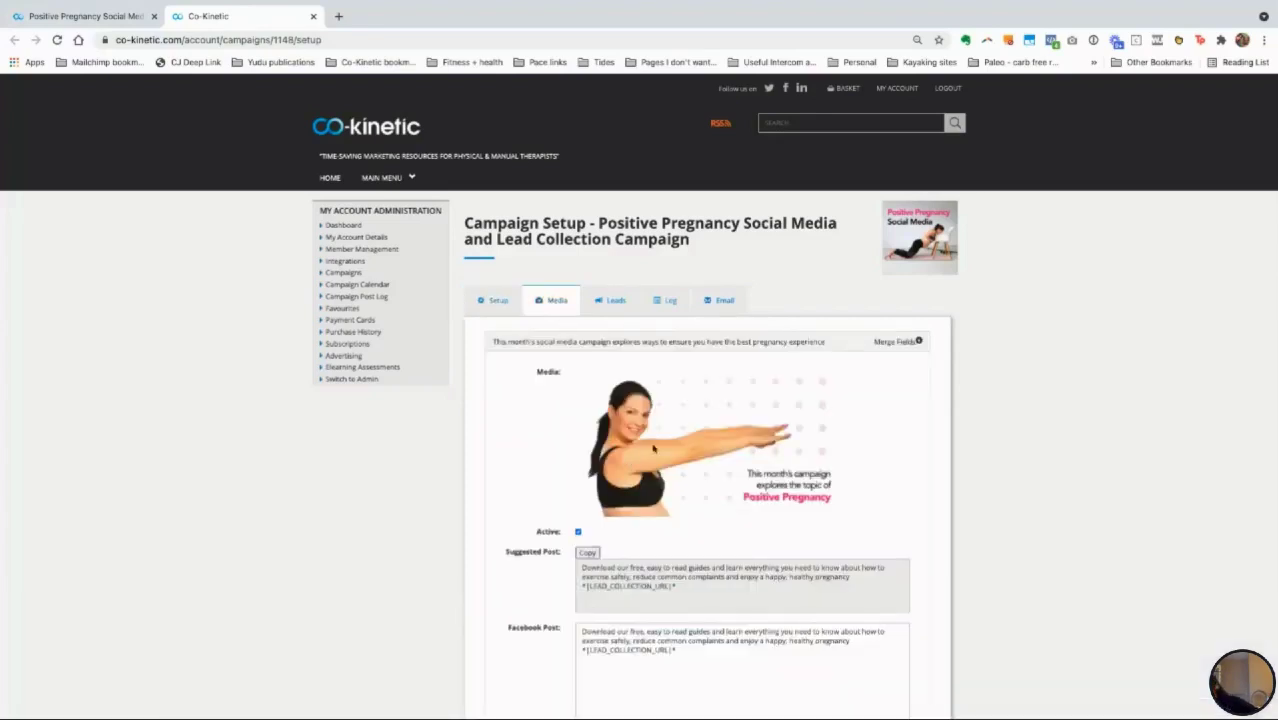
scroll(658, 446, "down", 2)
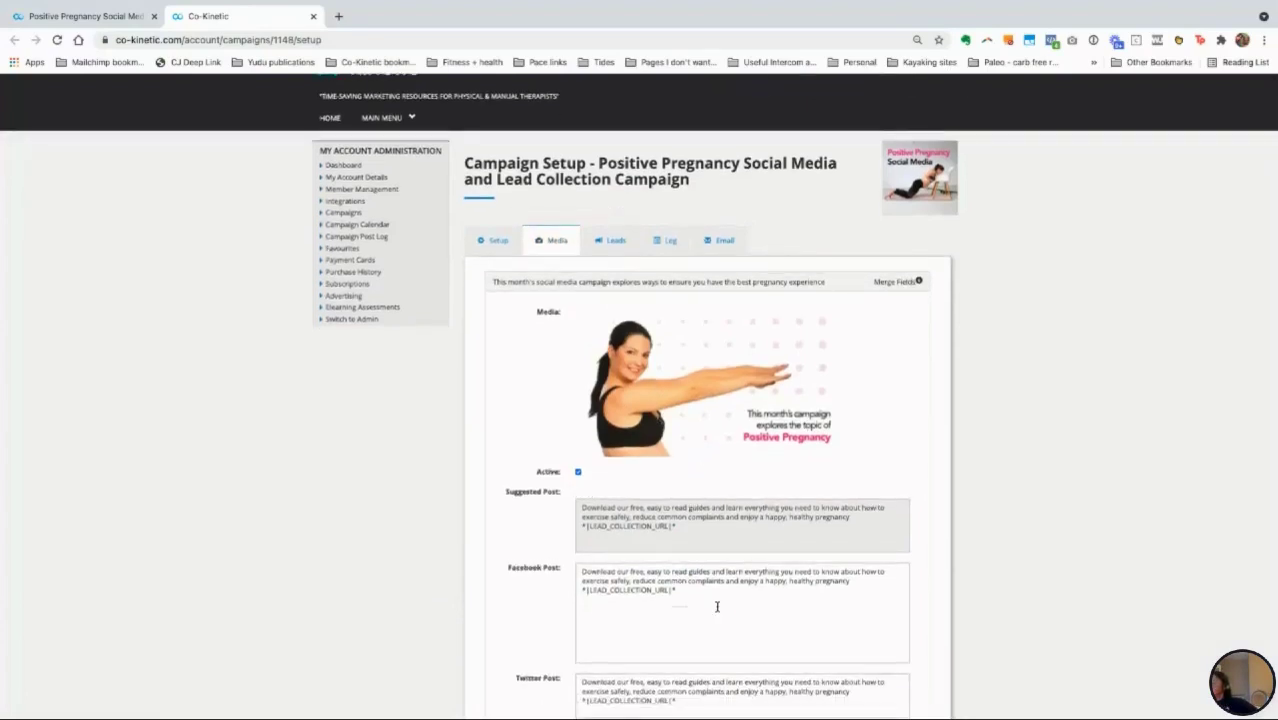
scroll(673, 540, "down", 2)
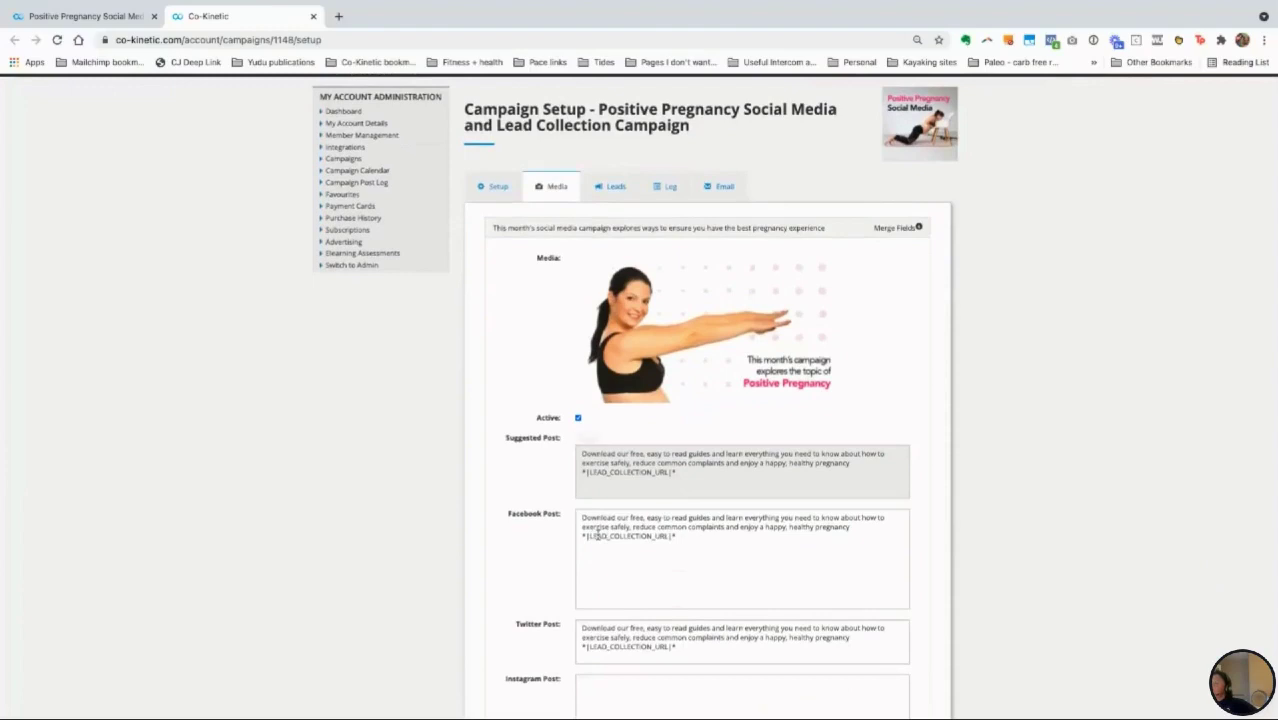
scroll(595, 538, "down", 1)
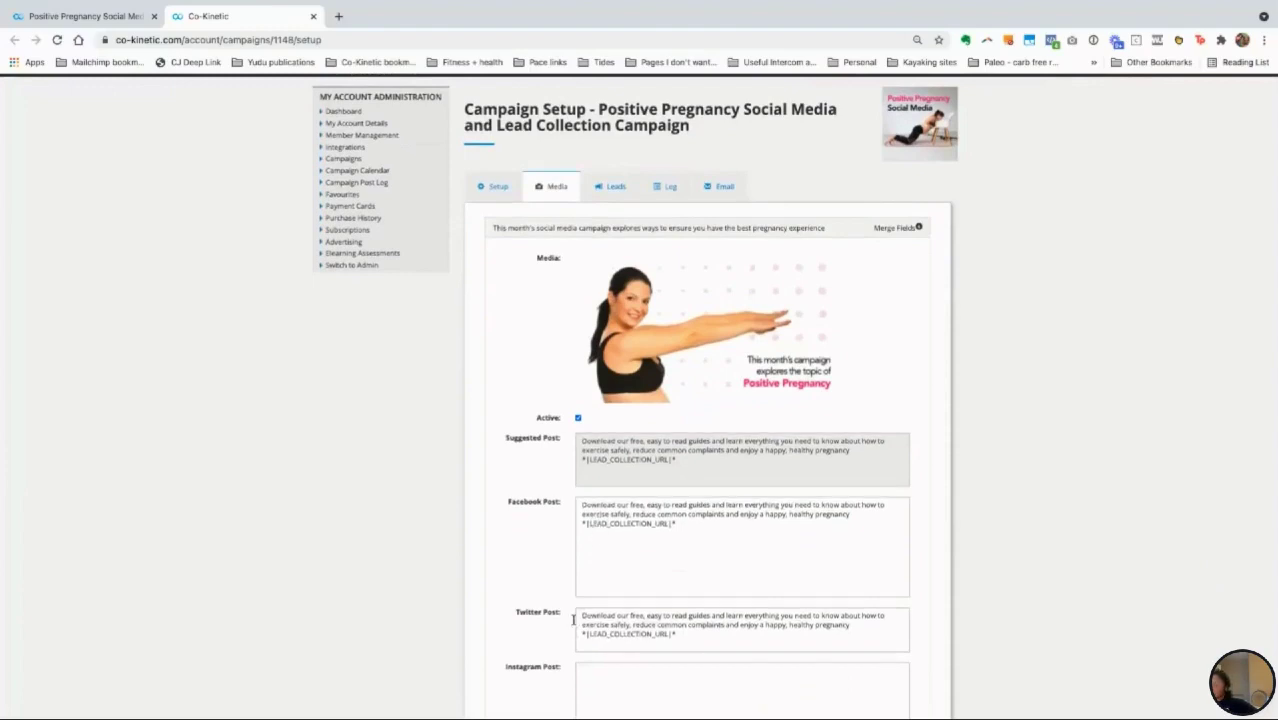
scroll(567, 607, "down", 1)
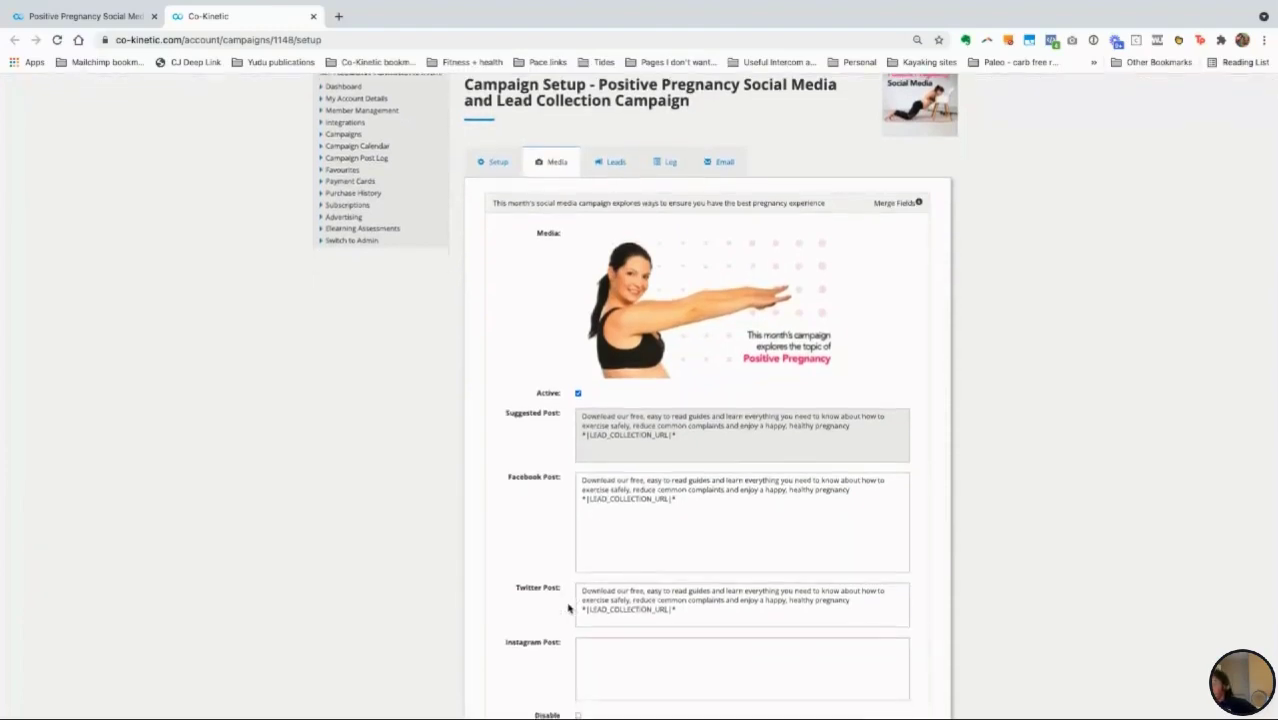
mouse_move(595, 443)
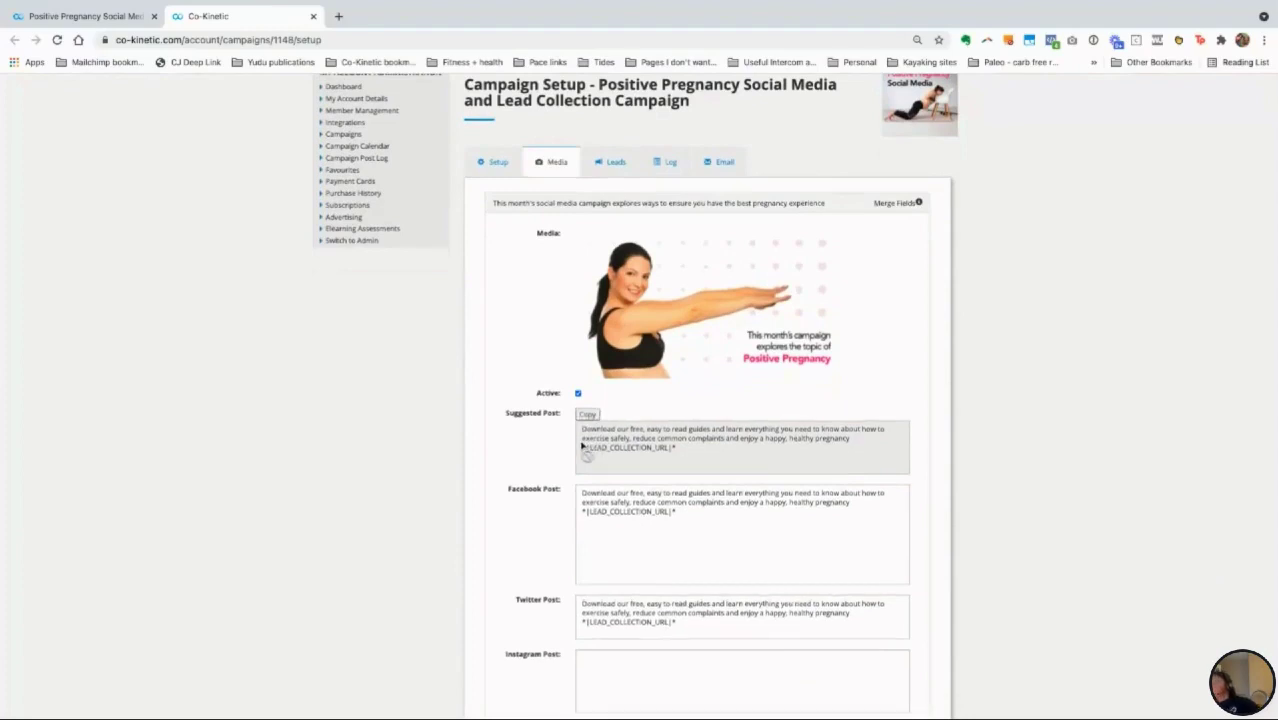
left_click(595, 412)
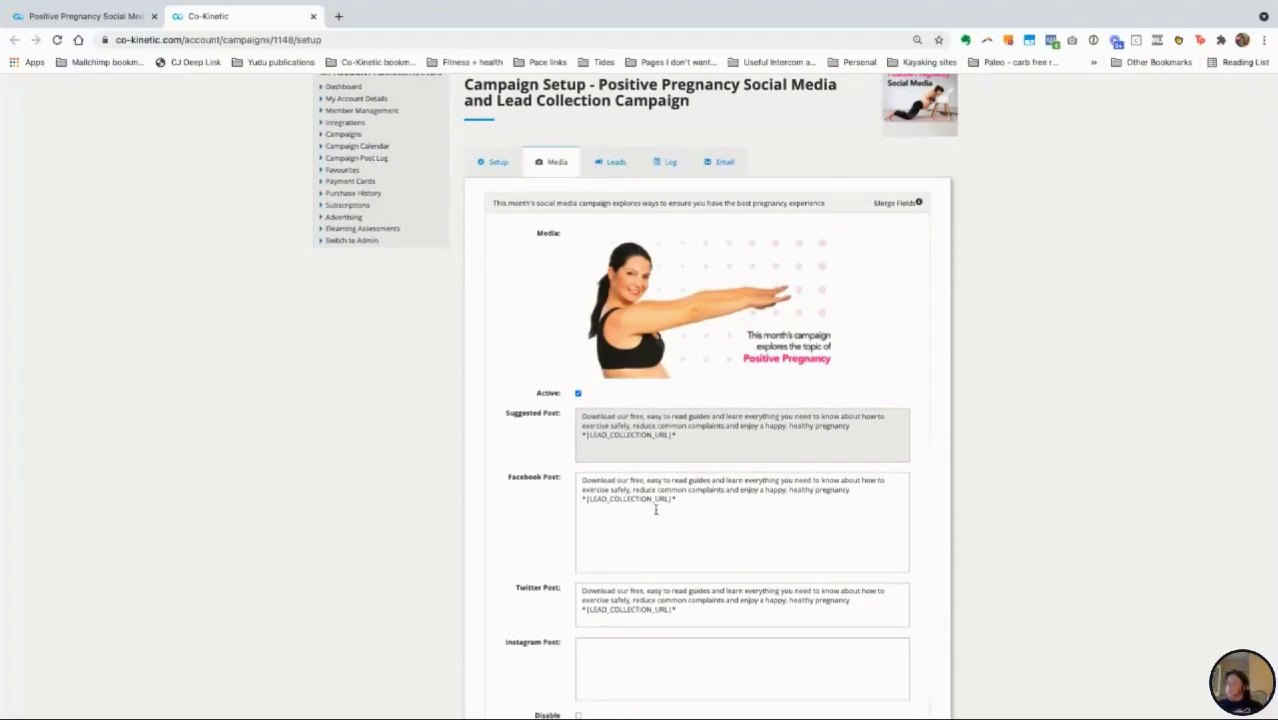
Step: Scroll down through the rest of the campaign's media posts
scroll(645, 498, "down", 1)
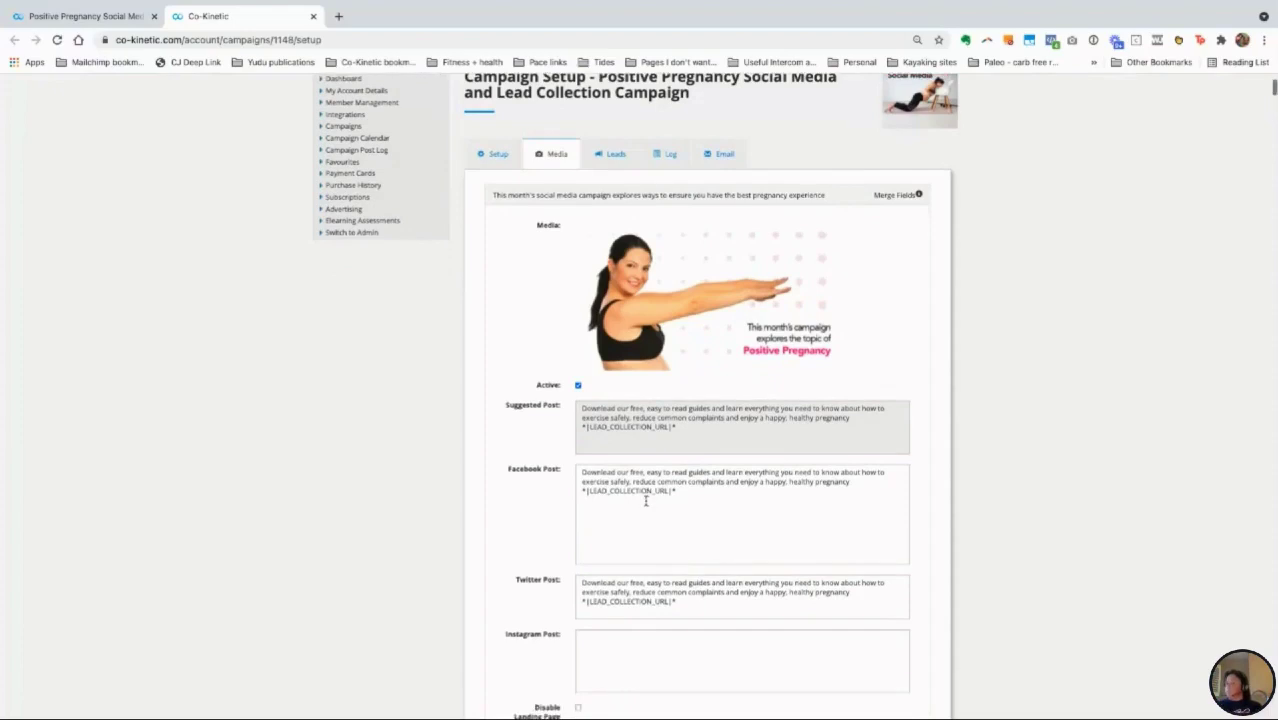
mouse_move(645, 407)
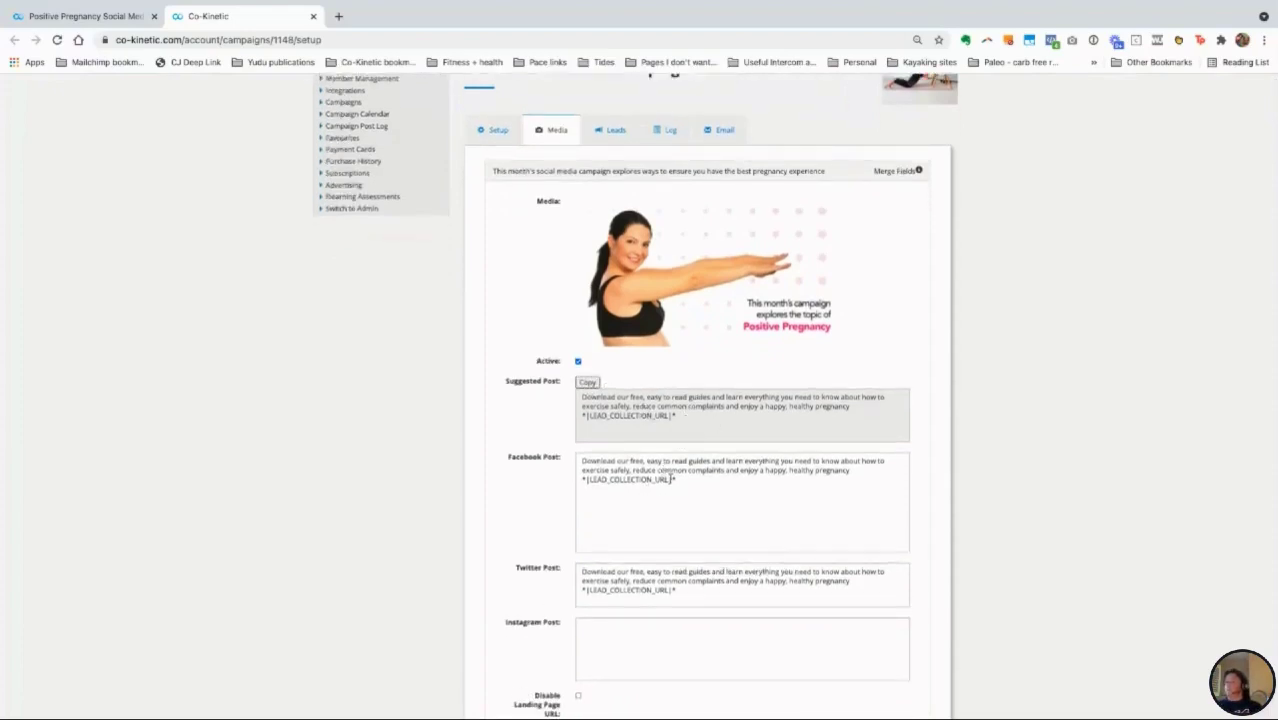
scroll(641, 476, "down", 1)
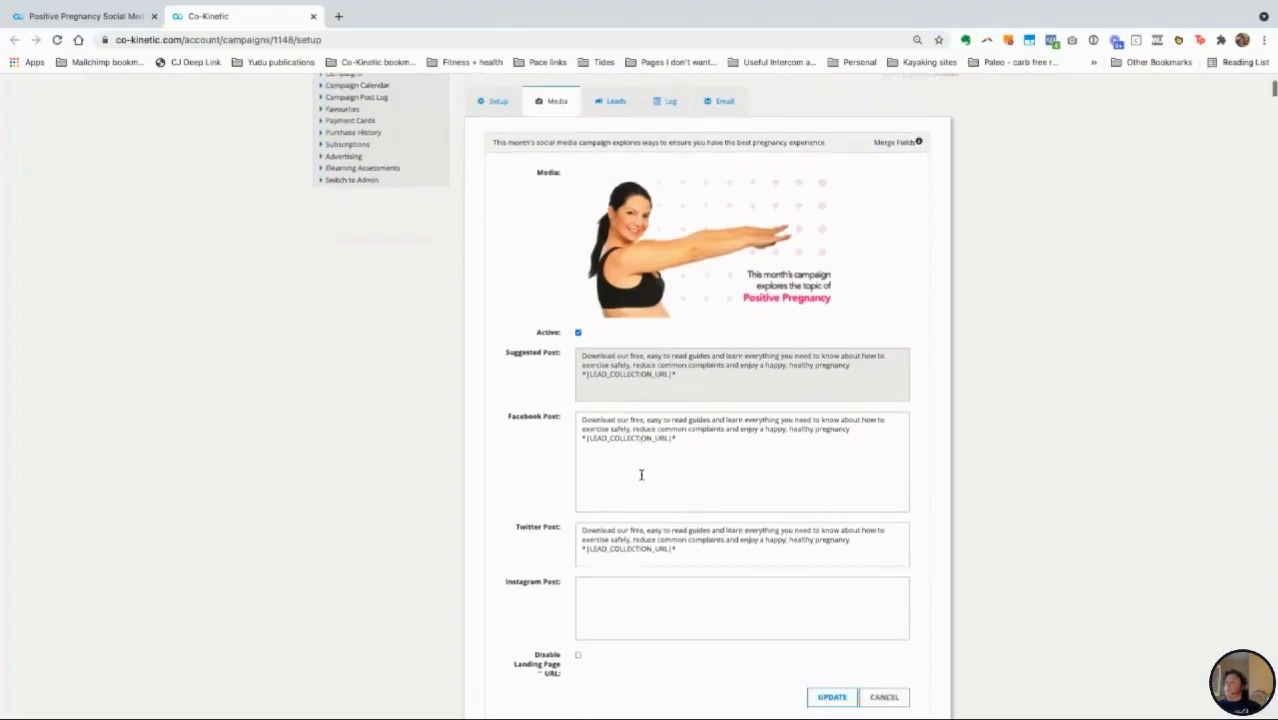
scroll(599, 508, "down", 2)
scroll(597, 510, "down", 2)
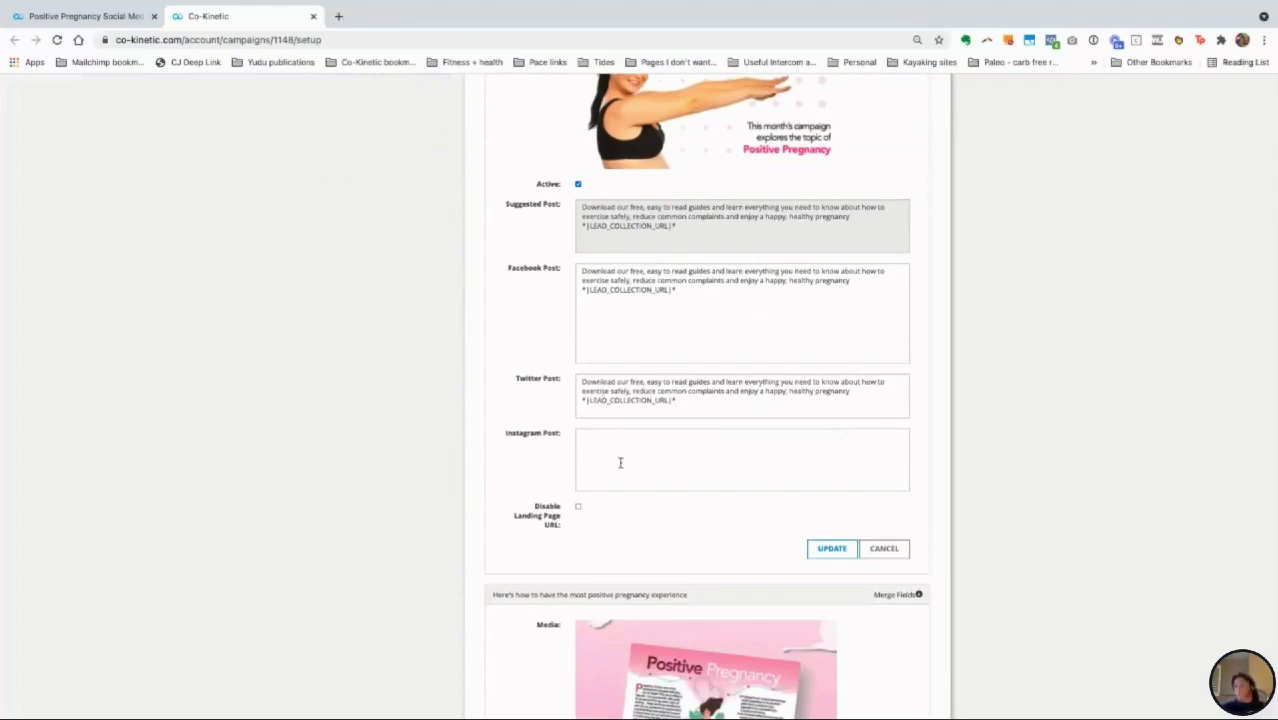
scroll(620, 463, "down", 1)
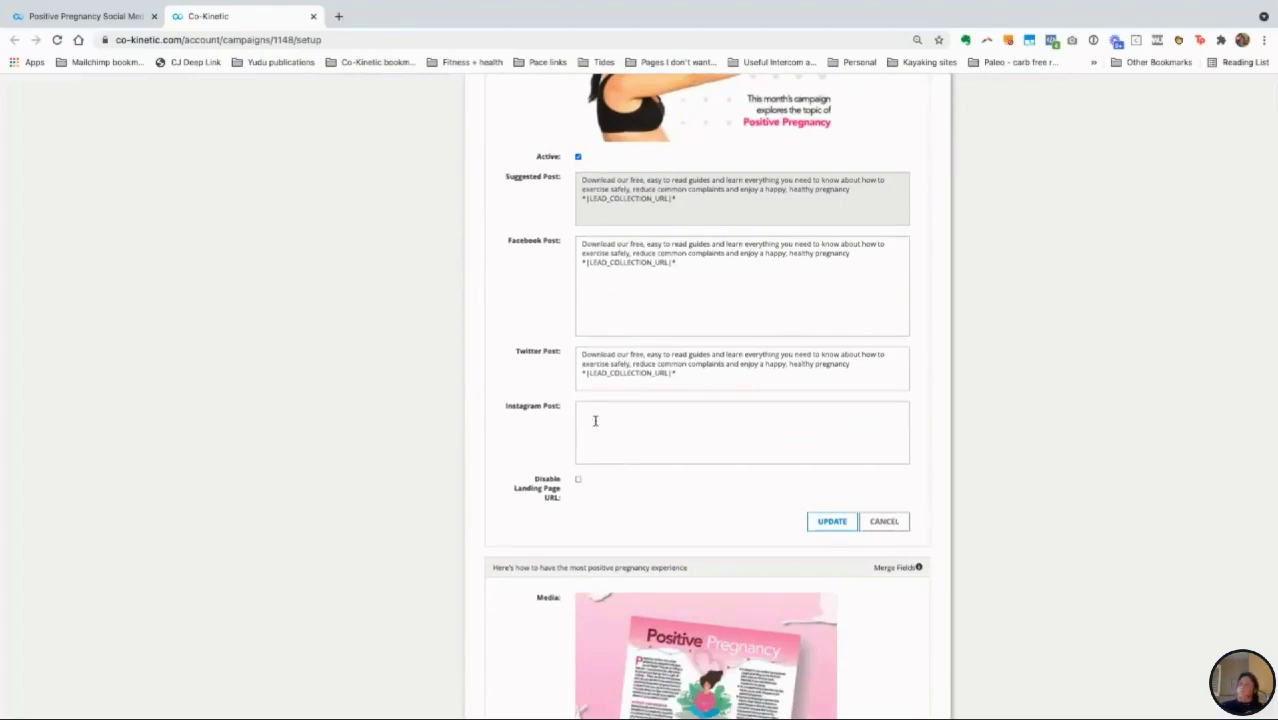
scroll(637, 424, "down", 1)
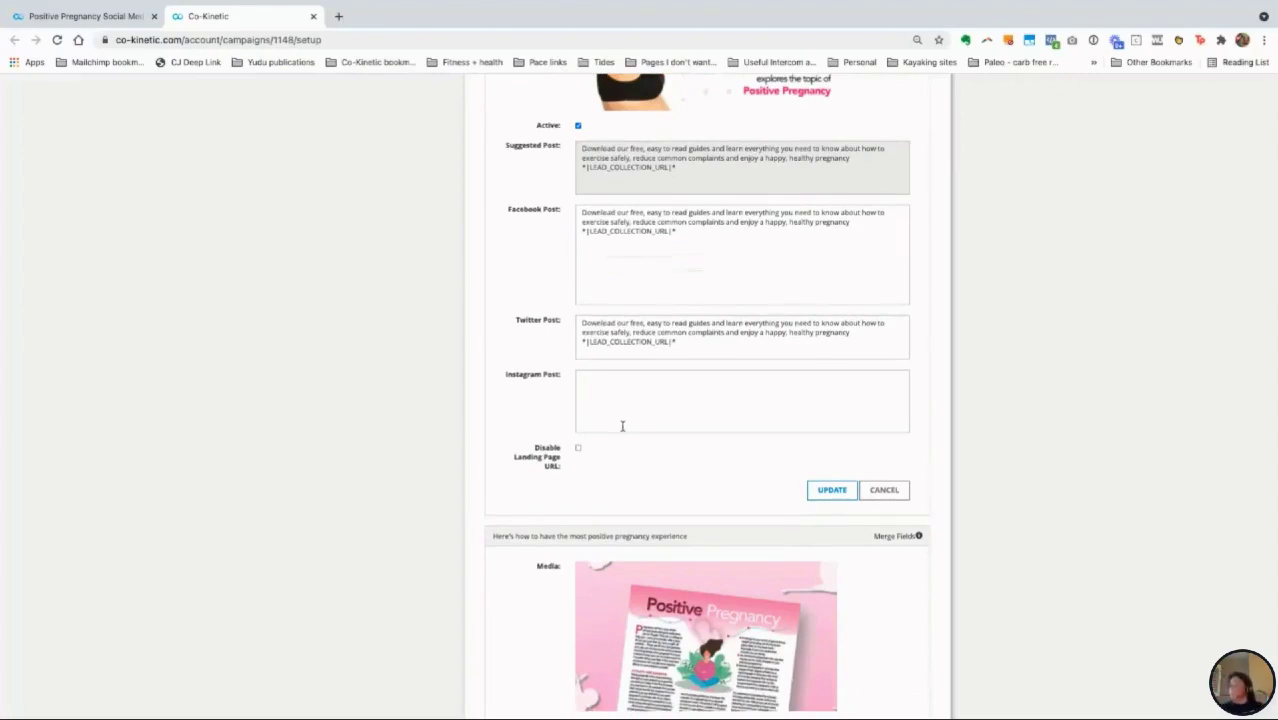
scroll(622, 426, "down", 2)
scroll(622, 426, "down", 4)
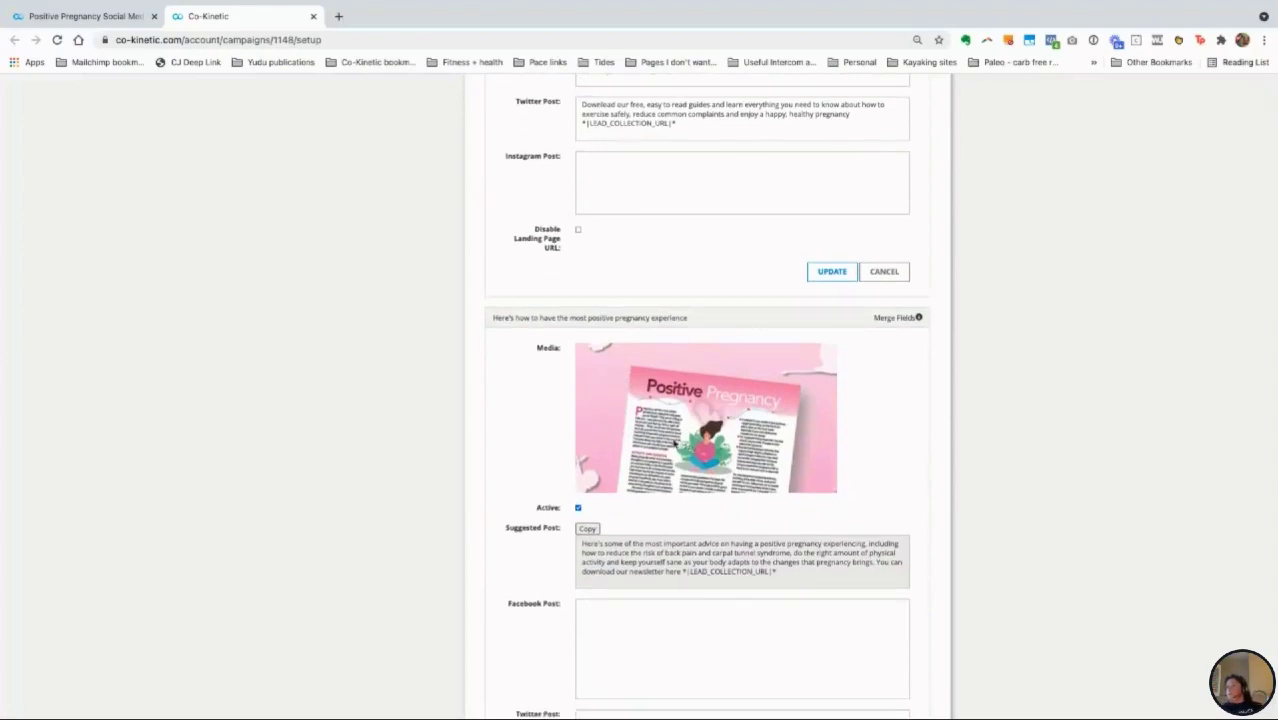
scroll(674, 443, "down", 2)
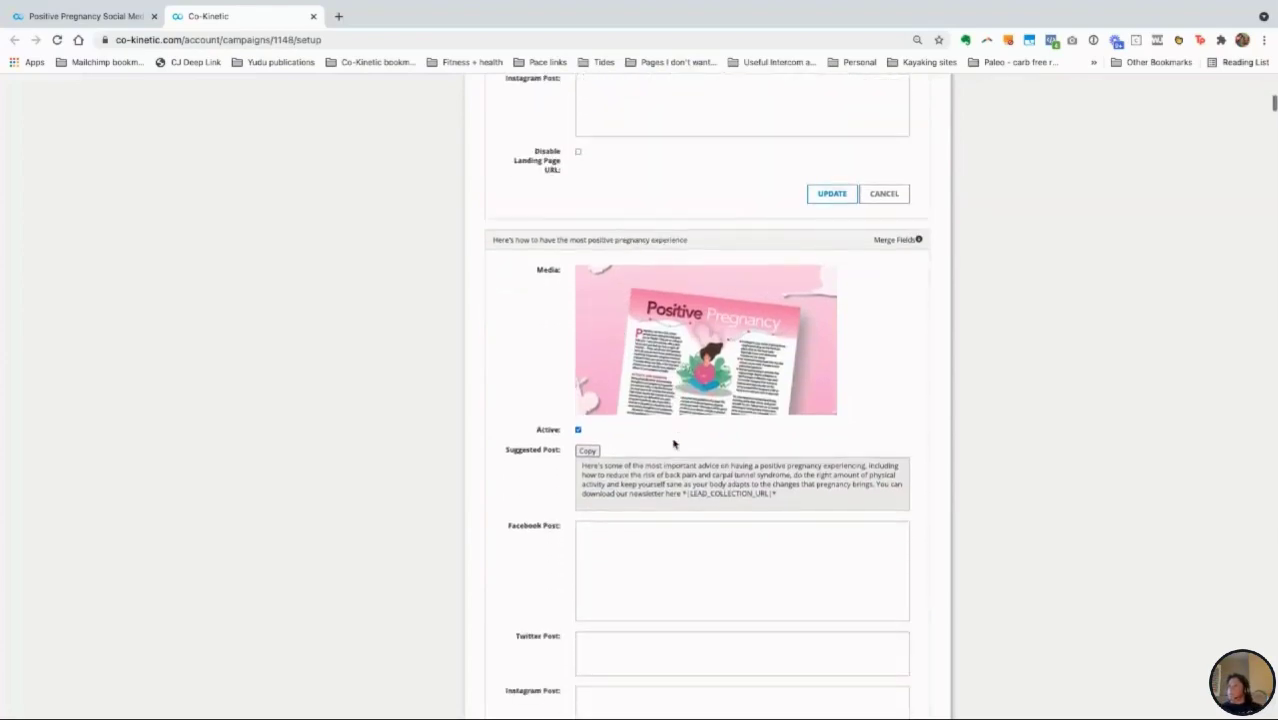
scroll(674, 443, "down", 2)
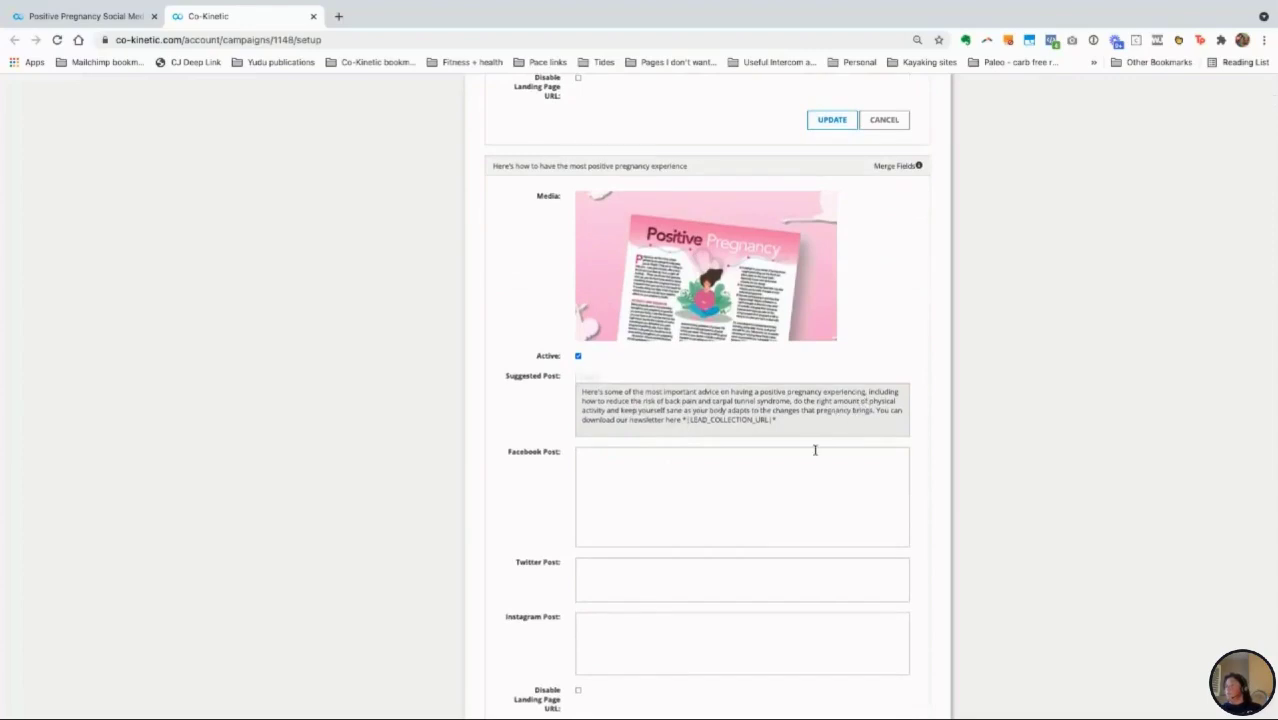
scroll(814, 449, "down", 1)
scroll(815, 450, "down", 3)
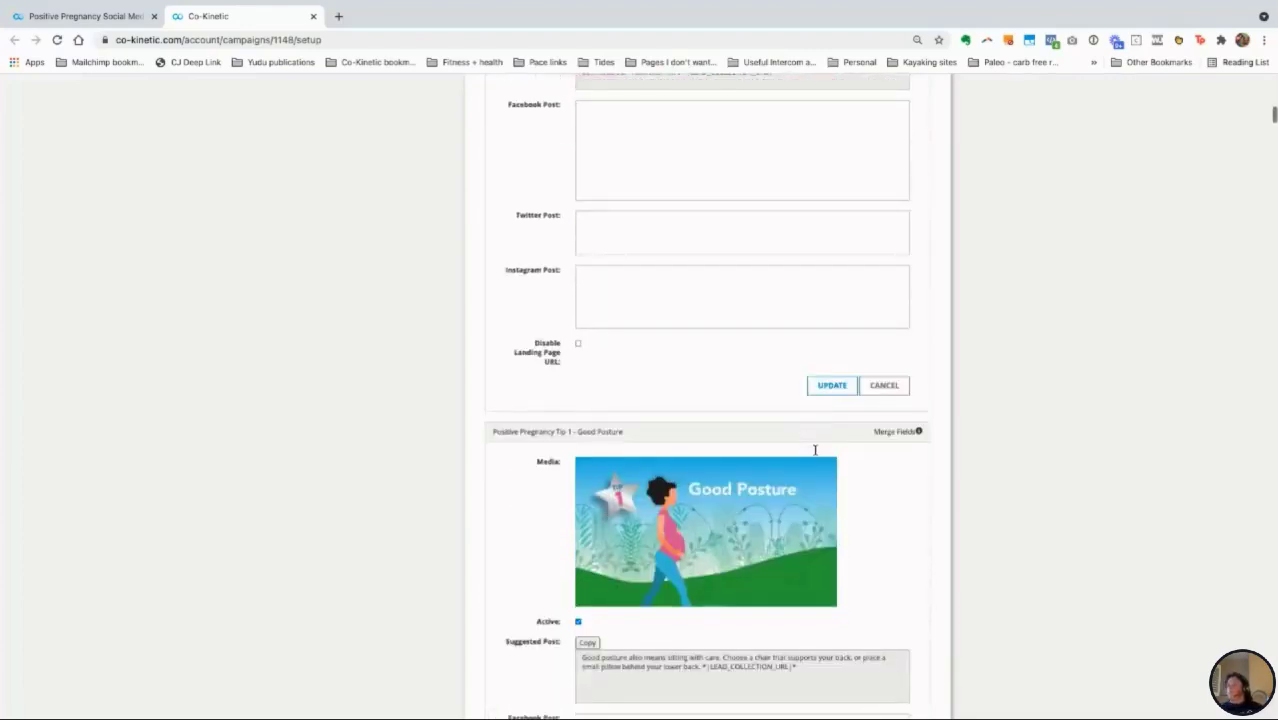
scroll(723, 550, "down", 2)
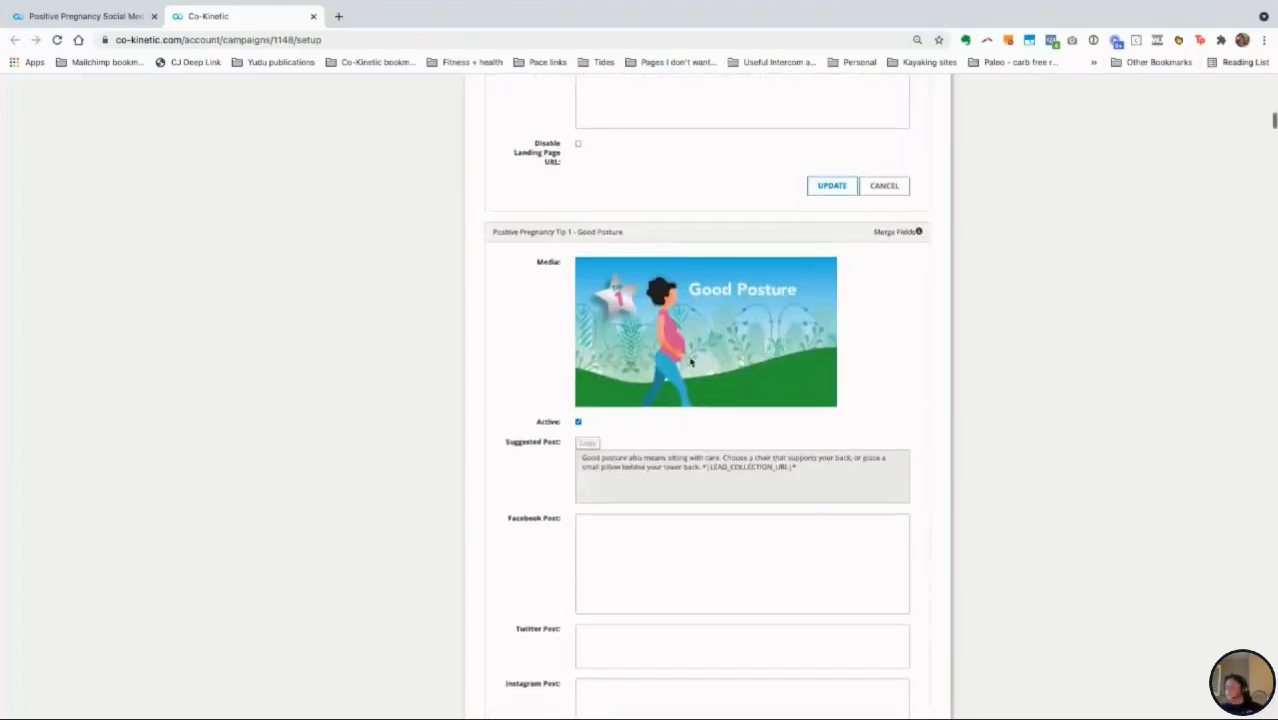
scroll(686, 341, "down", 6)
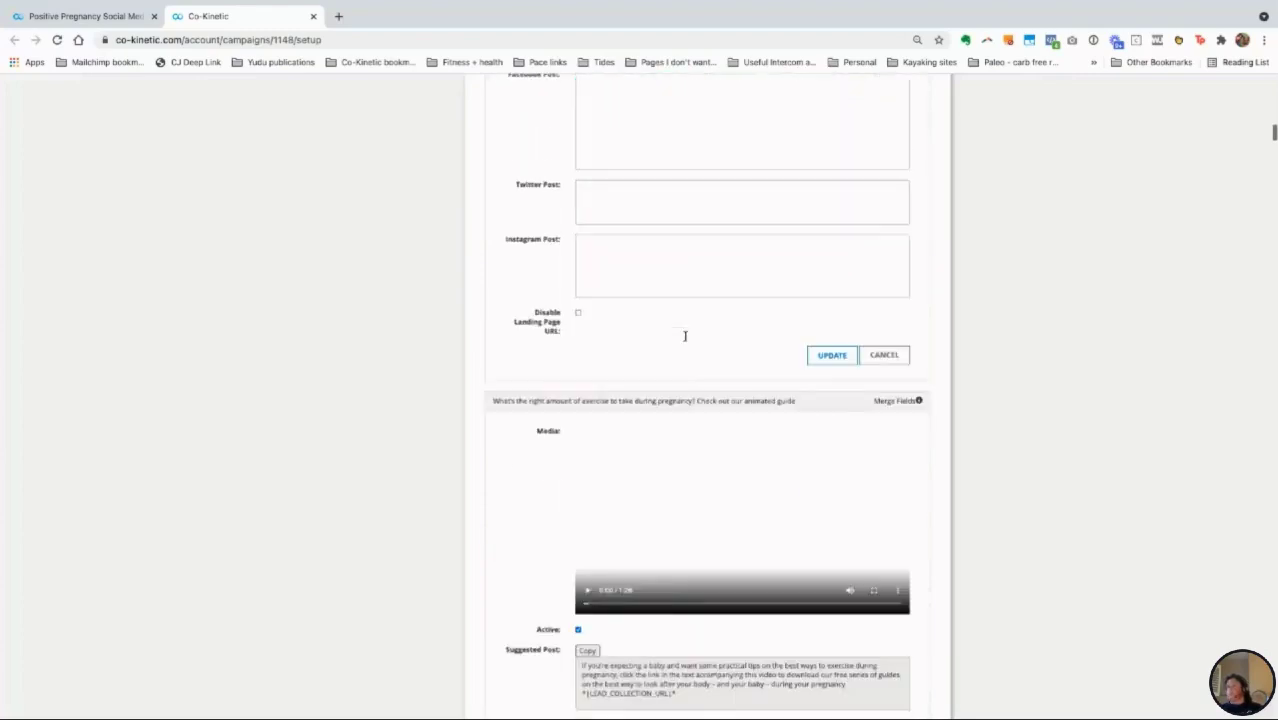
left_click(770, 498)
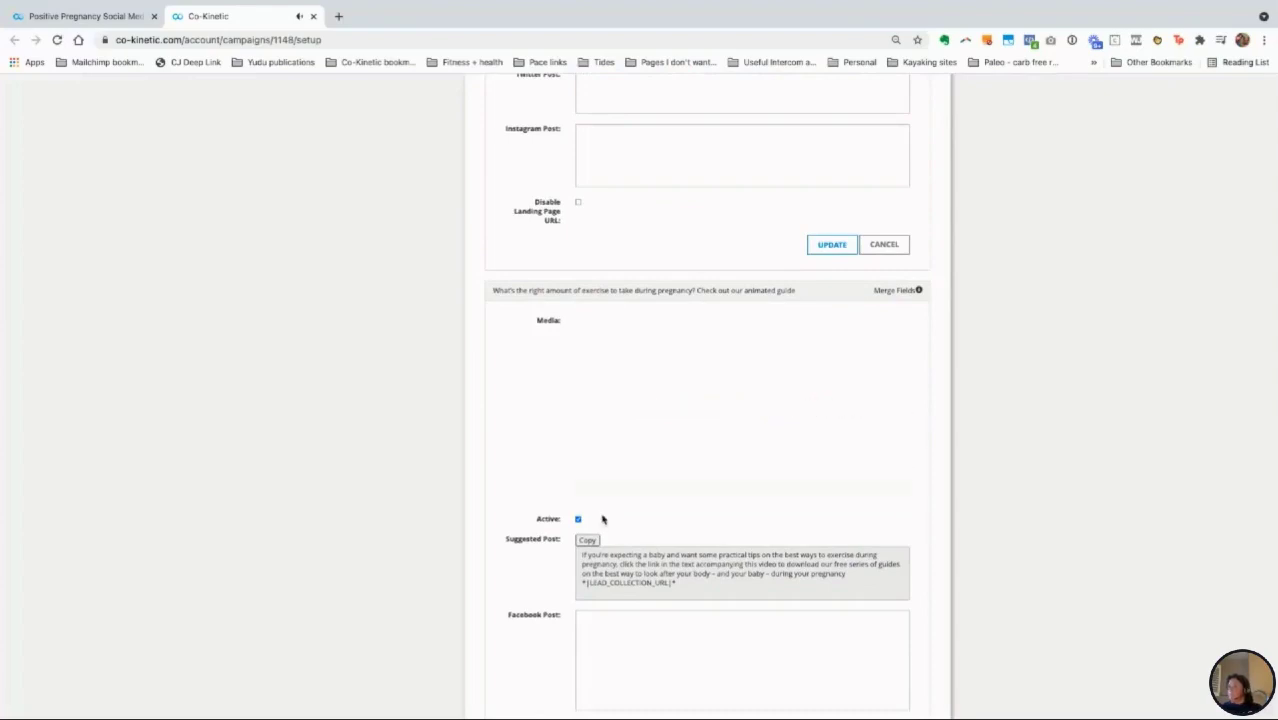
left_click(590, 481)
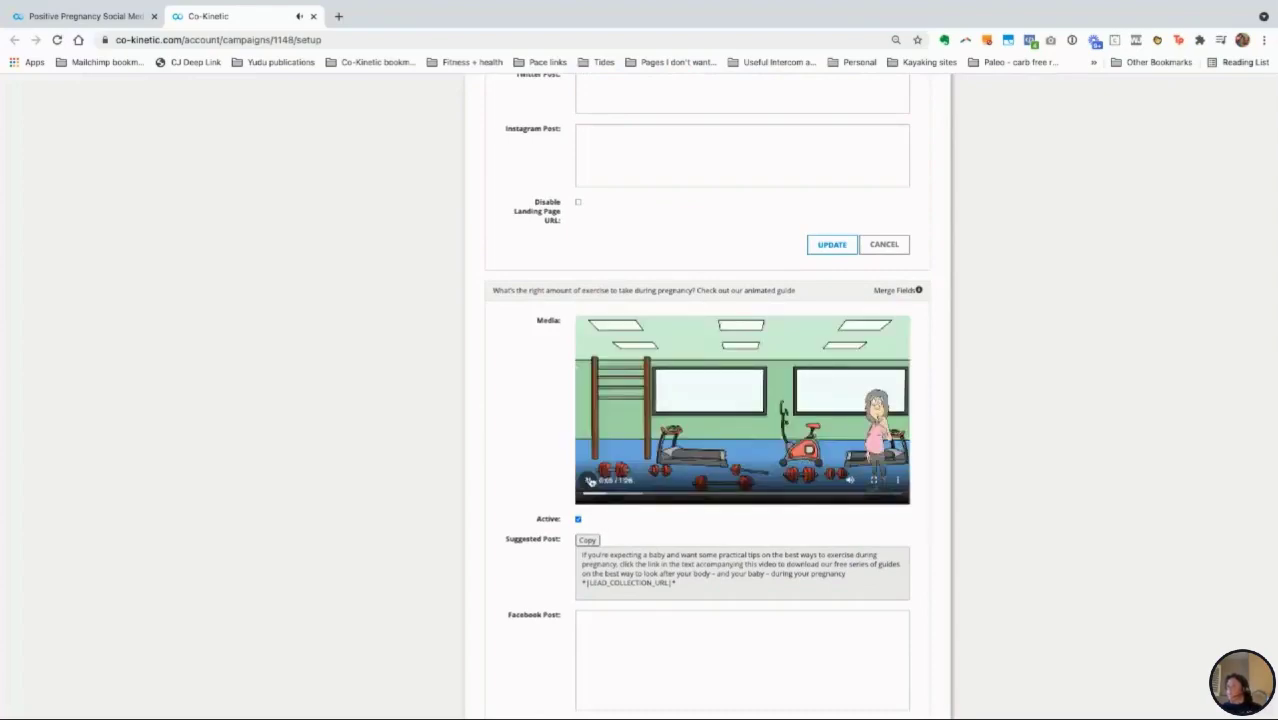
scroll(771, 530, "down", 3)
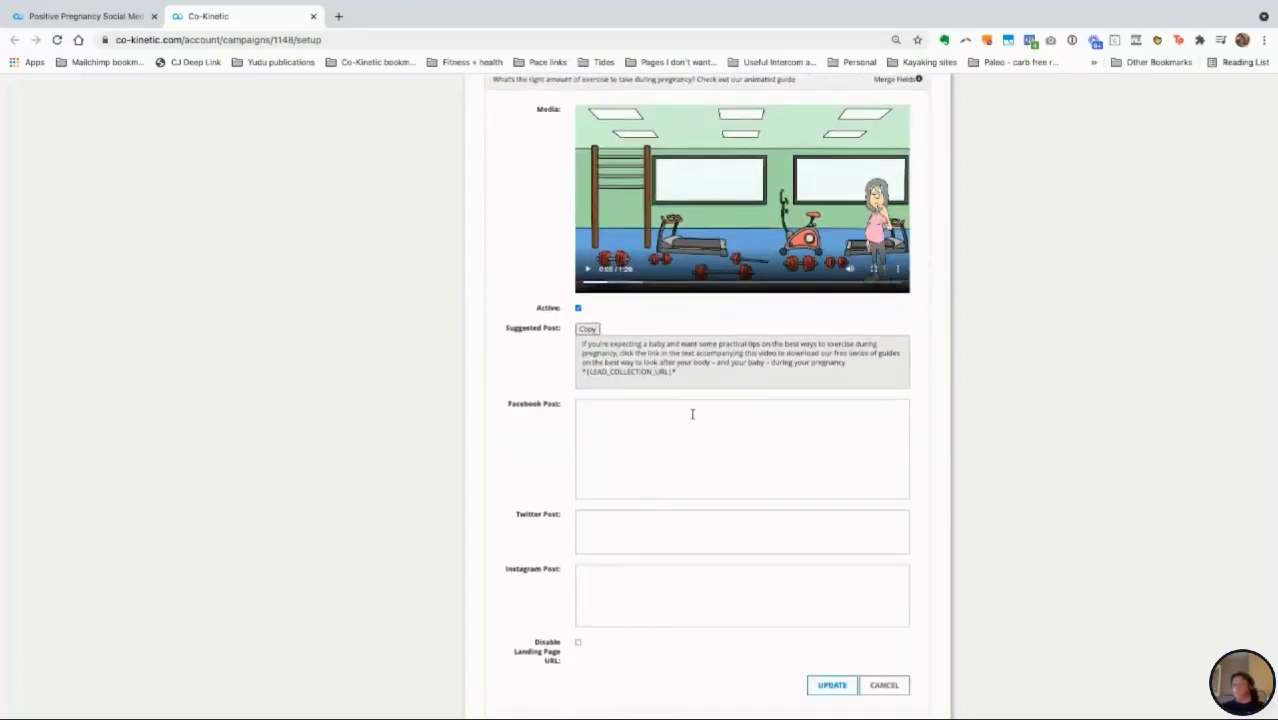
scroll(713, 458, "down", 1)
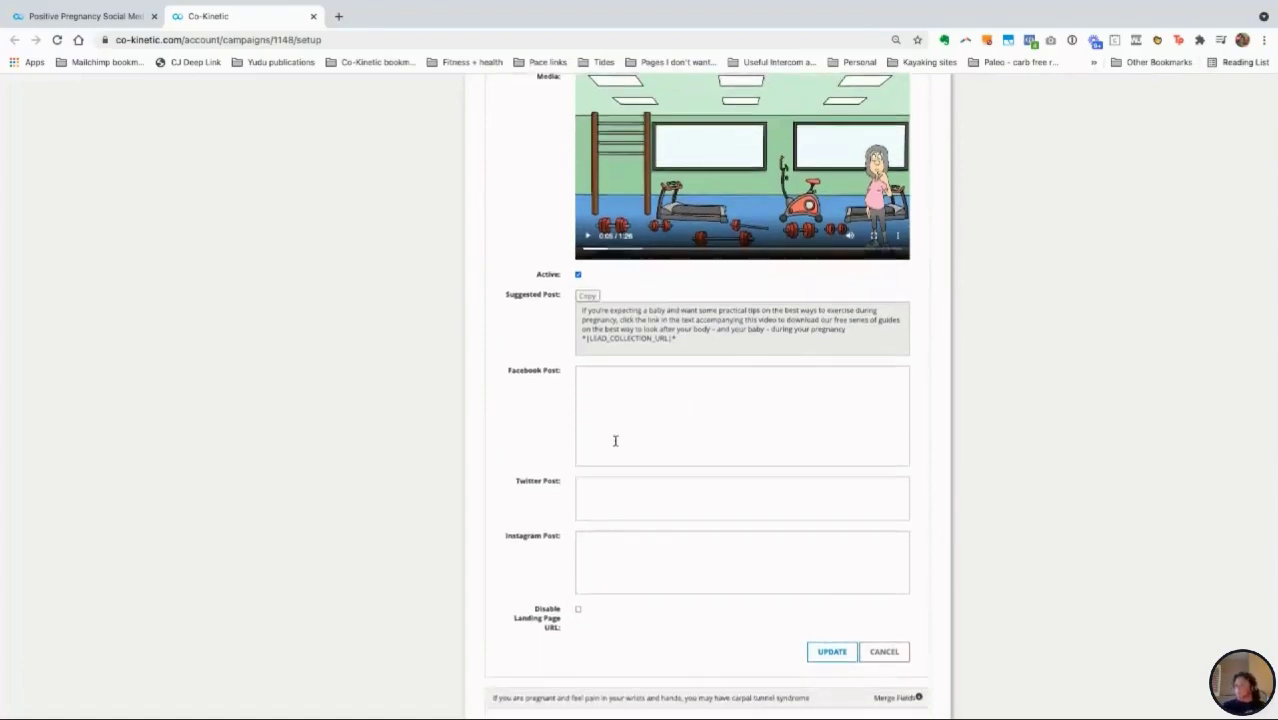
scroll(613, 437, "down", 2)
scroll(598, 277, "up", 3)
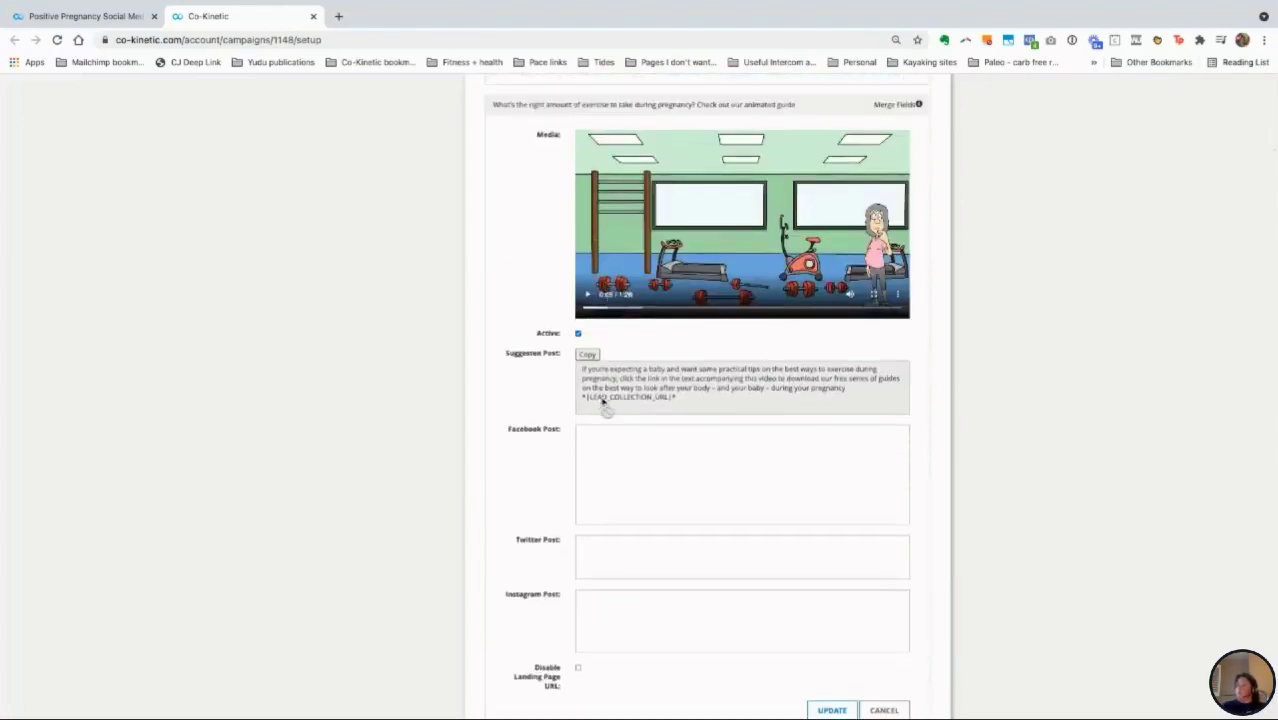
left_click(592, 458)
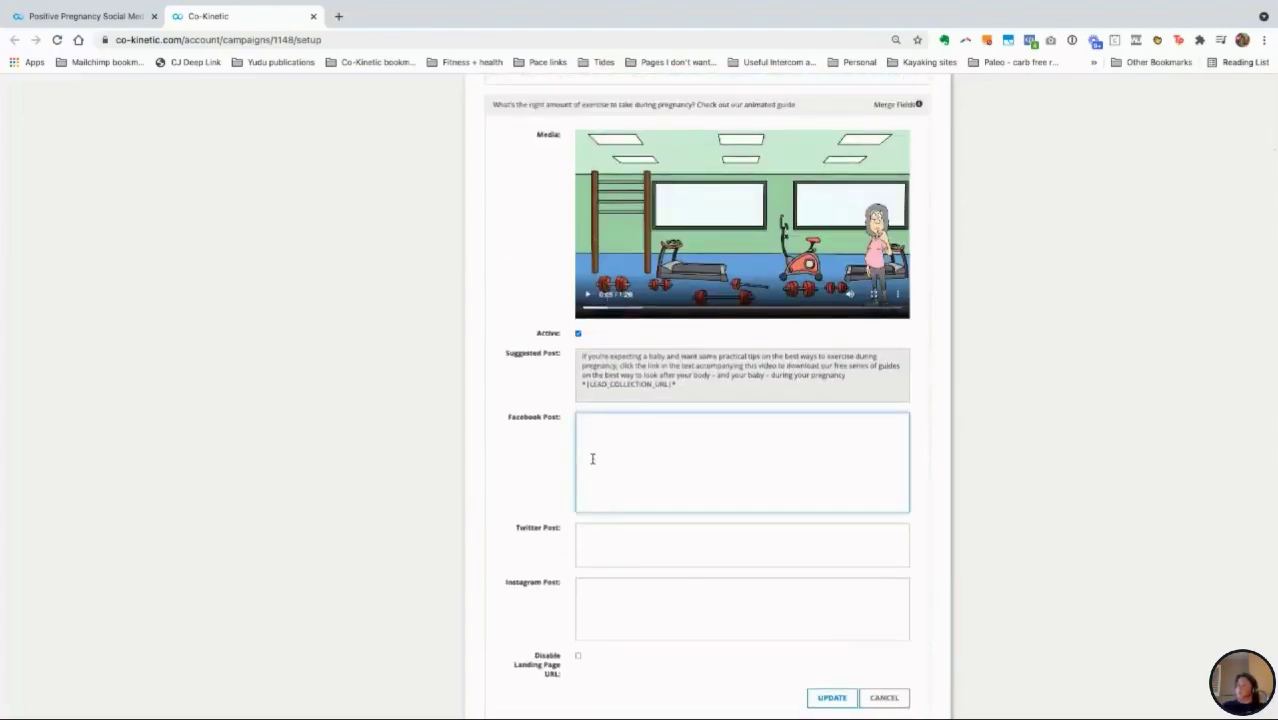
scroll(592, 458, "down", 5)
scroll(592, 458, "down", 8)
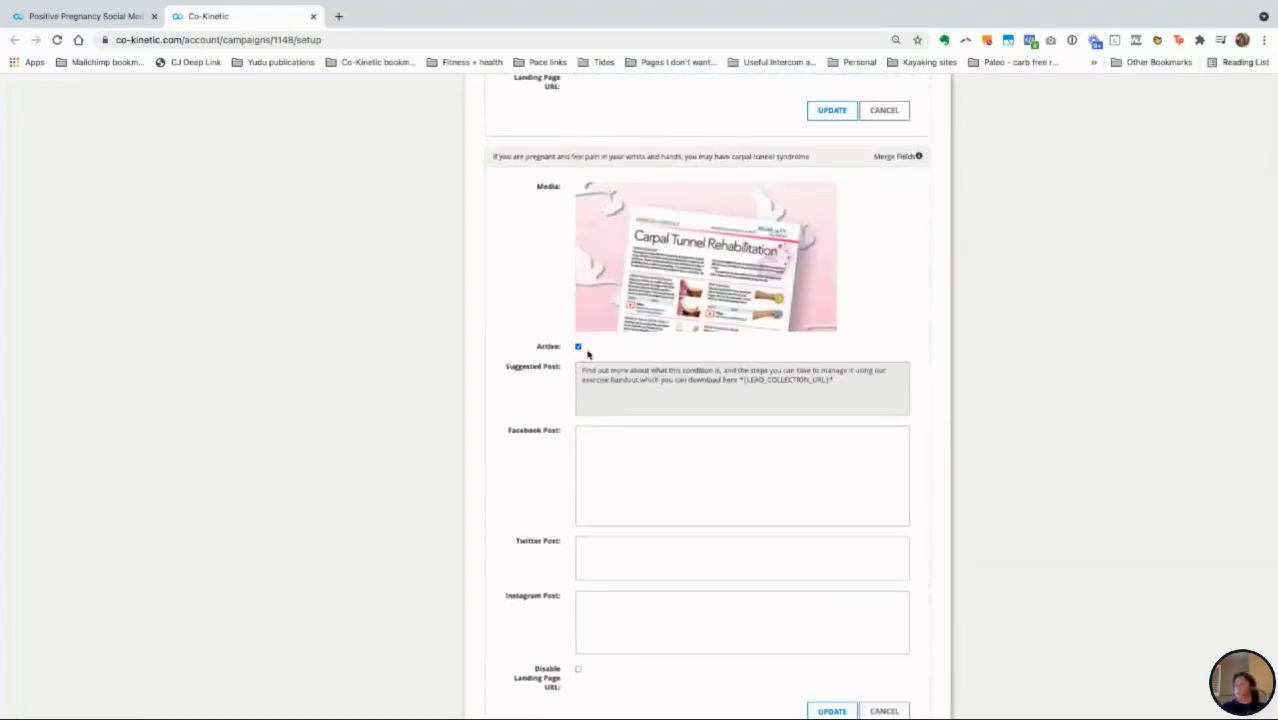
Step: Return to the Positive Pregnancy post and save its free-guides Facebook and Twitter text with UPDATE
scroll(614, 388, "down", 2)
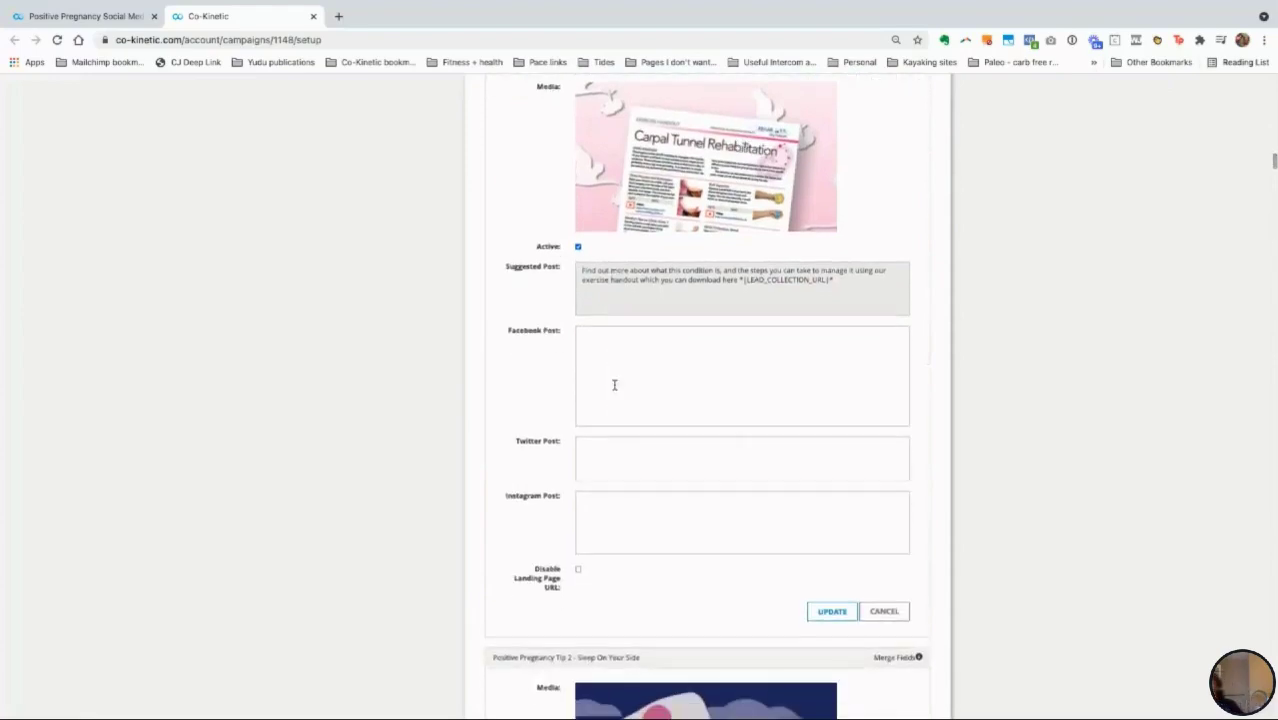
mouse_move(768, 300)
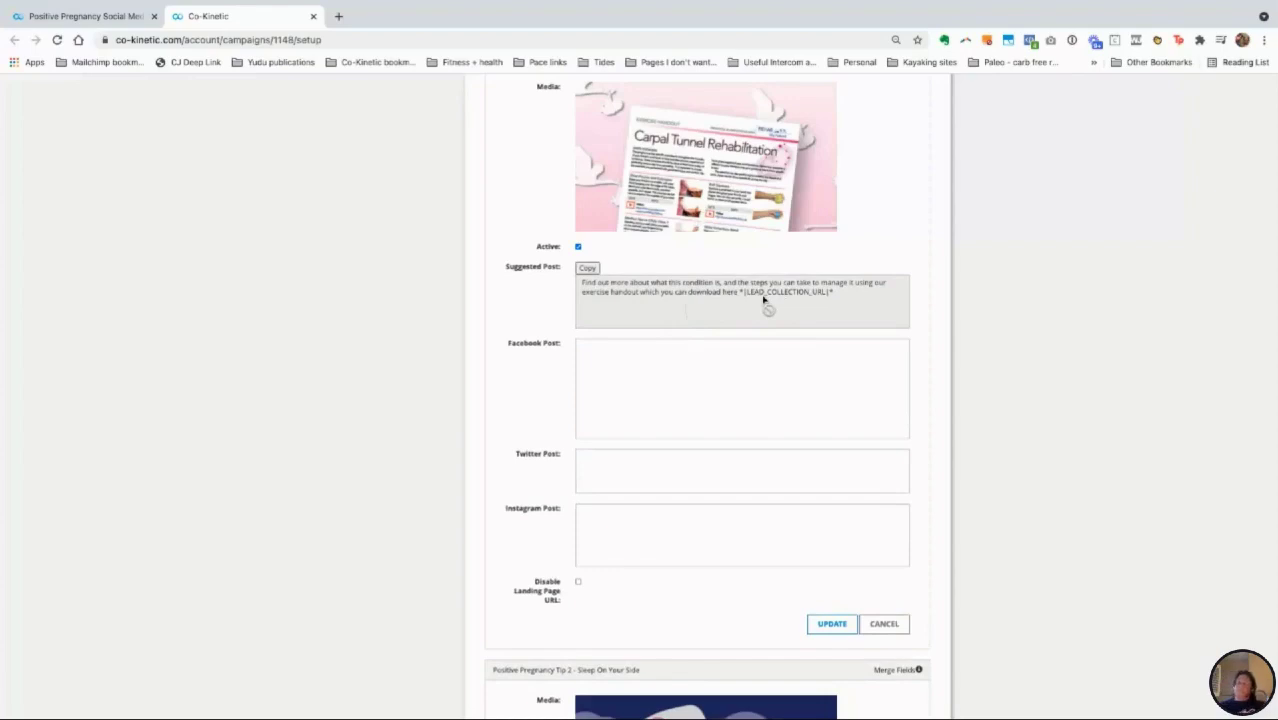
scroll(764, 300, "down", 5)
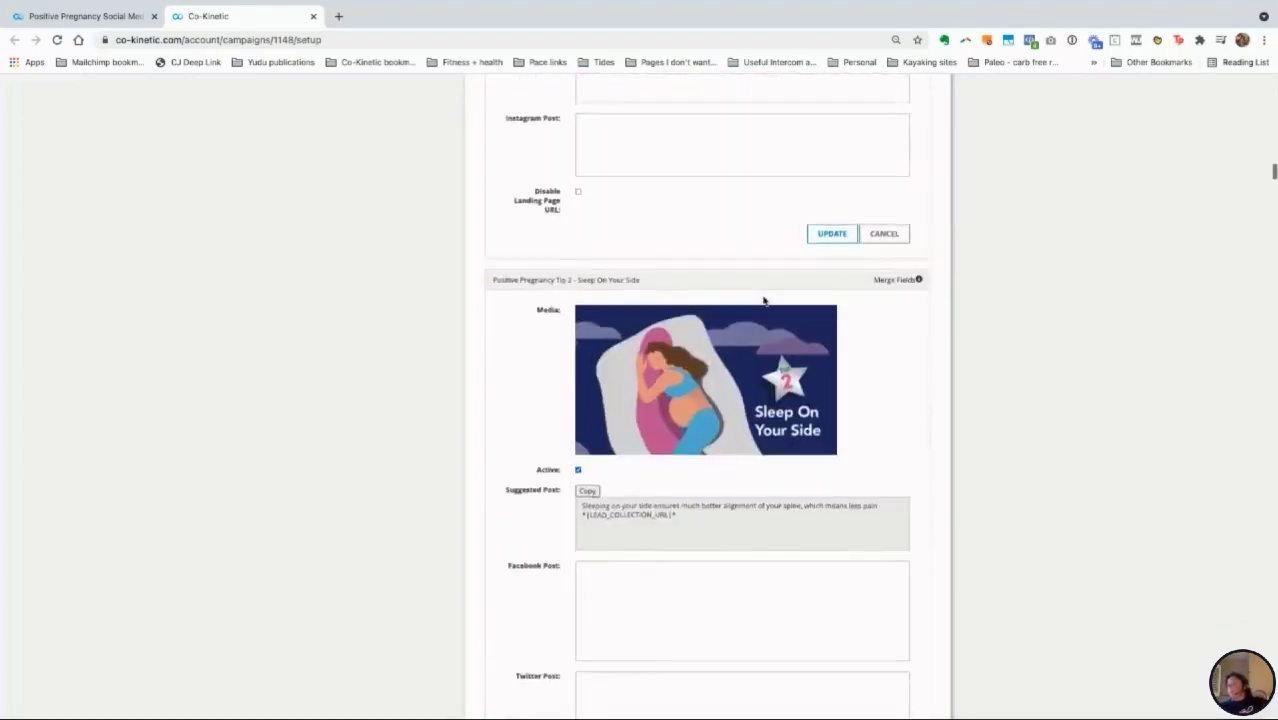
scroll(764, 300, "down", 3)
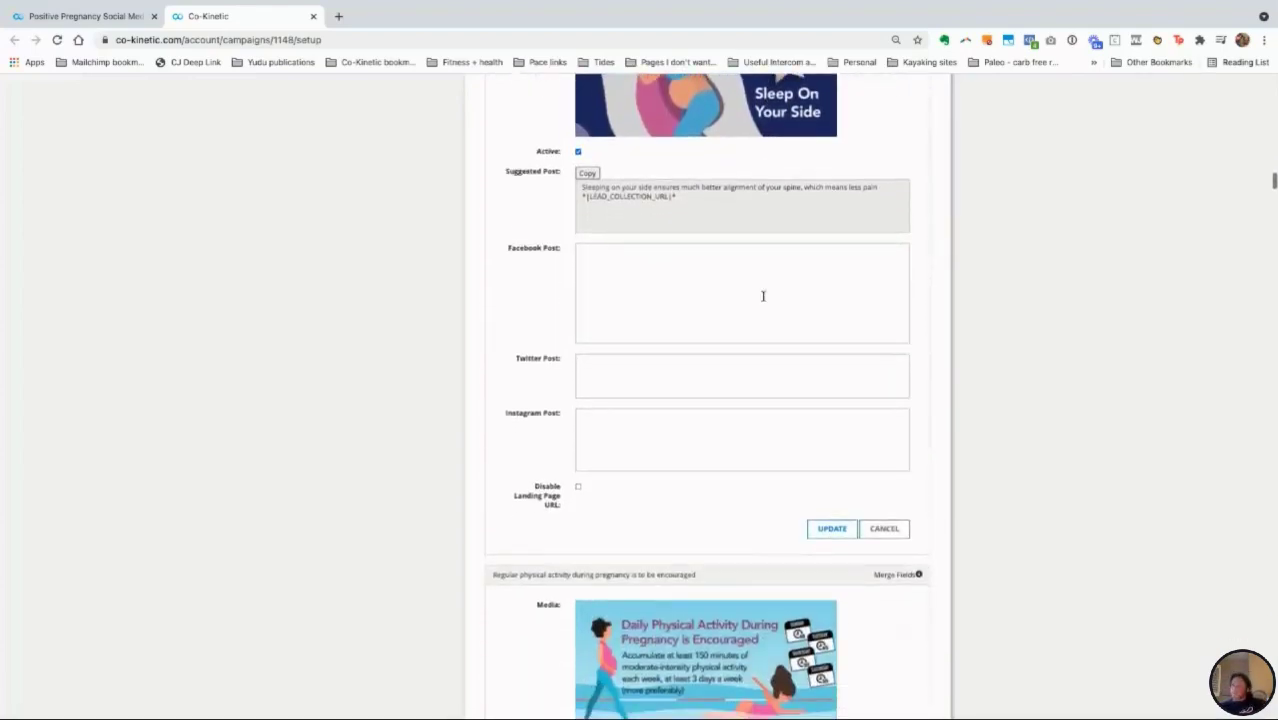
scroll(670, 300, "down", 3)
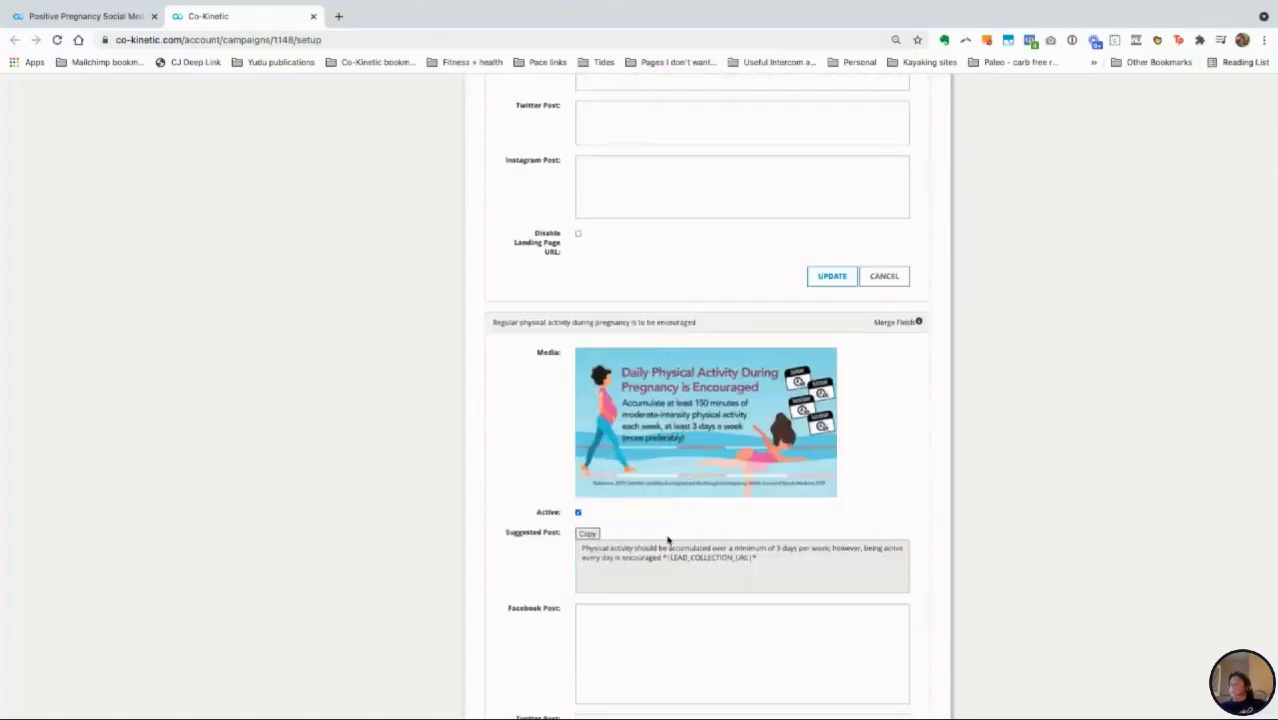
scroll(737, 563, "down", 2)
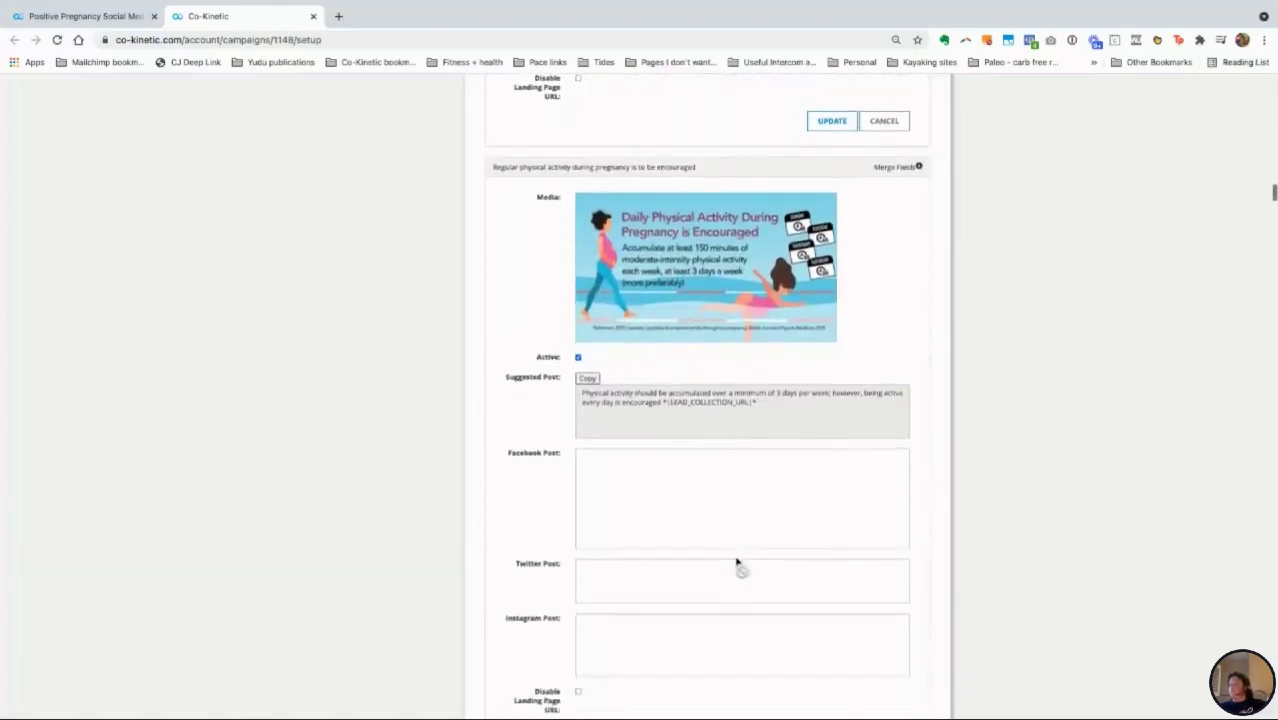
scroll(737, 563, "down", 3)
scroll(737, 563, "down", 3)
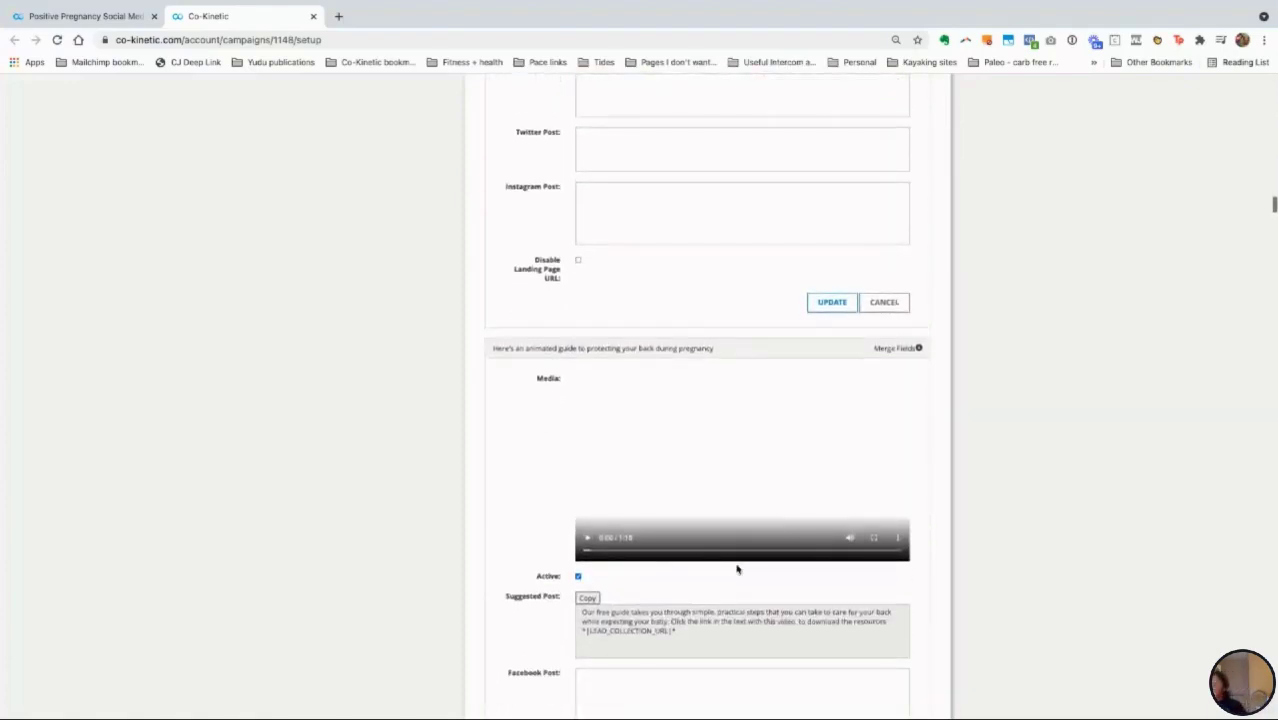
scroll(737, 567, "up", 1)
scroll(737, 567, "up", 20)
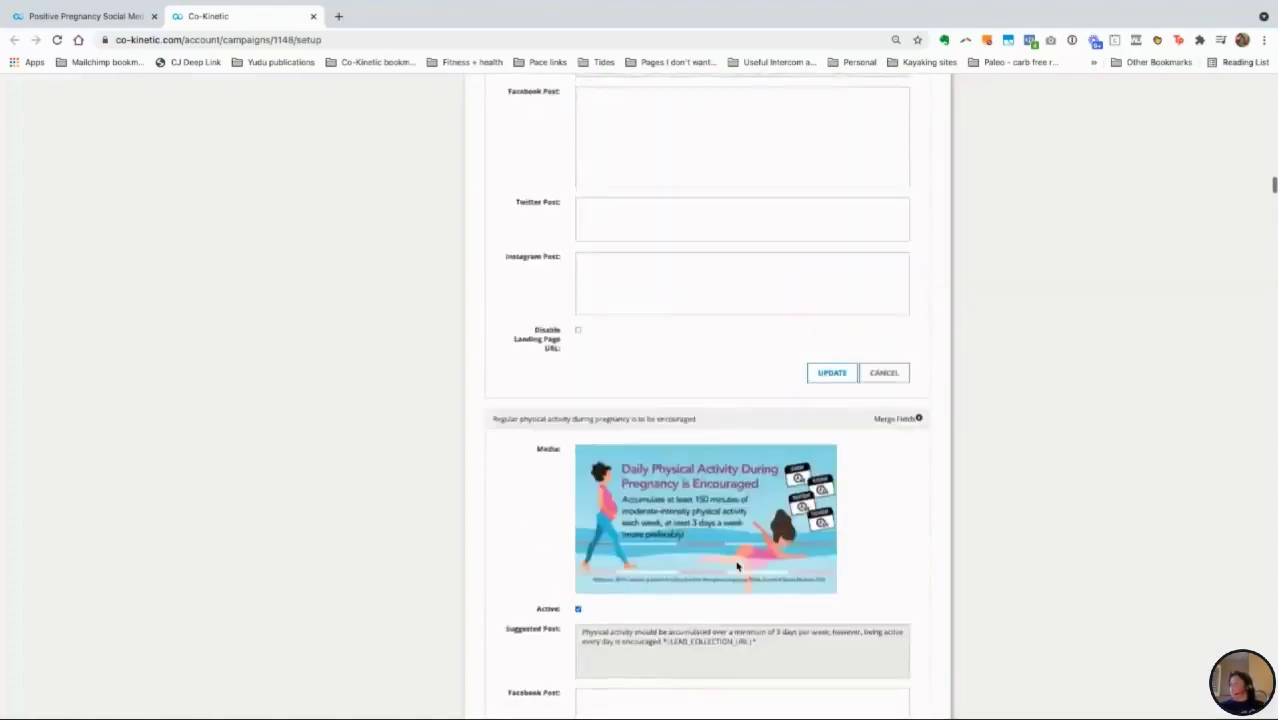
scroll(733, 525, "up", 20)
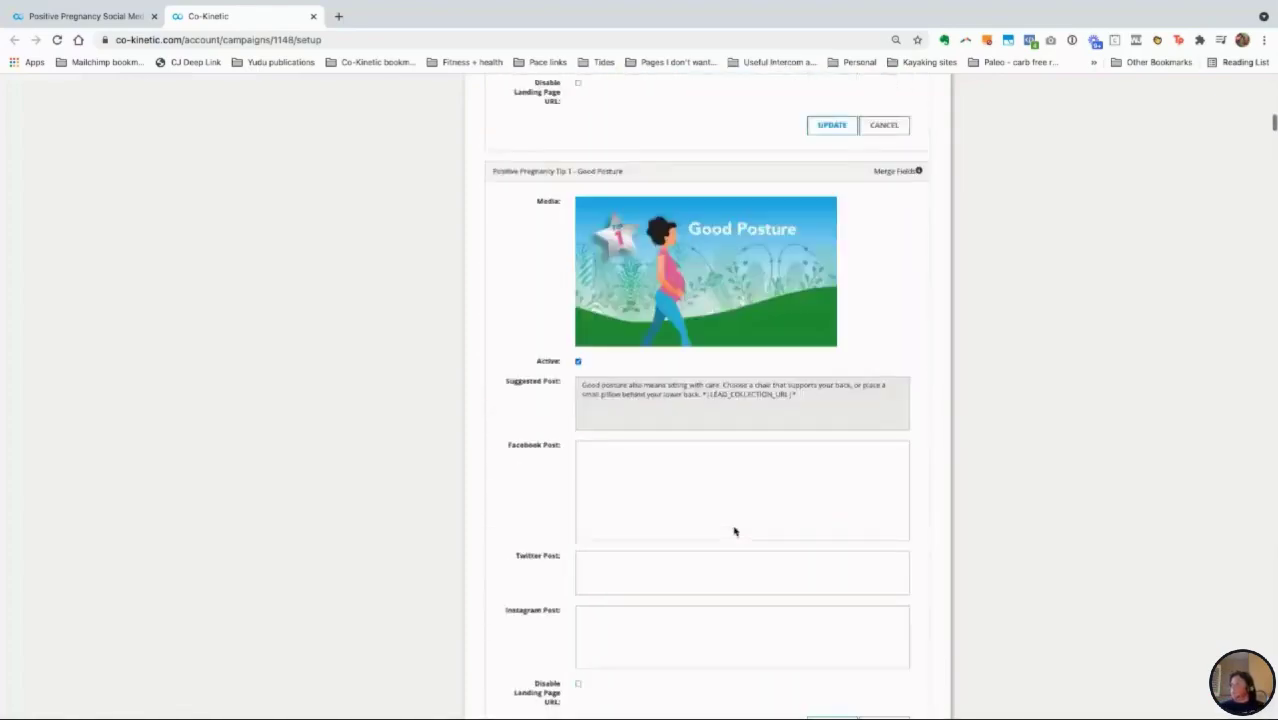
left_click(836, 266)
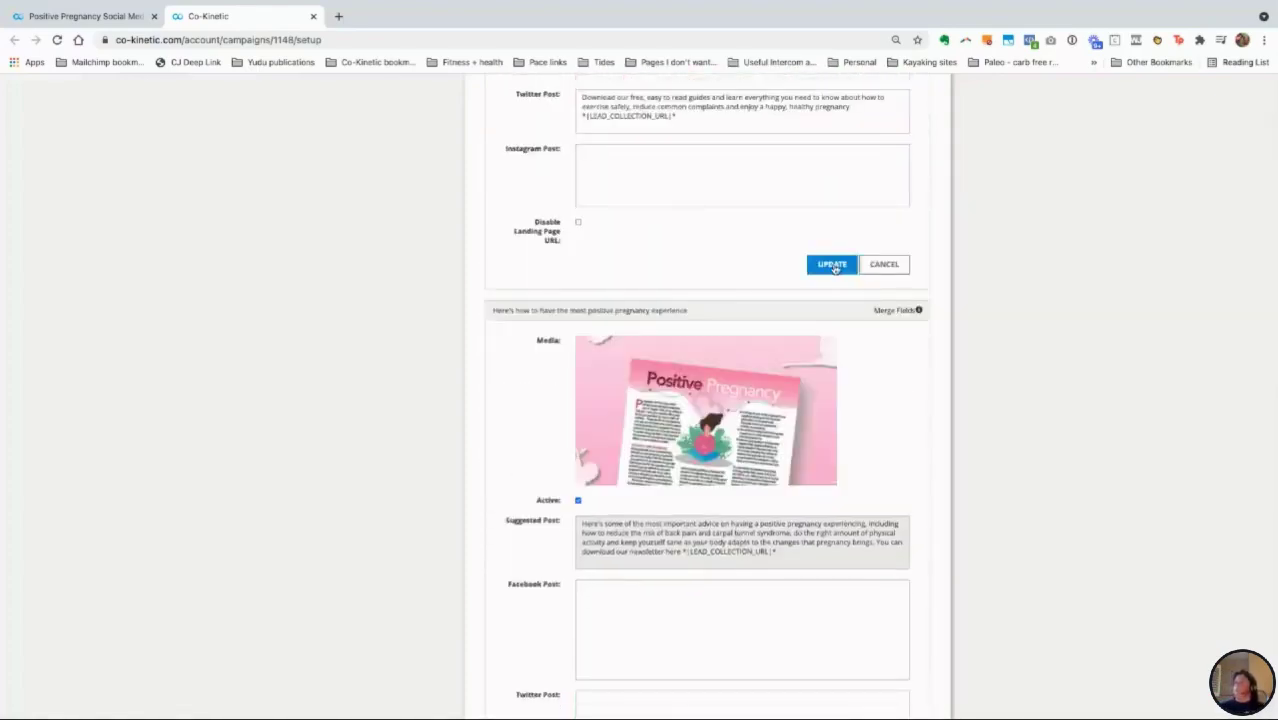
scroll(850, 501, "up", 6)
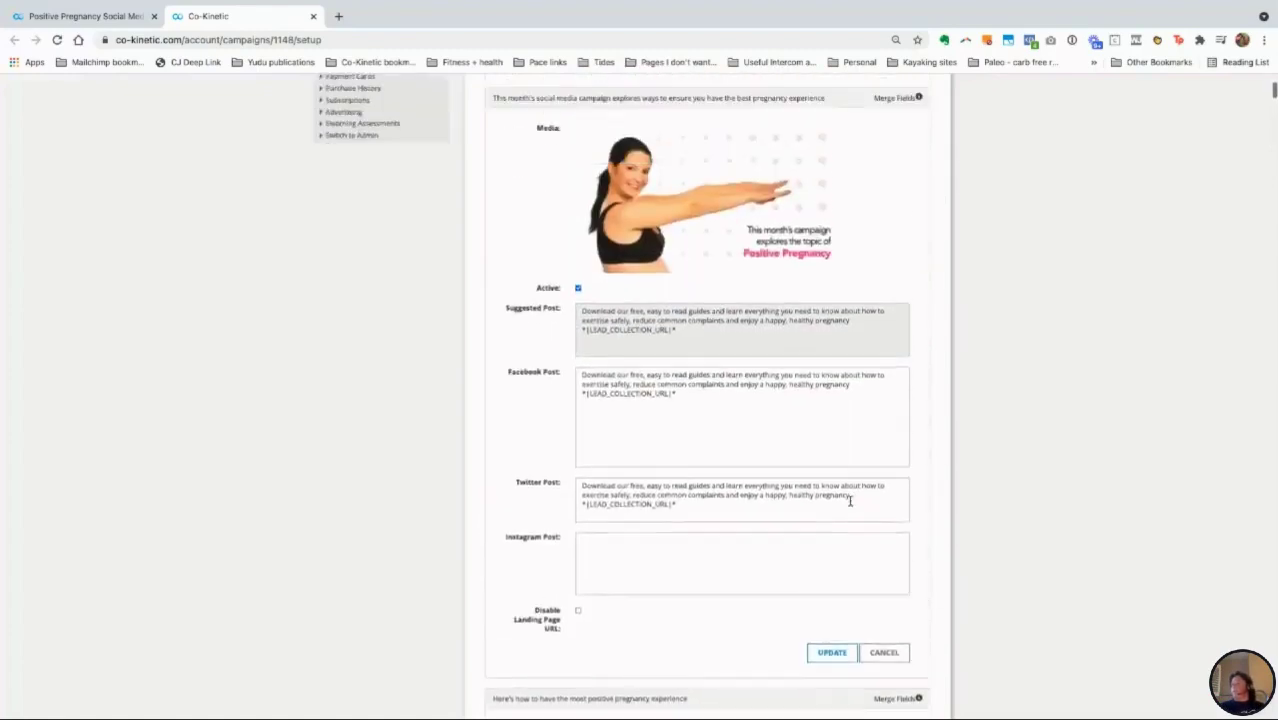
scroll(850, 501, "up", 1)
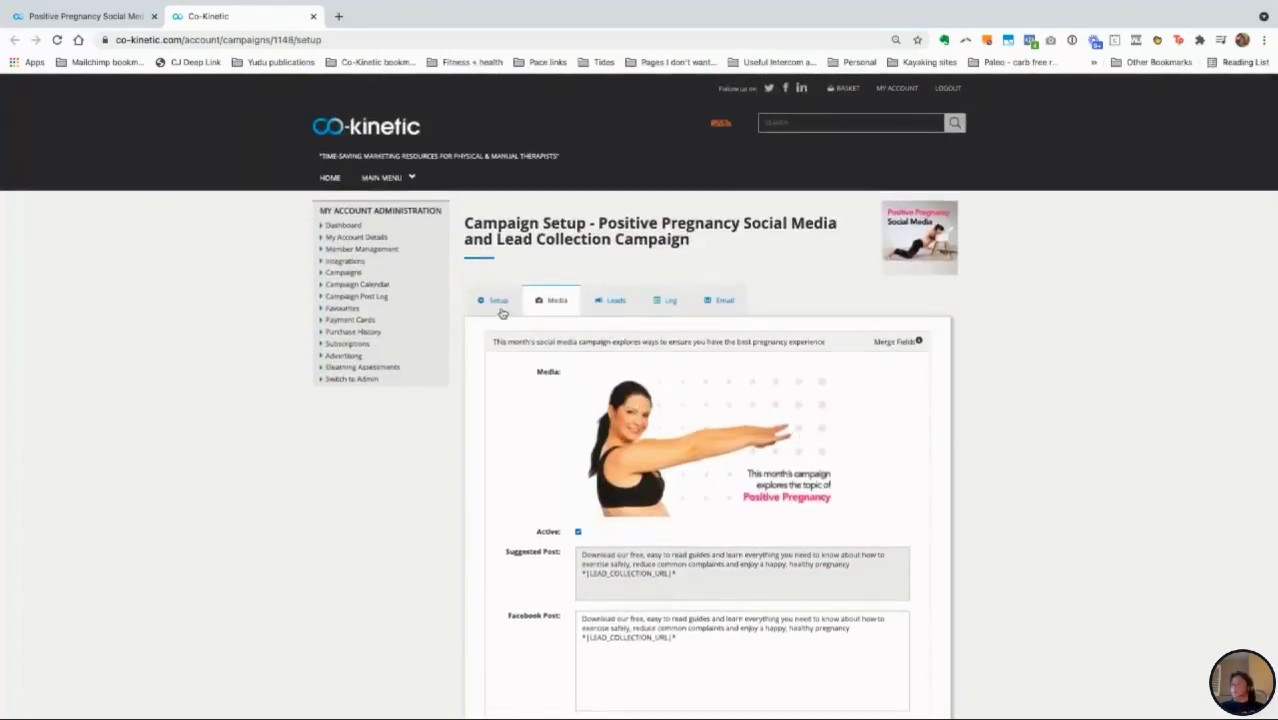
Step: Save the 'Pregnant? Planning? You'll want to read this!' autoresponder email and launch its preview
left_click(721, 306)
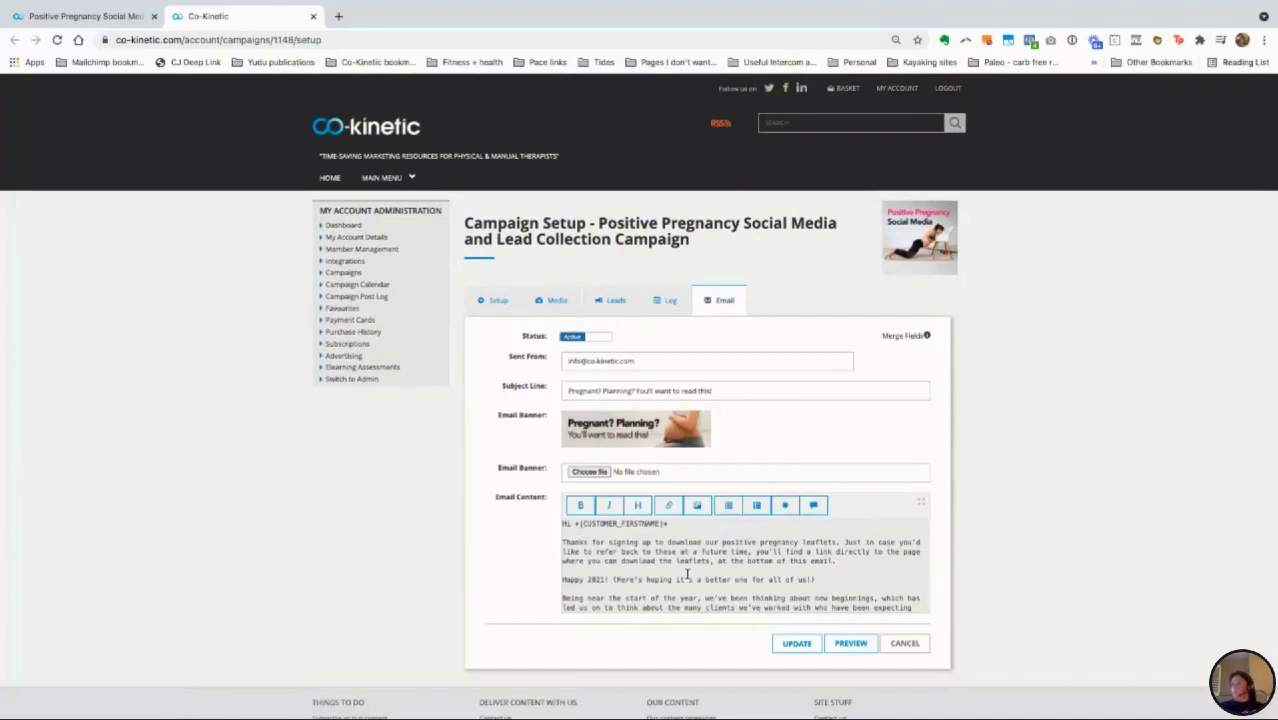
scroll(677, 561, "down", 3)
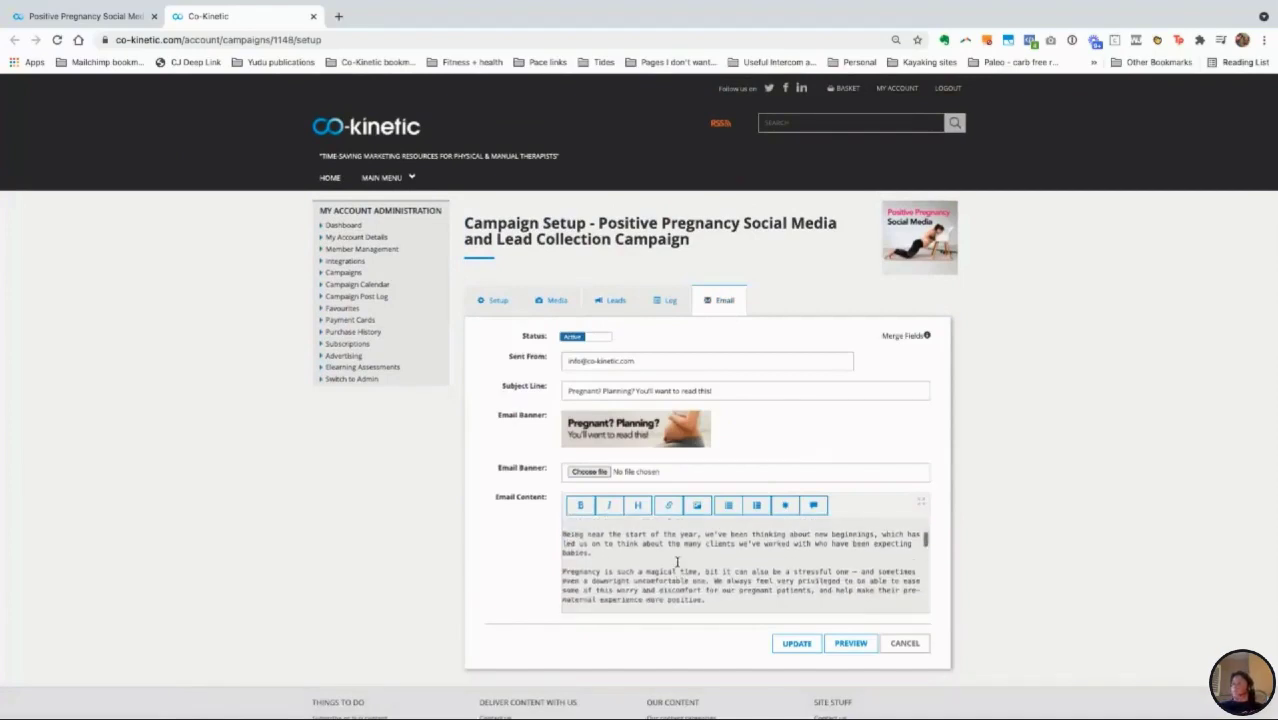
scroll(677, 561, "up", 3)
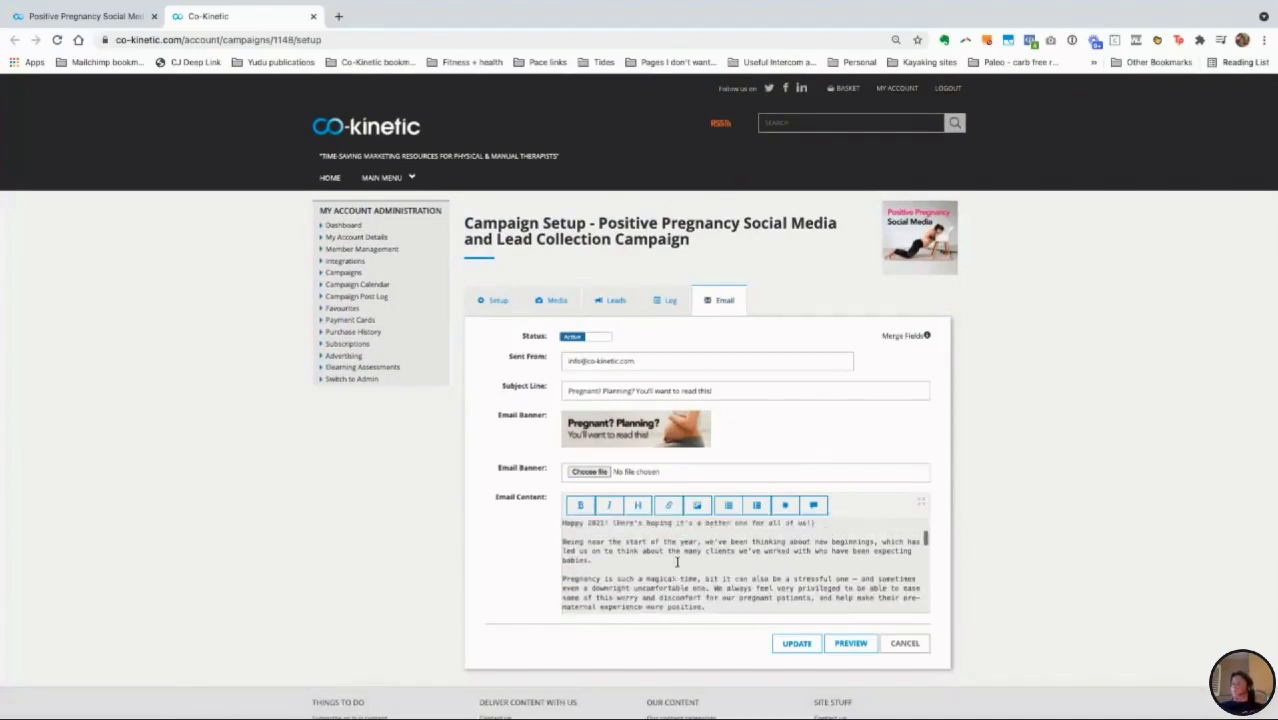
left_click(855, 646)
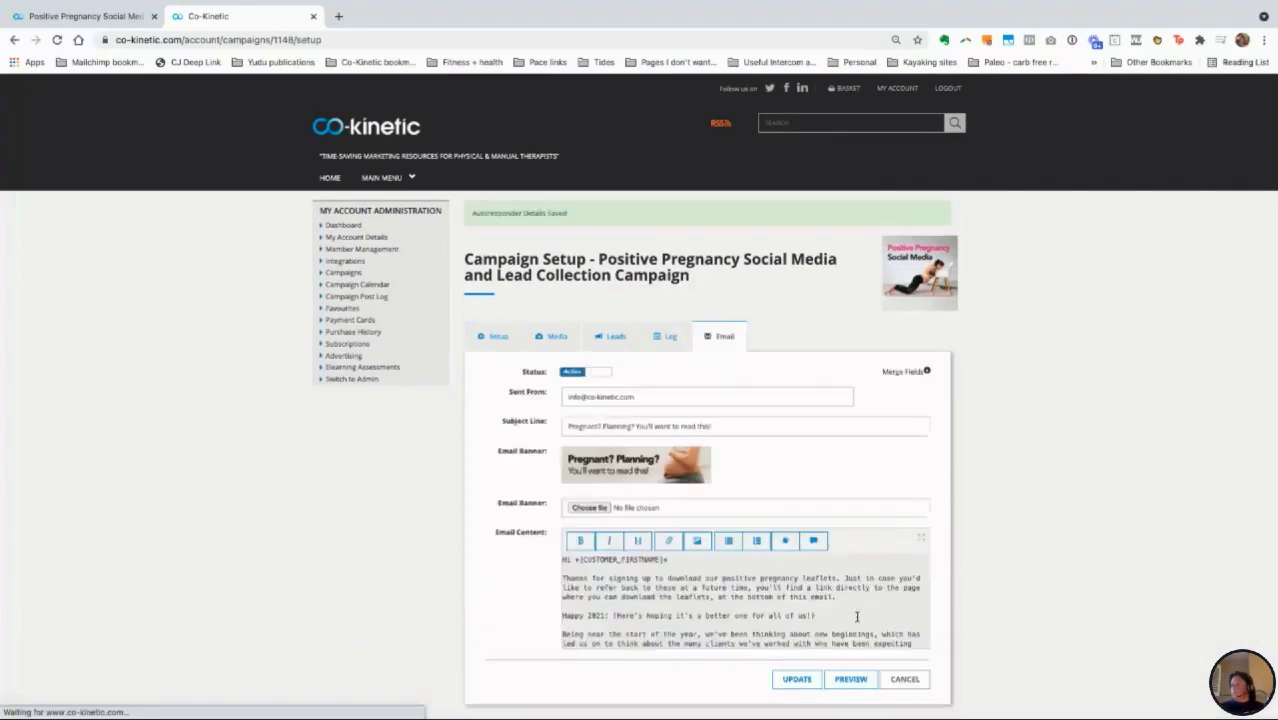
left_click(851, 680)
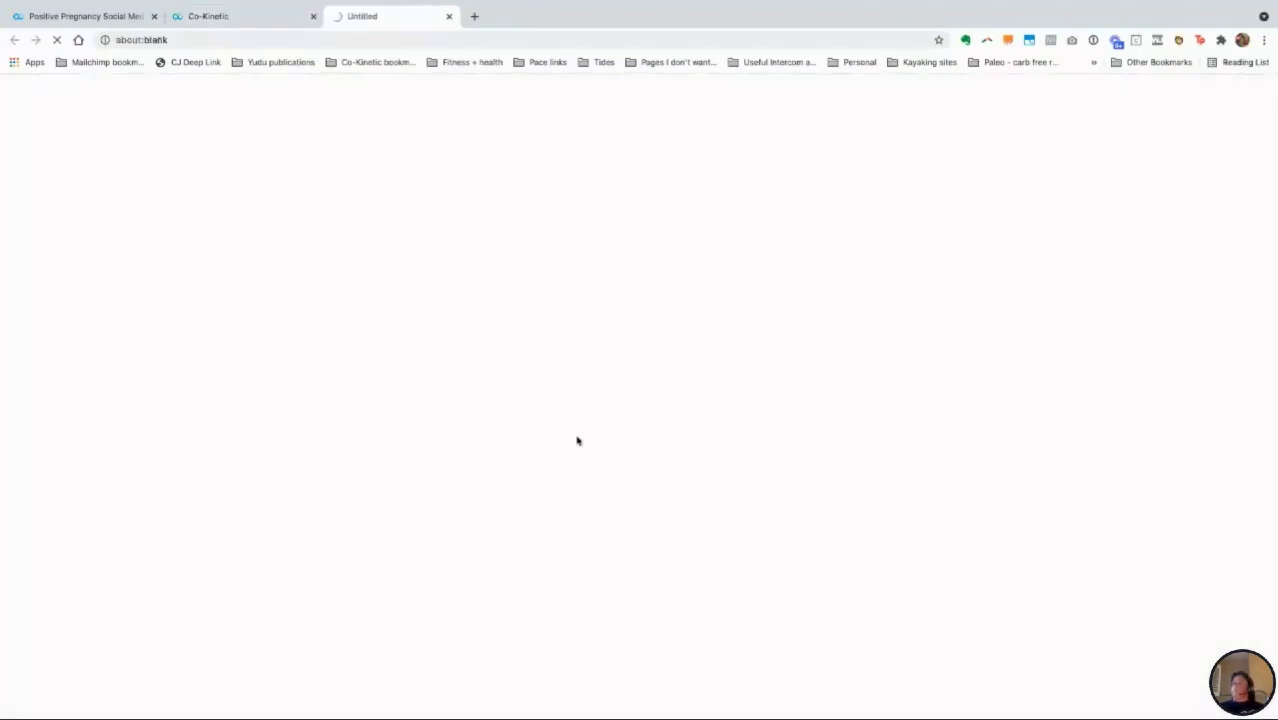
Step: Look over the autoresponder email preview, then close it to return to the Email settings
left_click(224, 17)
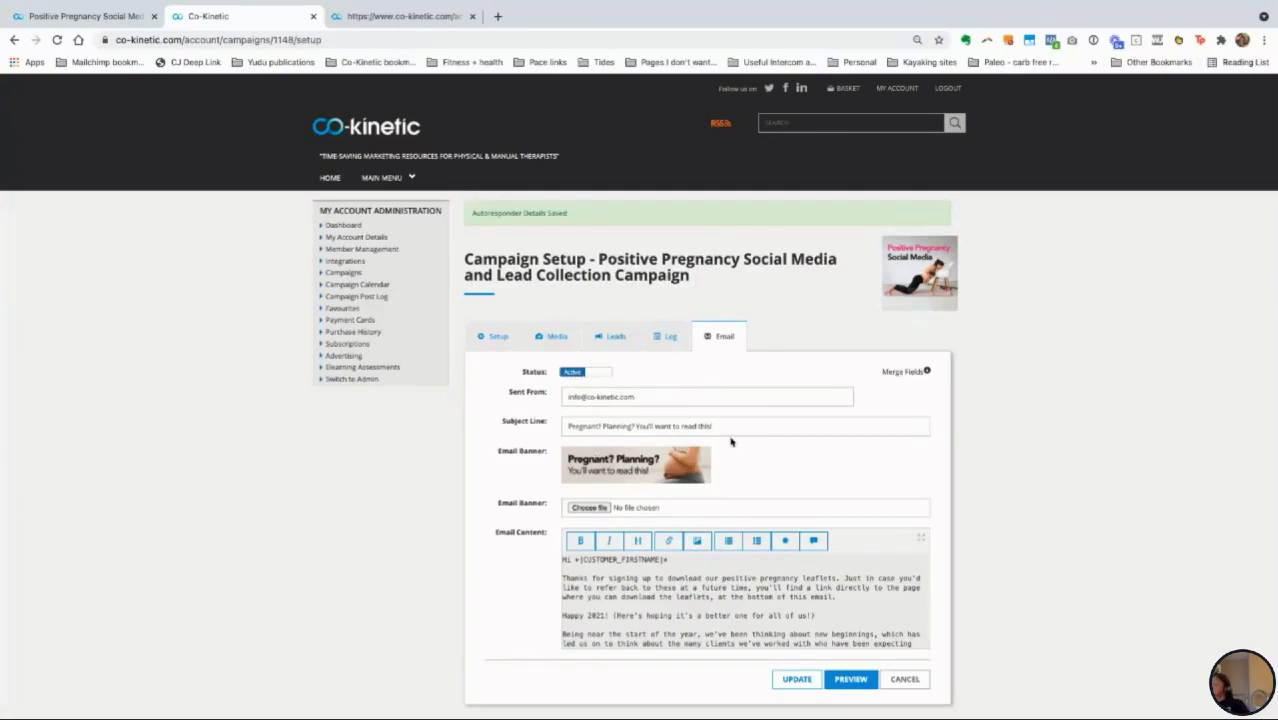
left_click(374, 16)
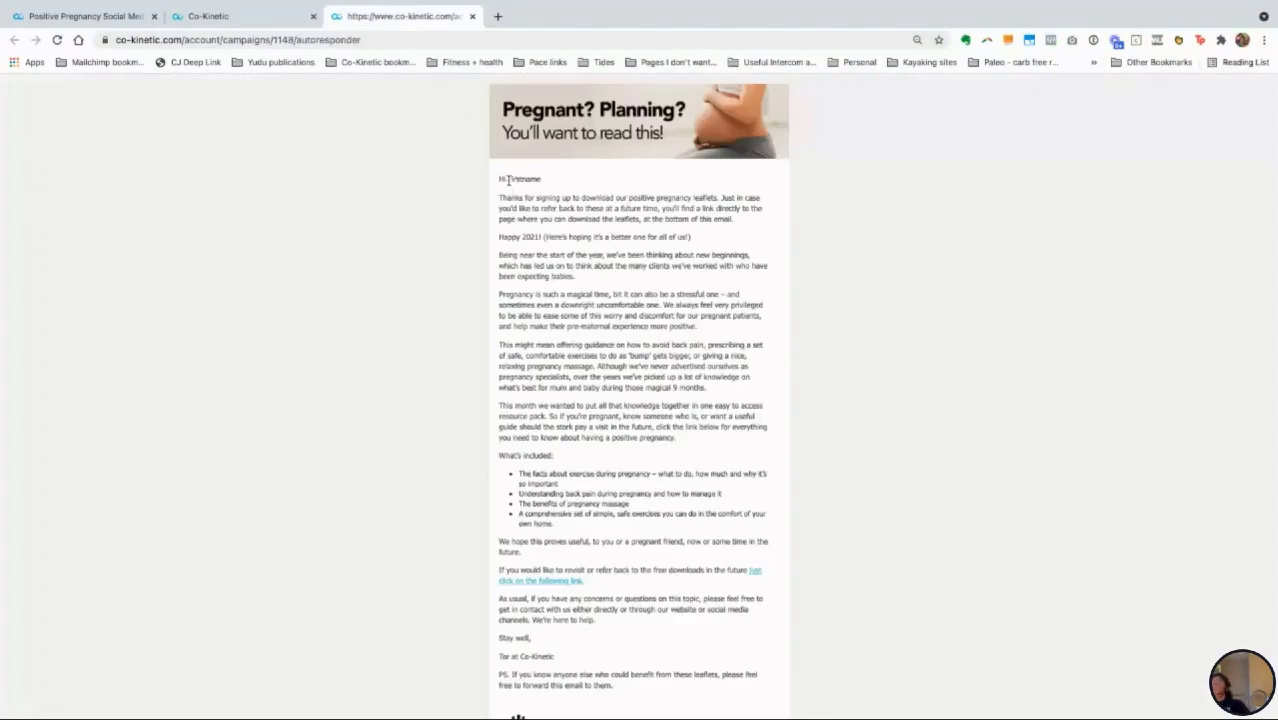
left_click_drag(508, 181, 541, 181)
scroll(602, 537, "down", 1)
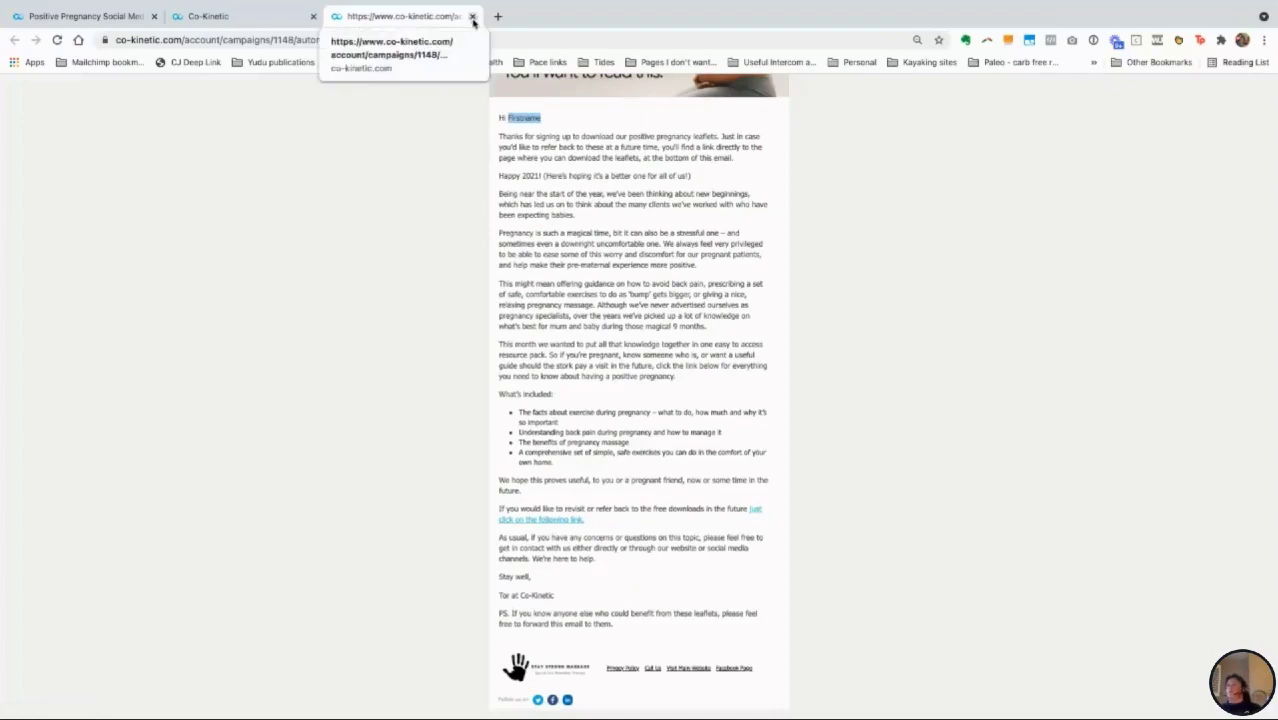
left_click(473, 20)
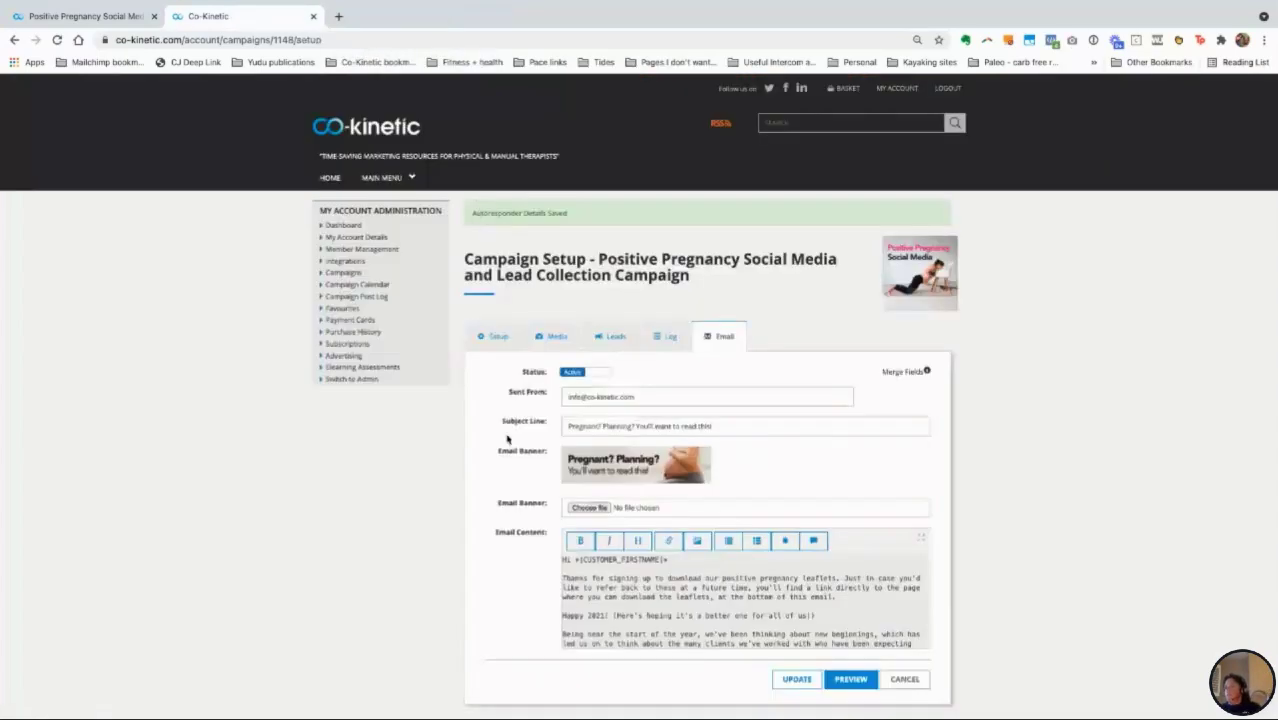
Step: Copy the campaign's Lead Collection URL from the Setup tab
left_click(612, 336)
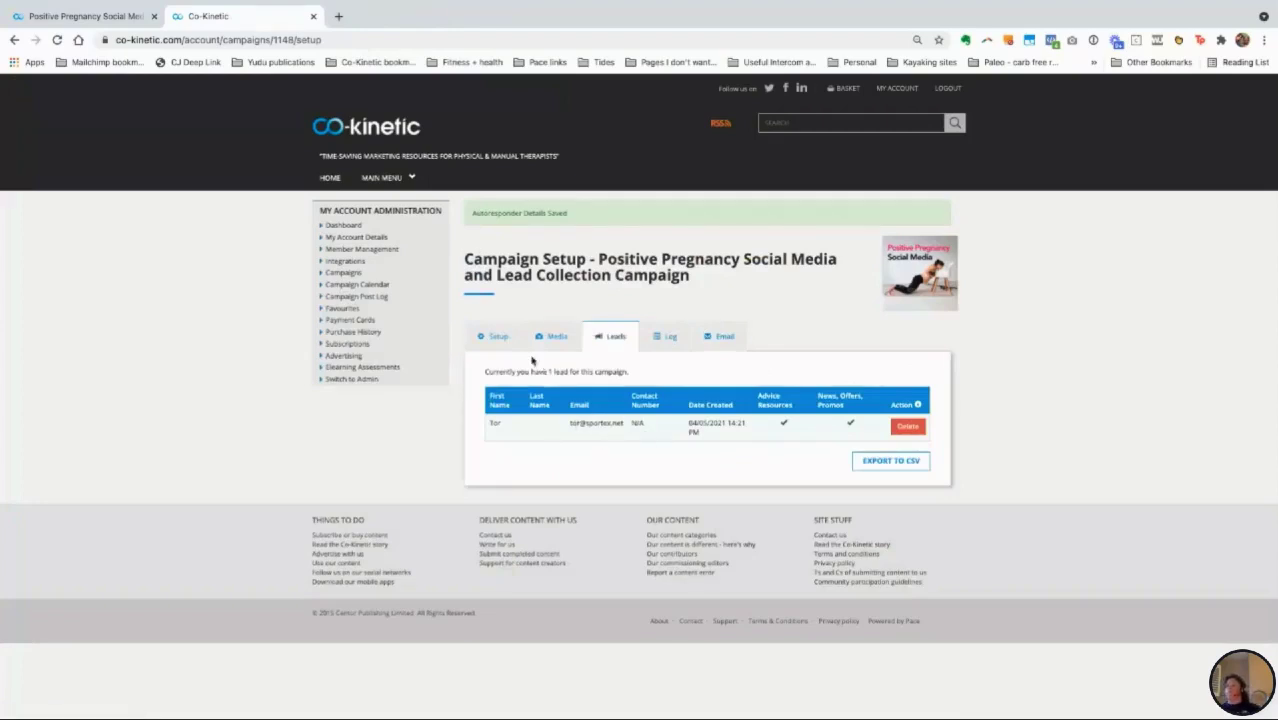
left_click(497, 336)
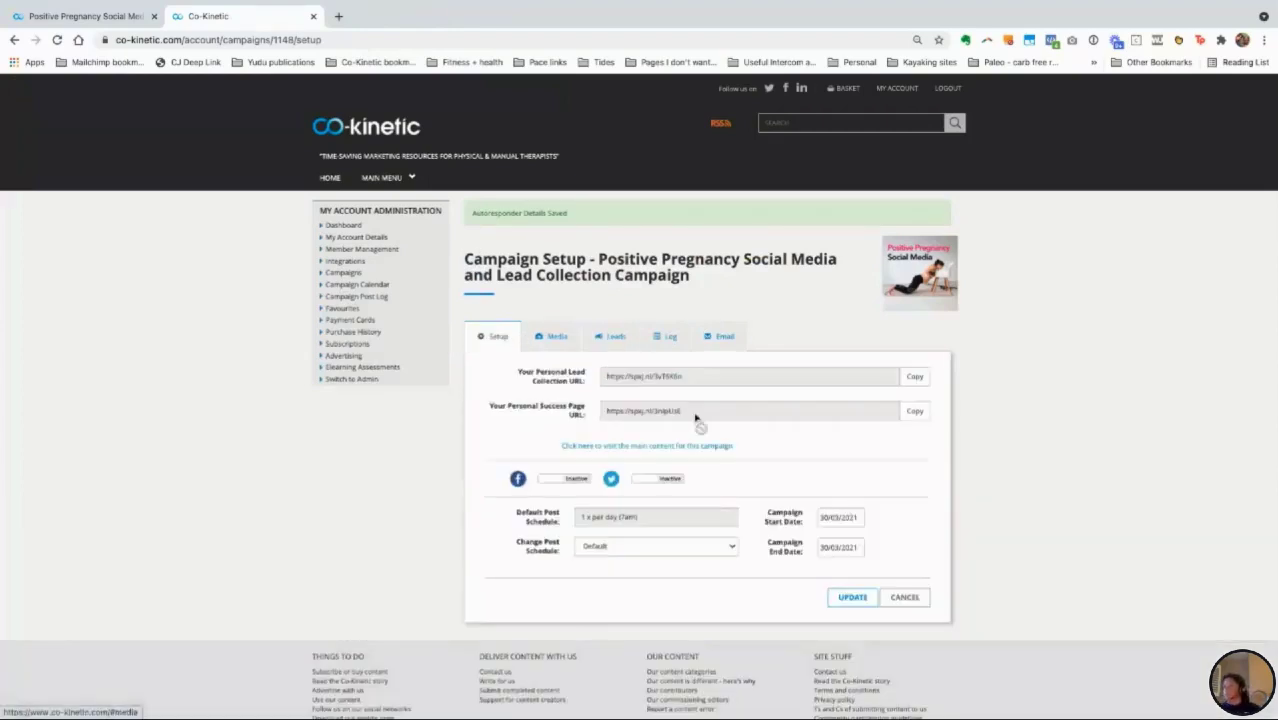
left_click(914, 376)
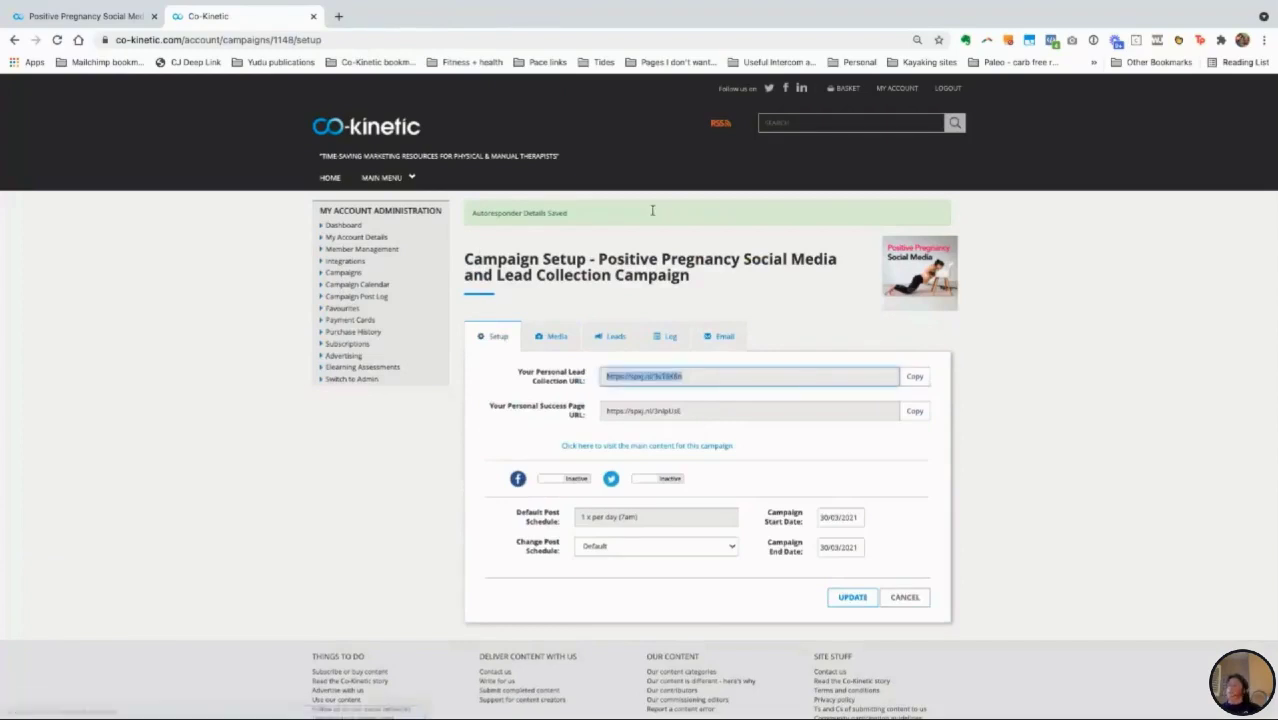
Step: Load the lead collection link in a new tab to show the resource pack landing page
left_click(339, 17)
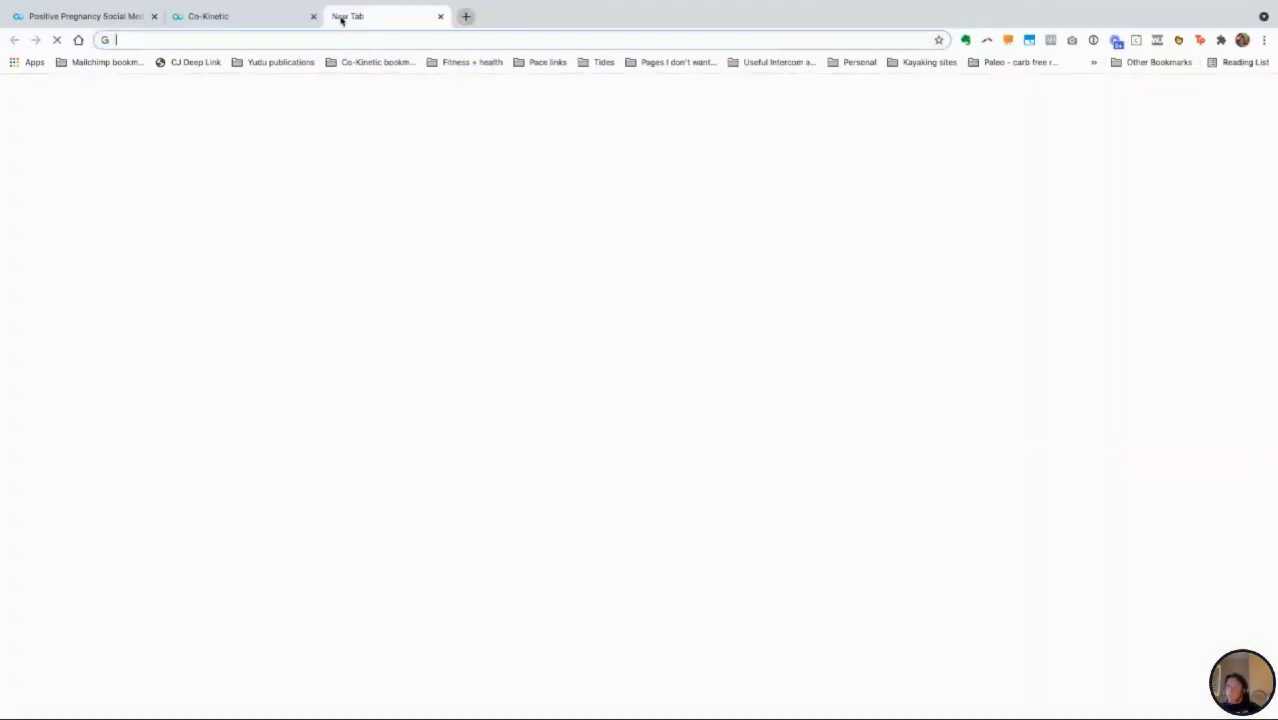
key("super+v")
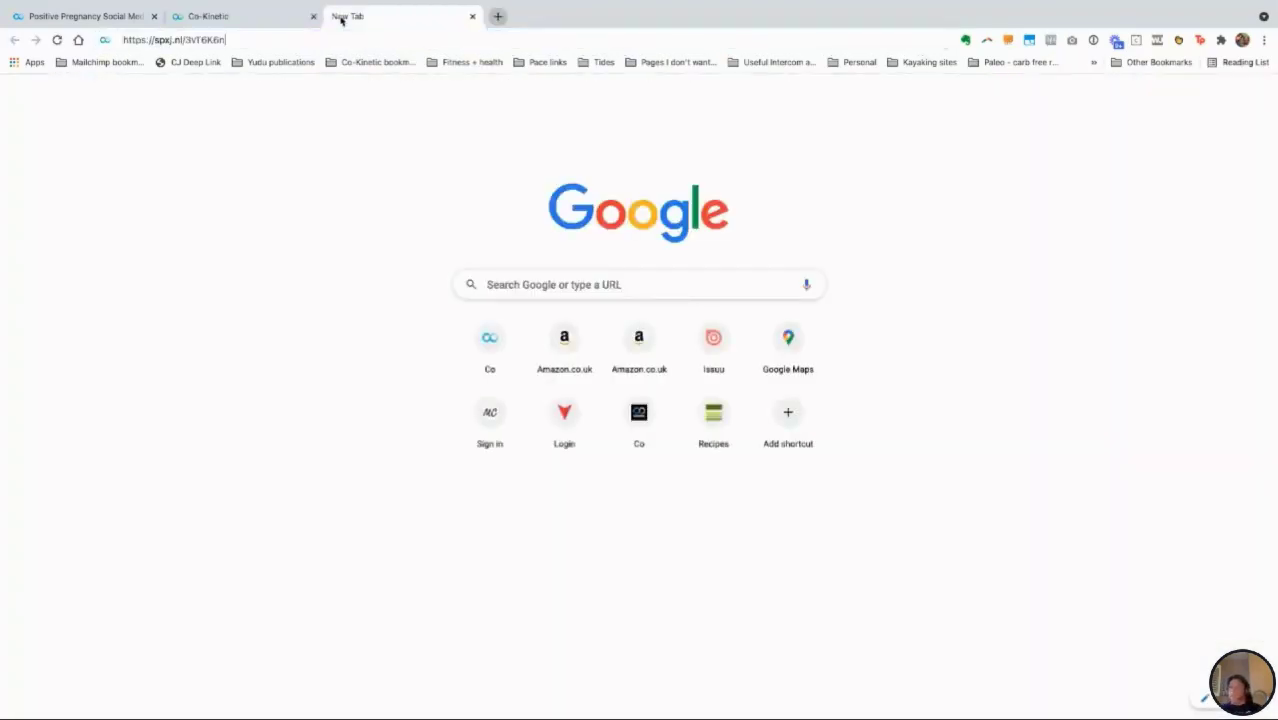
key("Return")
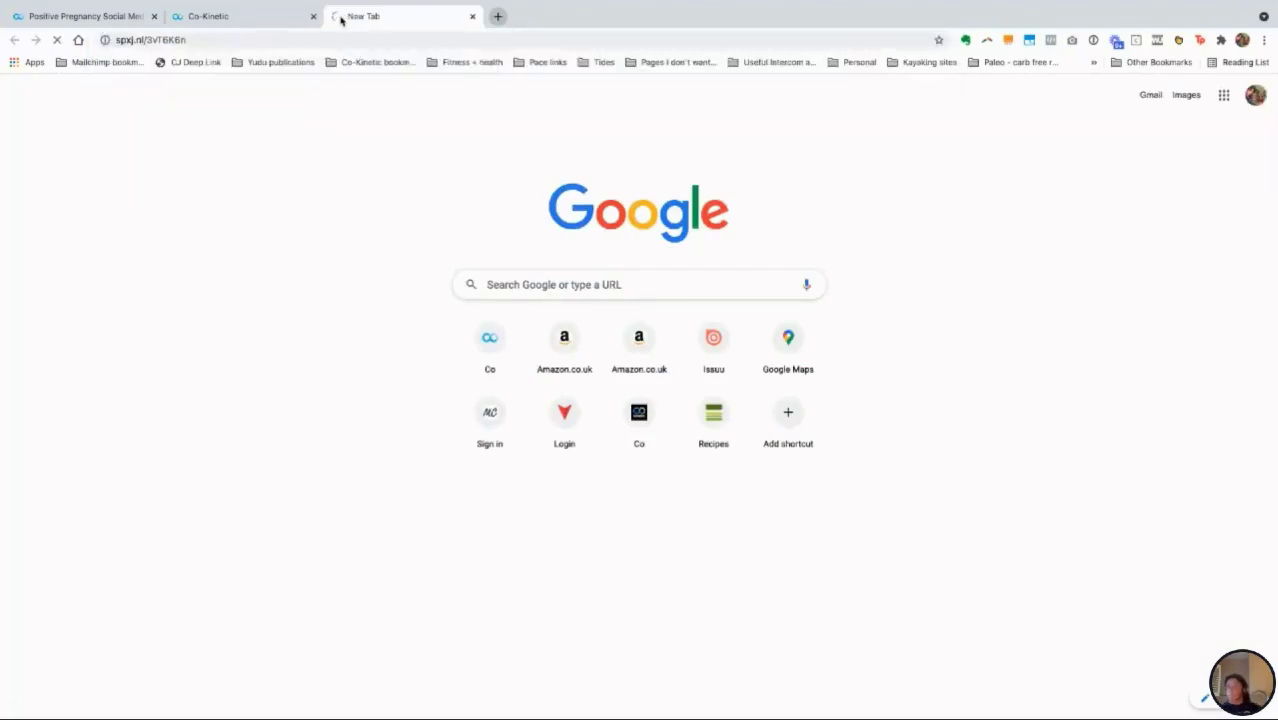
left_click(246, 20)
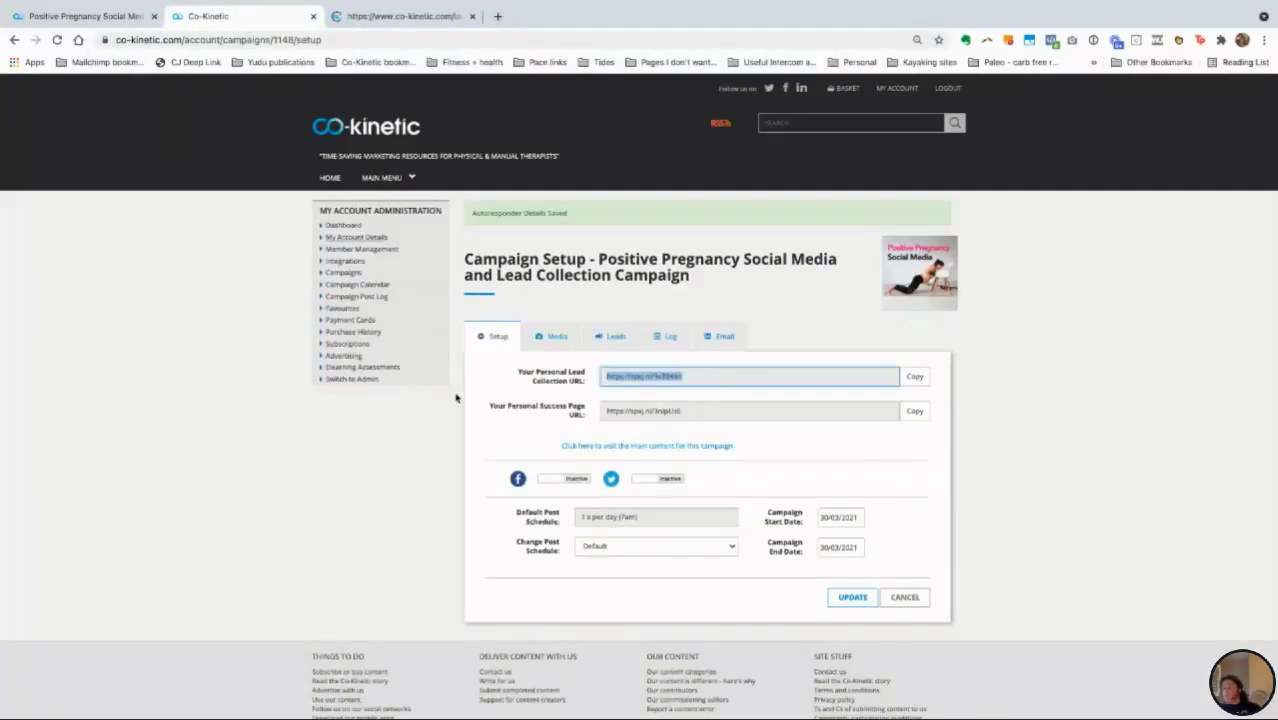
left_click(614, 342)
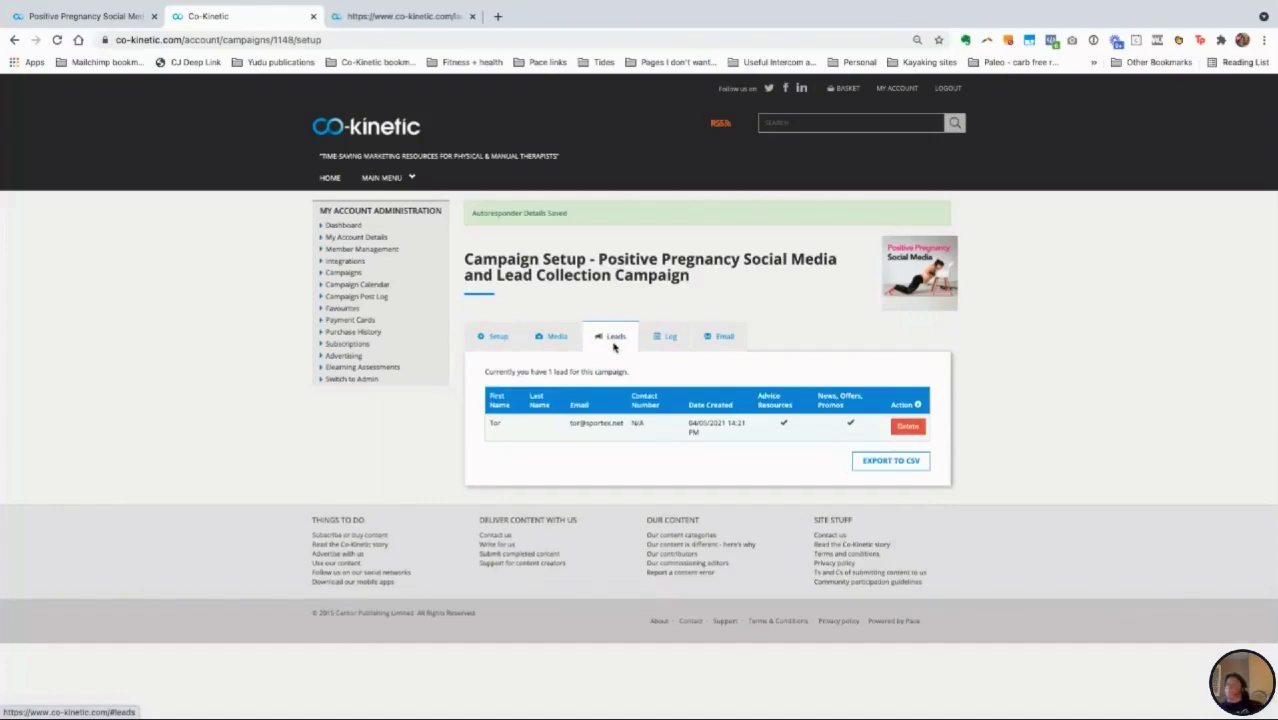
left_click(402, 18)
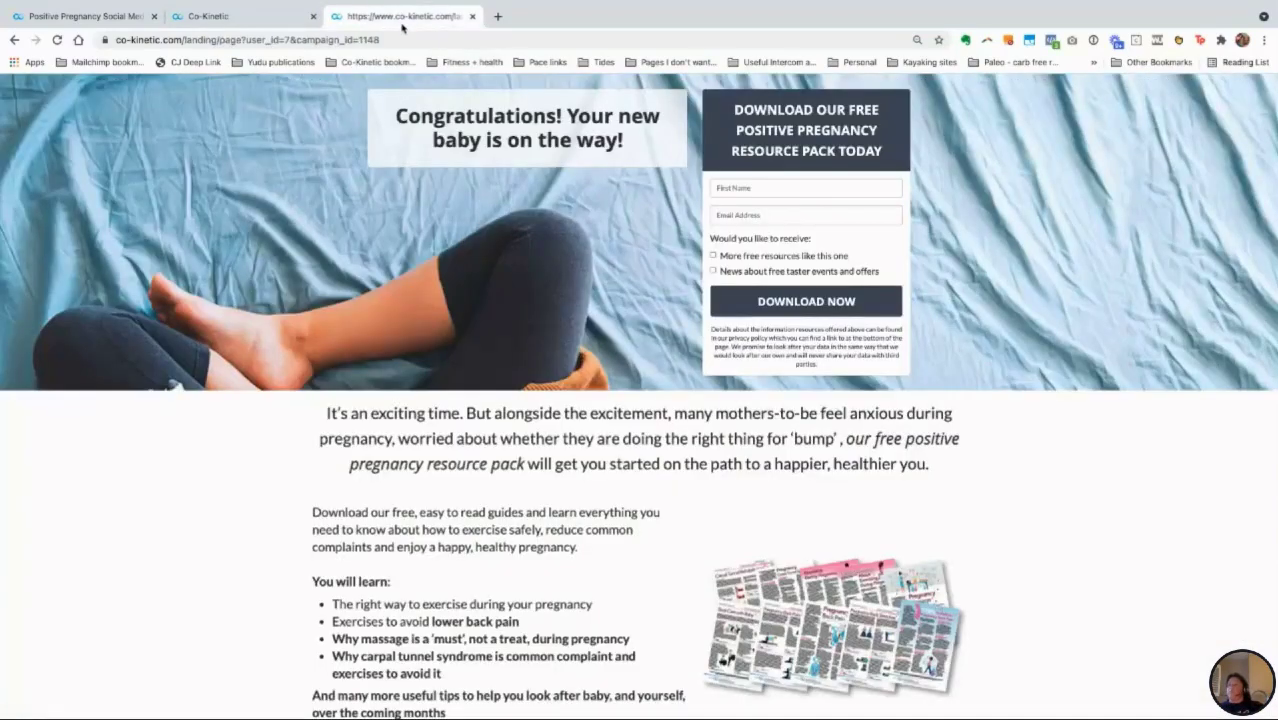
scroll(540, 385, "down", 1)
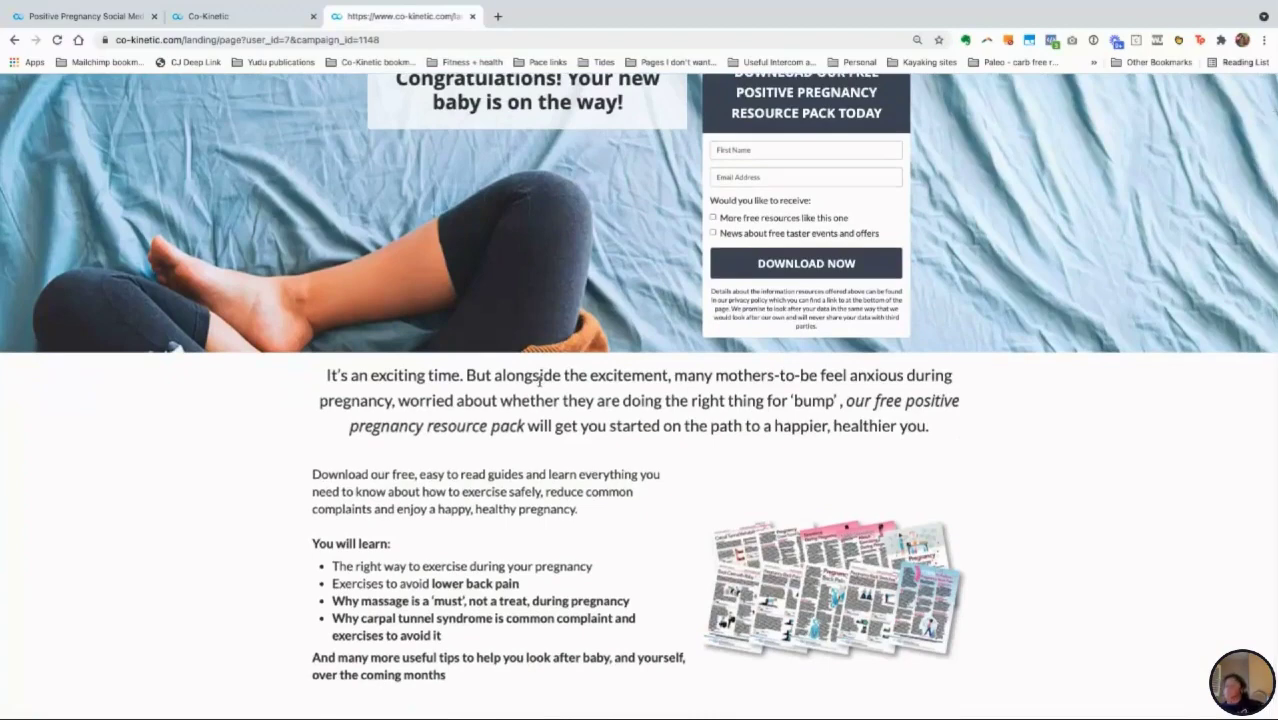
scroll(540, 383, "up", 1)
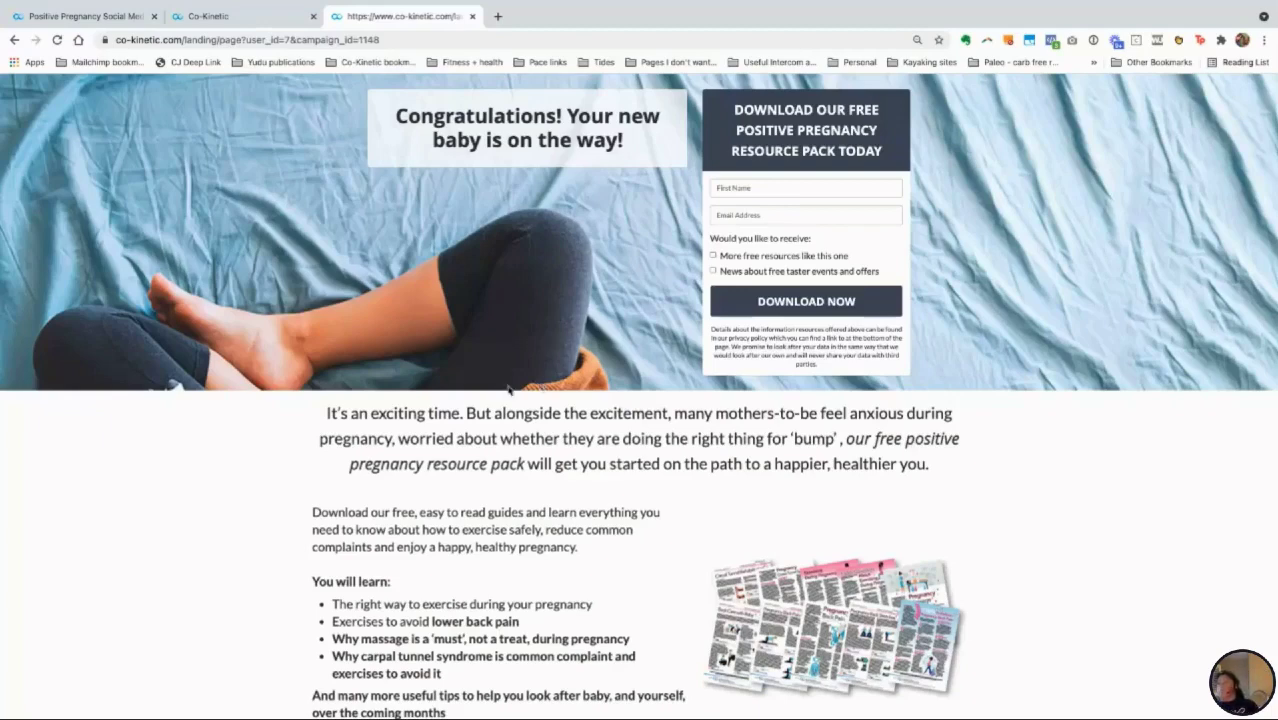
scroll(509, 390, "up", 1)
scroll(509, 390, "down", 1)
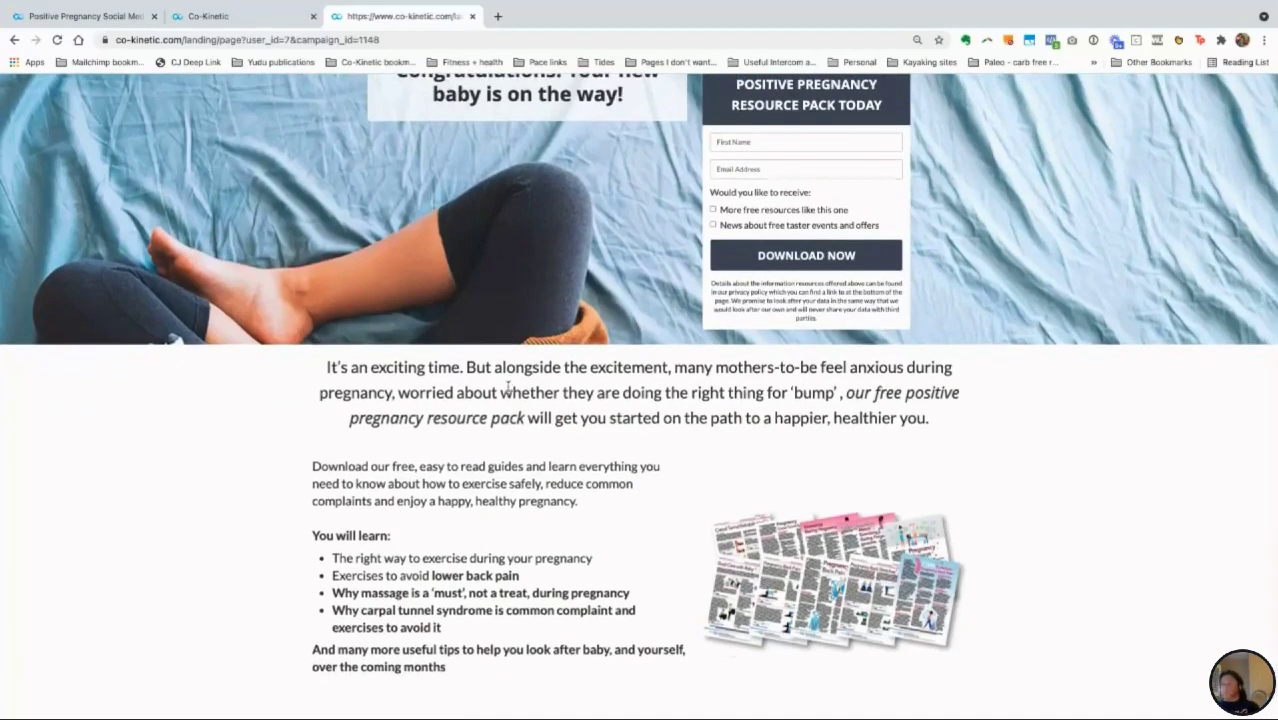
scroll(509, 390, "up", 1)
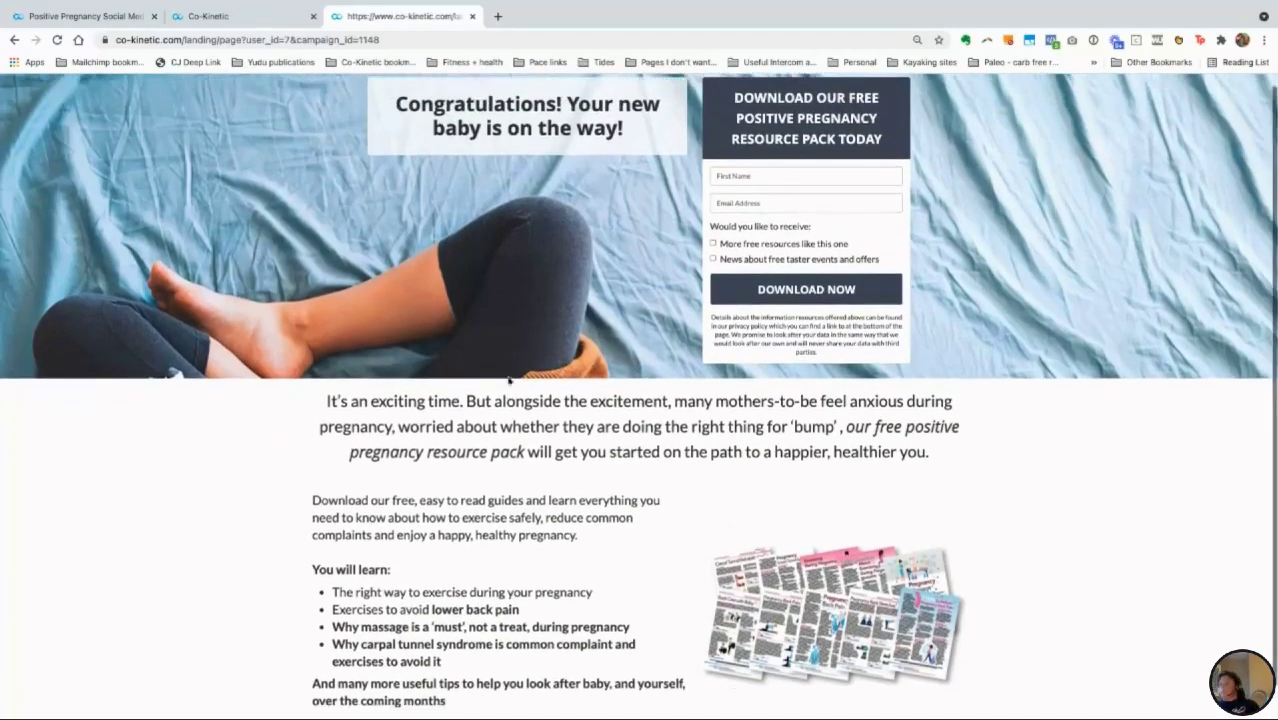
scroll(509, 388, "down", 1)
scroll(509, 380, "down", 1)
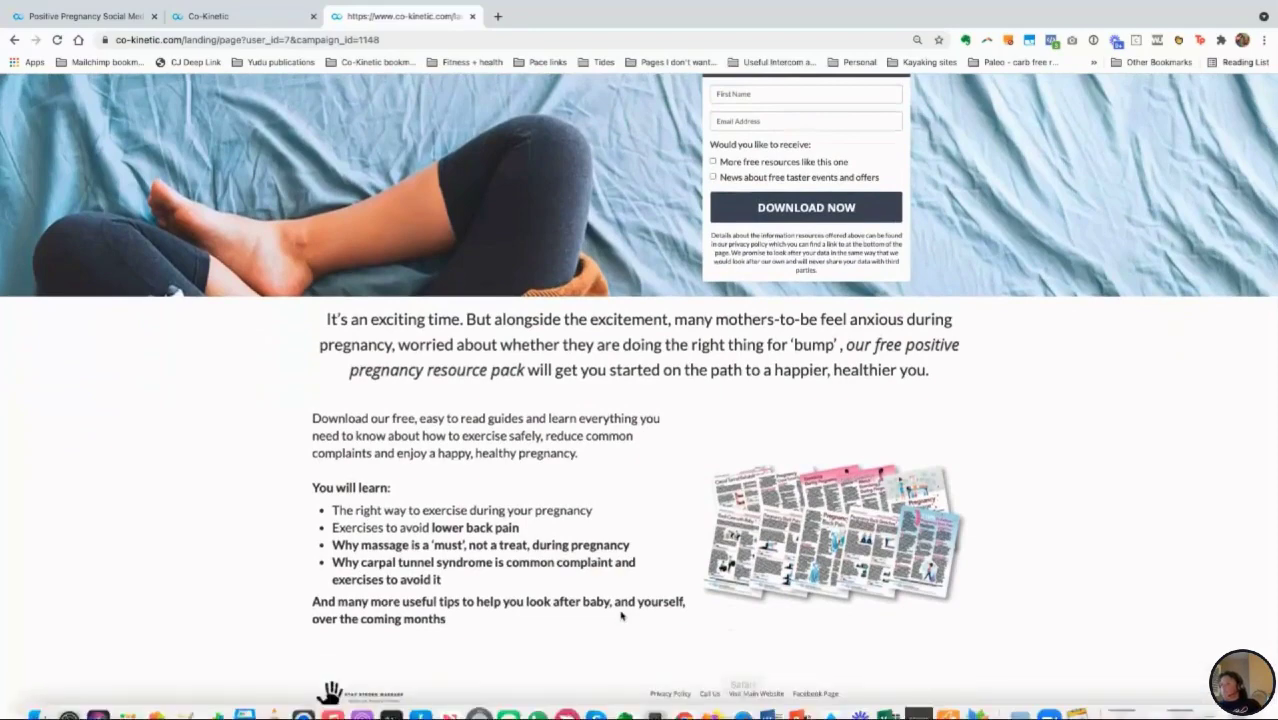
scroll(617, 583, "up", 1)
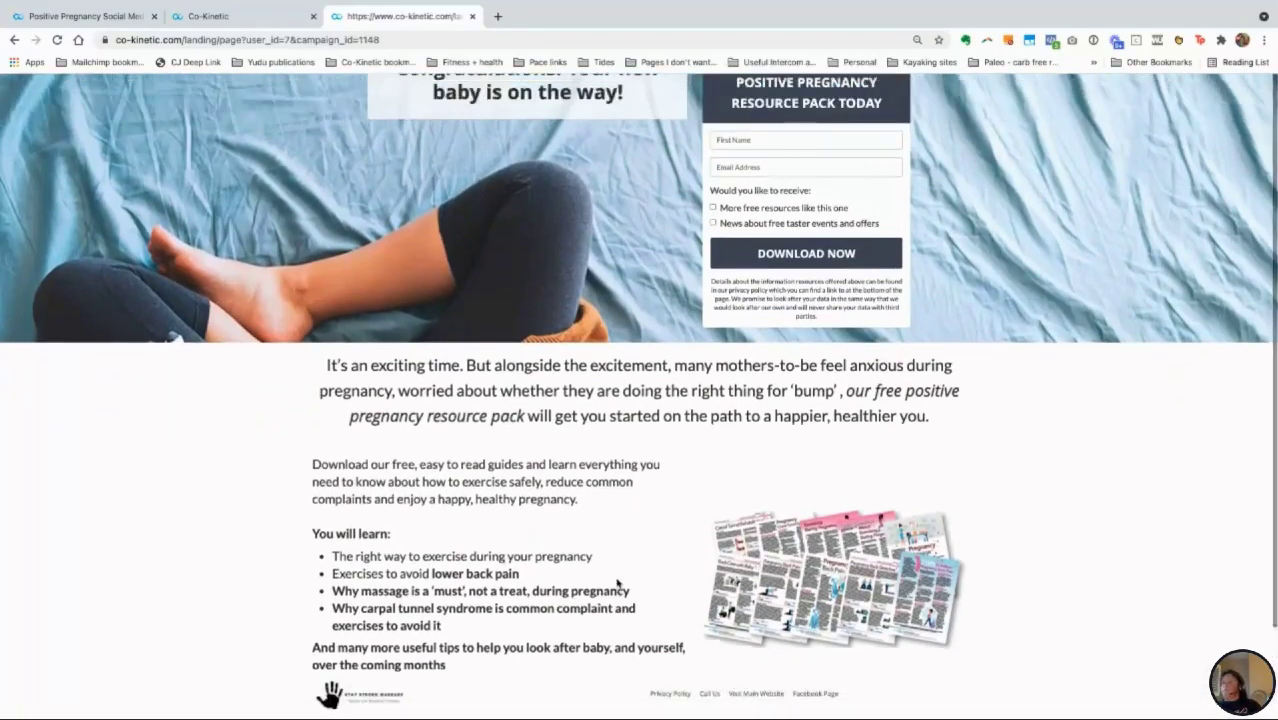
scroll(590, 590, "up", 1)
scroll(562, 598, "down", 1)
scroll(561, 598, "up", 1)
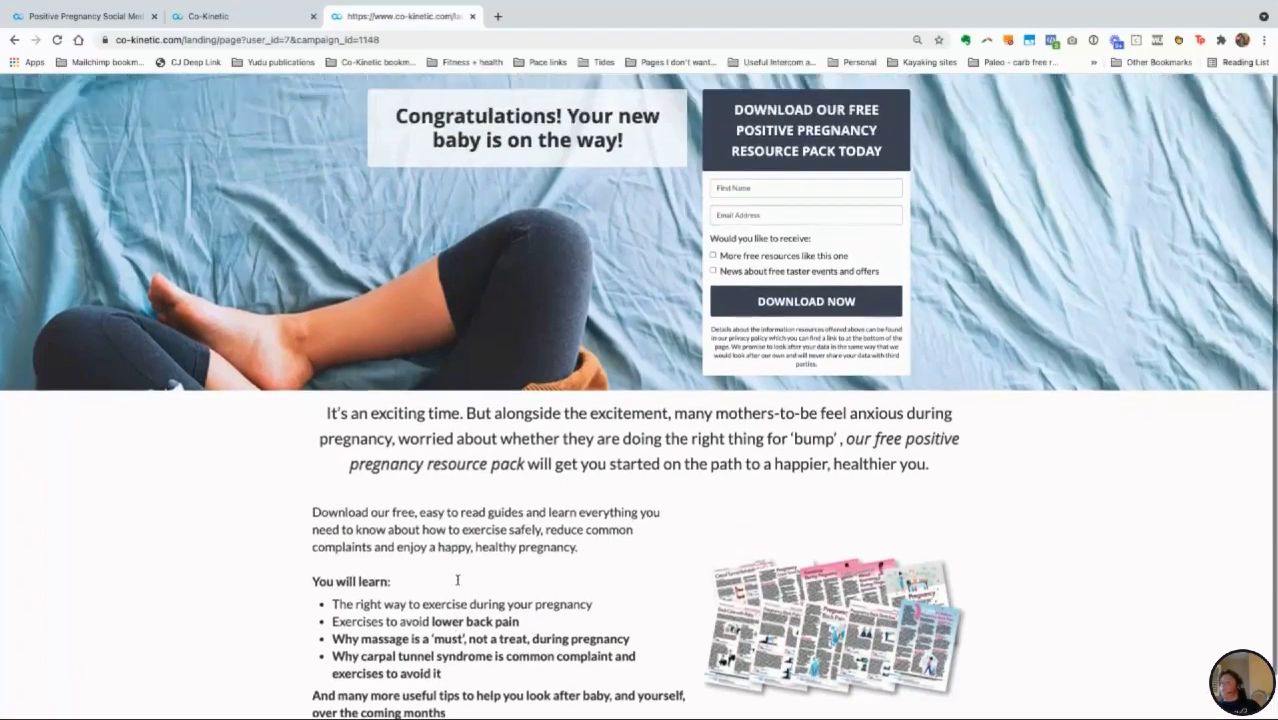
Step: Submit a test sign-up with a first name and e-mail address via Download Now
left_click(754, 188)
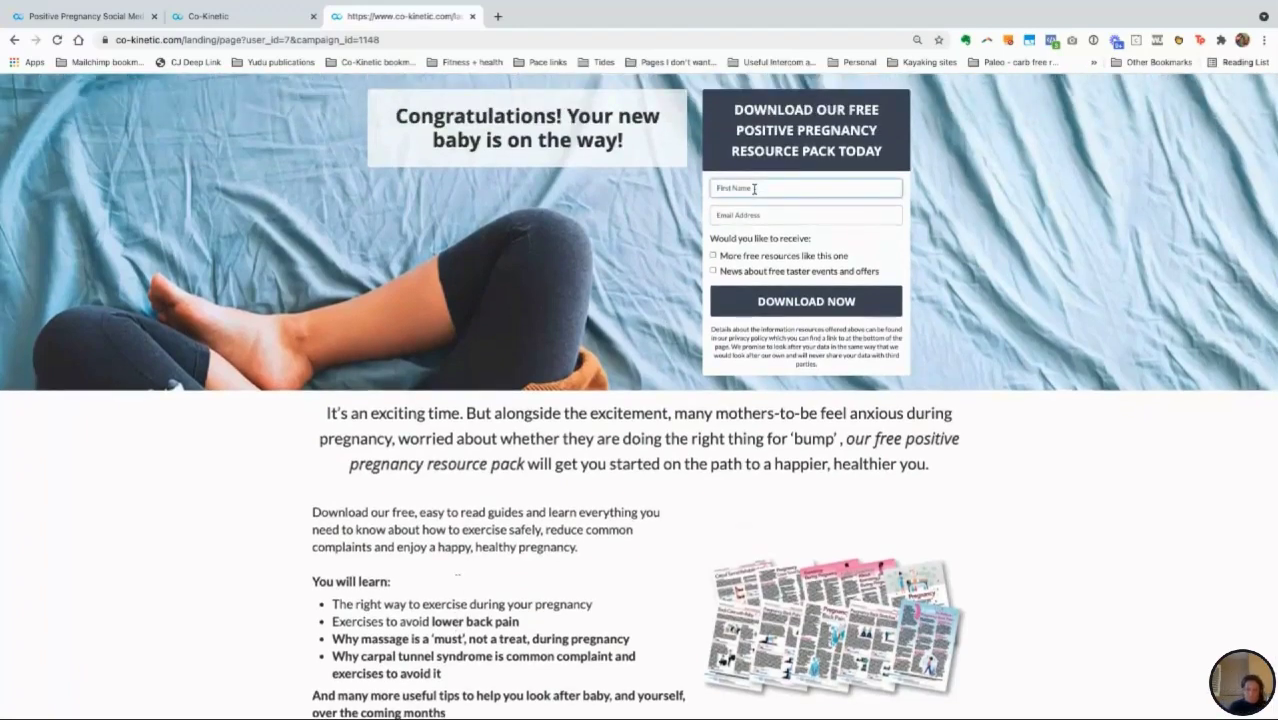
type("Tor")
left_click(752, 215)
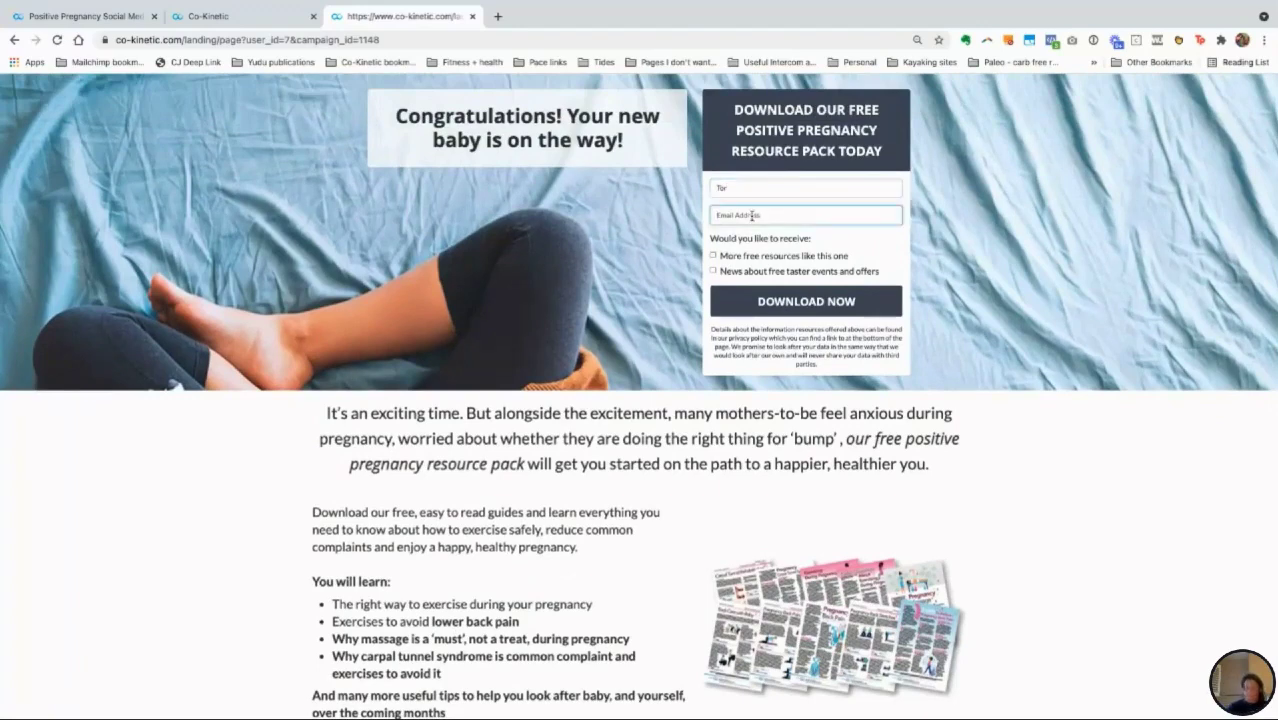
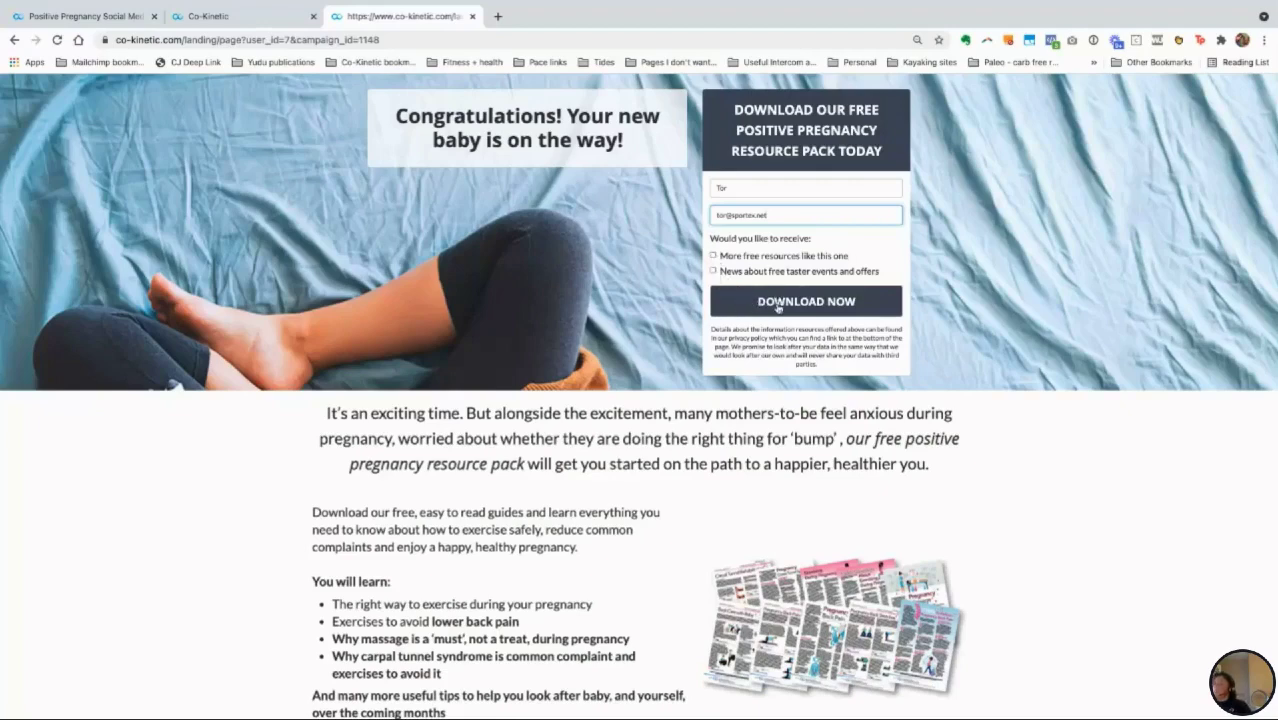
left_click(778, 307)
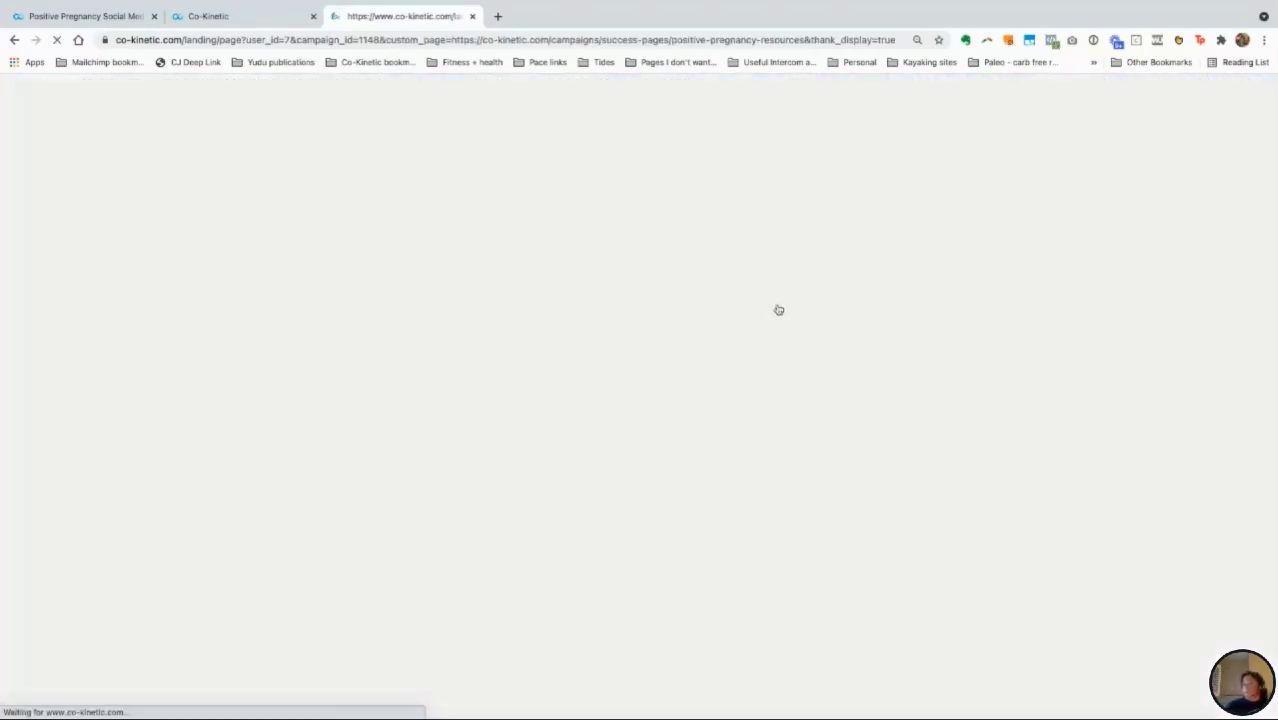
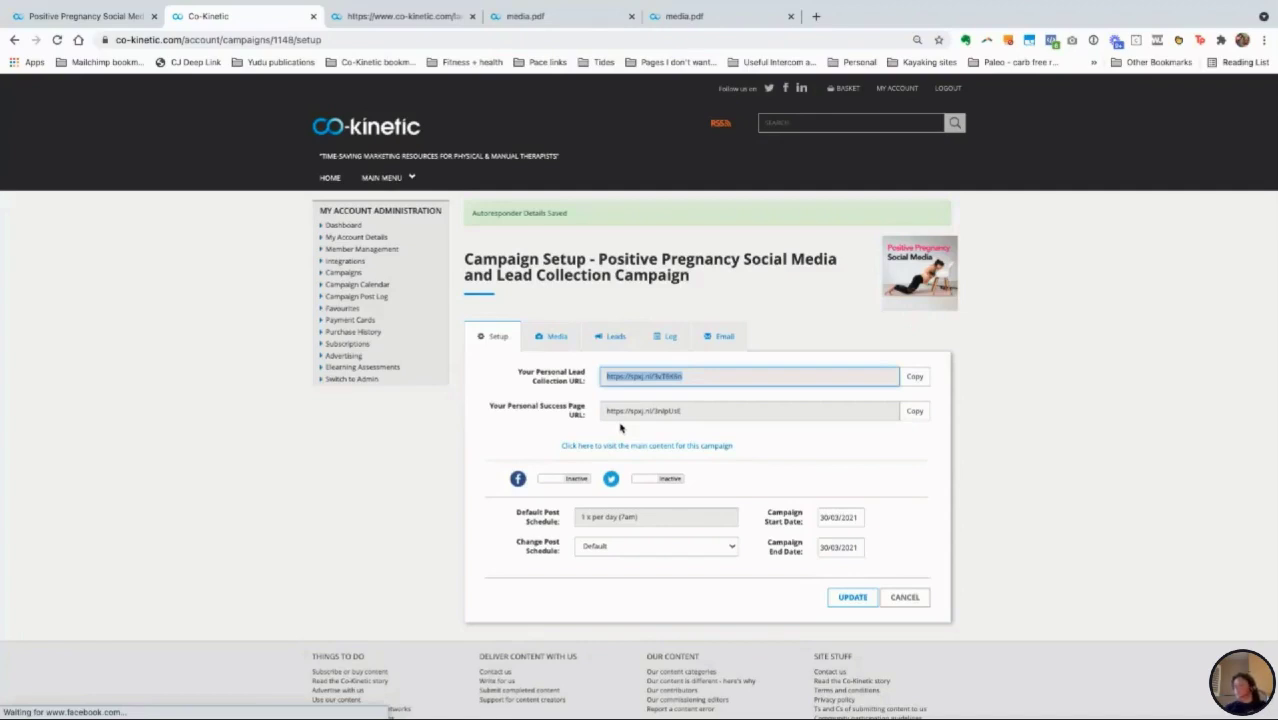
Step: Check the campaign's Media tab, then set Facebook to Active and view the post schedule options
left_click_drag(618, 380, 620, 424)
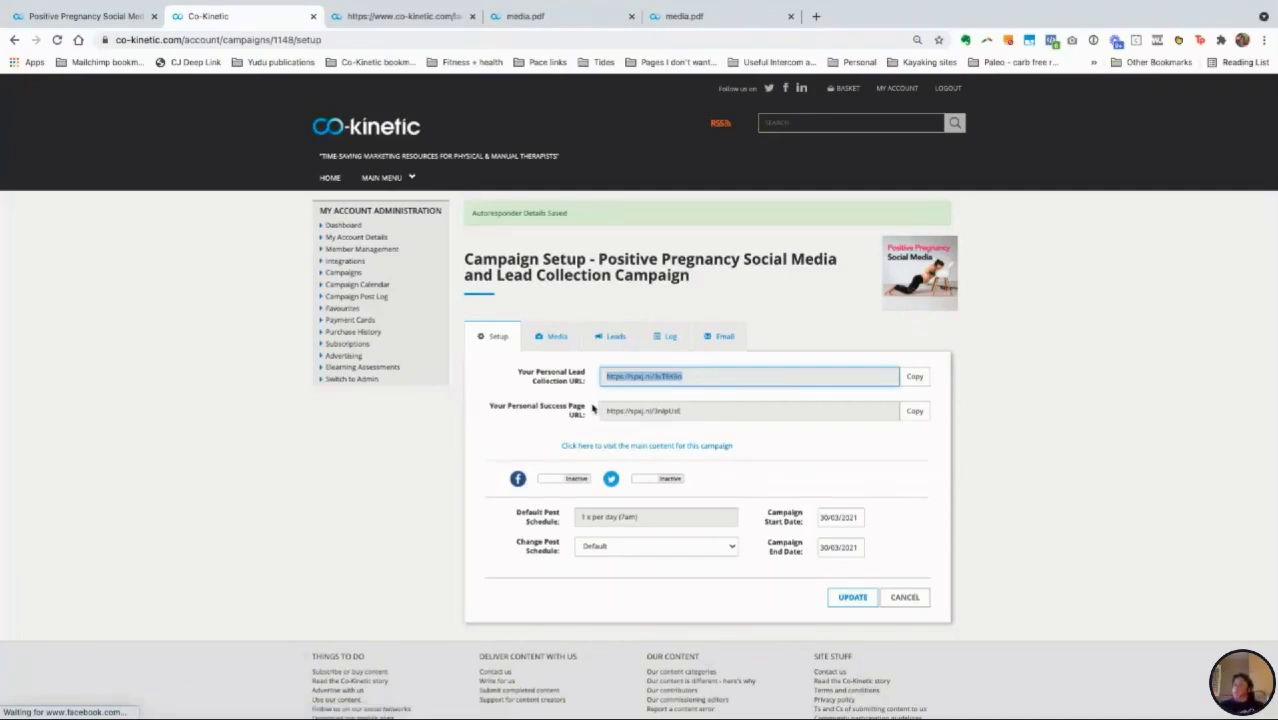
left_click(555, 340)
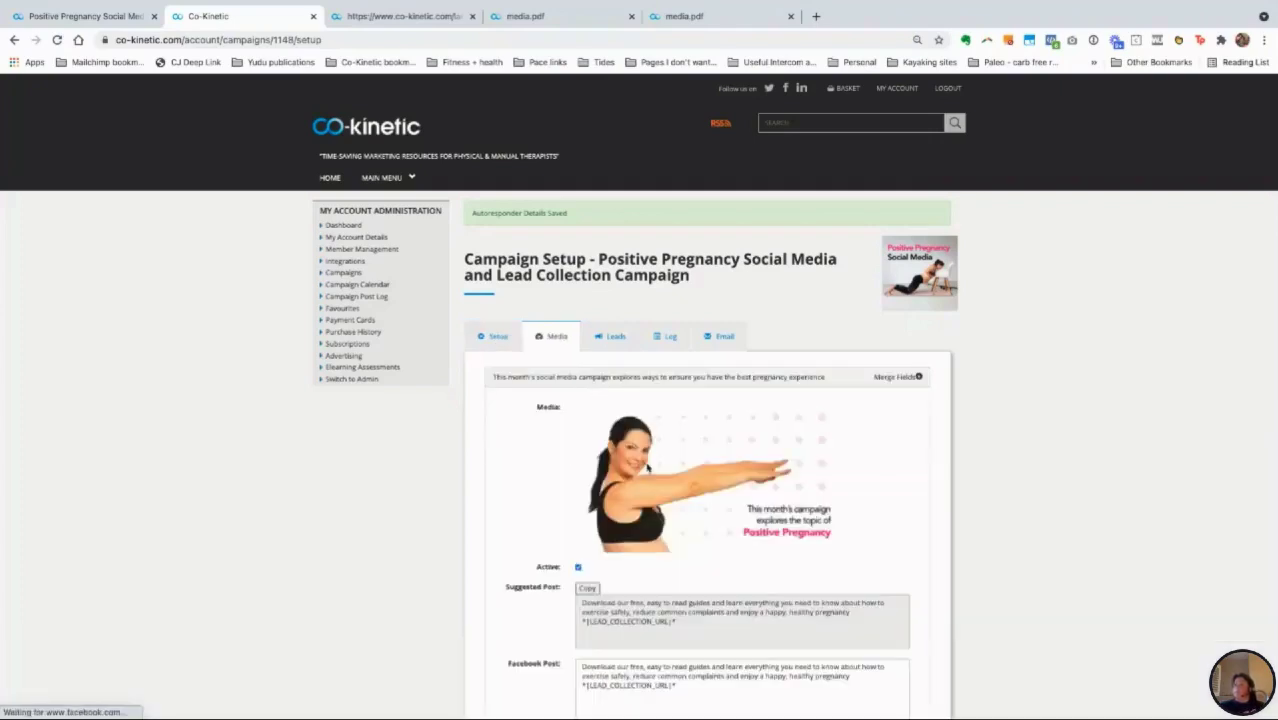
left_click(499, 341)
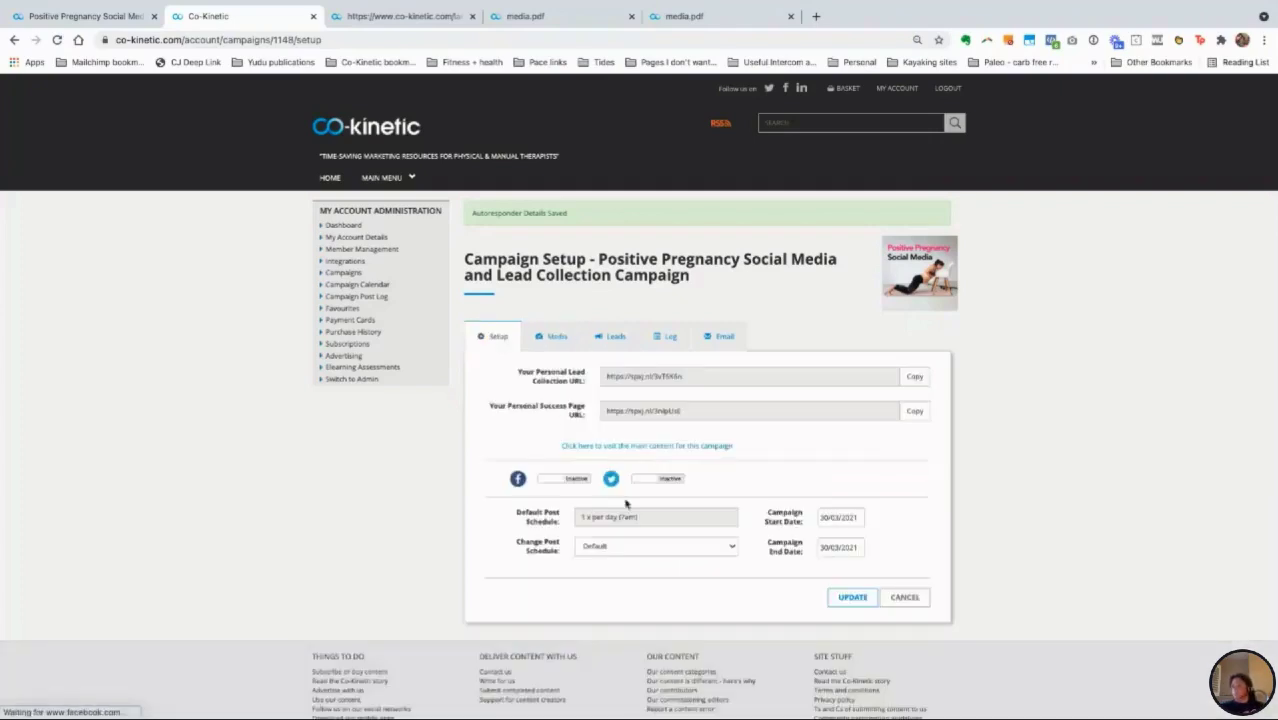
left_click(578, 484)
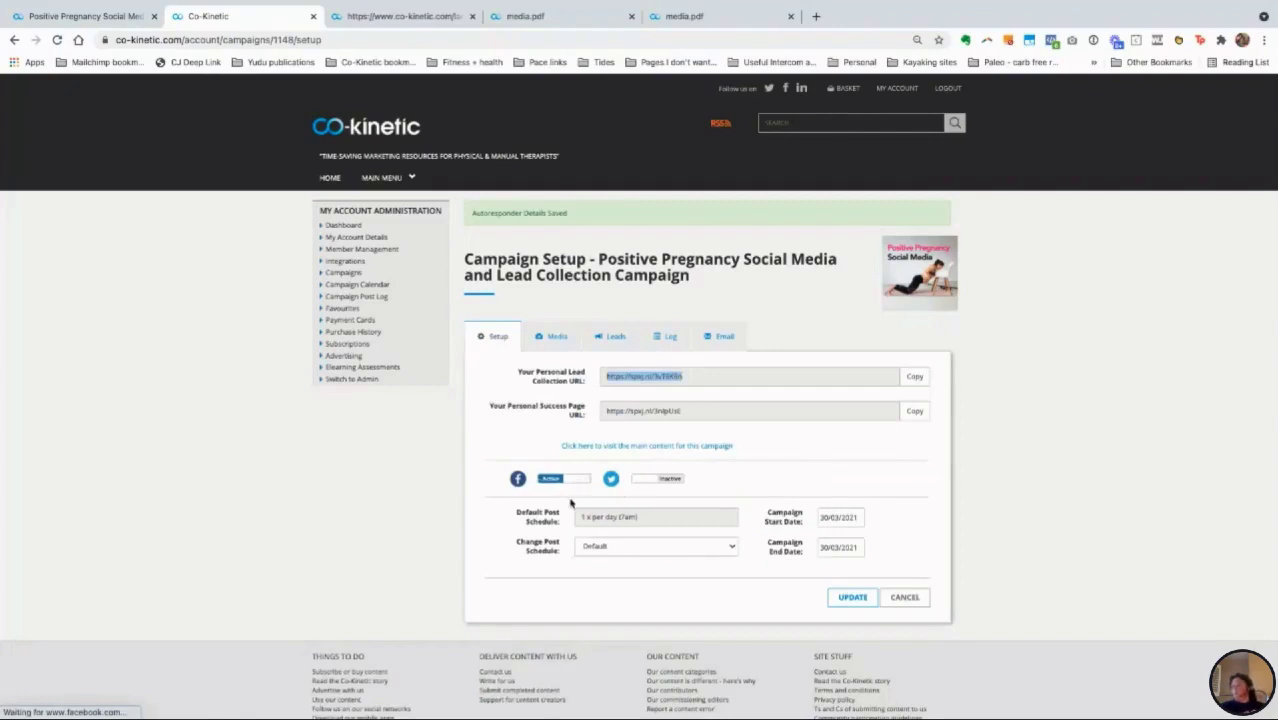
left_click(620, 550)
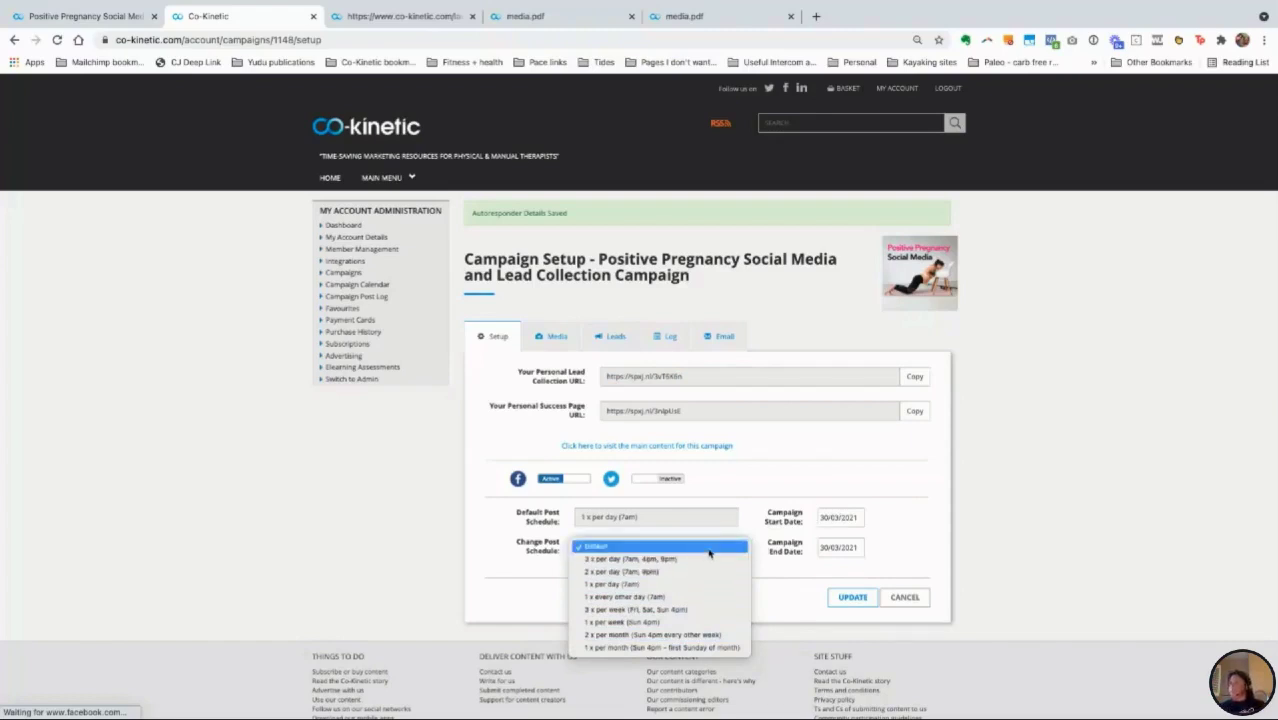
Step: Leave the schedule on Default and the 30/03/2021 start date unchanged, then recheck the media
left_click(705, 549)
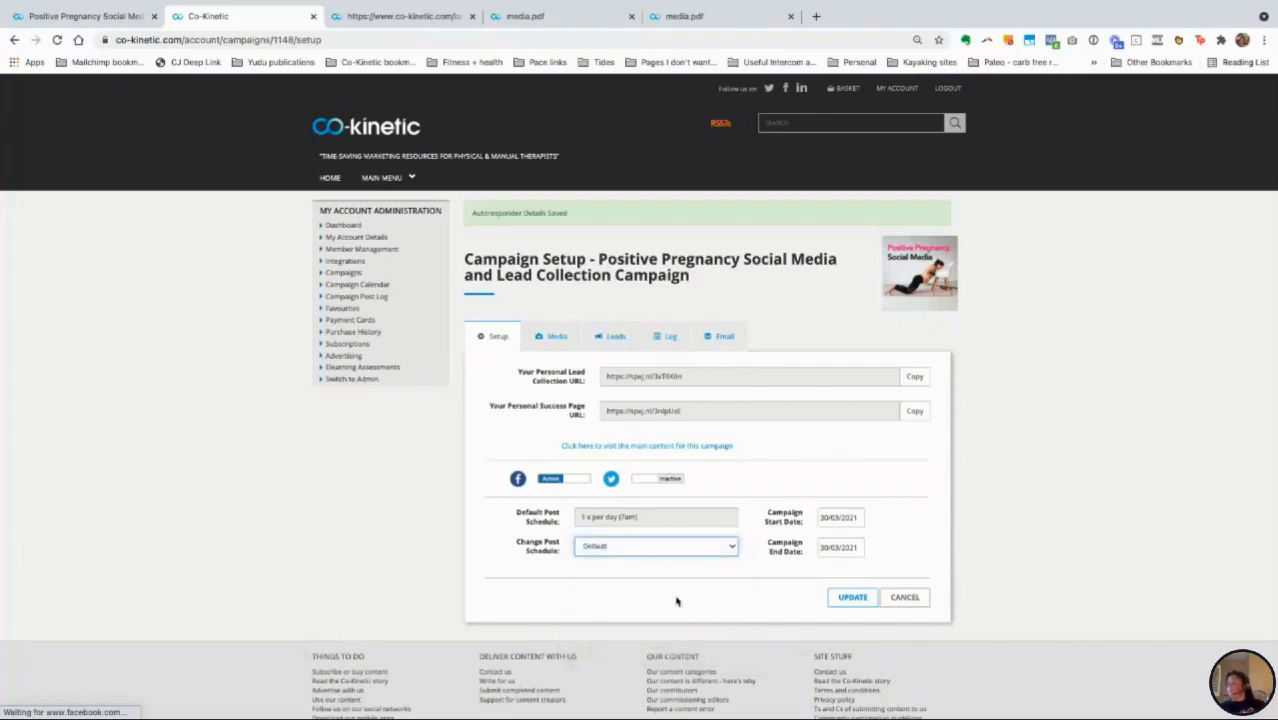
left_click(841, 519)
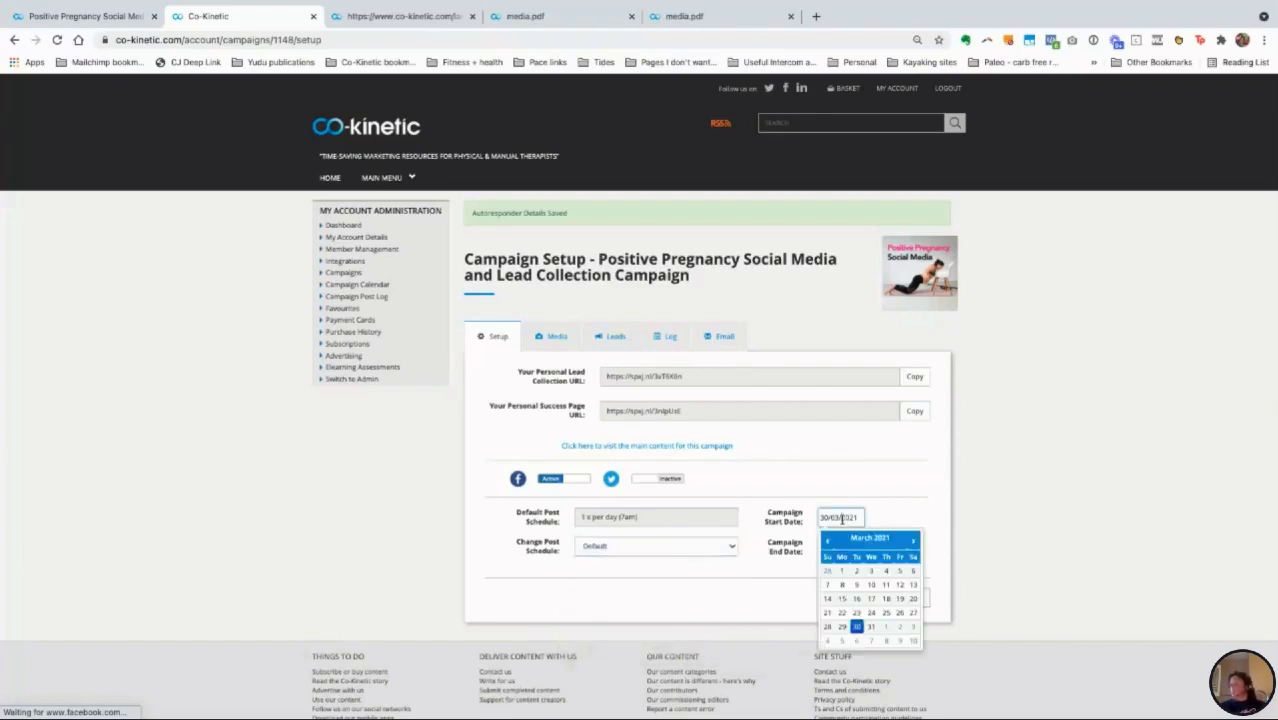
left_click(879, 516)
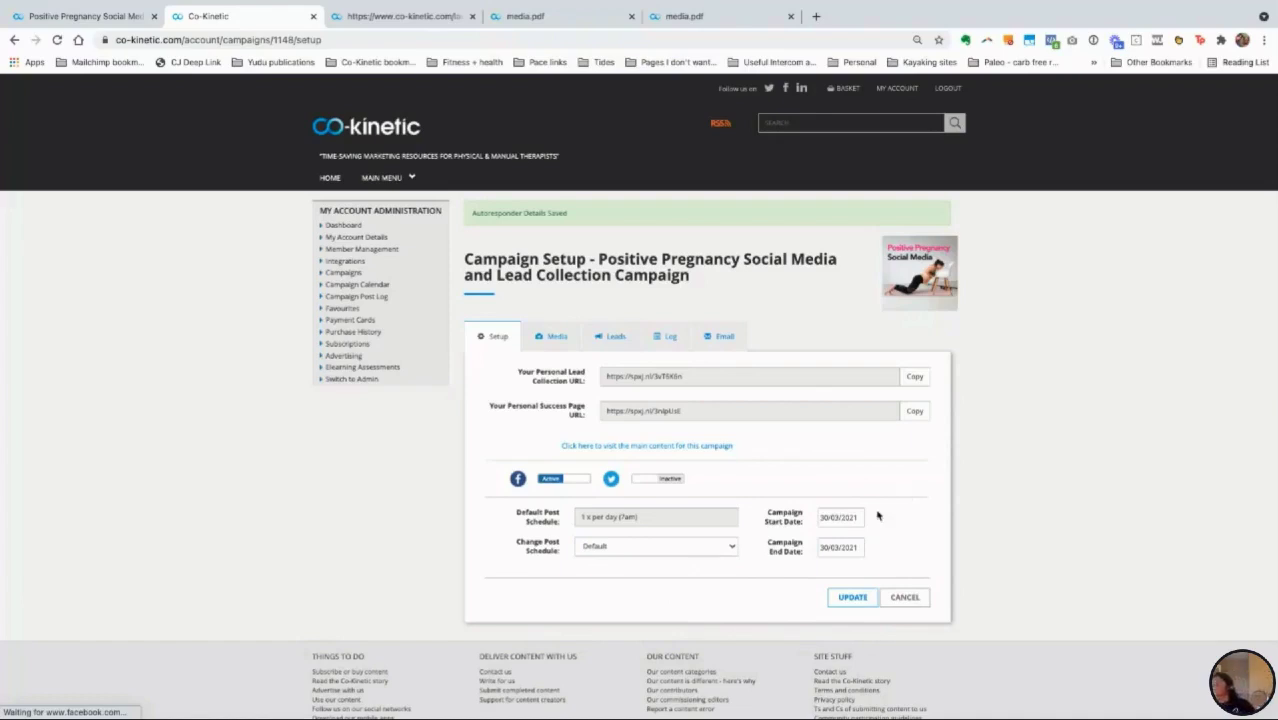
left_click(548, 338)
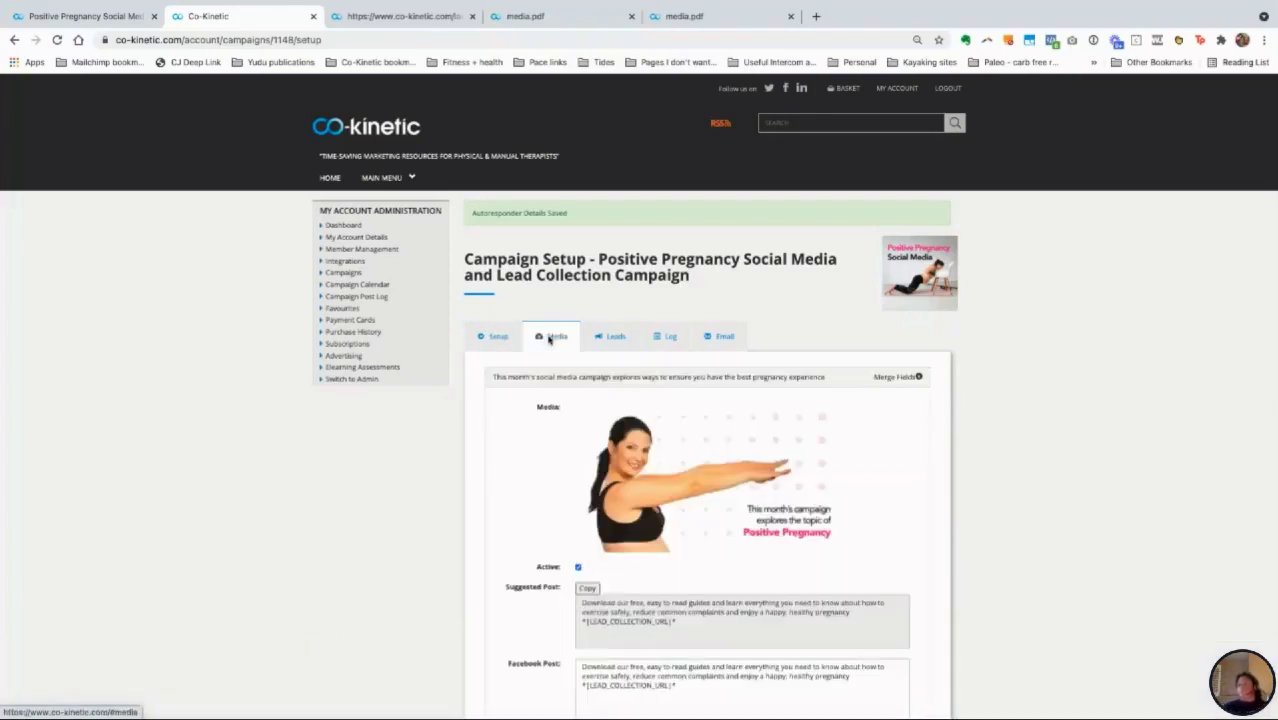
scroll(646, 494, "down", 1)
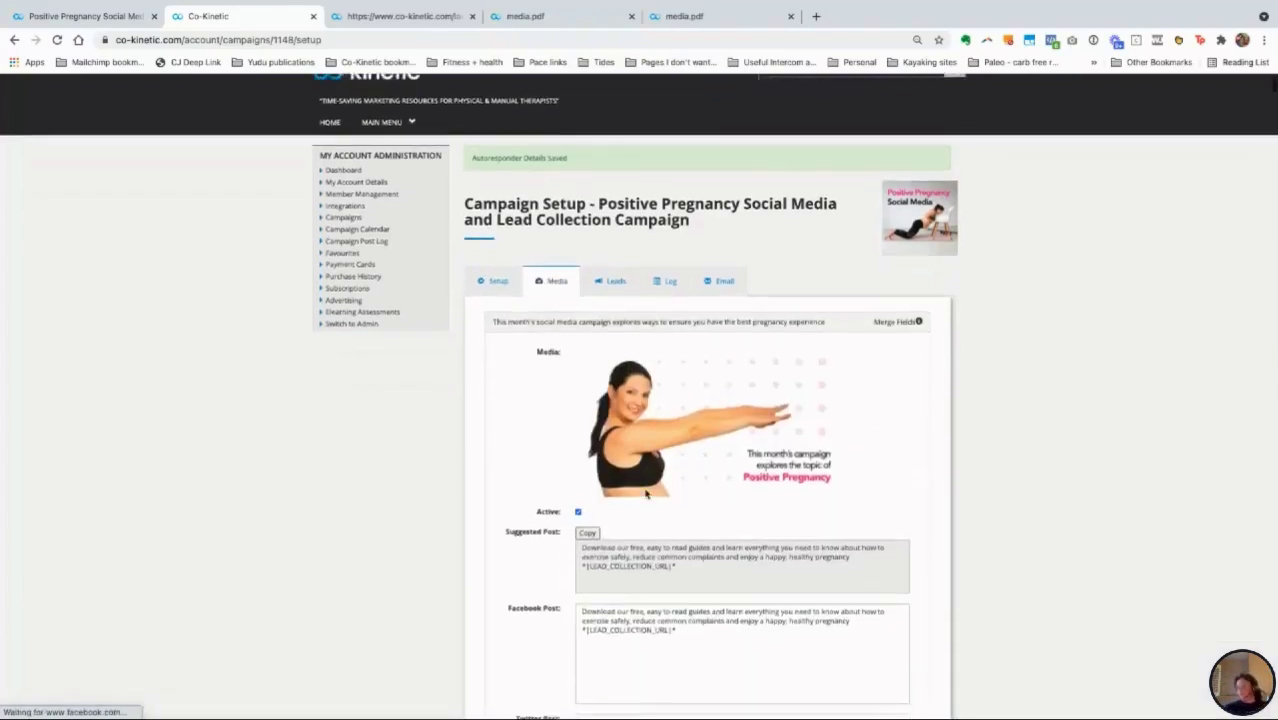
left_click(500, 281)
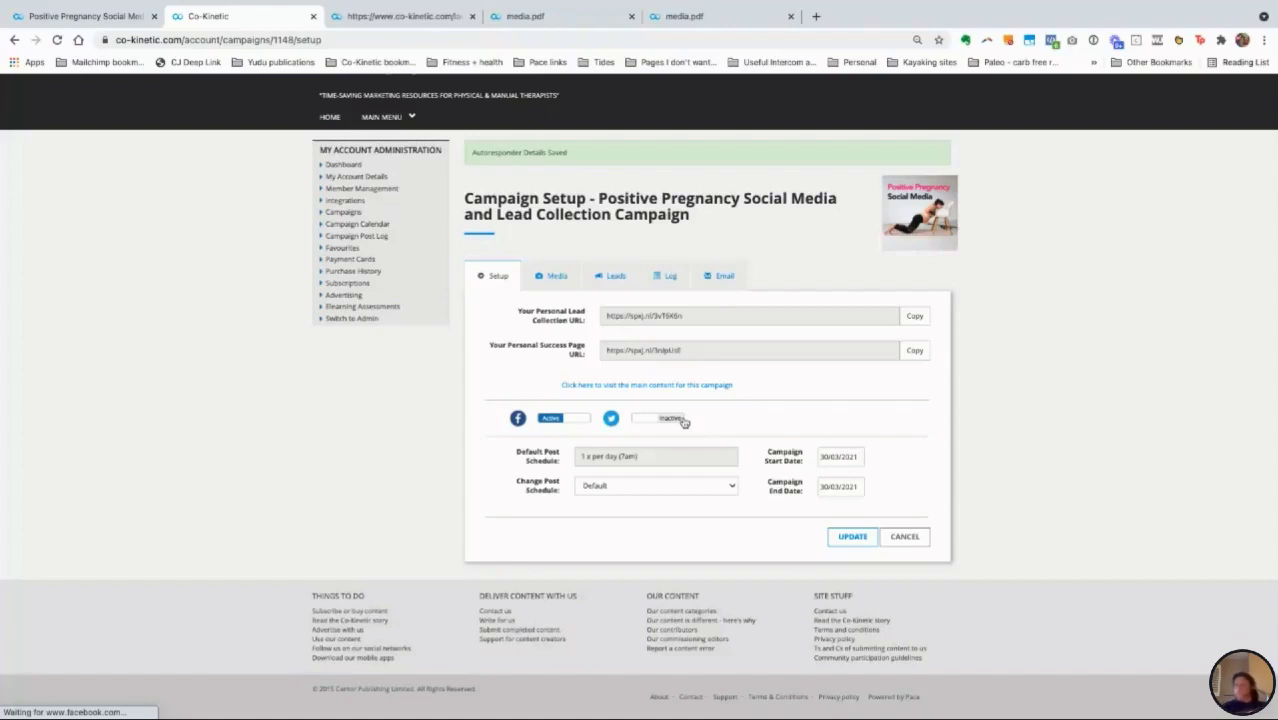
Step: Edit the Positive Pregnancy Full Site Subscription campaign and open its main content page in a new tab
left_click(341, 213)
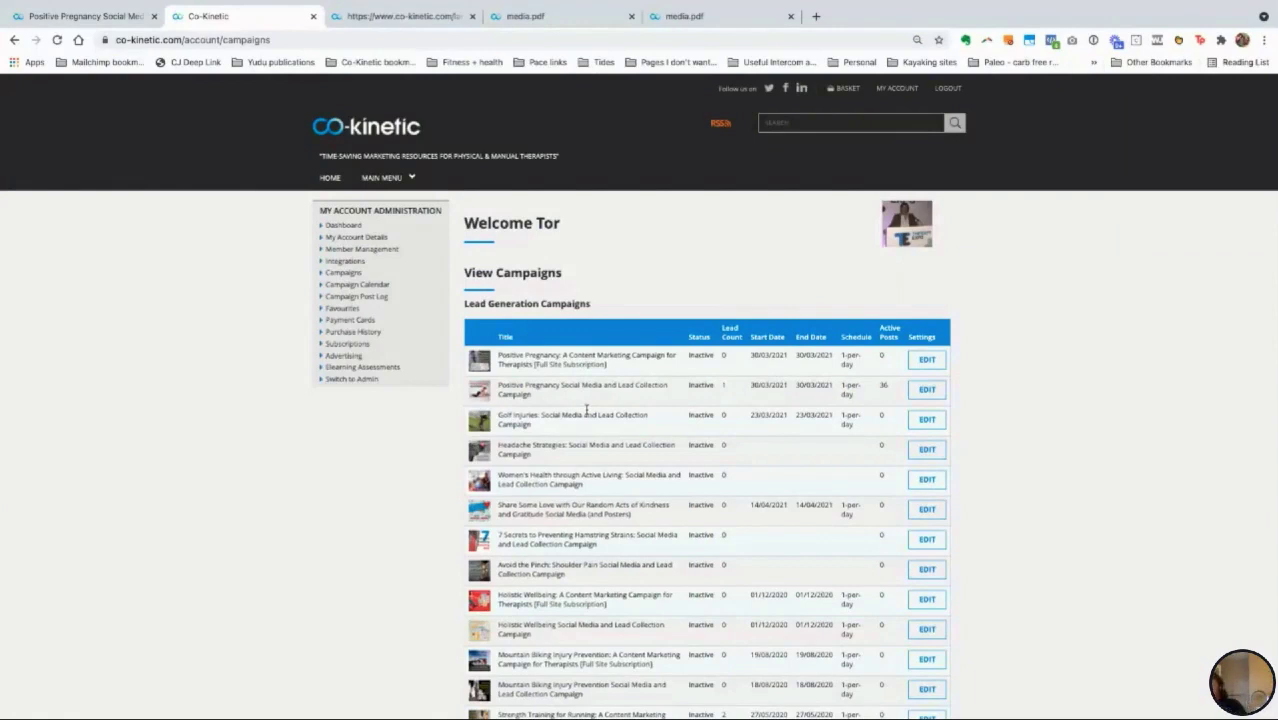
left_click(928, 370)
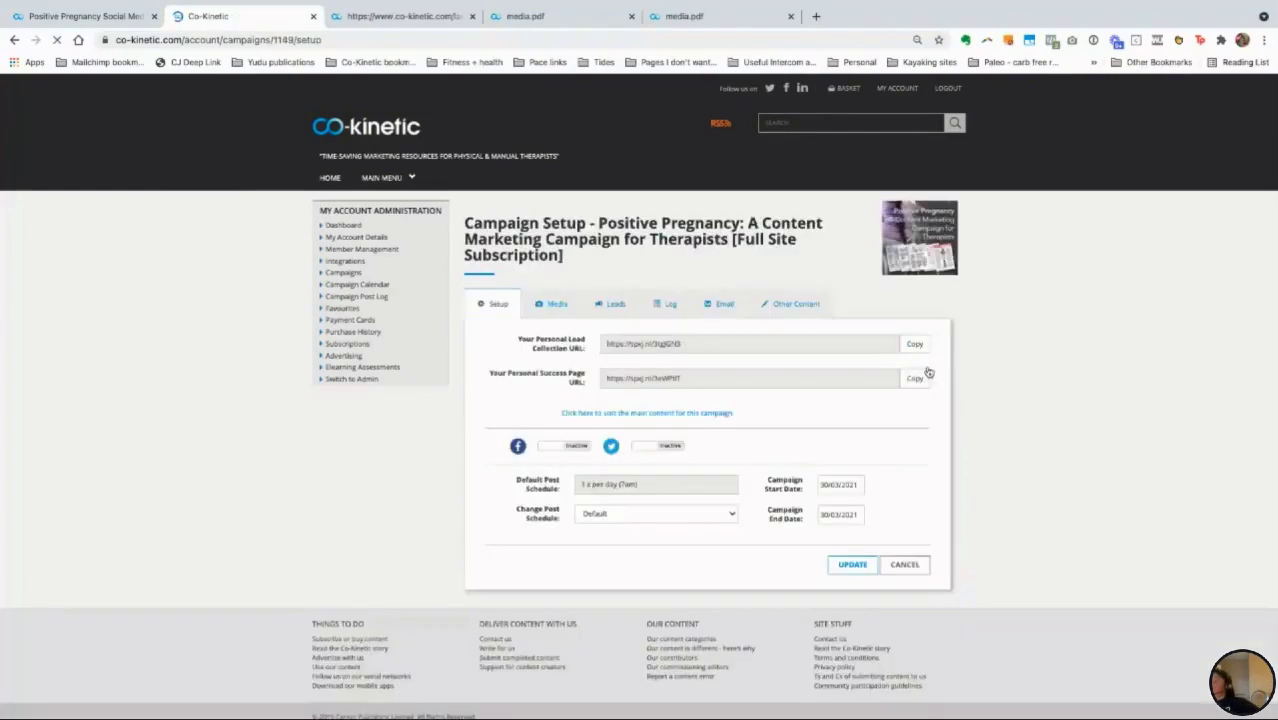
left_click(651, 415)
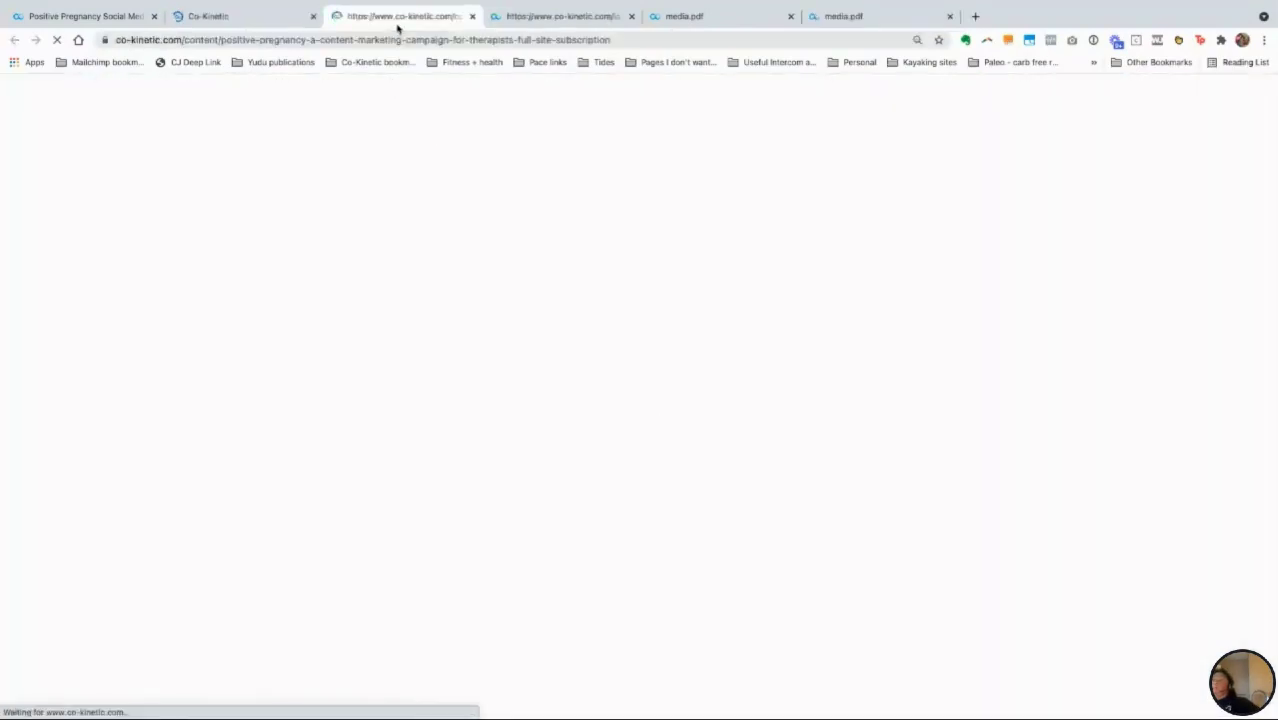
Step: Move the content page tab beside the setup tab and scroll the Full Site content page
left_click_drag(350, 26, 237, 31)
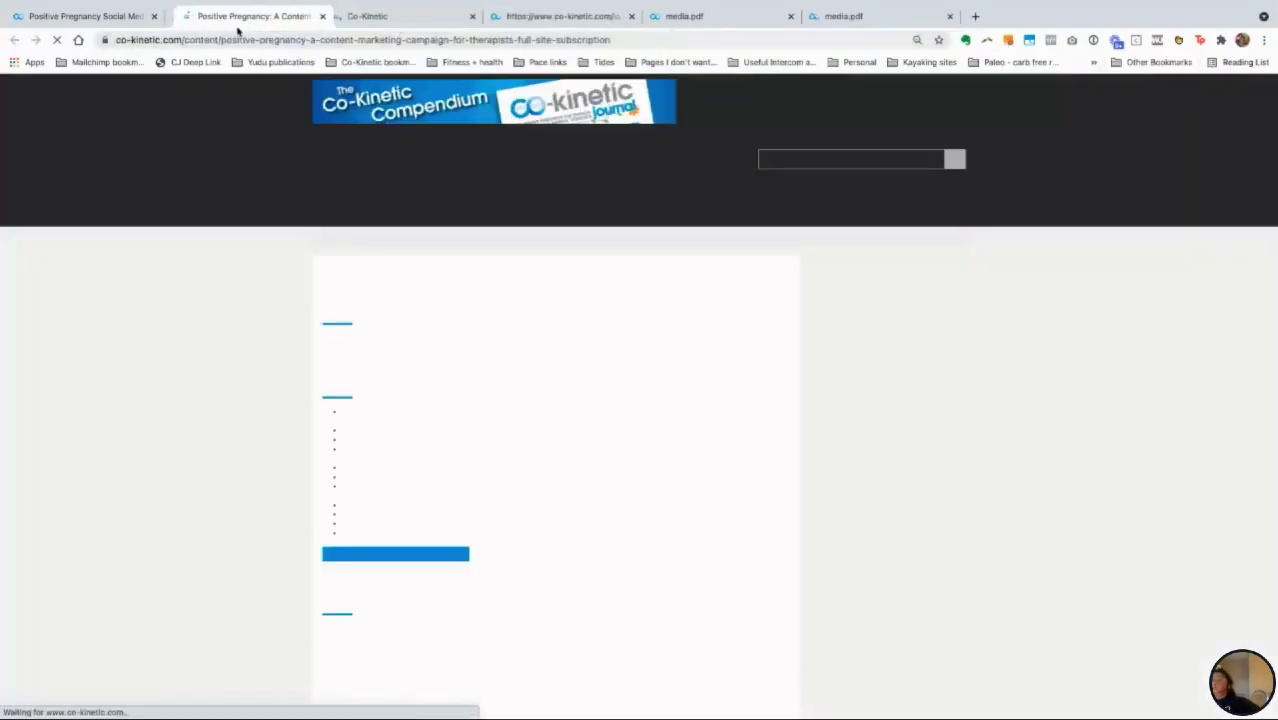
left_click(388, 18)
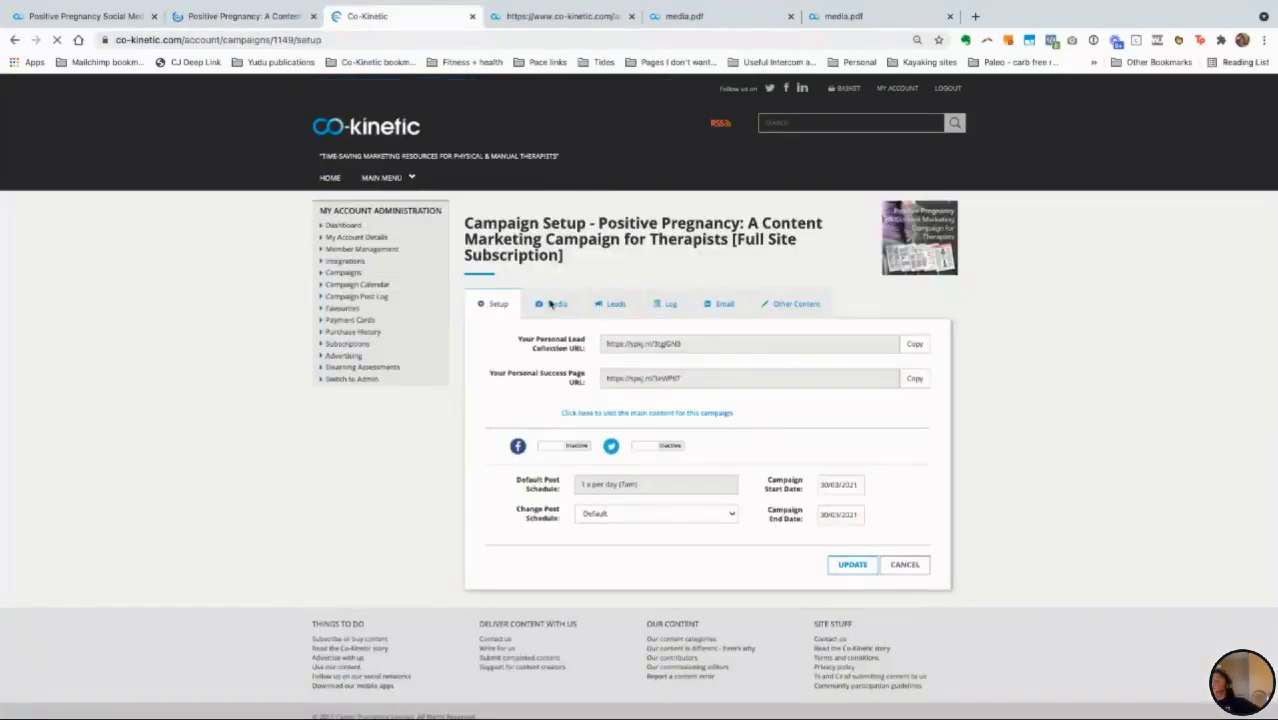
left_click(237, 20)
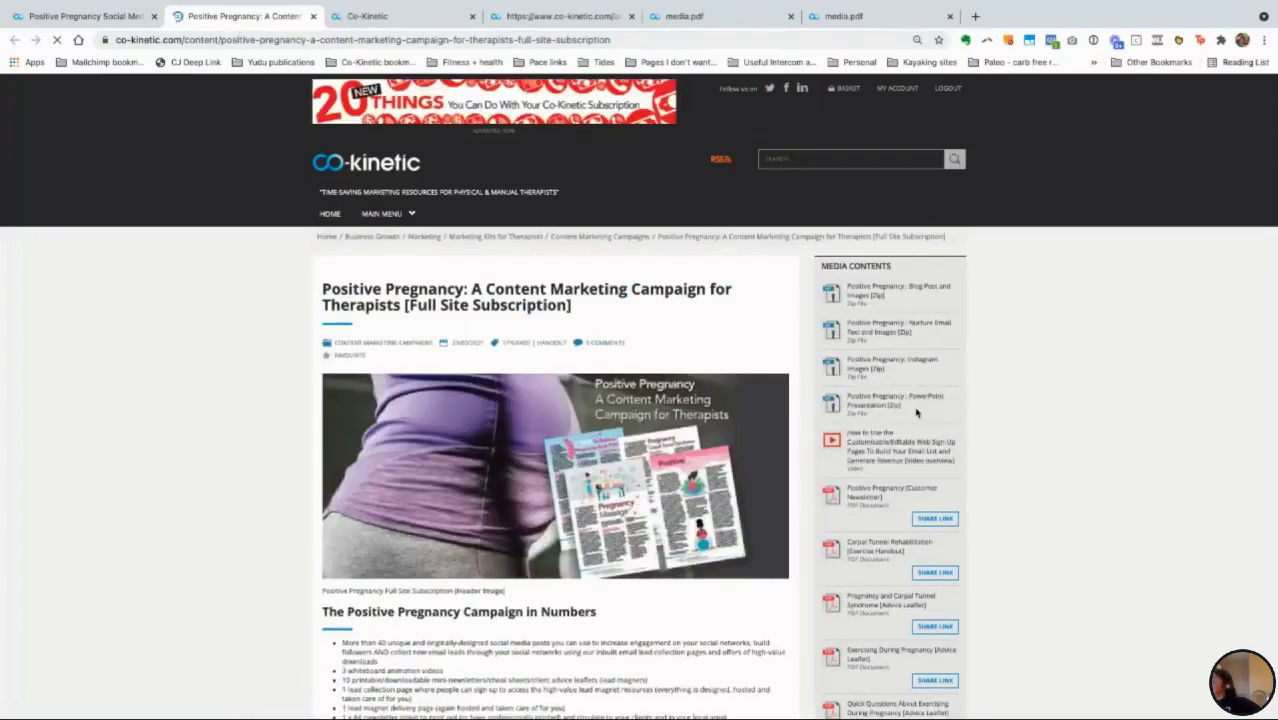
scroll(910, 418, "down", 1)
scroll(916, 411, "down", 3)
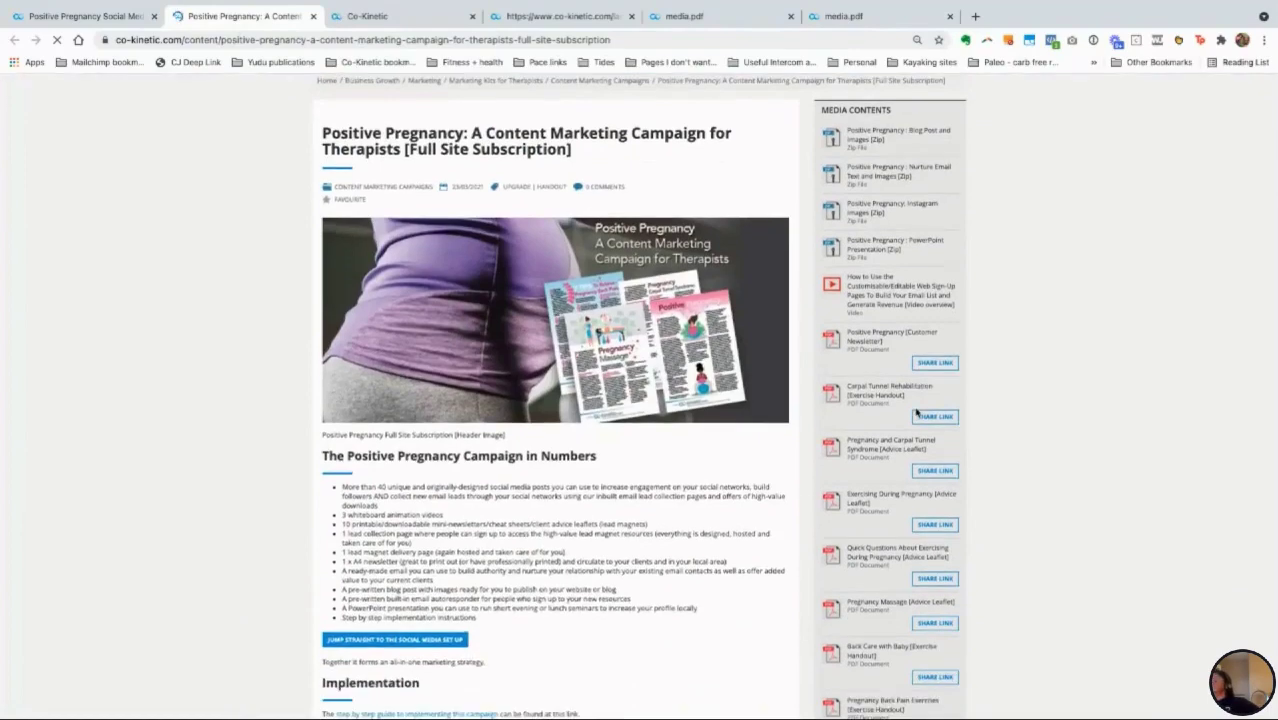
scroll(916, 411, "up", 2)
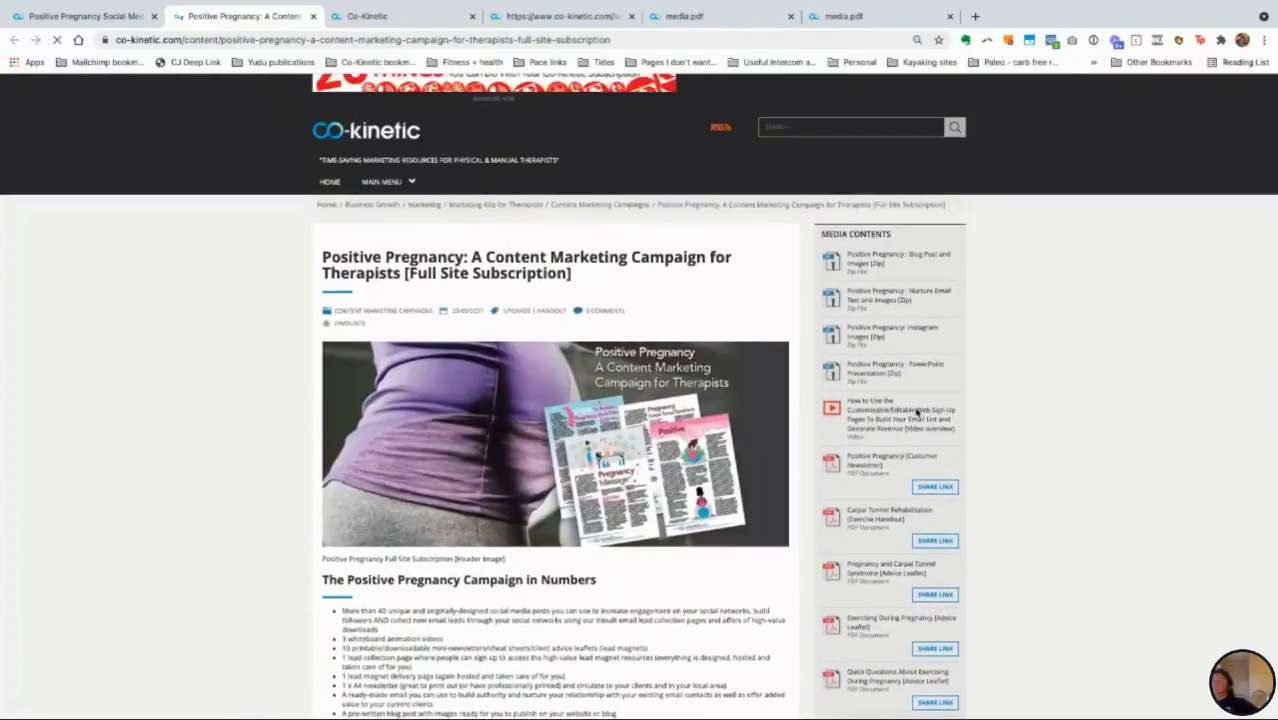
Step: Compare with the Social Media article, then scroll the Full Site page to its blog post section
left_click(68, 22)
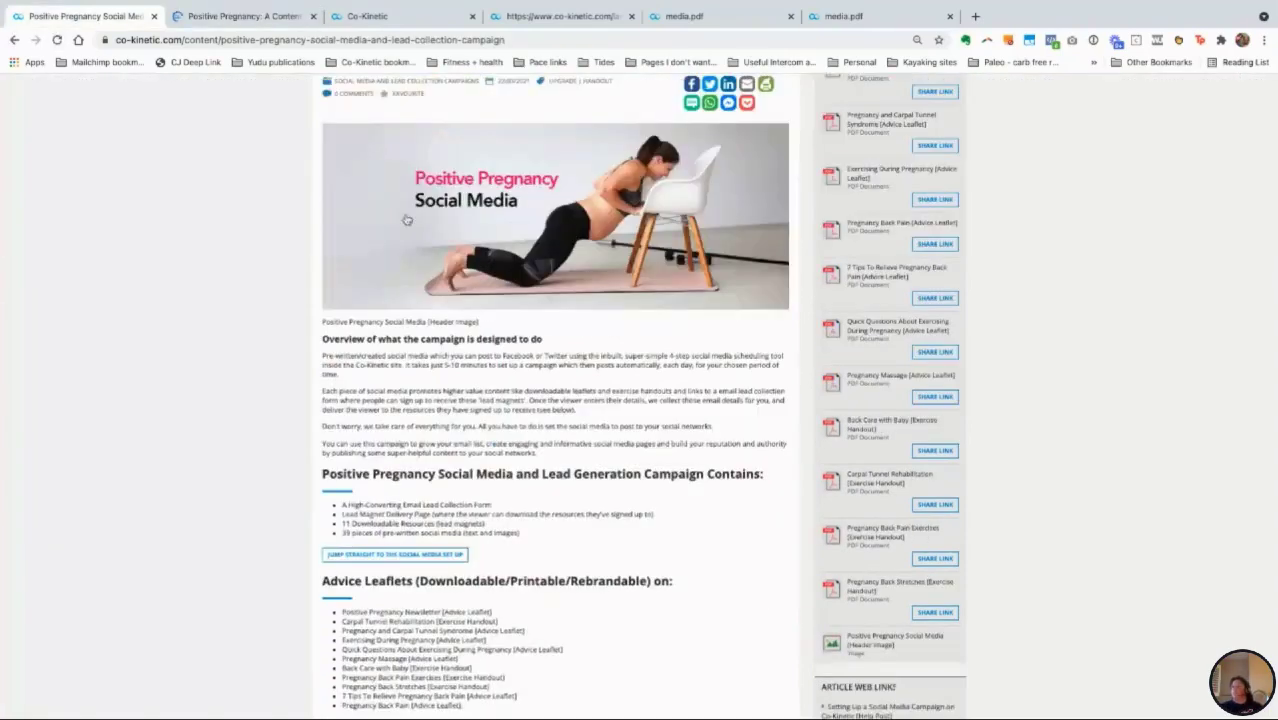
scroll(693, 310, "up", 1)
scroll(693, 310, "up", 2)
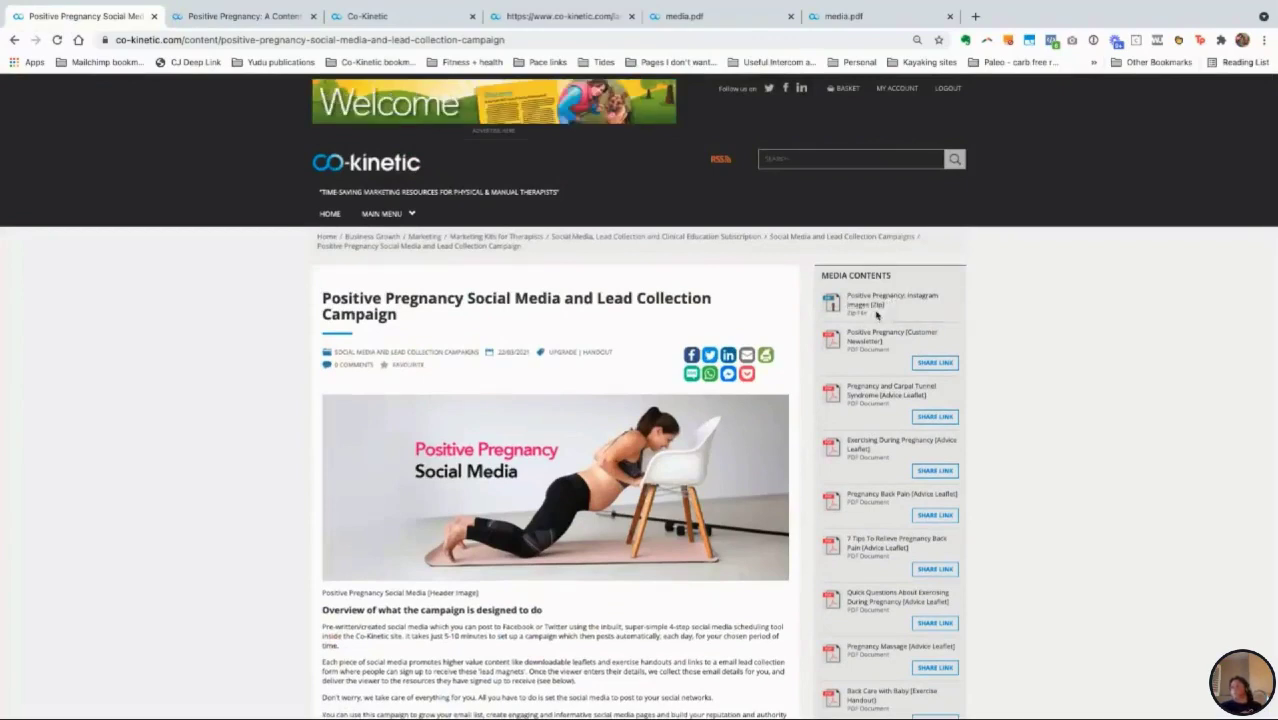
left_click(225, 16)
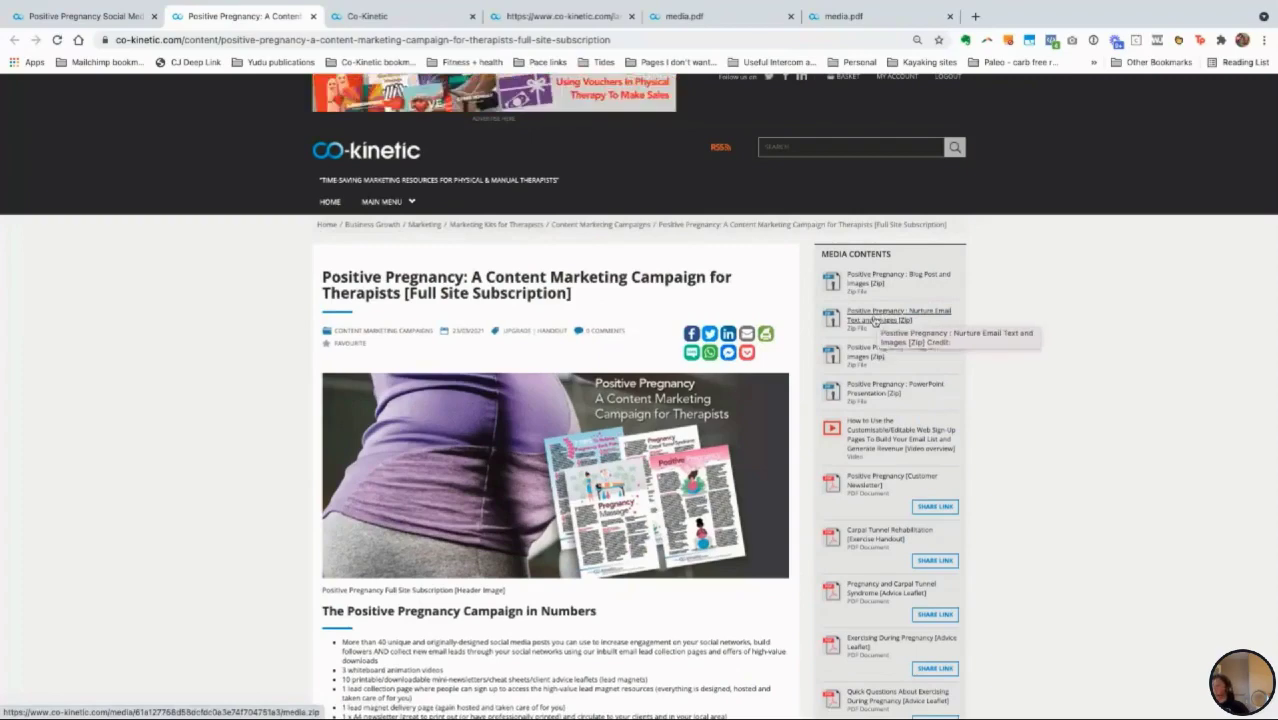
scroll(1035, 505, "down", 1)
scroll(1035, 511, "down", 8)
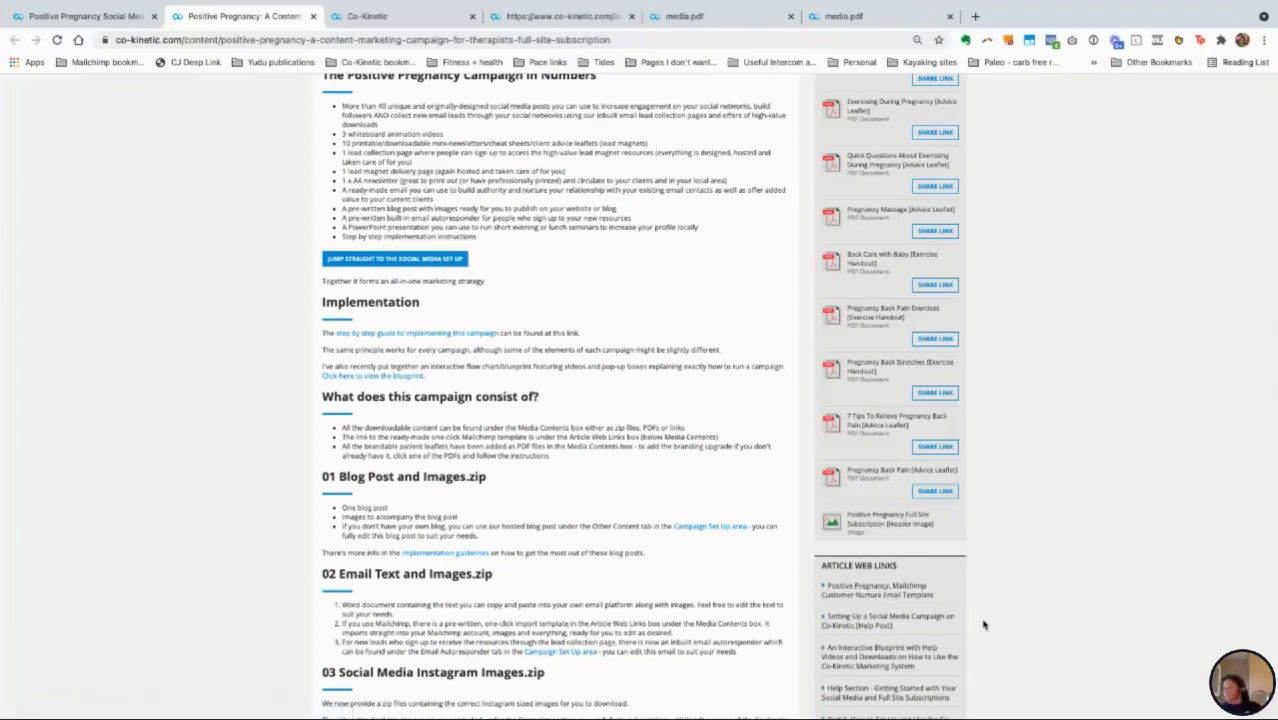
Step: Scroll through the Full Site content article's media list, then return to the Campaign Setup tab
scroll(997, 612, "up", 1)
scroll(997, 612, "up", 5)
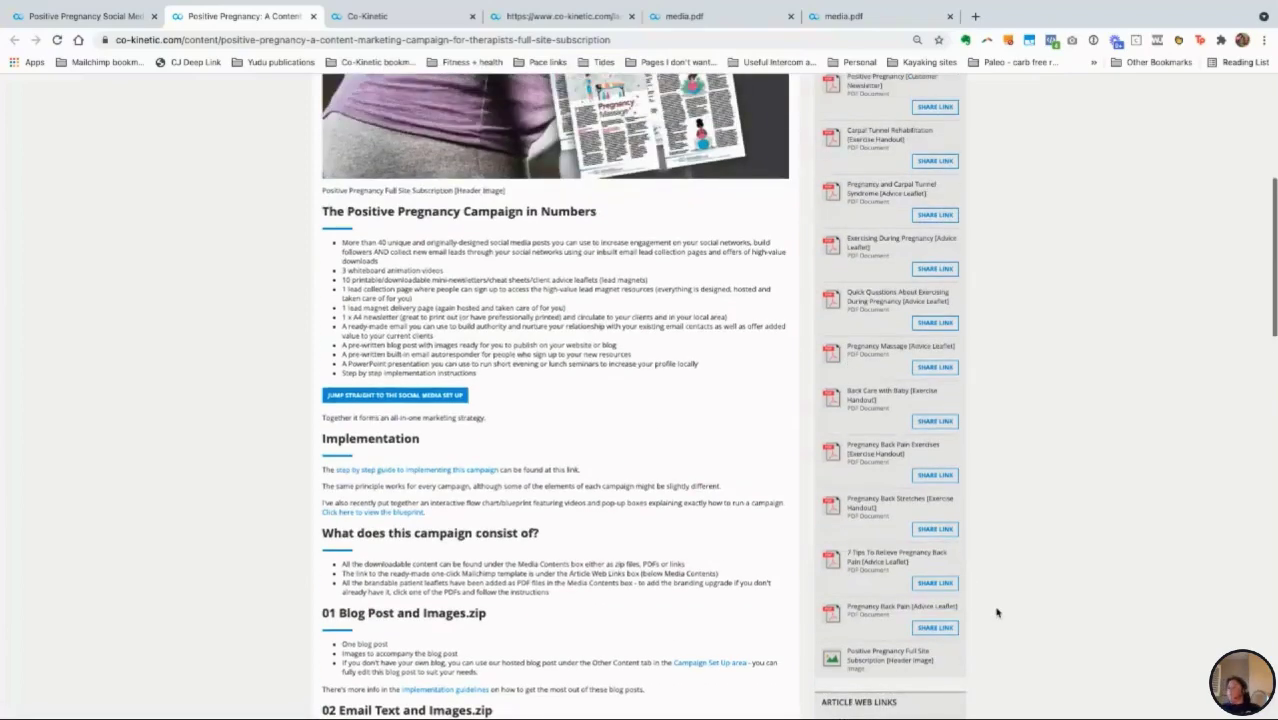
scroll(997, 612, "up", 1)
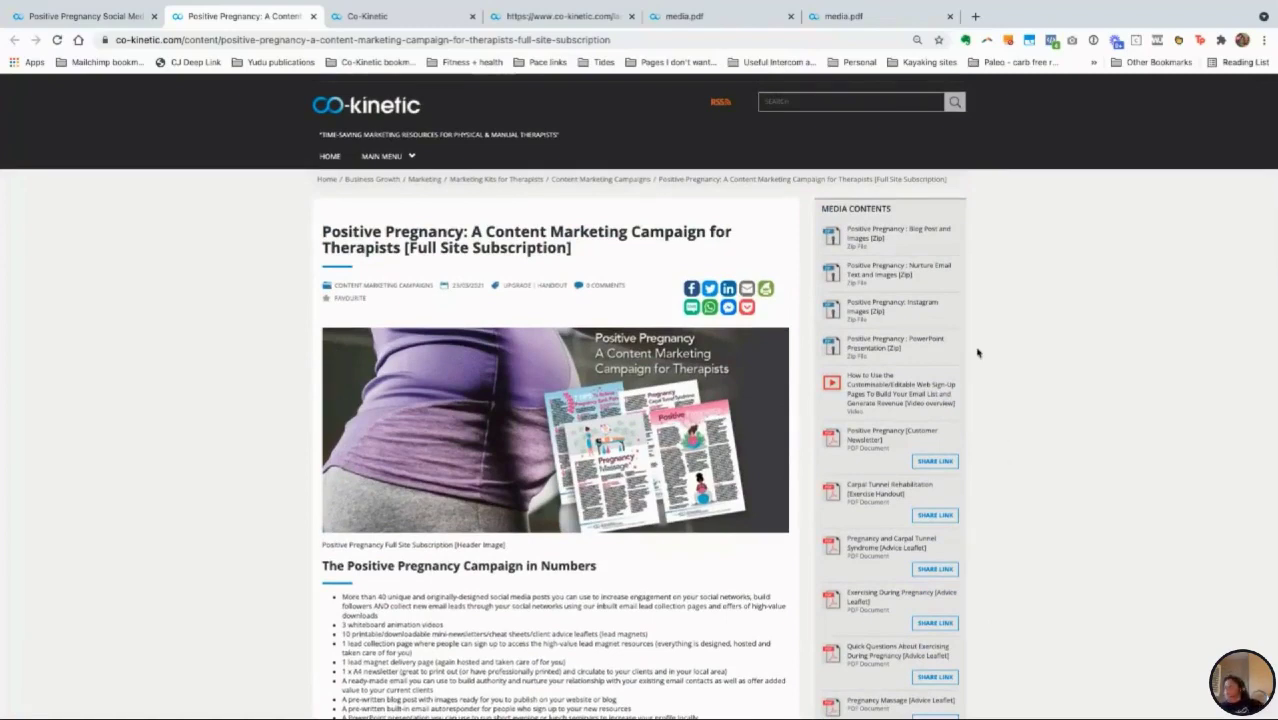
scroll(977, 296, "down", 1)
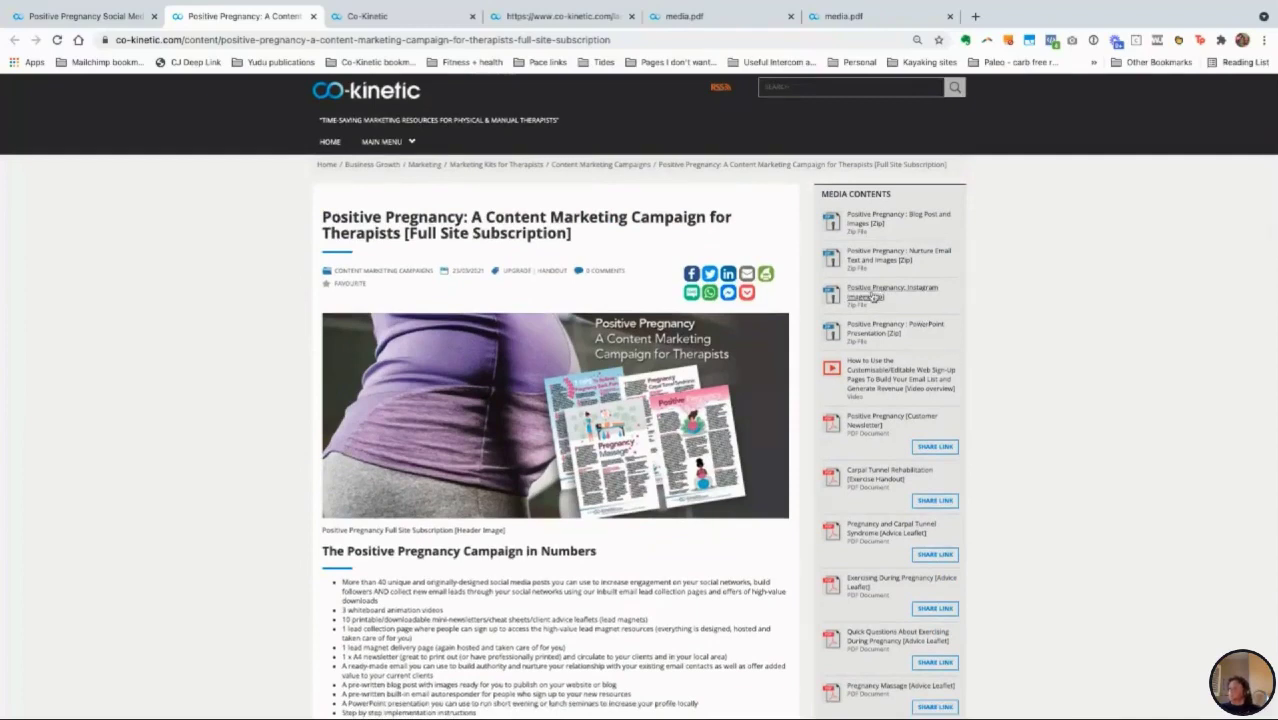
scroll(957, 328, "down", 2)
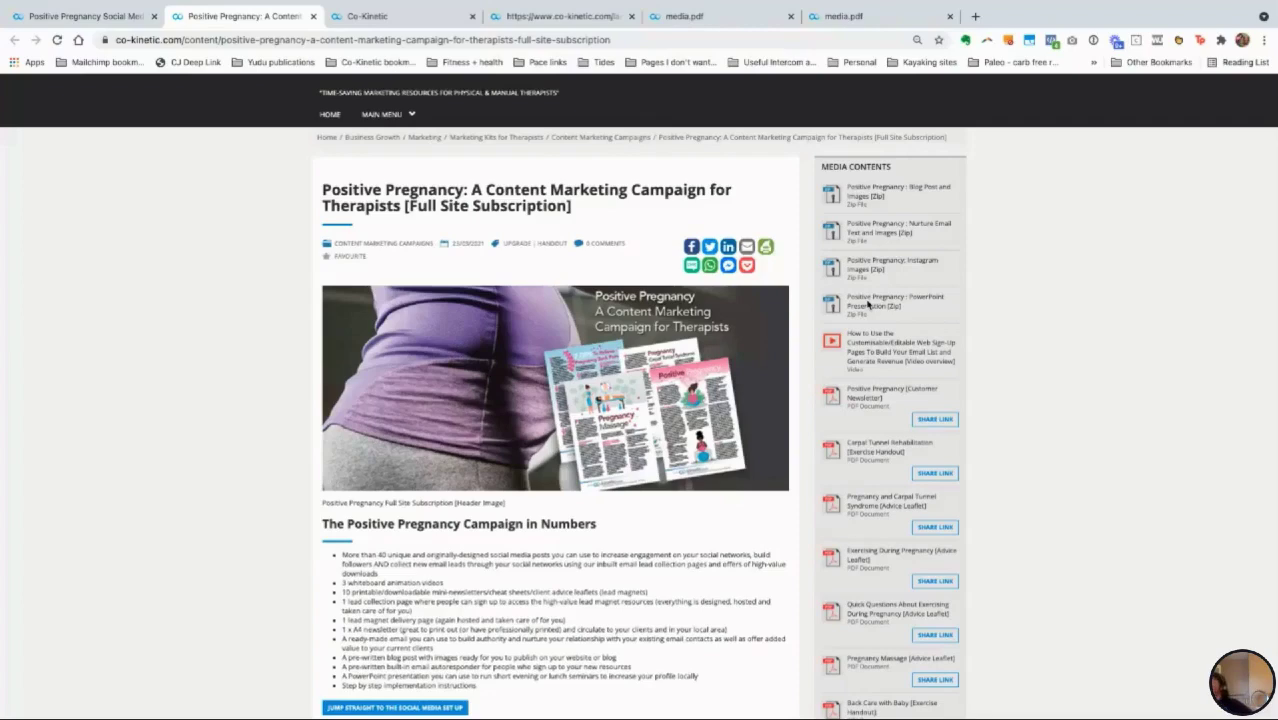
scroll(544, 505, "down", 1)
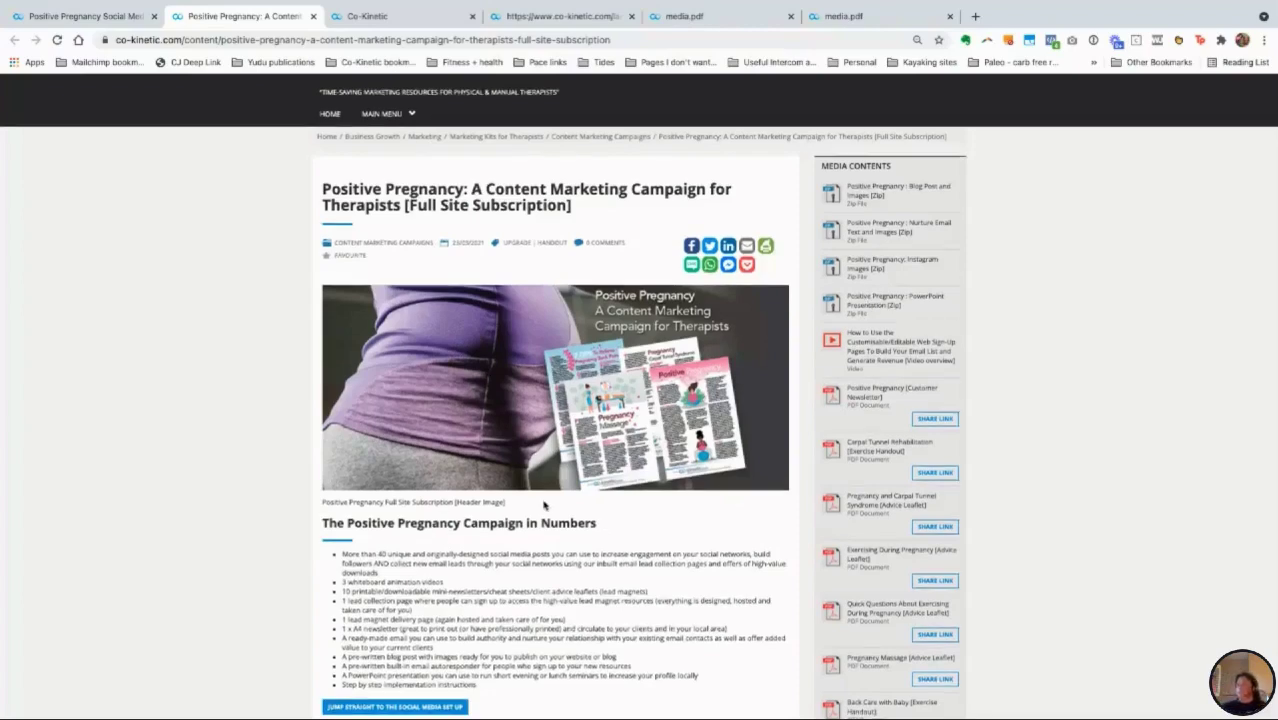
scroll(544, 505, "down", 1)
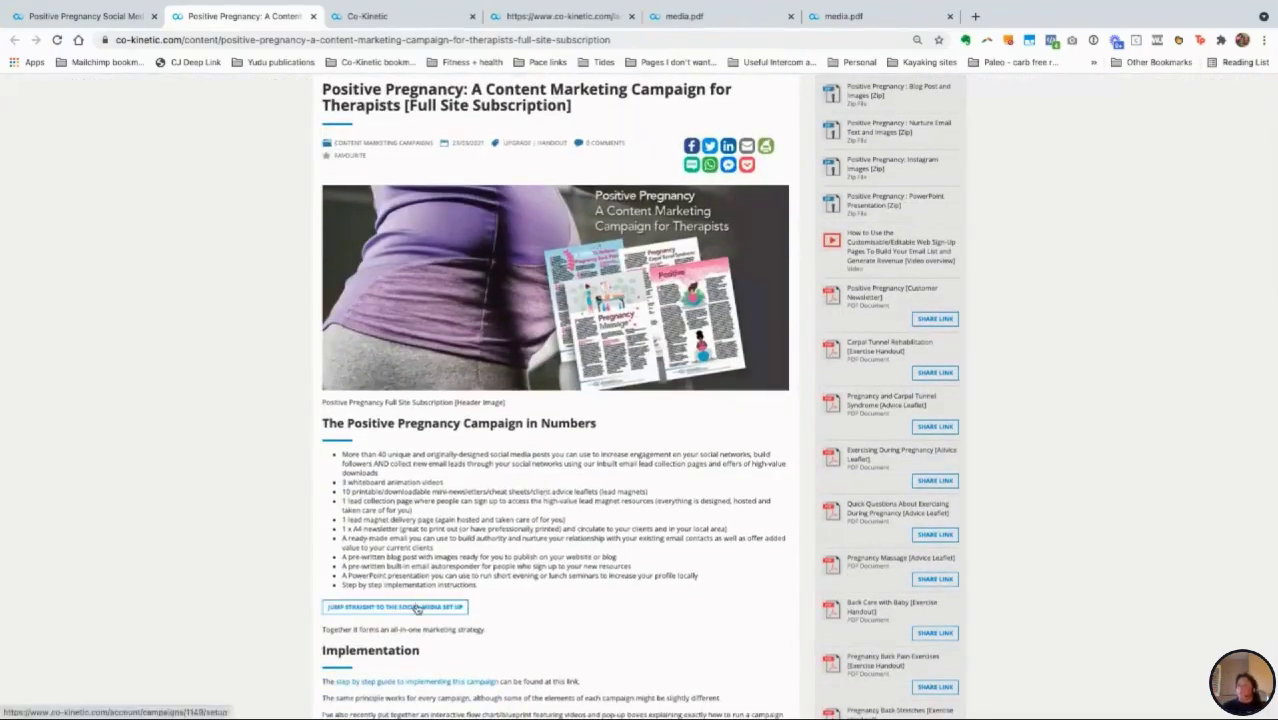
left_click(391, 18)
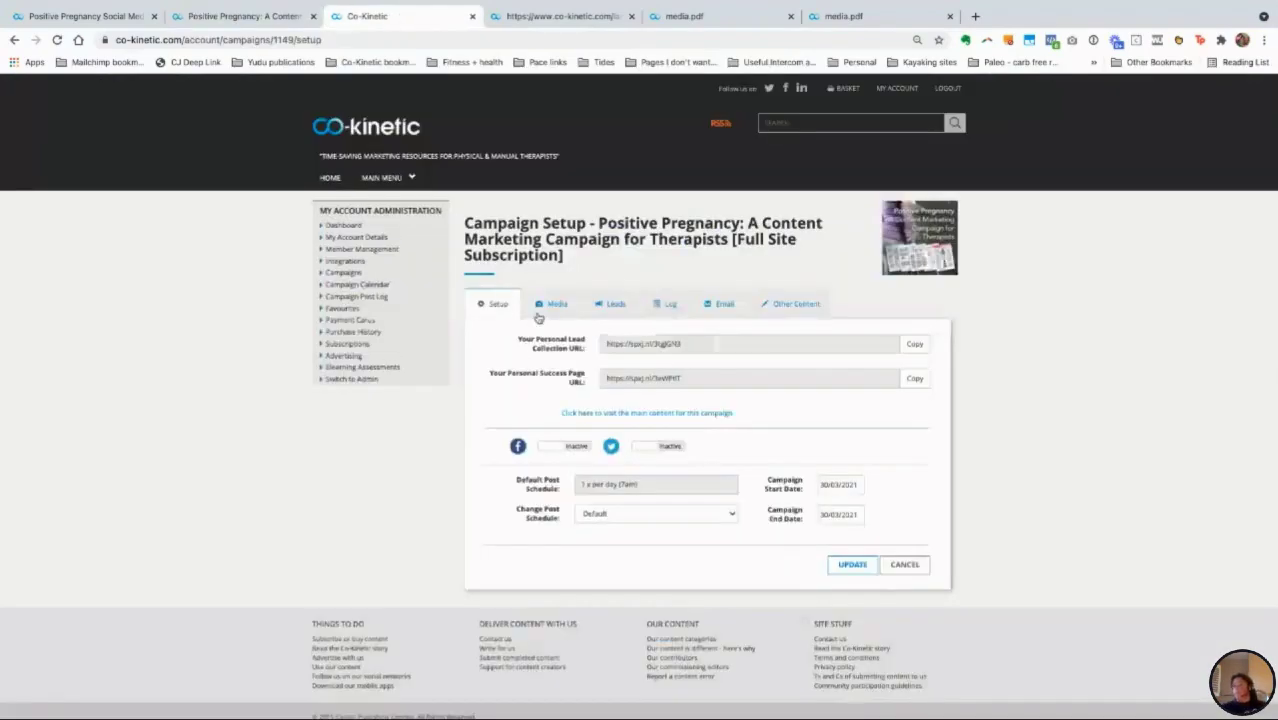
Step: Show the Other Content blog post URL, image and text, and save it with UPDATE
left_click(797, 305)
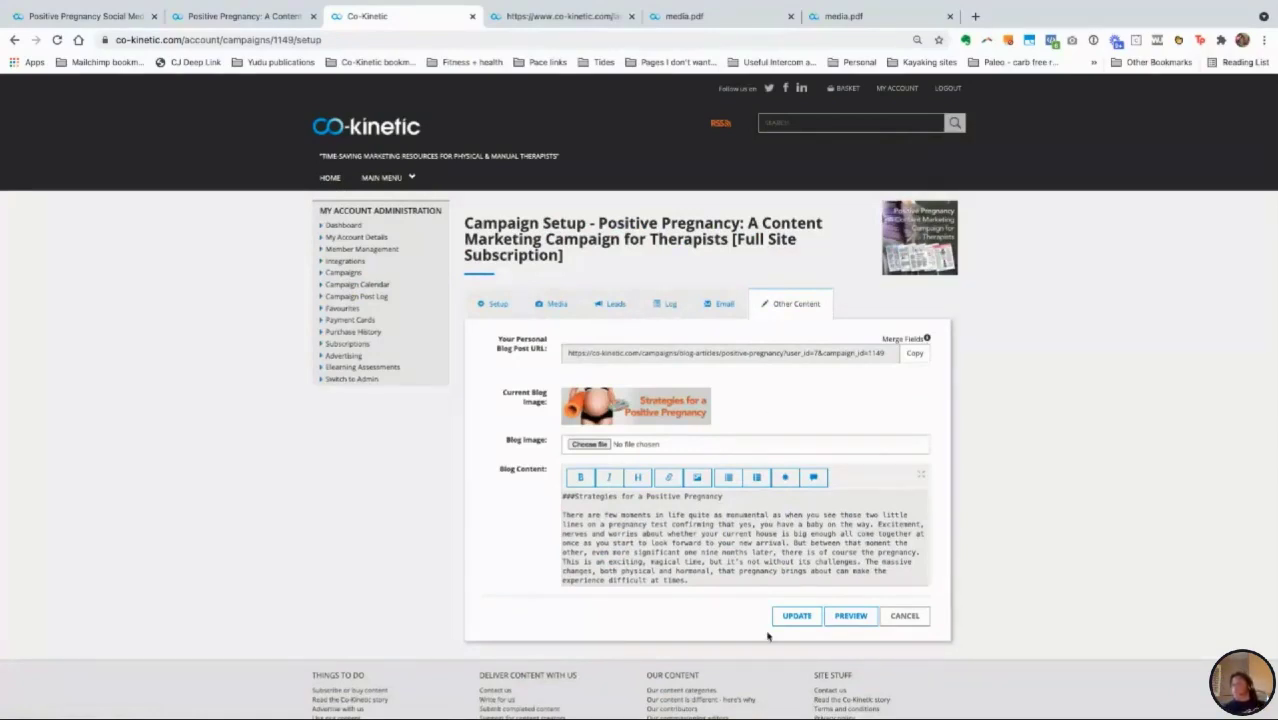
left_click(797, 616)
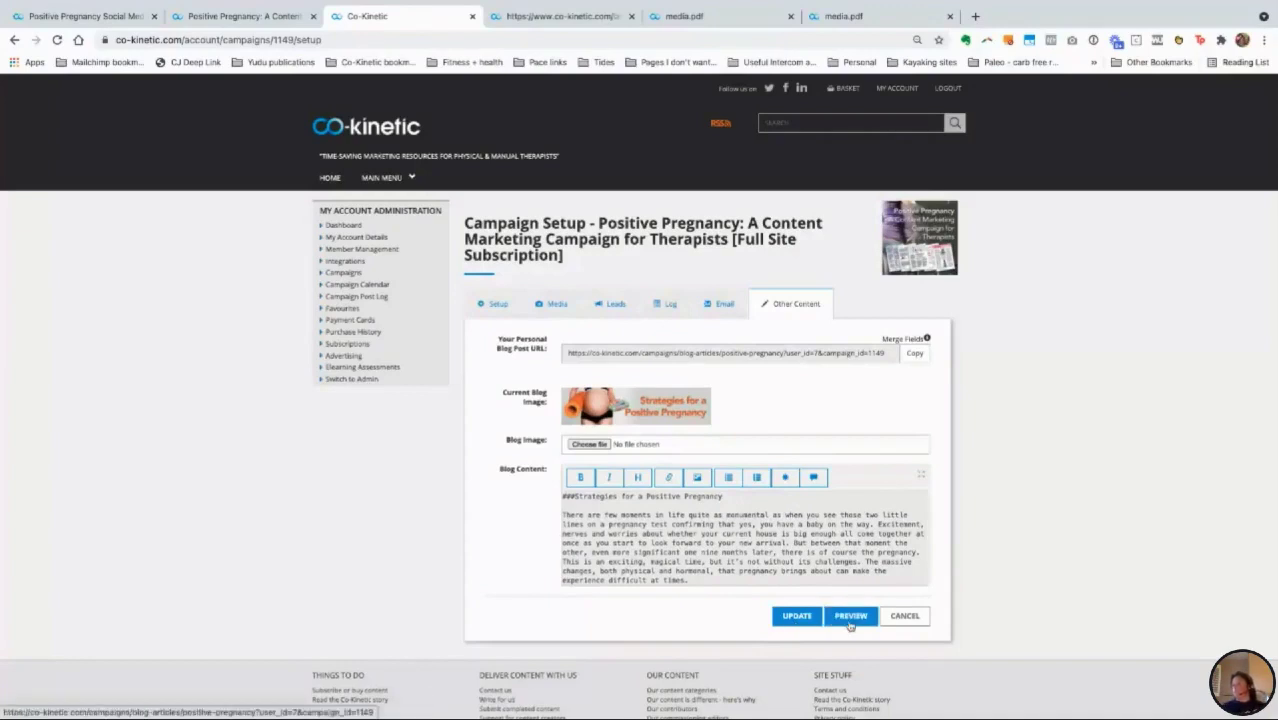
Step: Preview the 'Strategies for a Positive Pregnancy' blog article, read through it, and return to setup
left_click(850, 620)
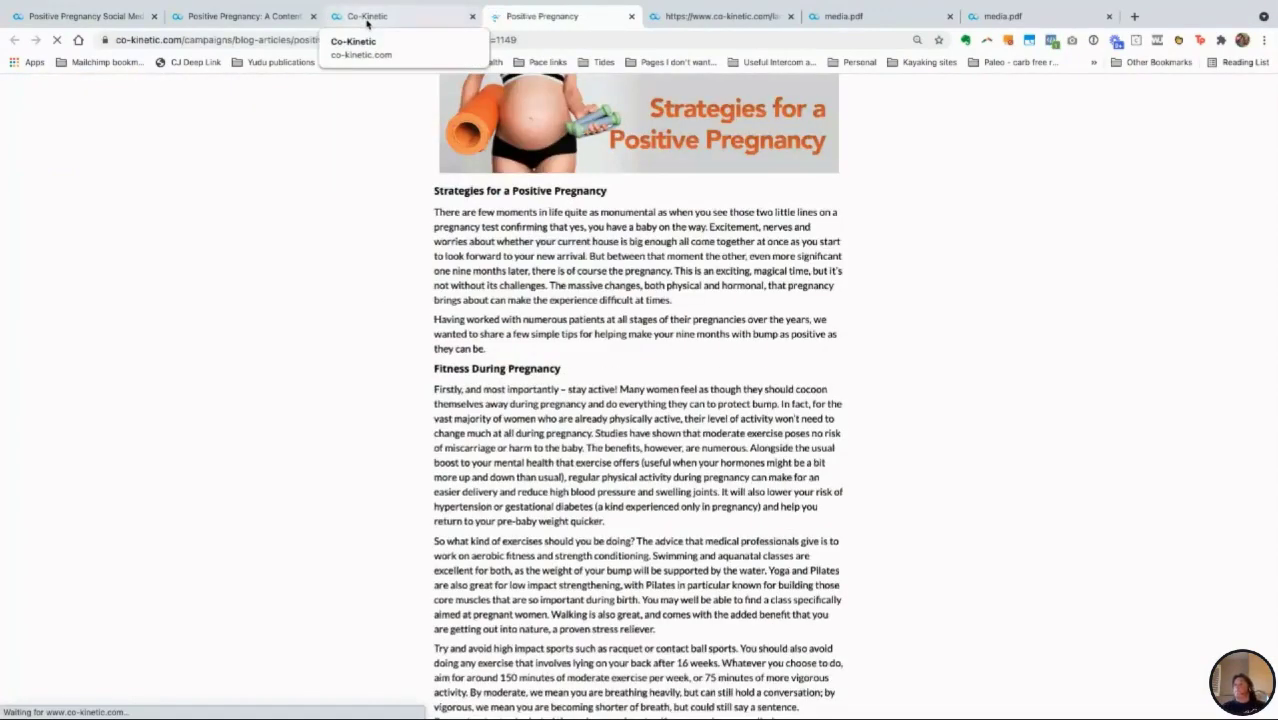
scroll(563, 316, "down", 5)
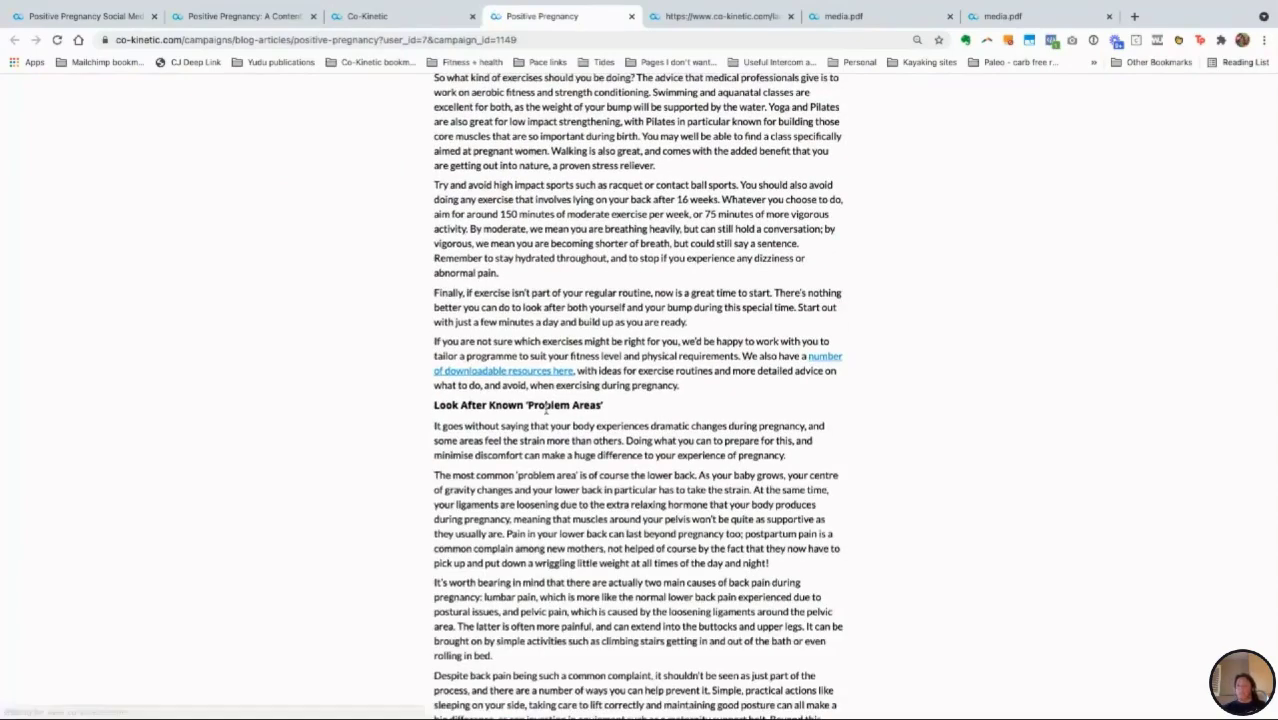
scroll(545, 410, "up", 5)
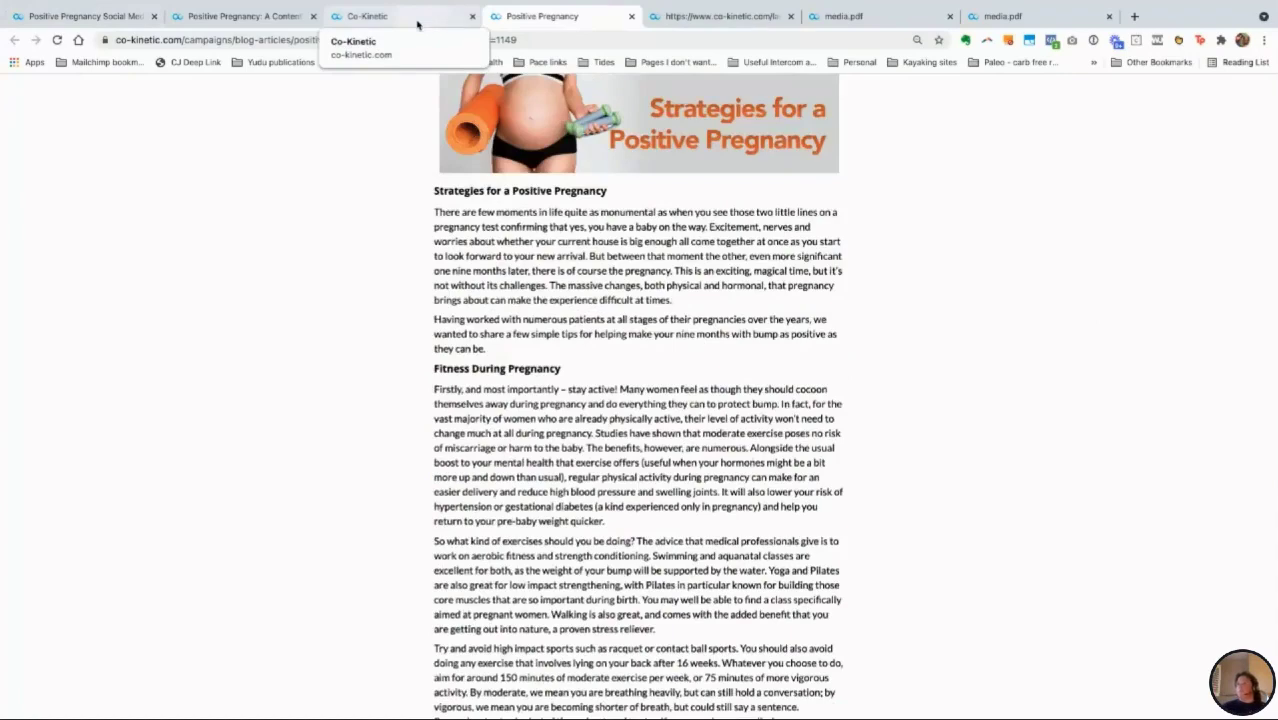
left_click(418, 24)
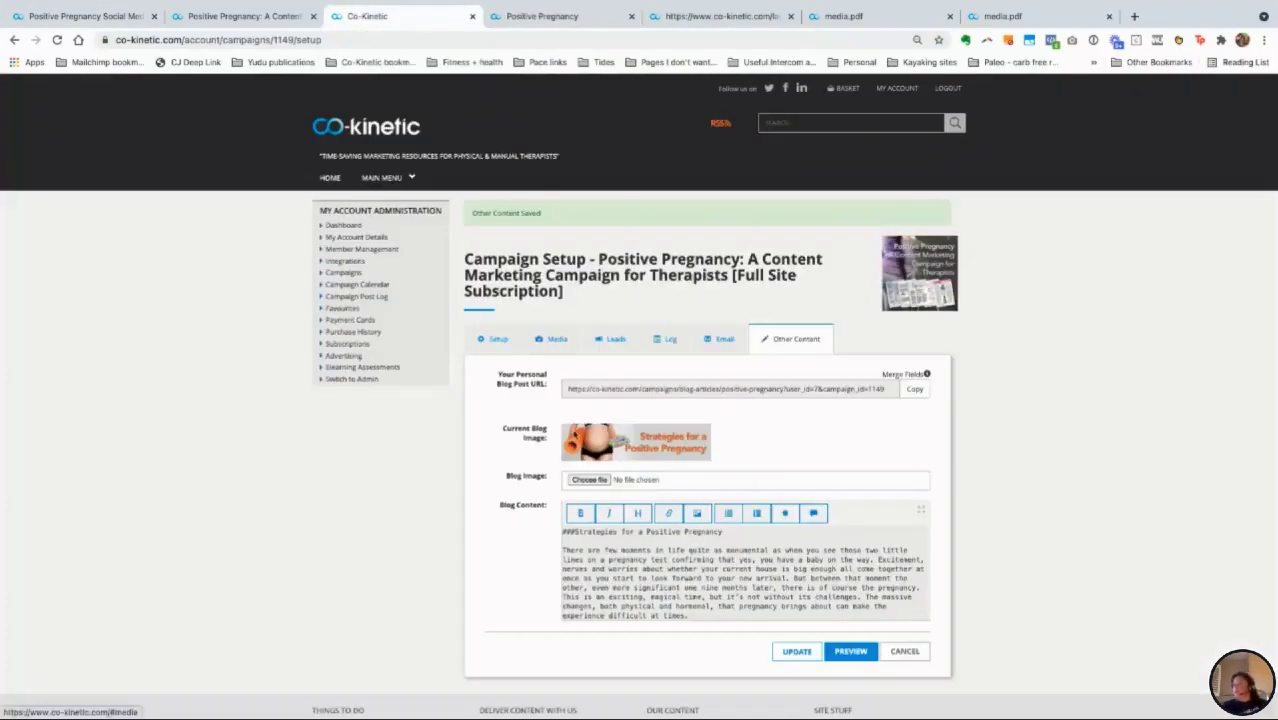
Step: Copy the personal blog post URL and recheck the previewed article before returning to setup
left_click(916, 390)
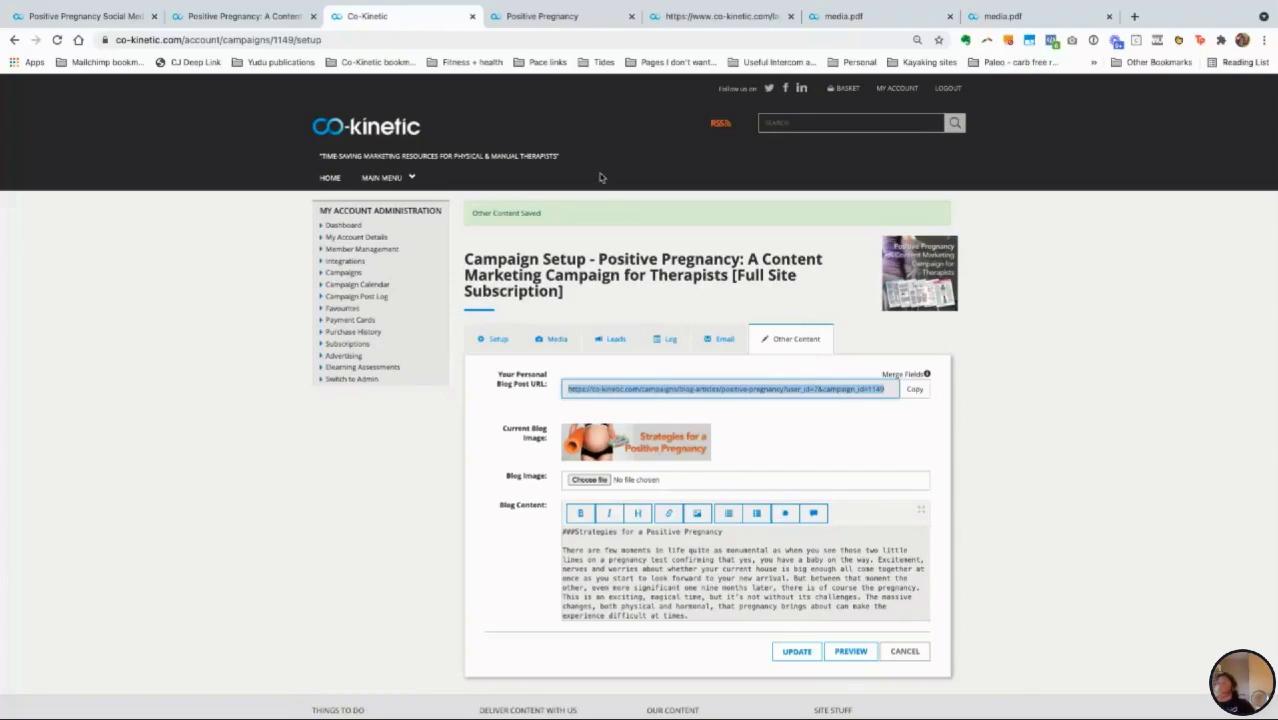
left_click(531, 22)
scroll(616, 402, "down", 15)
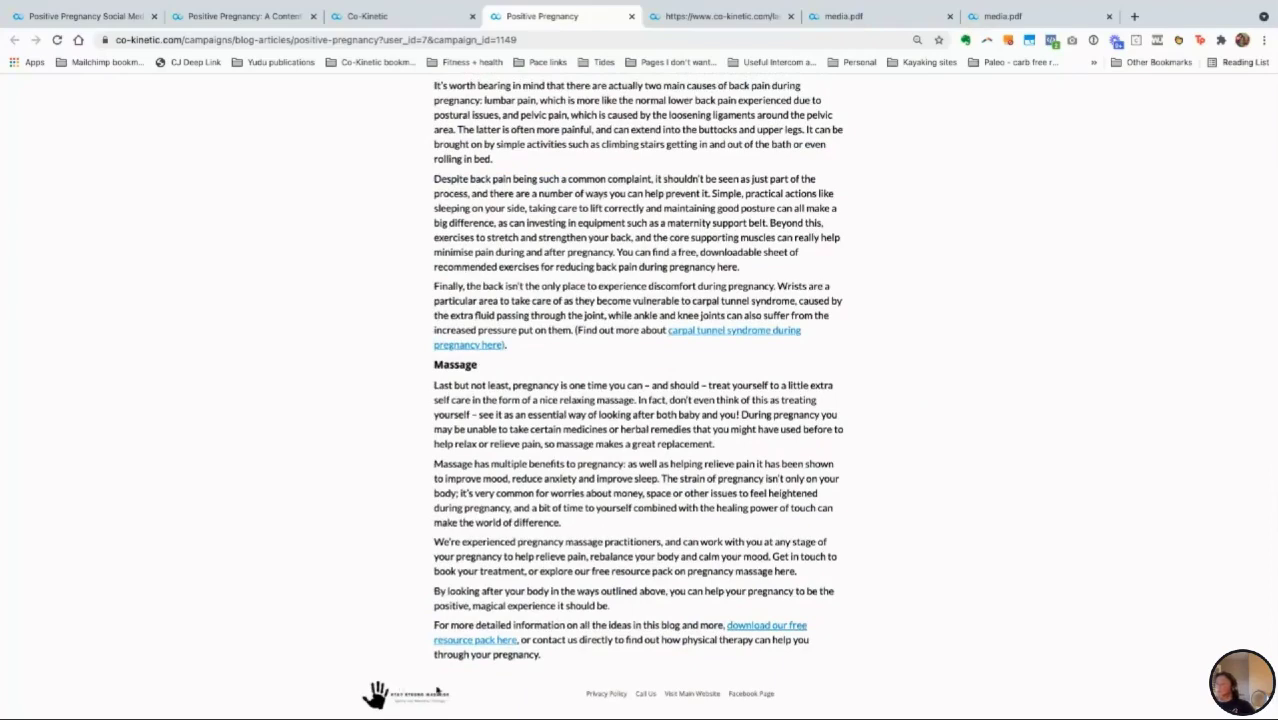
scroll(668, 533, "up", 15)
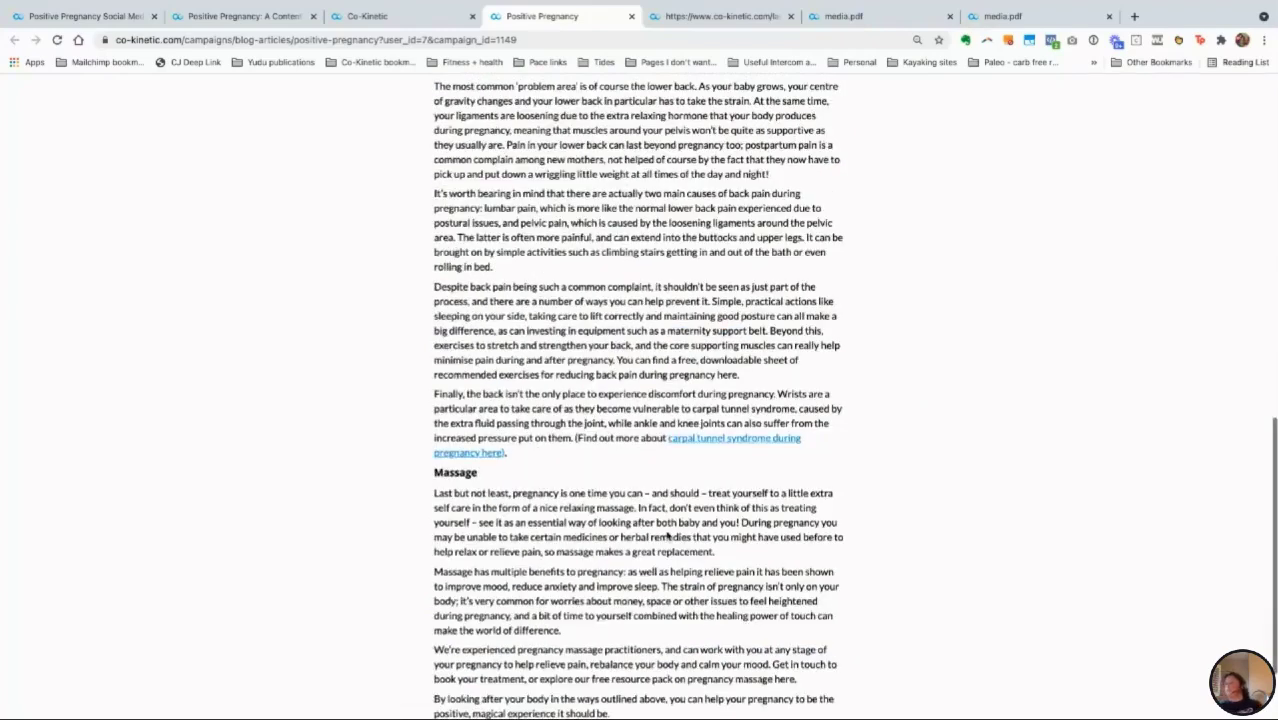
scroll(666, 533, "up", 3)
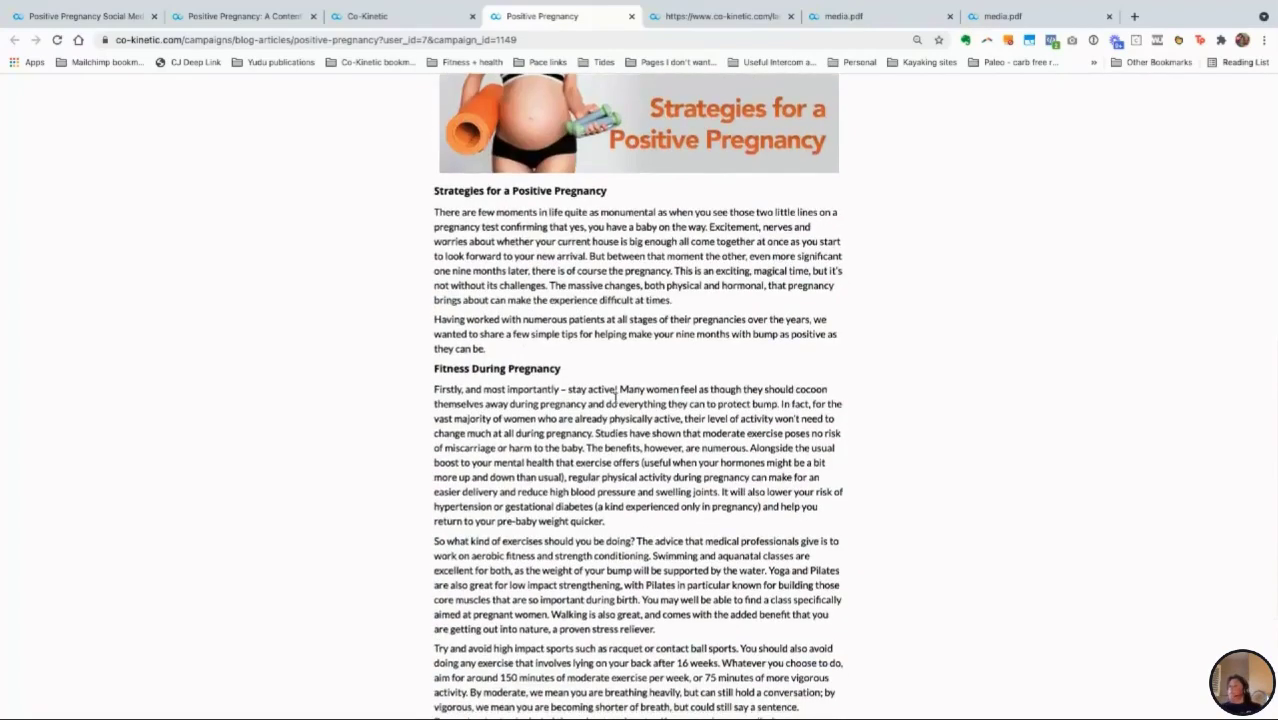
left_click(414, 16)
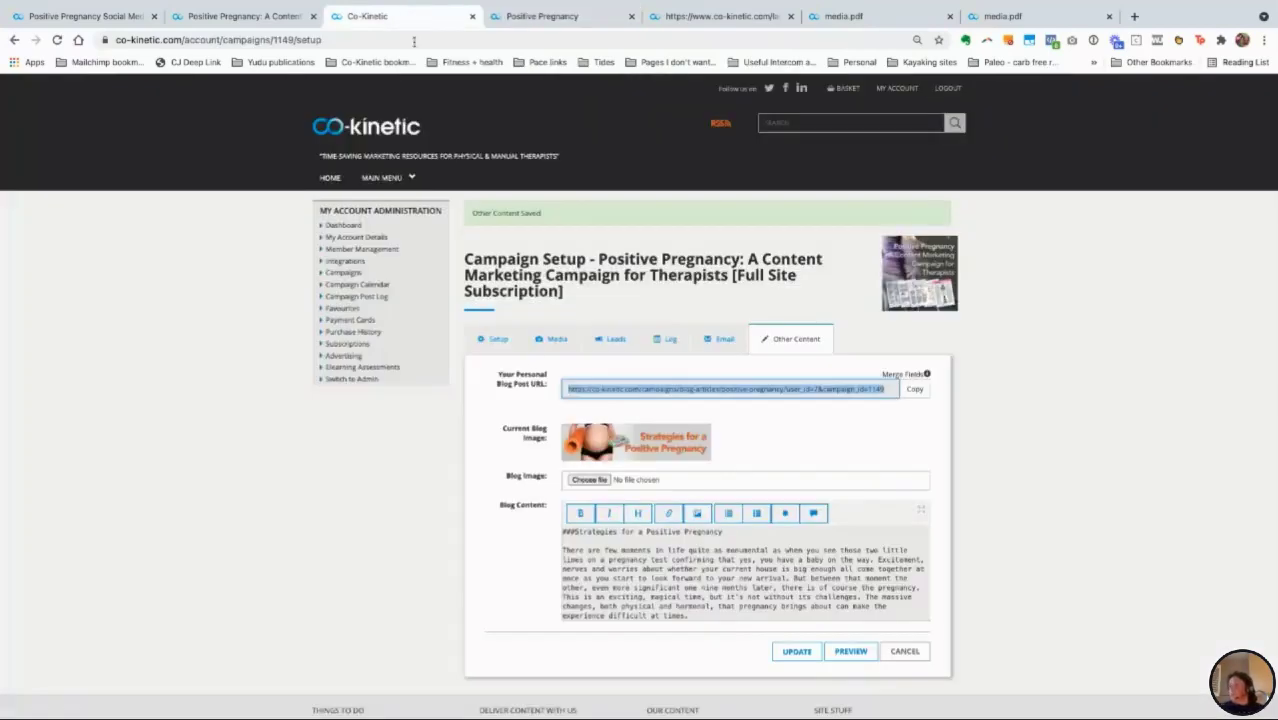
Step: Scroll down through the Full Site Subscription campaign's Blog Content text
scroll(680, 603, "down", 1)
scroll(680, 603, "down", 3)
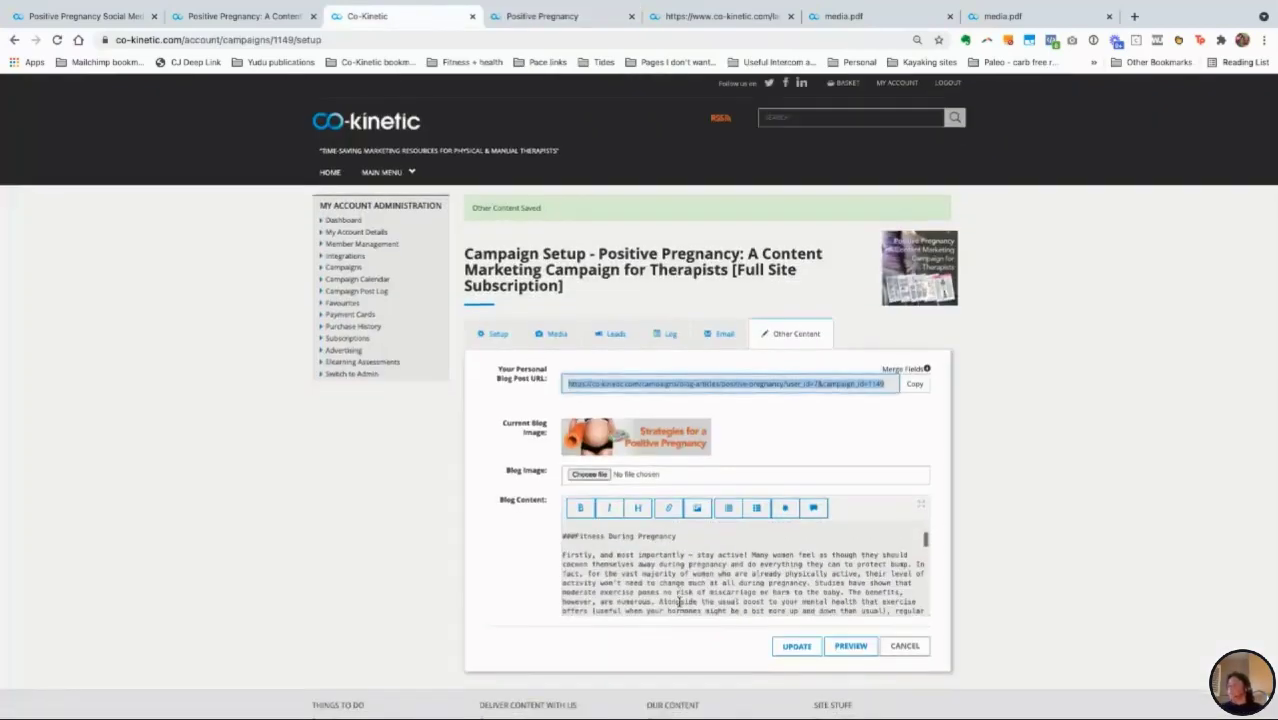
scroll(694, 563, "down", 5)
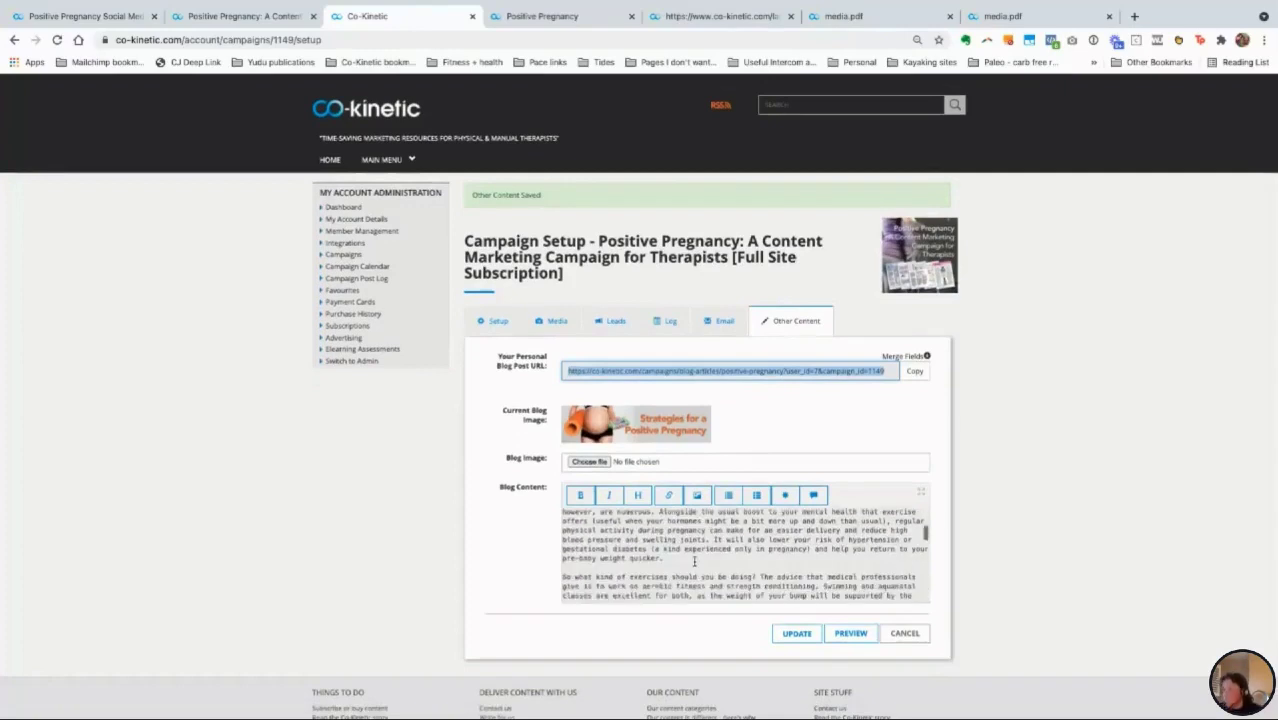
scroll(694, 563, "down", 4)
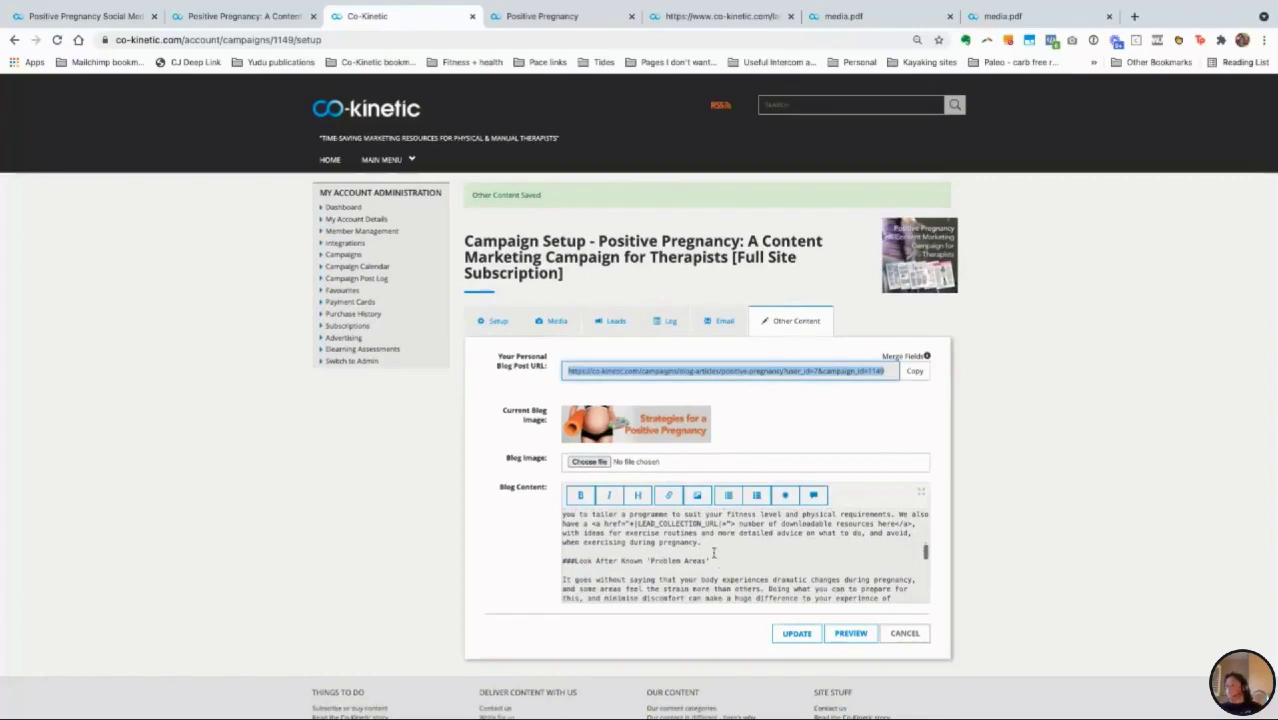
scroll(720, 563, "down", 5)
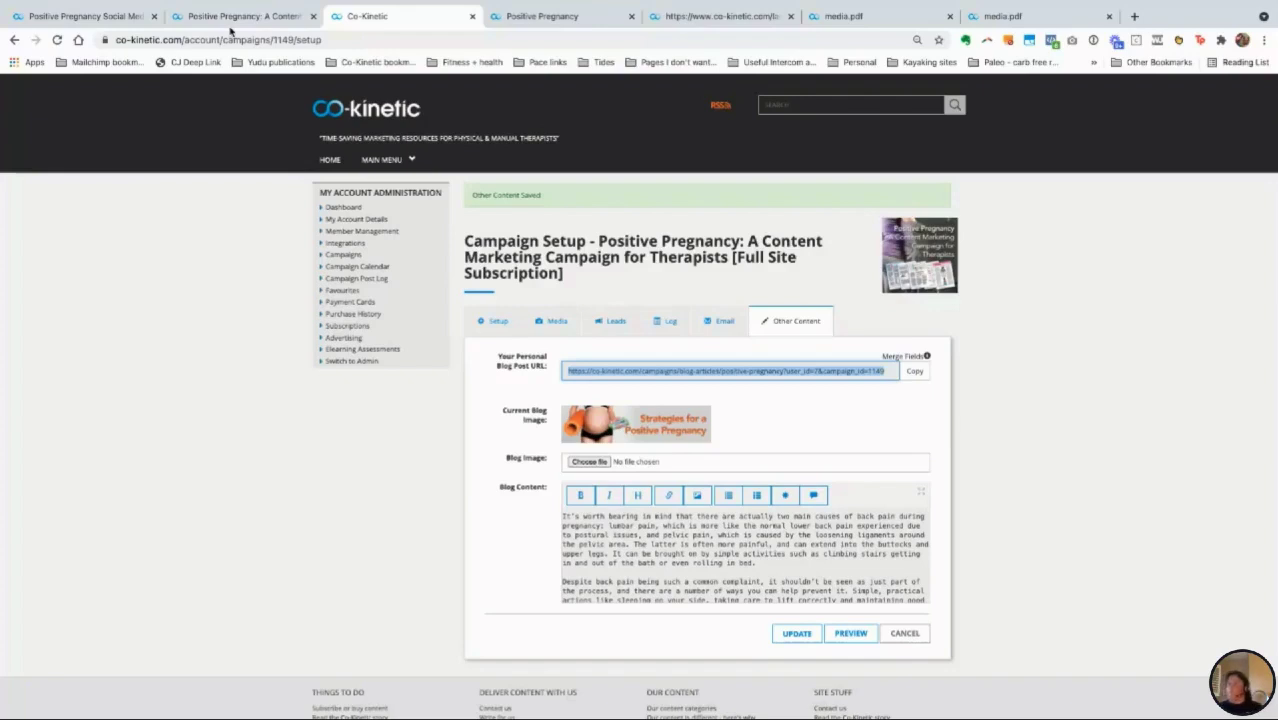
Step: Open Full Site (Premium) Subscription from the main menu and scroll through its category cards
mouse_move(380, 162)
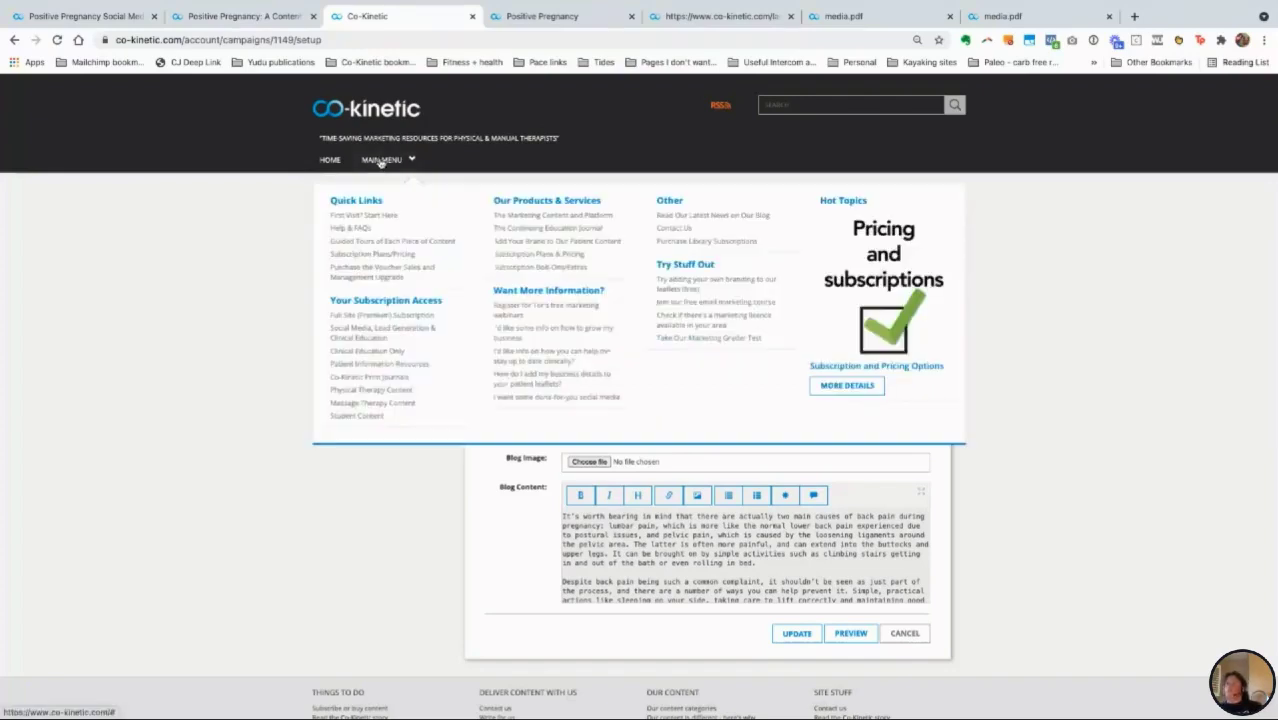
left_click(380, 316)
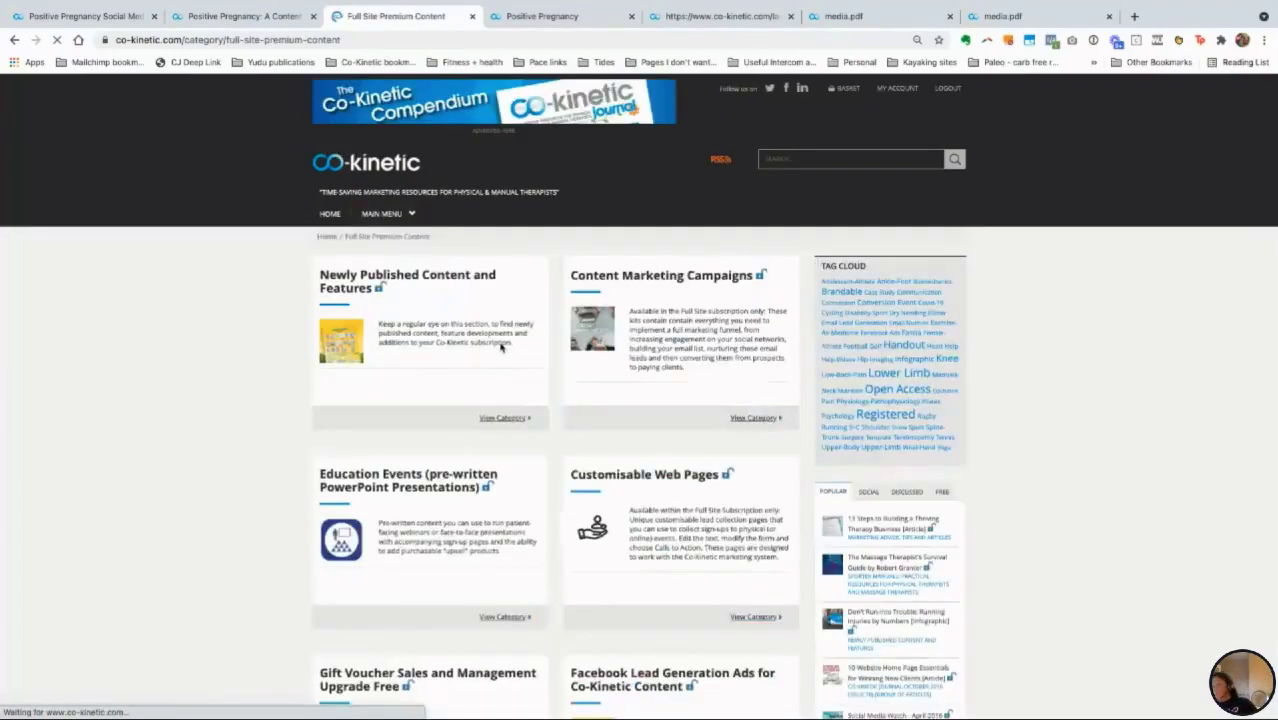
scroll(499, 343, "down", 1)
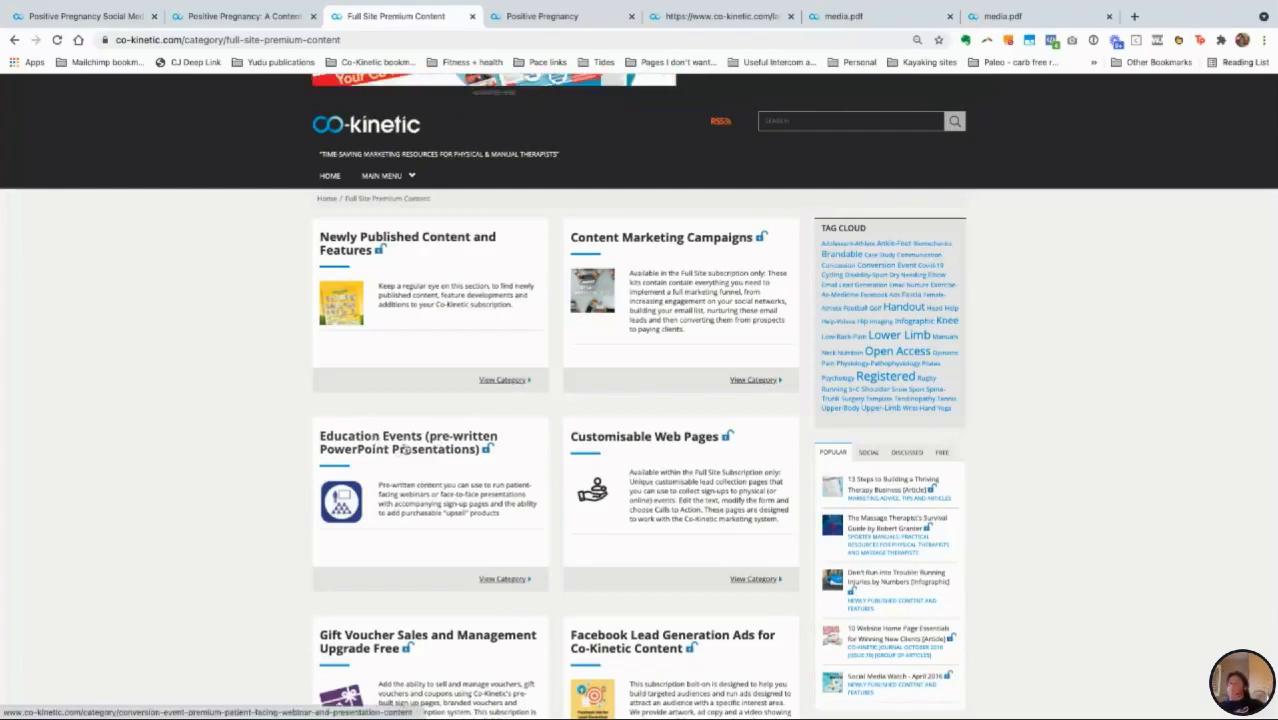
scroll(410, 452, "down", 1)
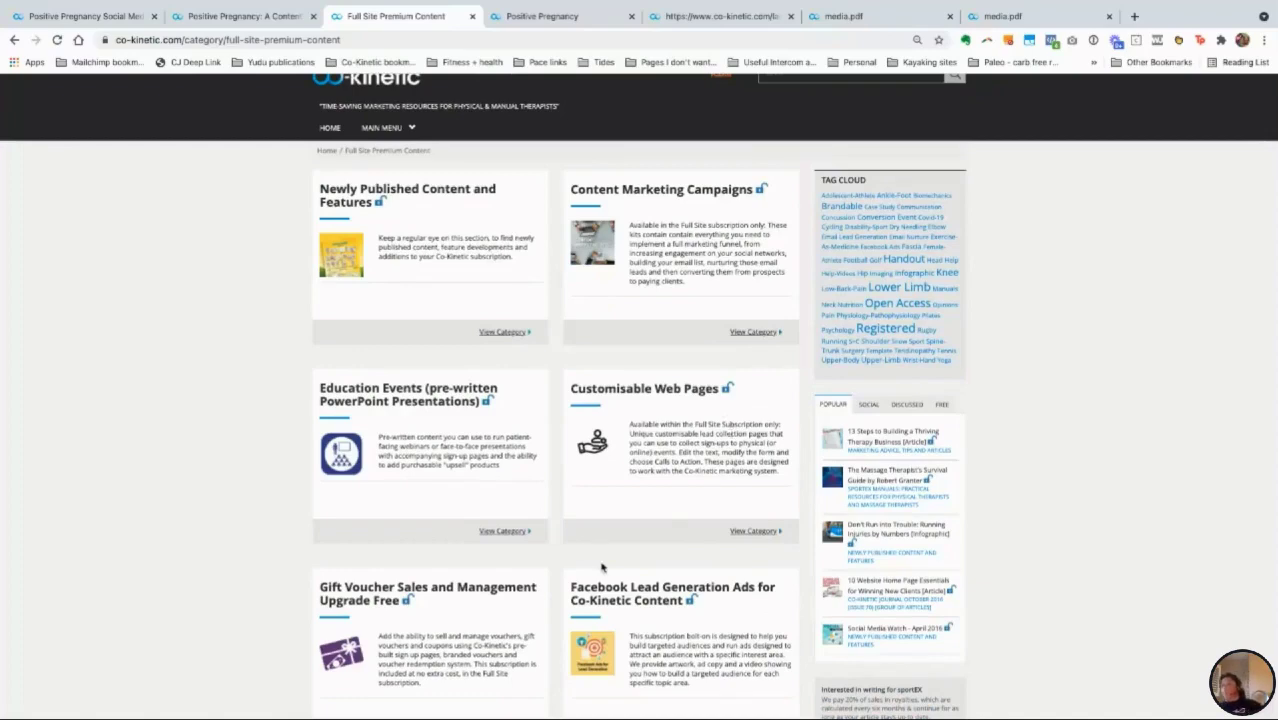
scroll(602, 565, "down", 1)
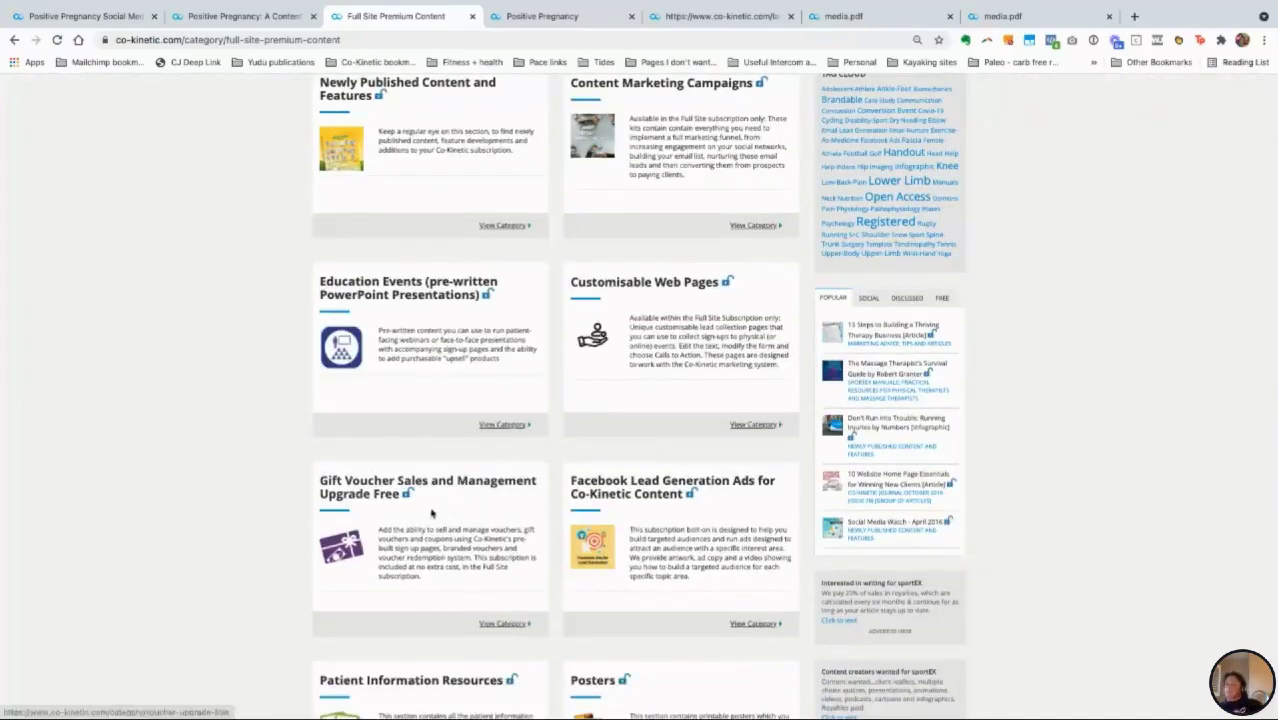
scroll(434, 516, "down", 1)
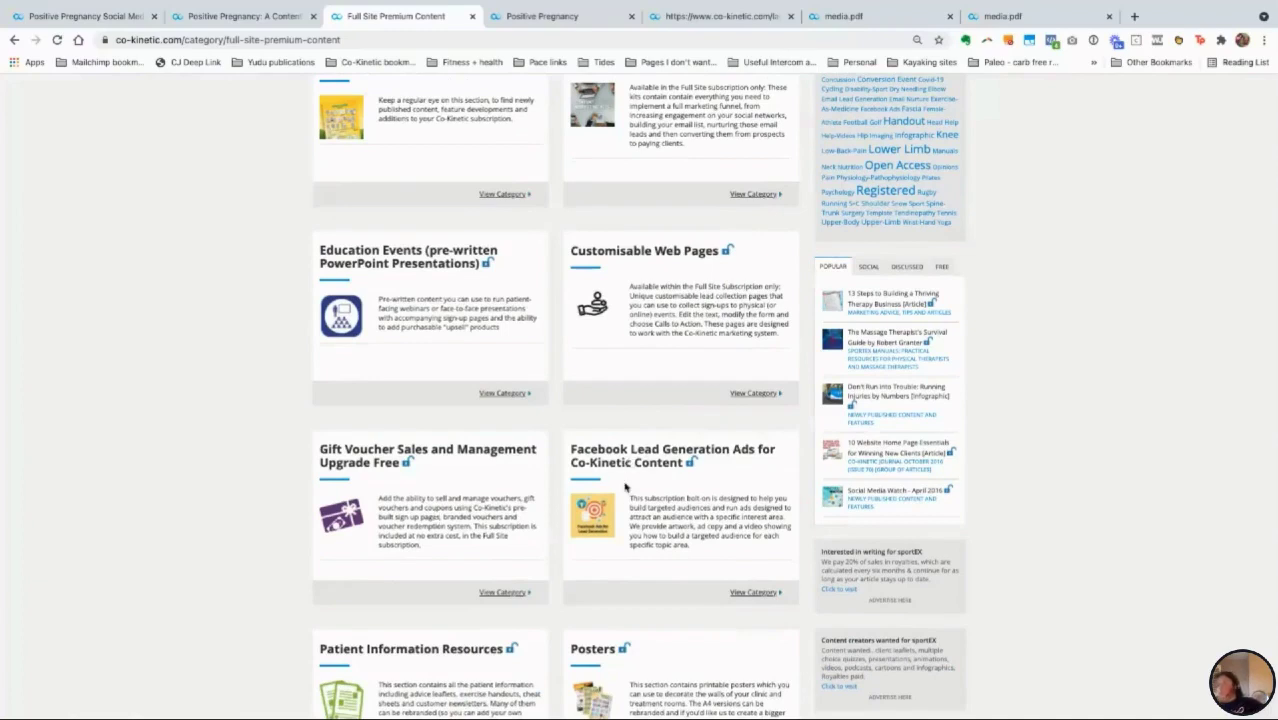
scroll(628, 468, "down", 1)
scroll(628, 480, "down", 2)
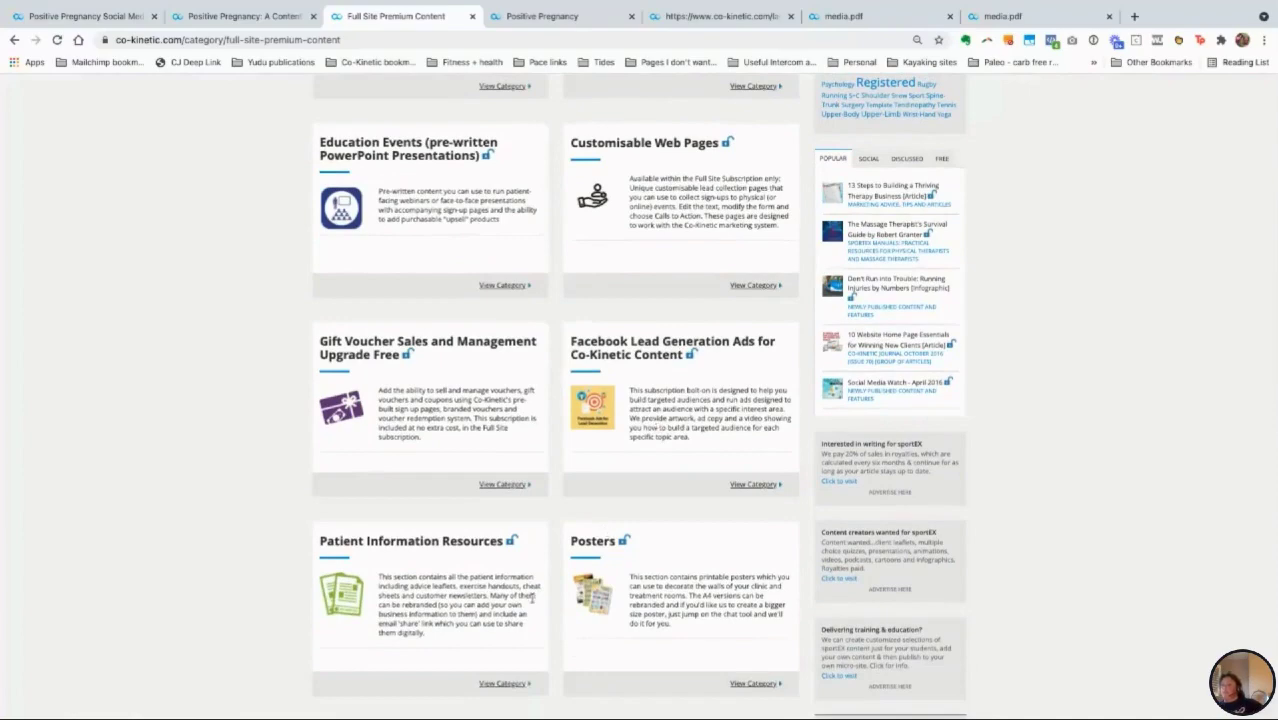
scroll(497, 624, "down", 6)
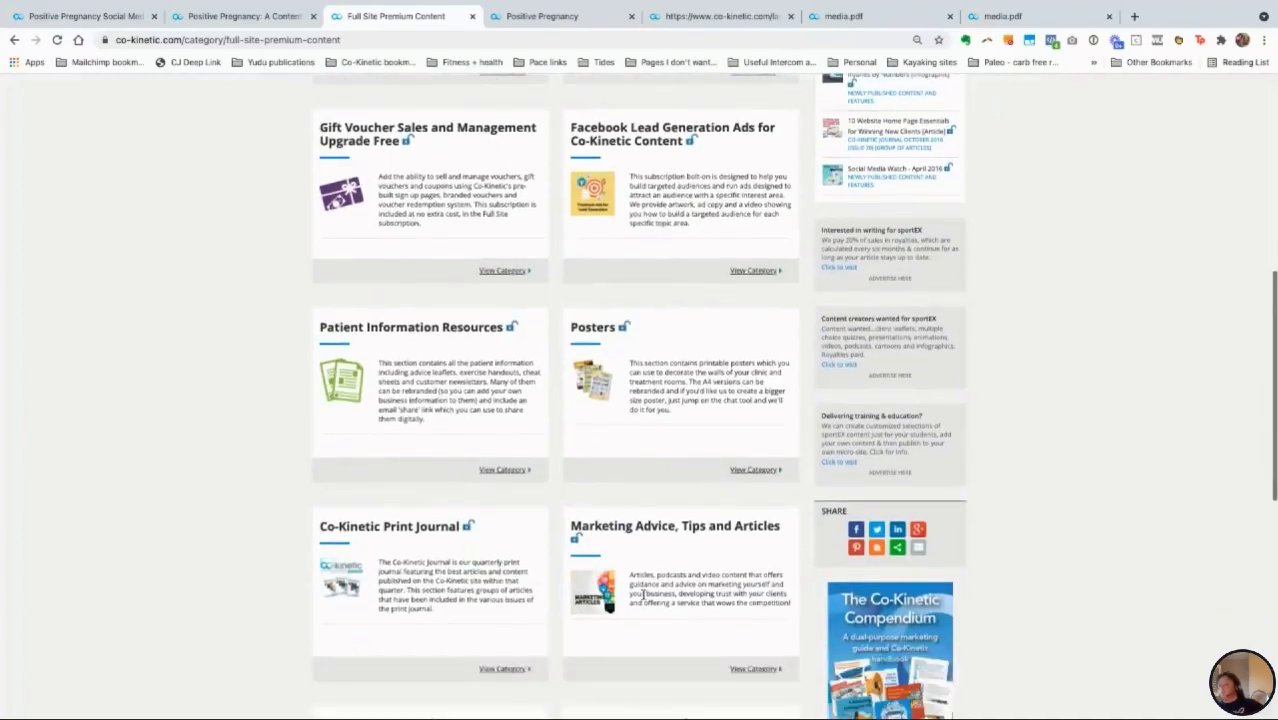
scroll(645, 592, "up", 4)
scroll(651, 589, "up", 8)
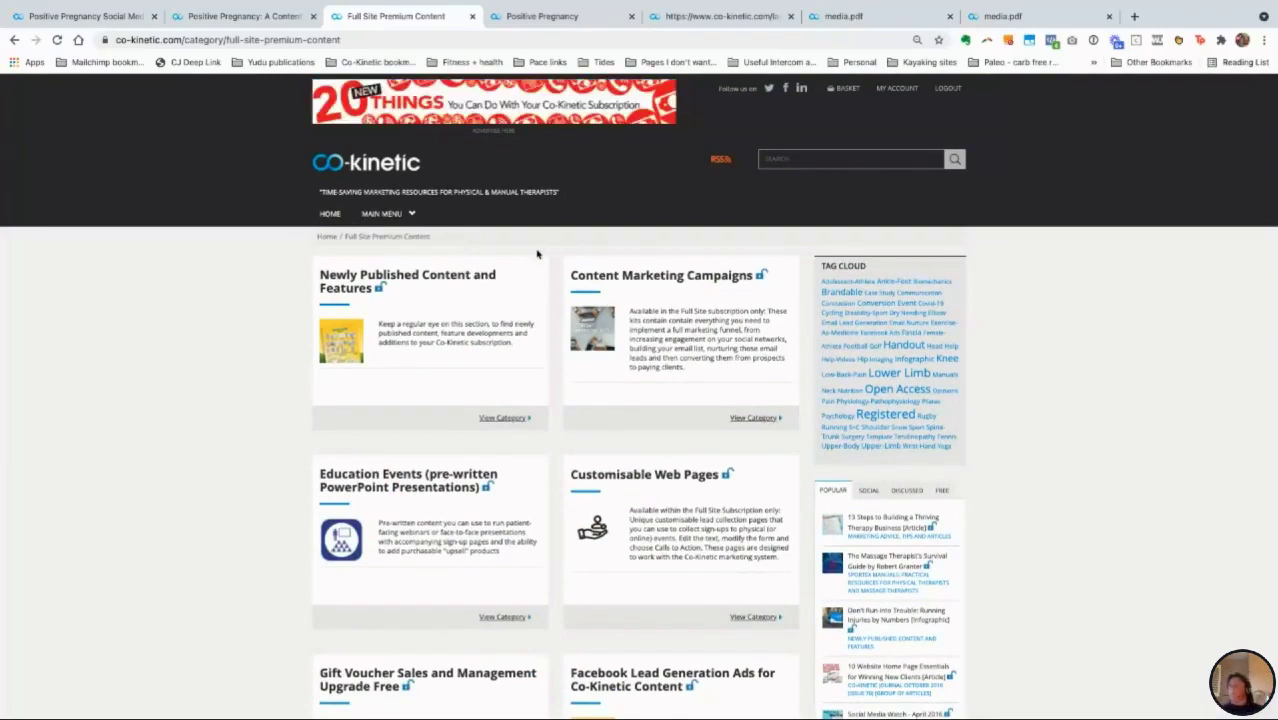
Step: Switch to the Keynote slideshow on Desktop 3 and advance to 'The Nurture Layer' subscriptions funnel slide
key("ctrl+Up")
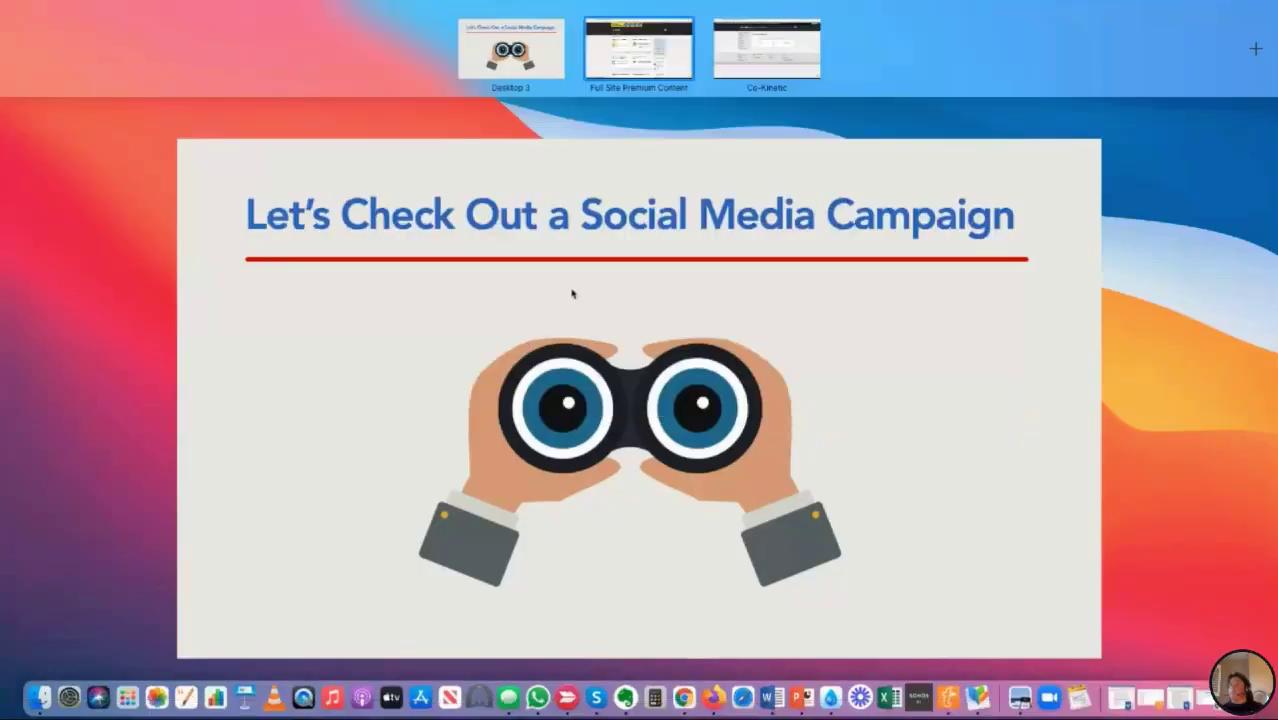
left_click(360, 237)
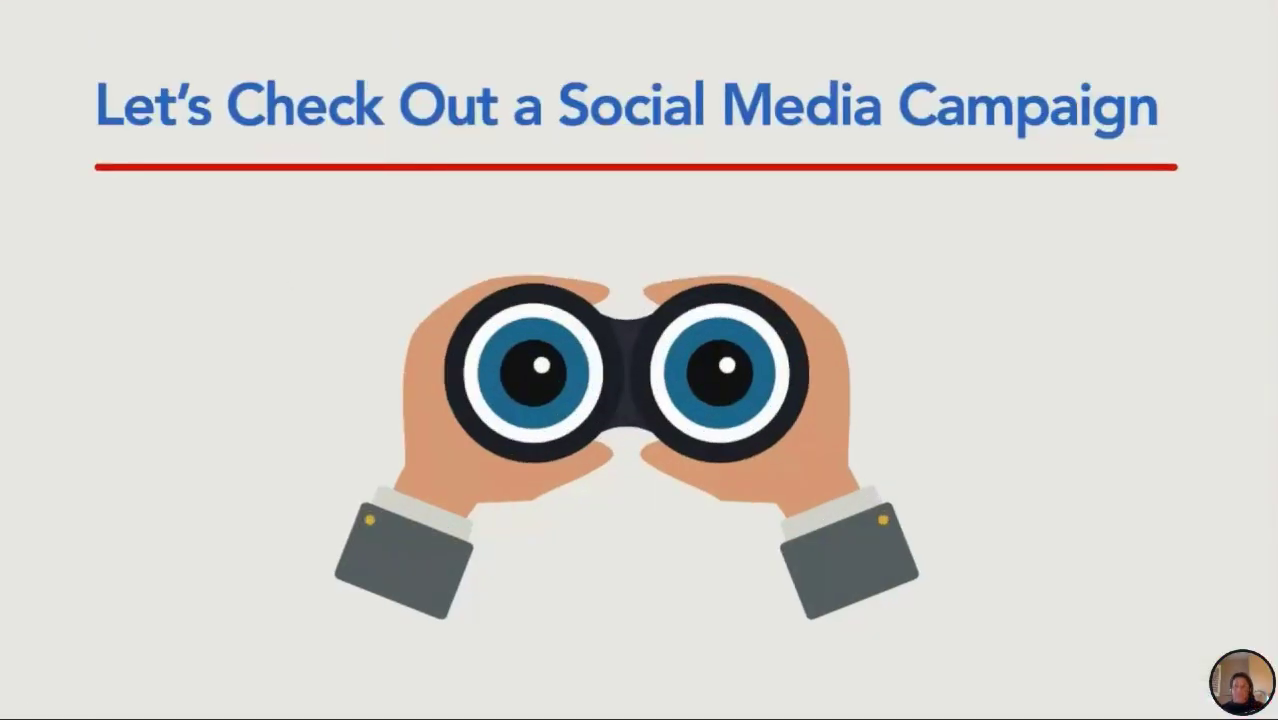
key("Right")
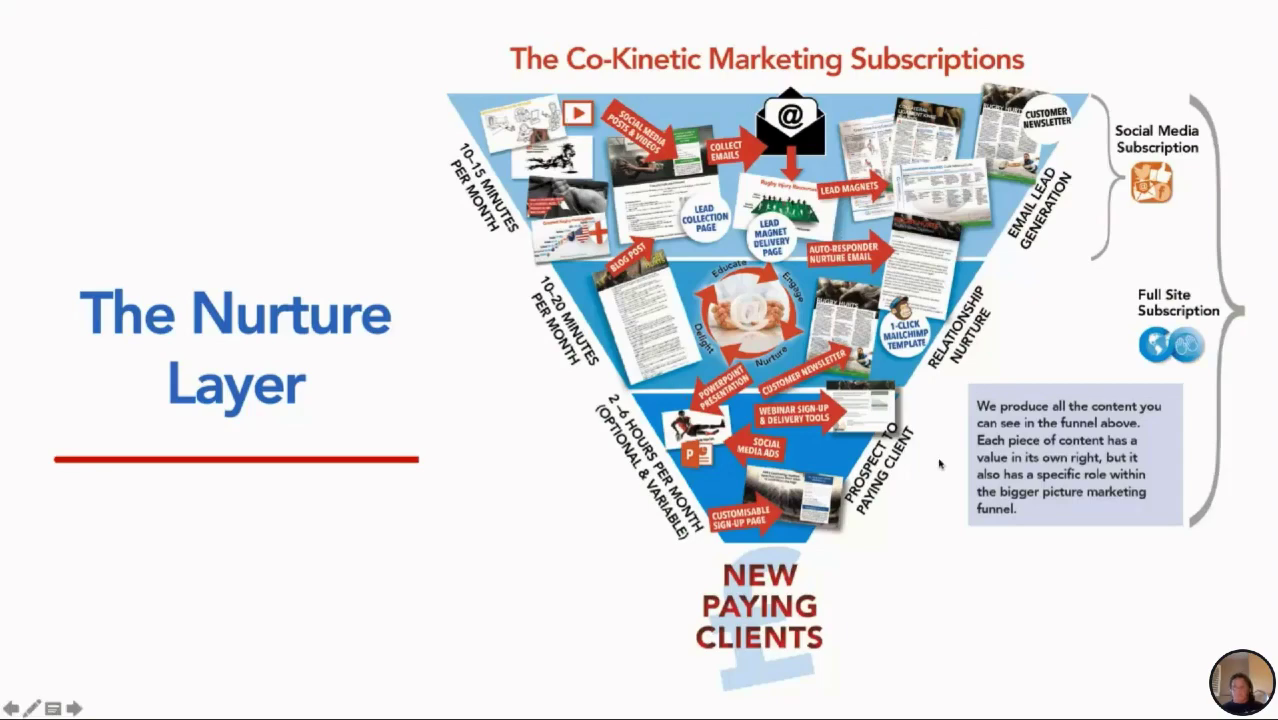
key("ctrl+Up")
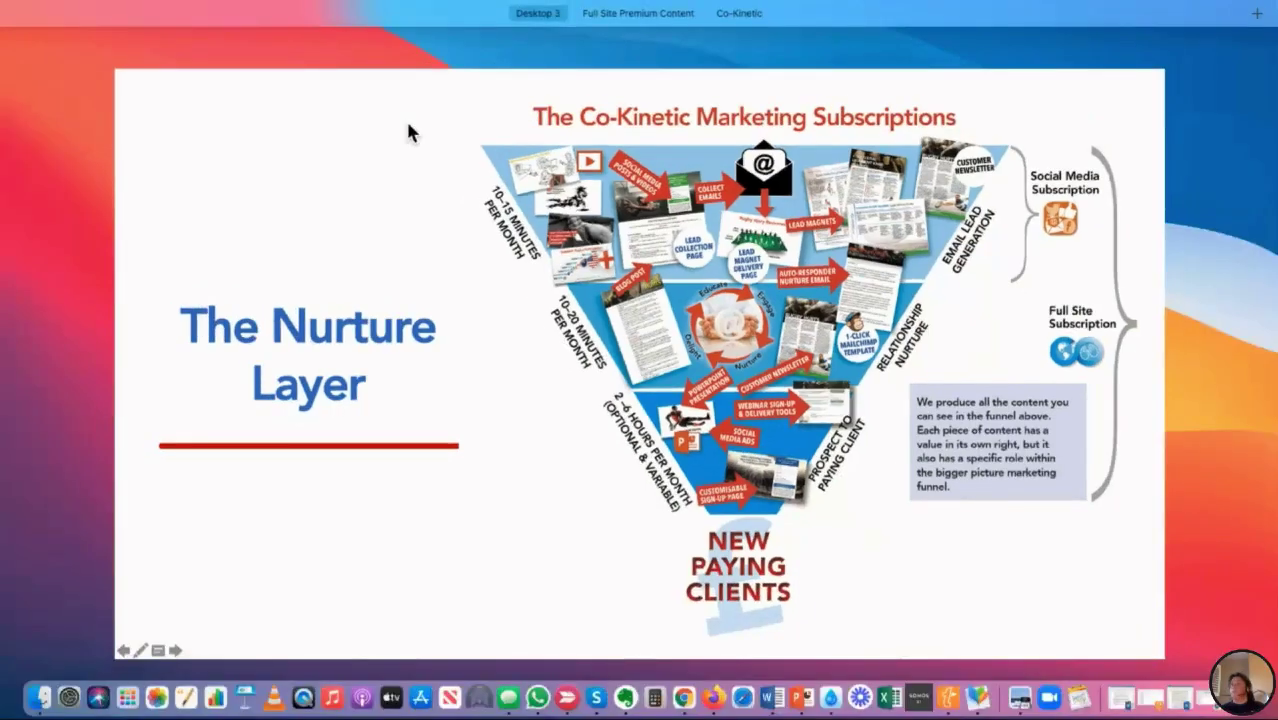
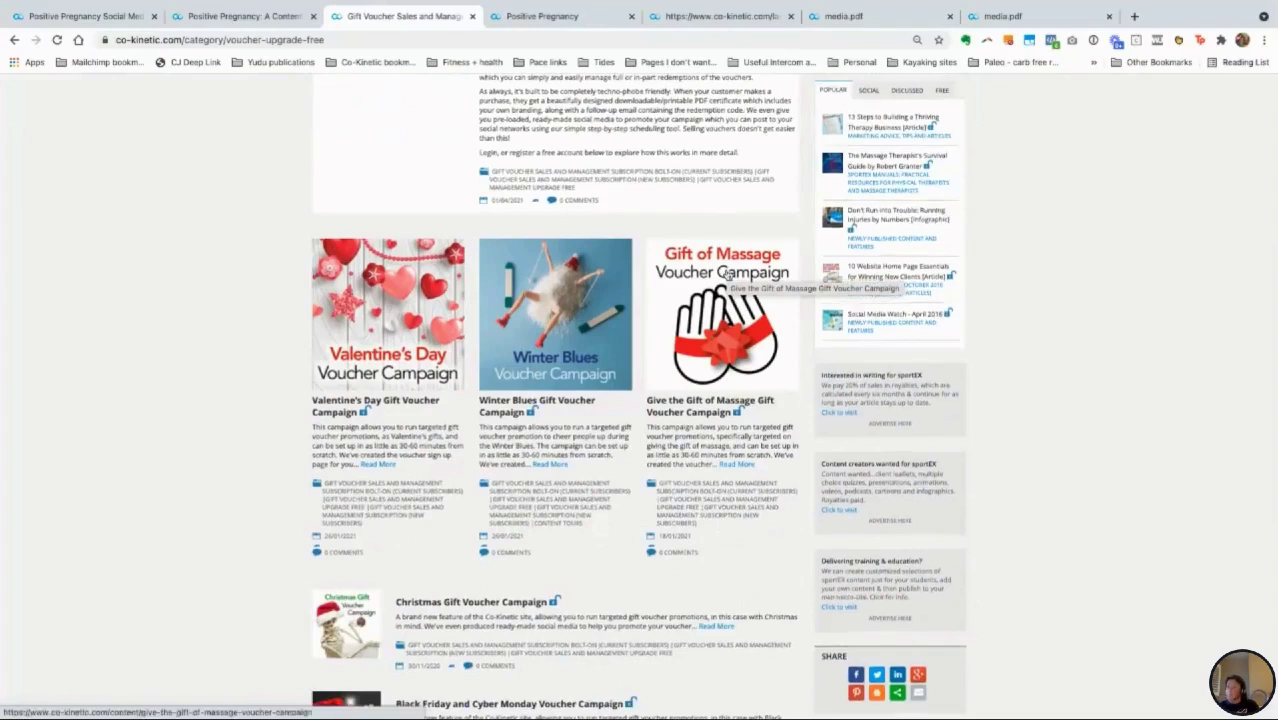
Step: Open the Gift of Massage voucher article and follow 'Set up your gift voucher campaign here'
left_click(726, 272)
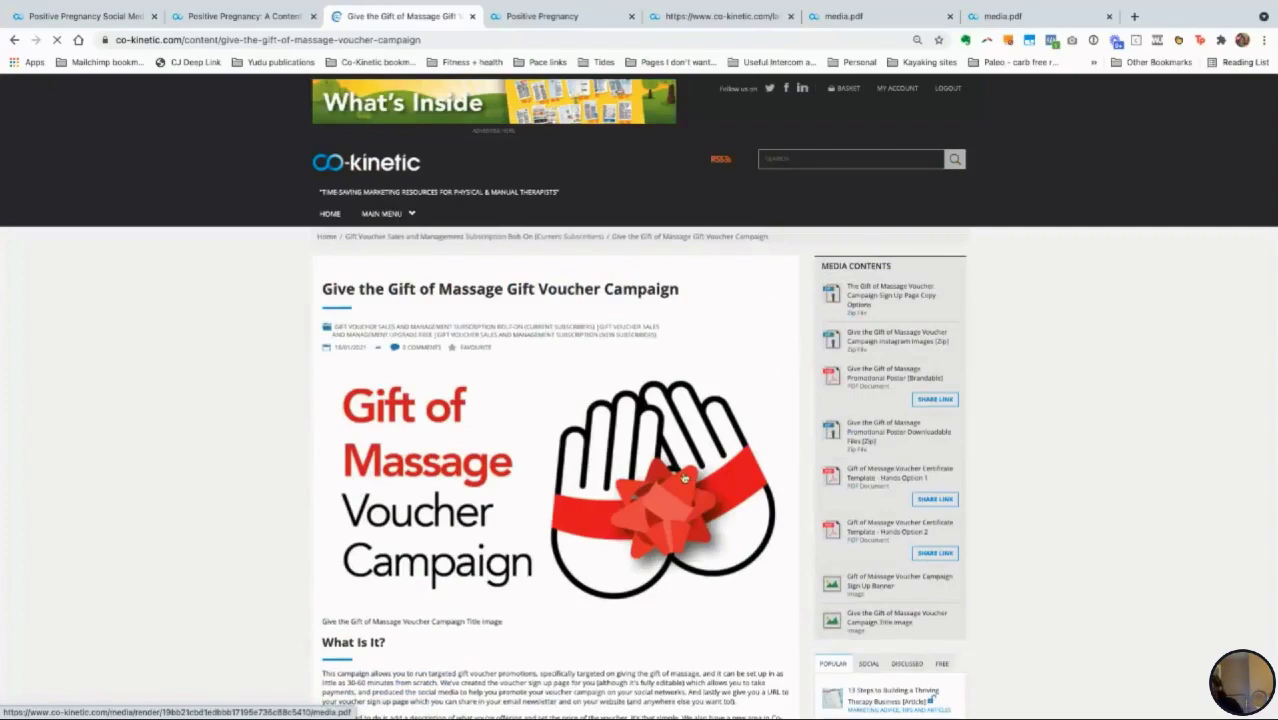
scroll(684, 478, "down", 1)
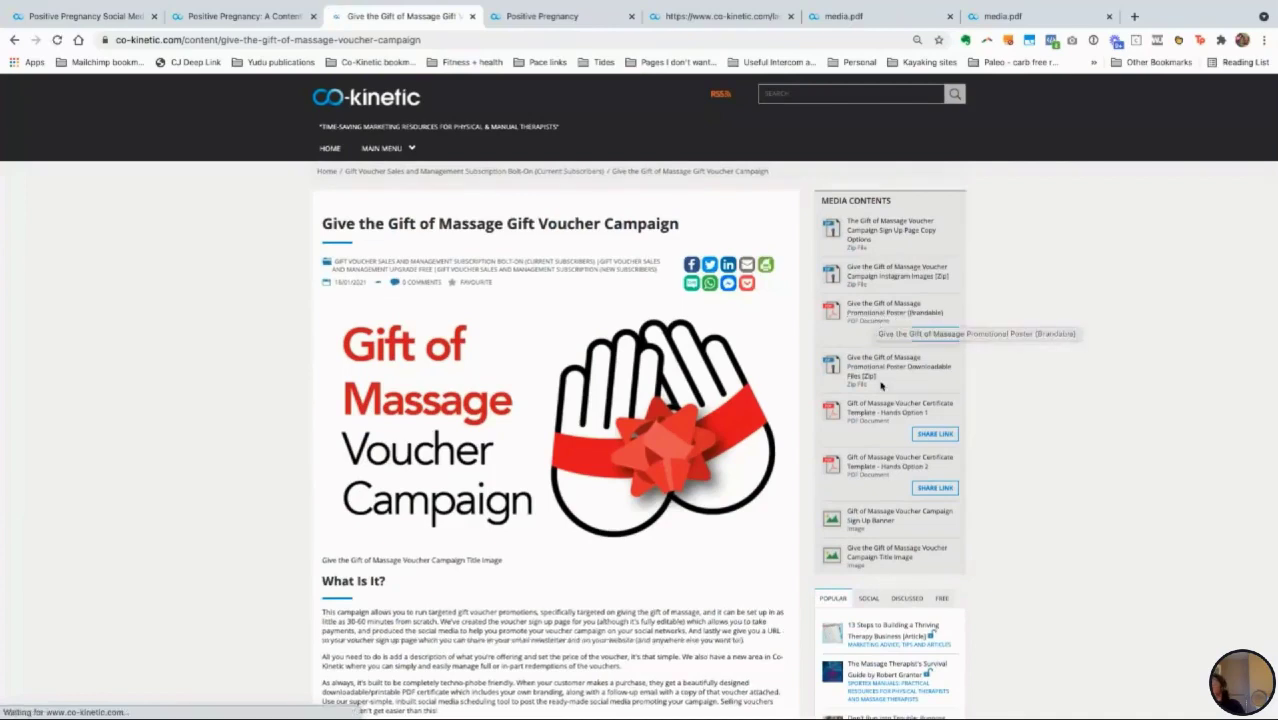
scroll(881, 385, "down", 1)
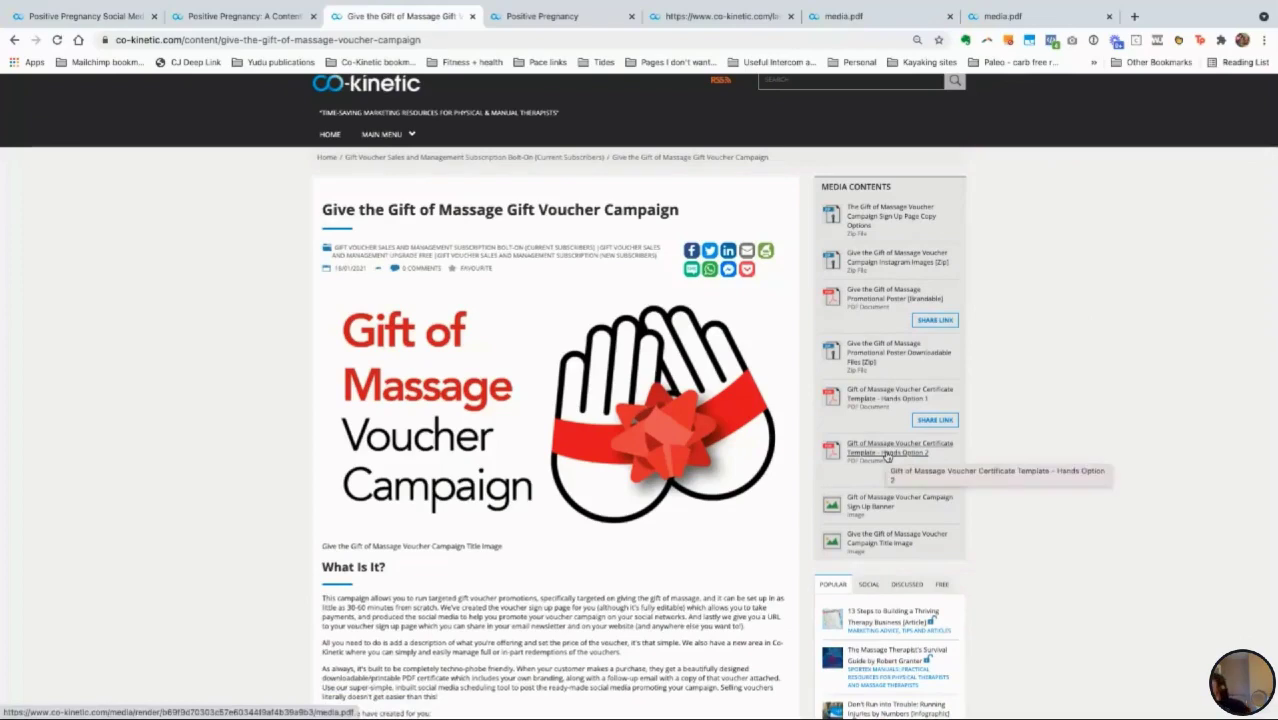
scroll(886, 457, "down", 1)
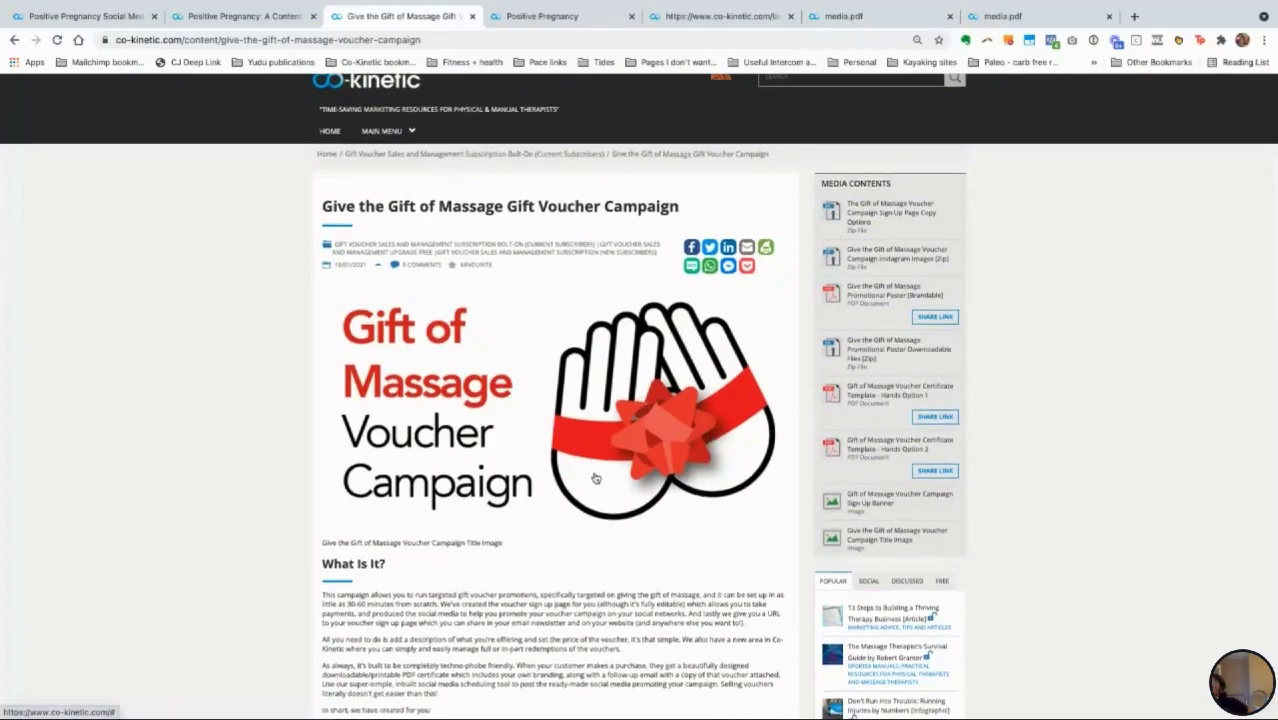
scroll(593, 479, "down", 3)
scroll(593, 479, "down", 3)
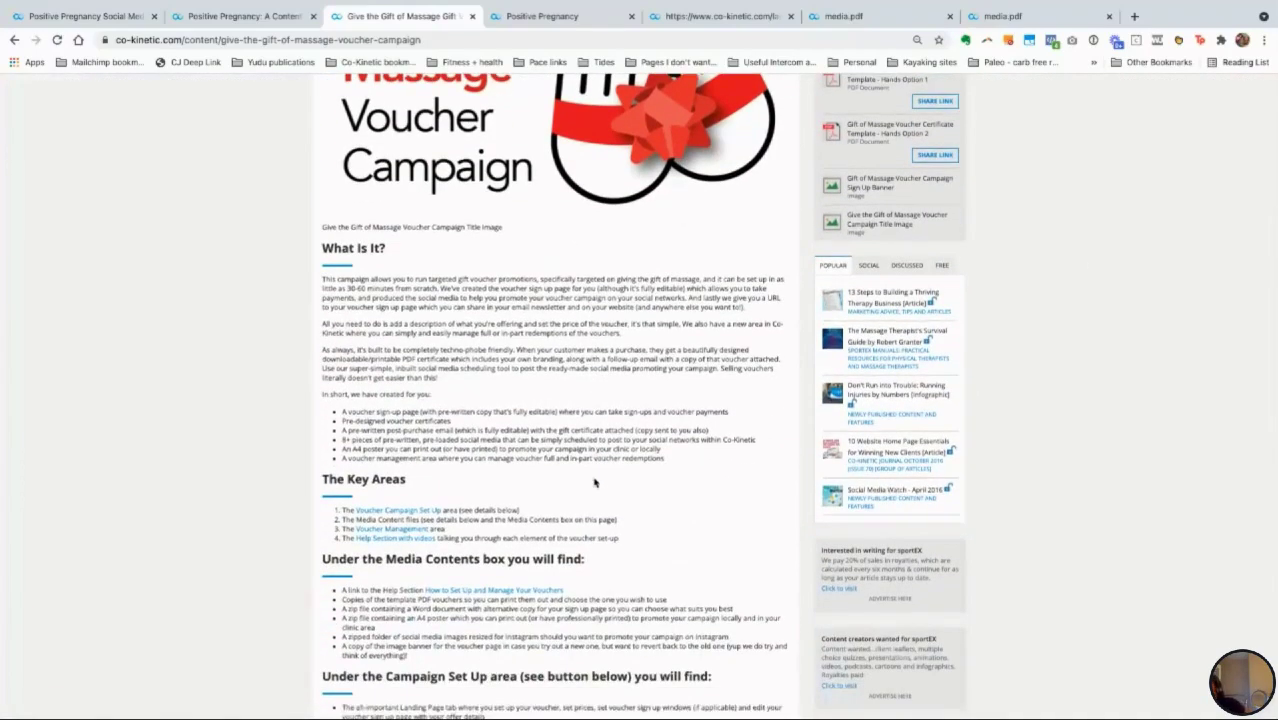
scroll(593, 483, "down", 2)
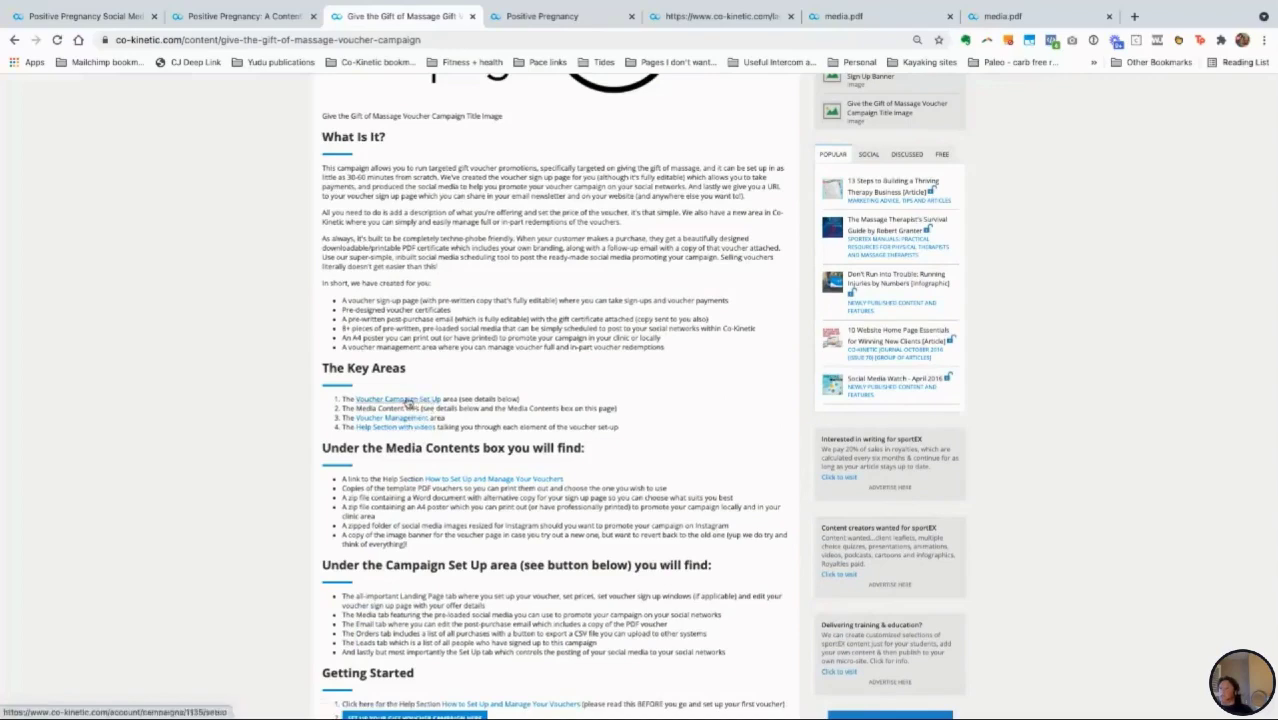
scroll(450, 570, "down", 1)
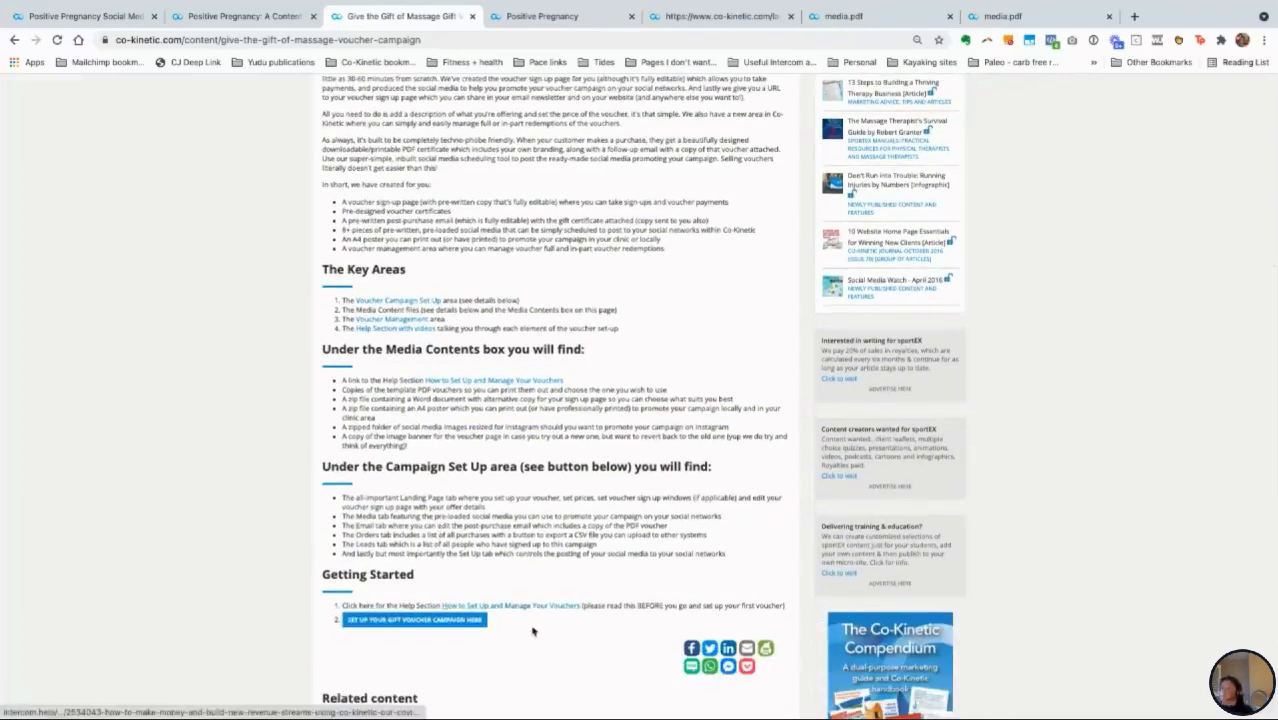
left_click(410, 622)
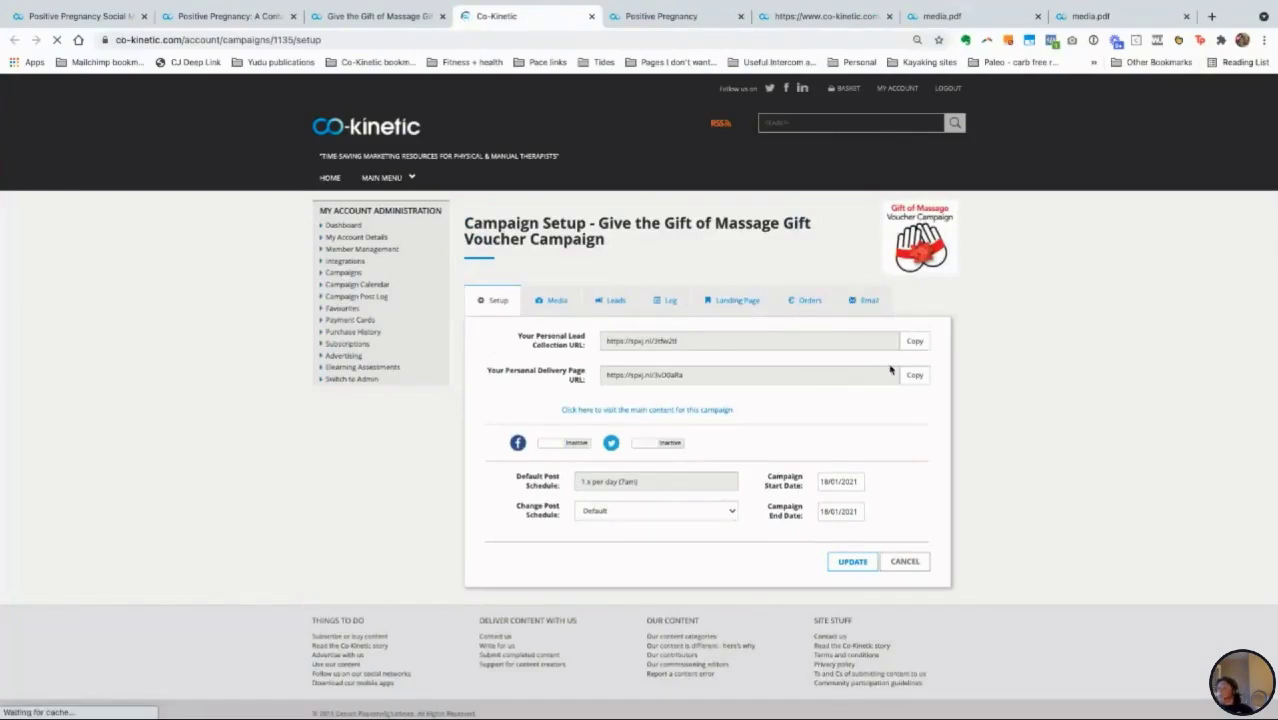
Step: Review the campaign's Email, Orders and Landing Page tabs, then return to Setup
left_click(868, 303)
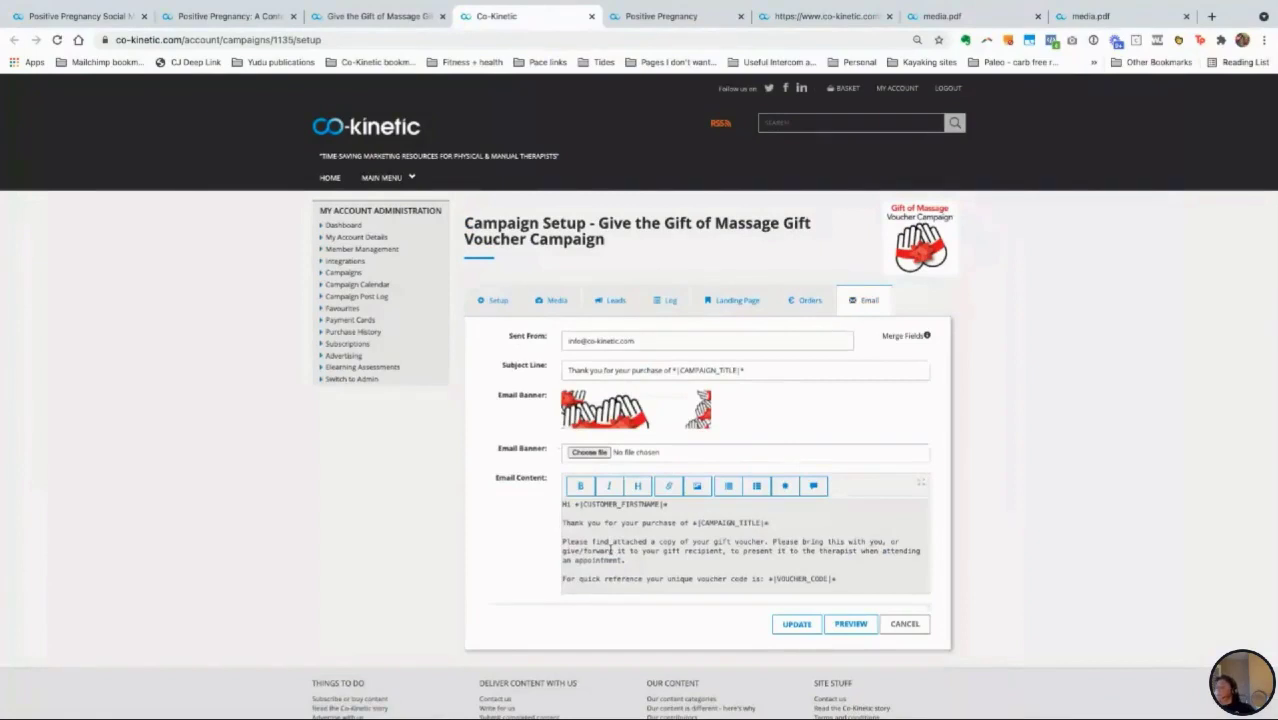
scroll(609, 551, "down", 2)
scroll(609, 551, "up", 2)
left_click(806, 300)
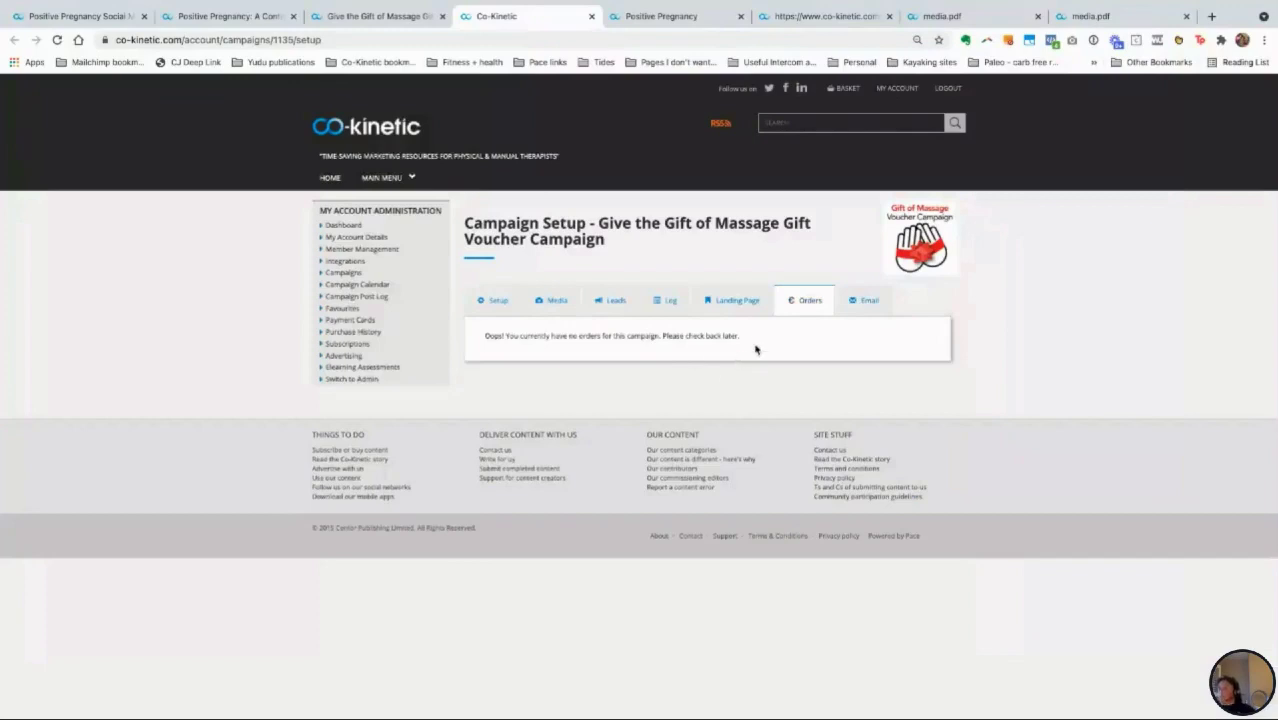
left_click(734, 305)
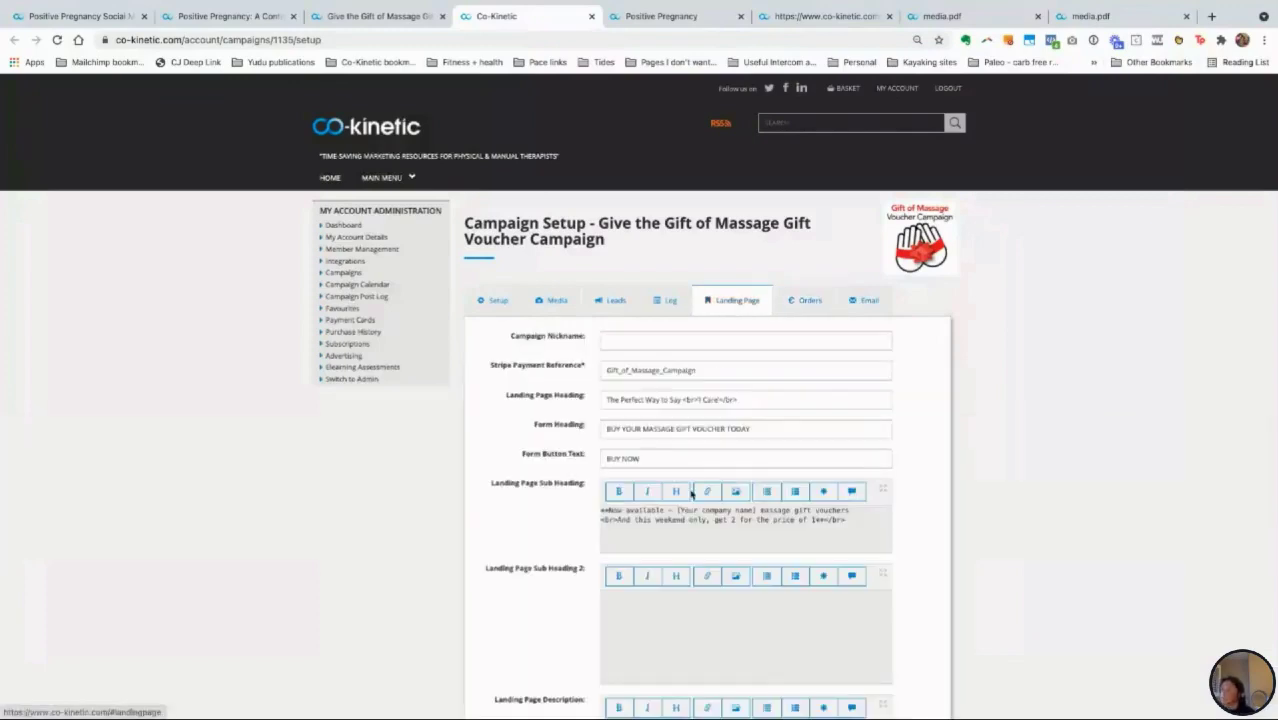
left_click(493, 302)
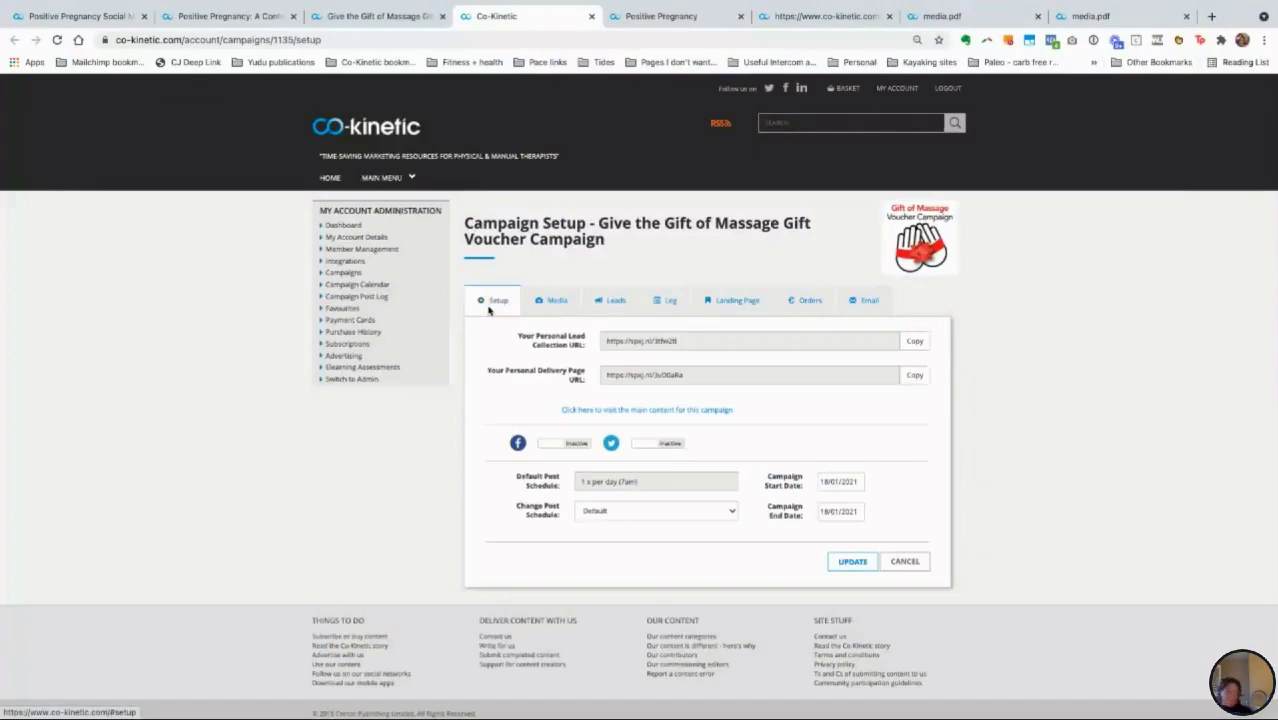
Step: Copy the Lead Collection URL and select the address bar in the Positive Pregnancy tab
left_click(915, 342)
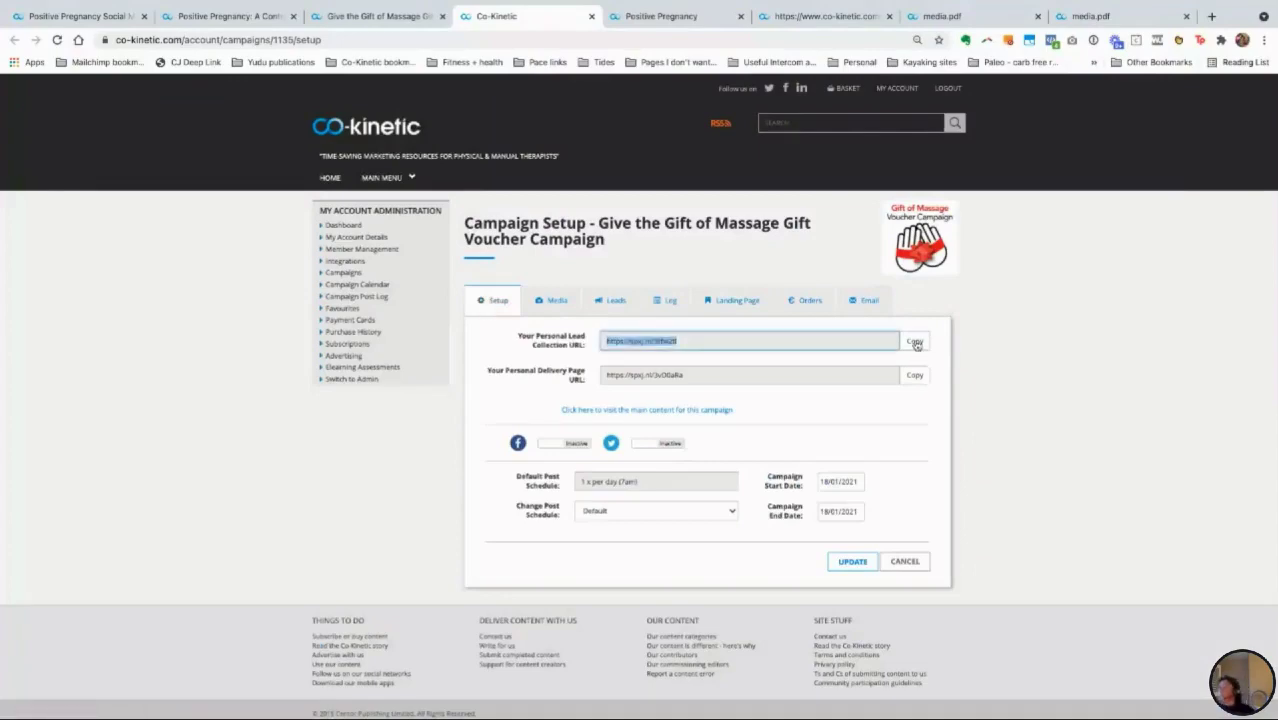
left_click(660, 16)
left_click(543, 40)
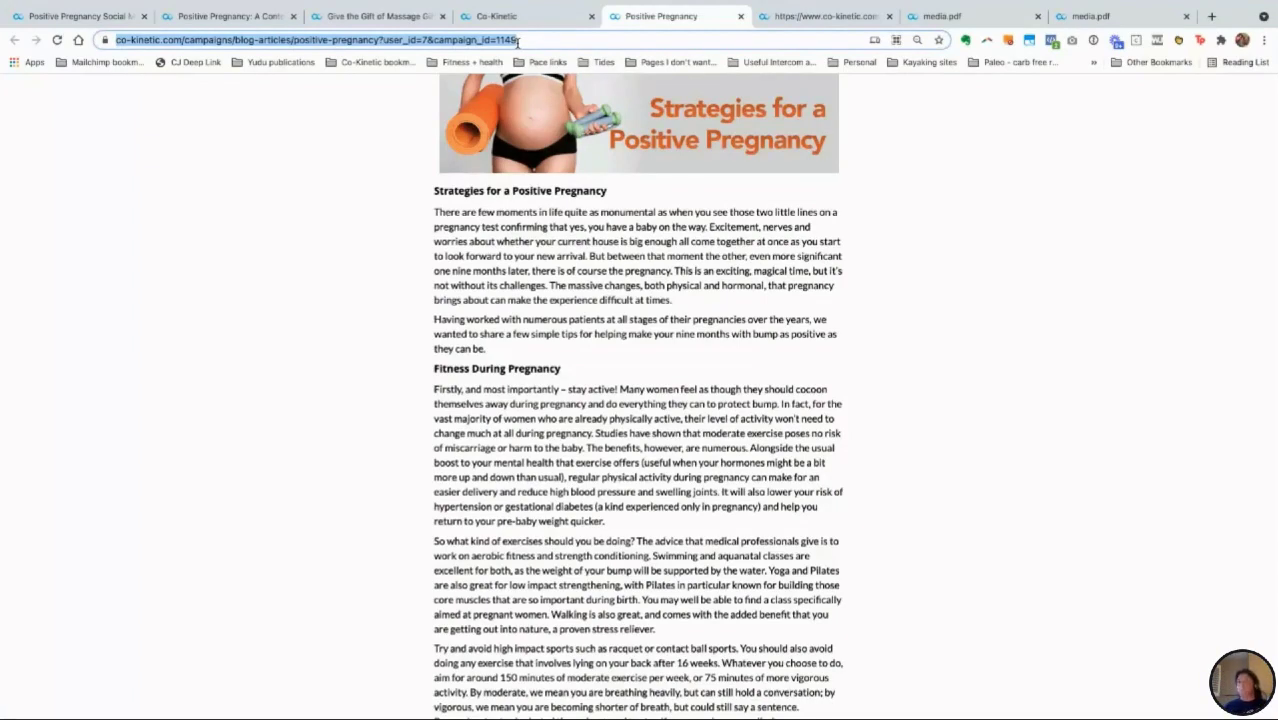
Step: Paste the lead collection link and load the massage gift voucher sign-up page
key("ctrl+v")
key("Return")
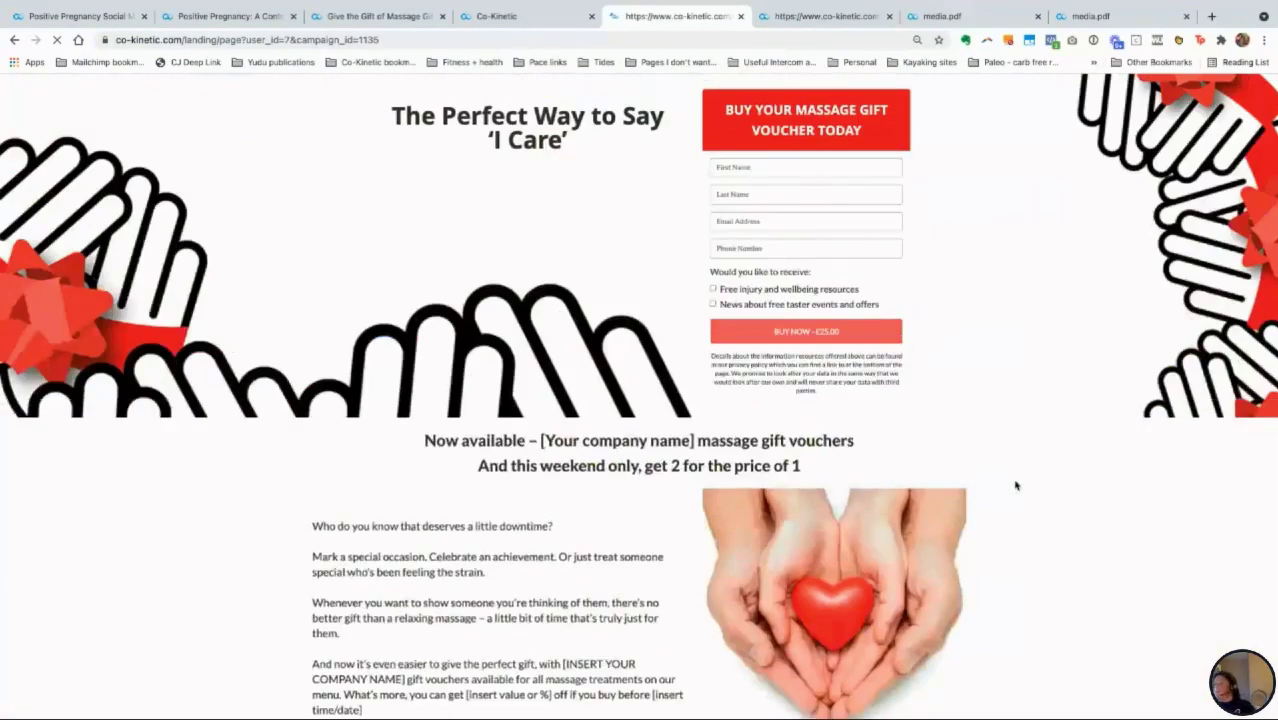
scroll(558, 456, "down", 1)
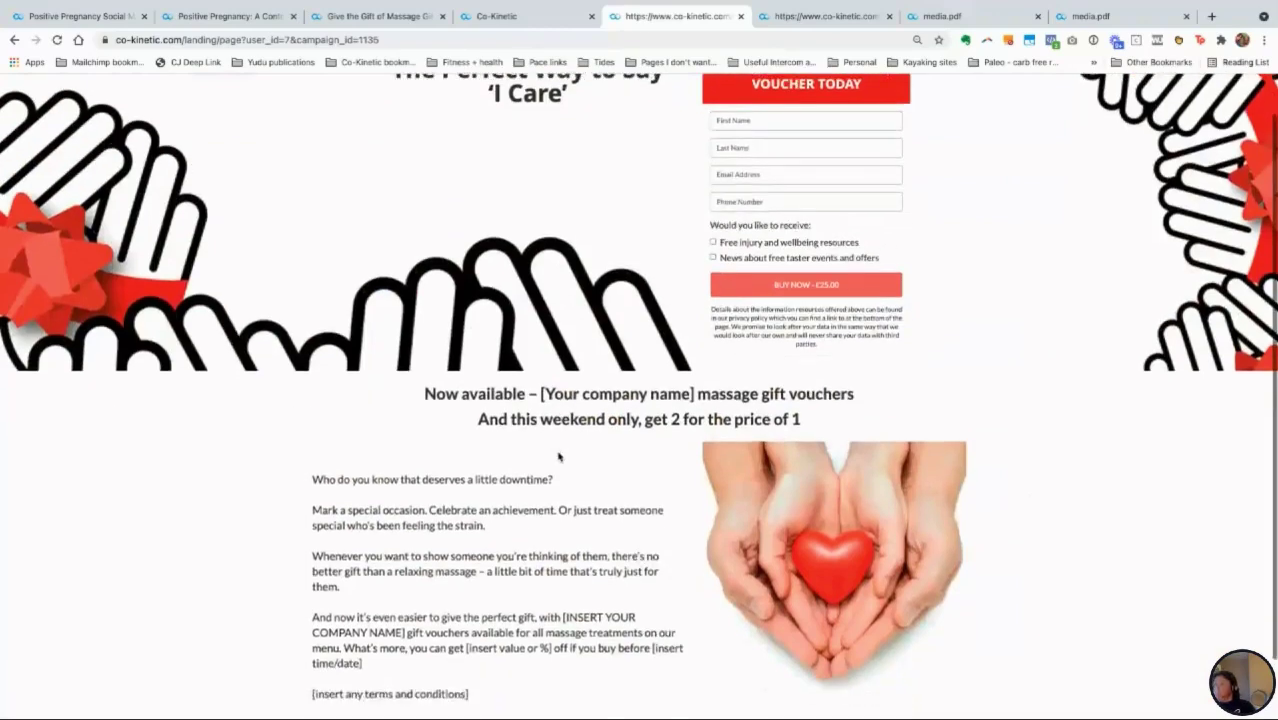
scroll(558, 456, "up", 1)
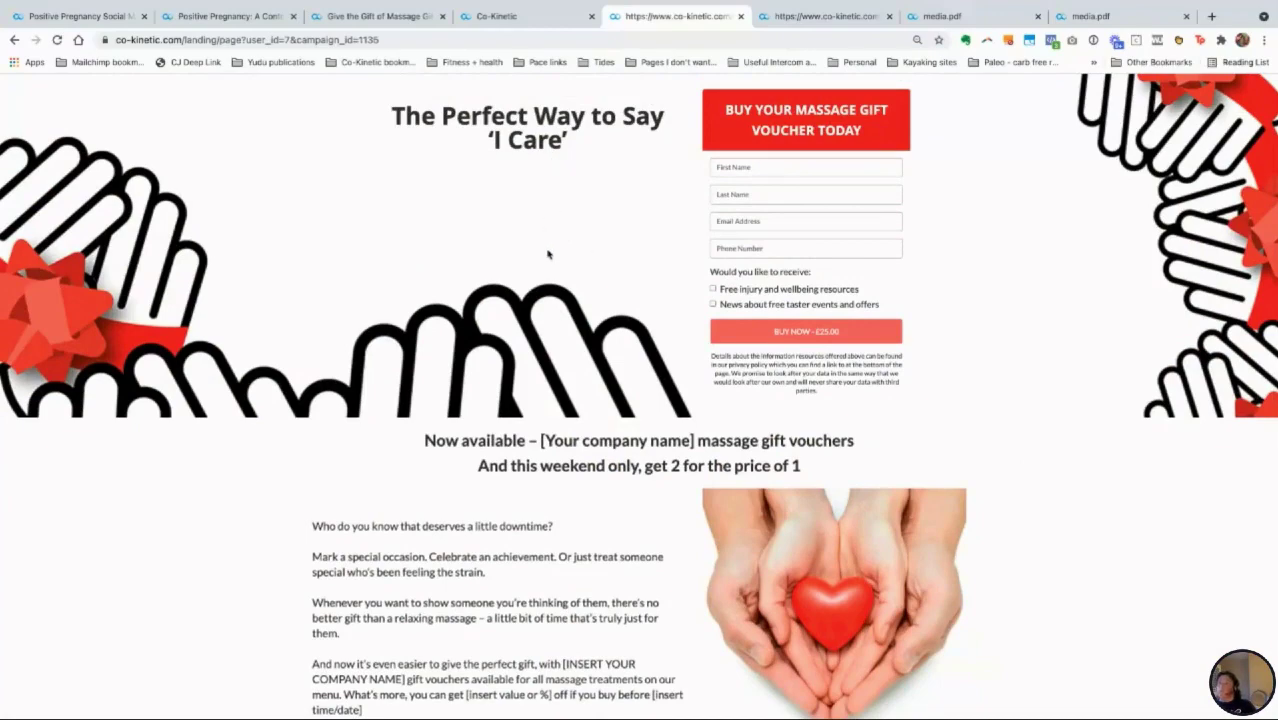
scroll(547, 254, "down", 1)
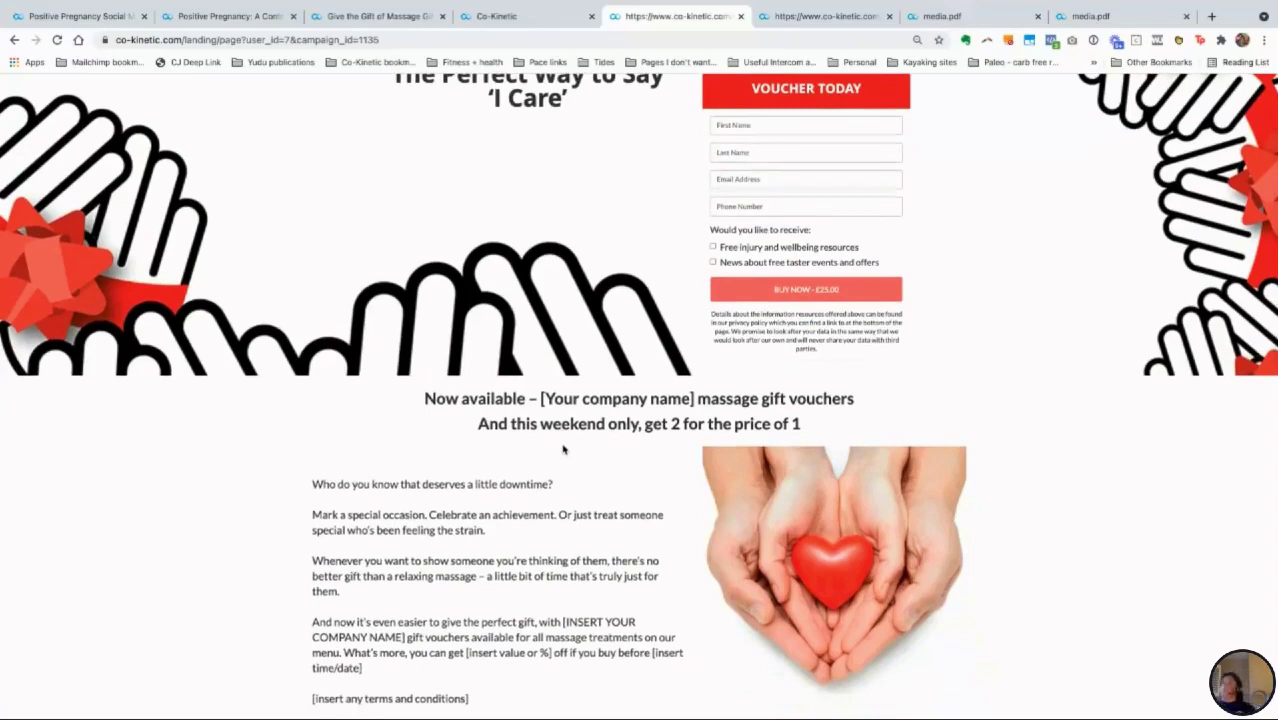
Step: Compare the sign-up page with the Gift of Massage article, then return to Campaign Setup
left_click(370, 27)
scroll(785, 305, "up", 5)
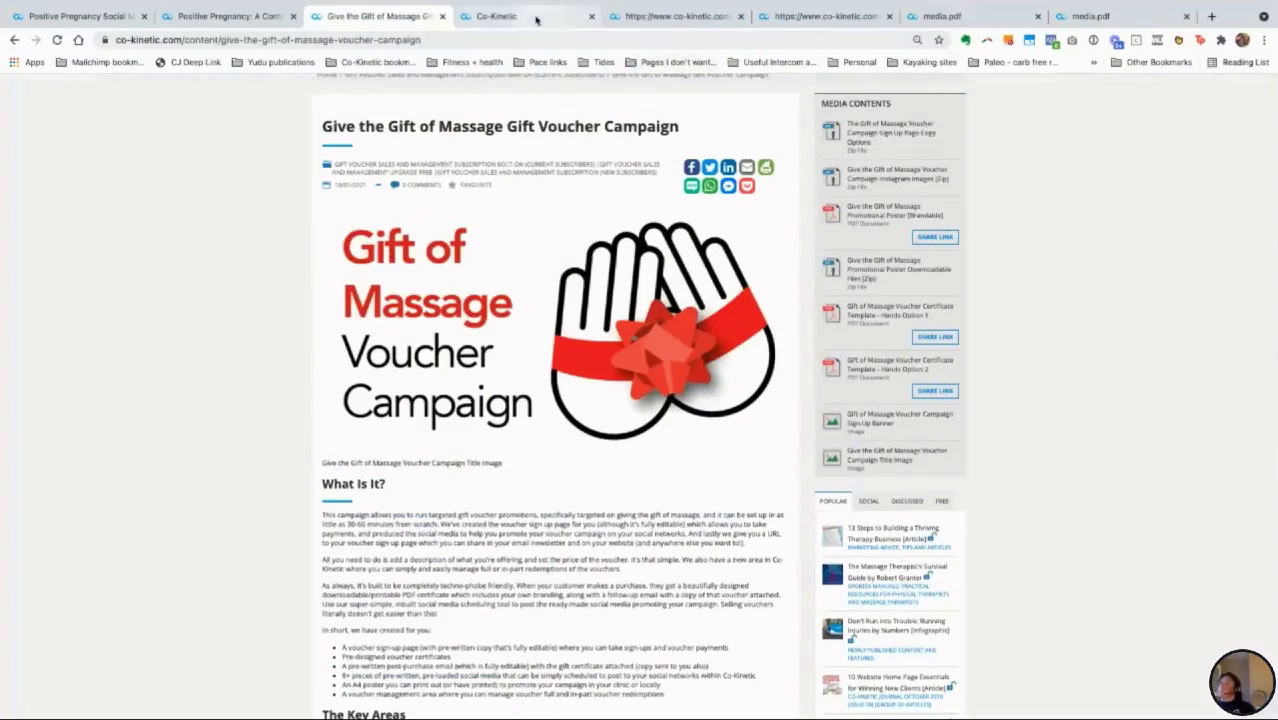
left_click(643, 20)
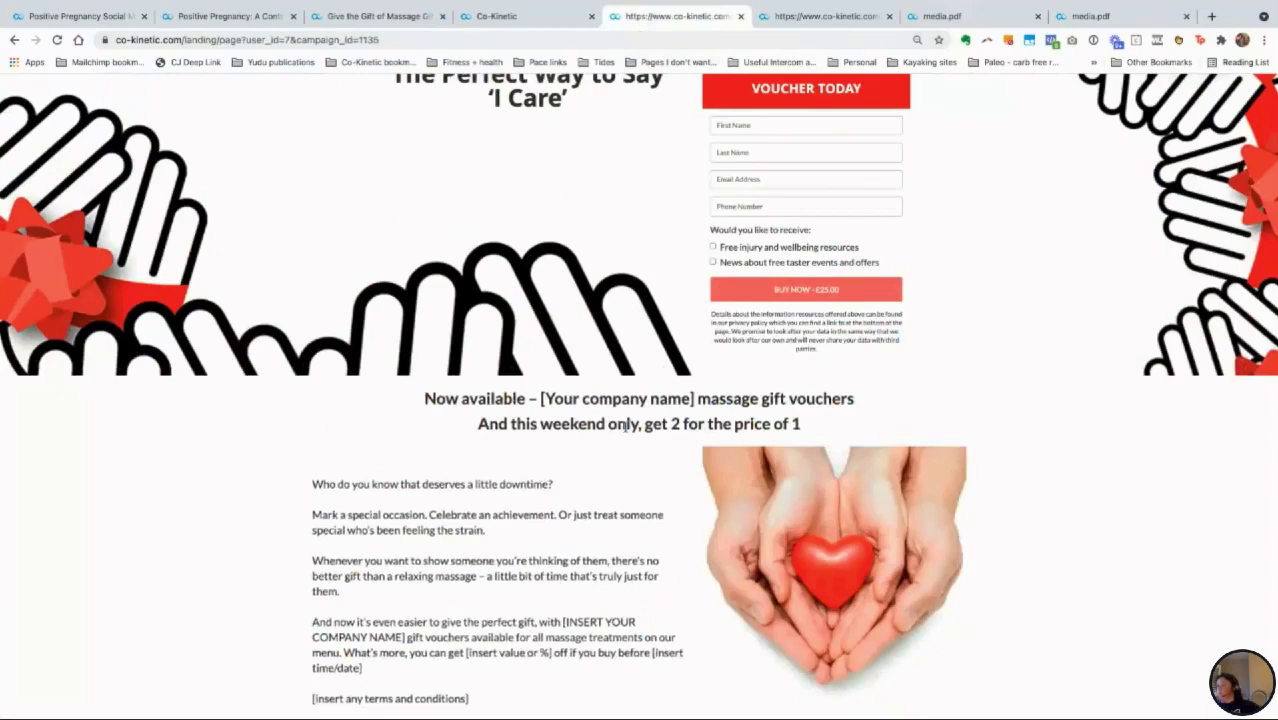
scroll(626, 426, "up", 1)
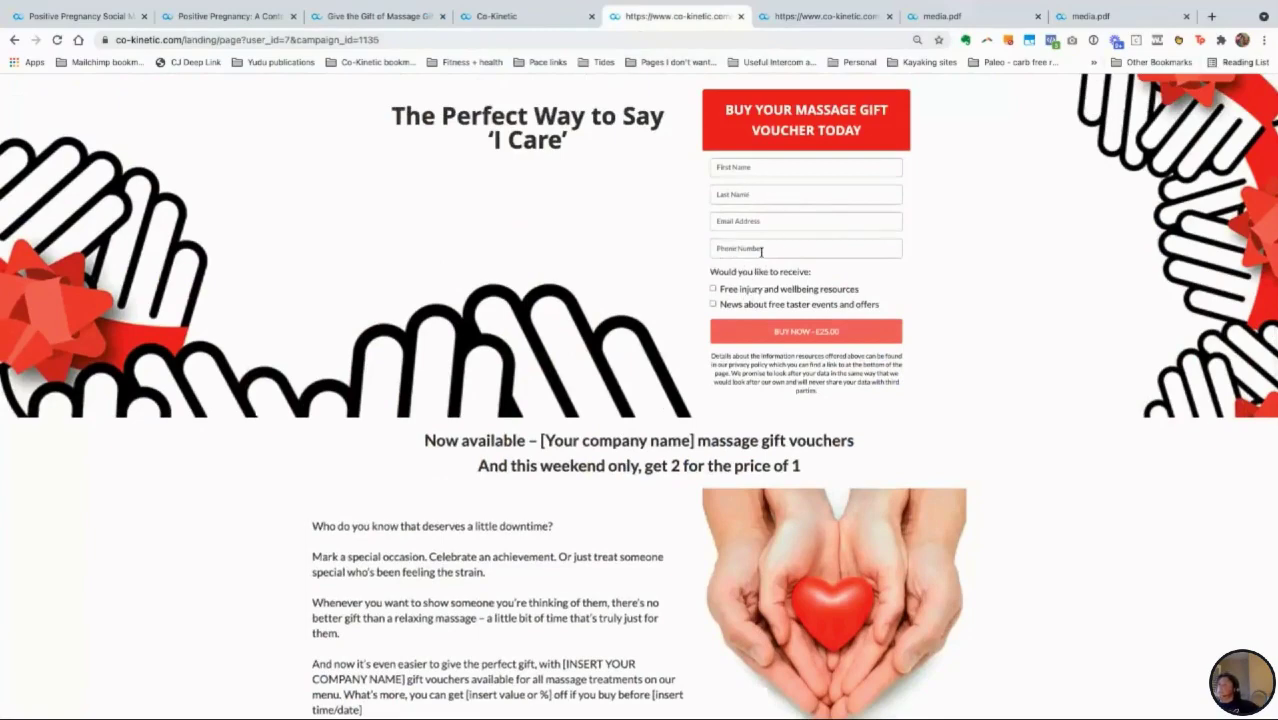
scroll(665, 448, "down", 4)
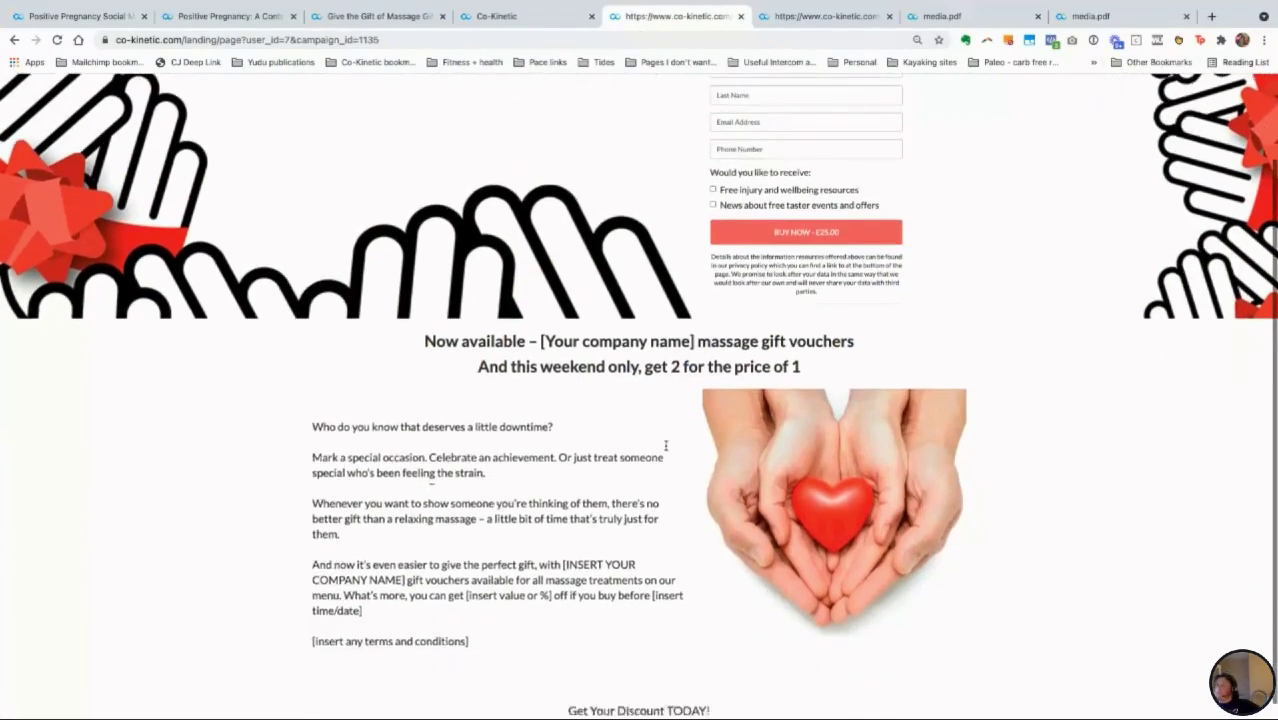
scroll(665, 448, "up", 1)
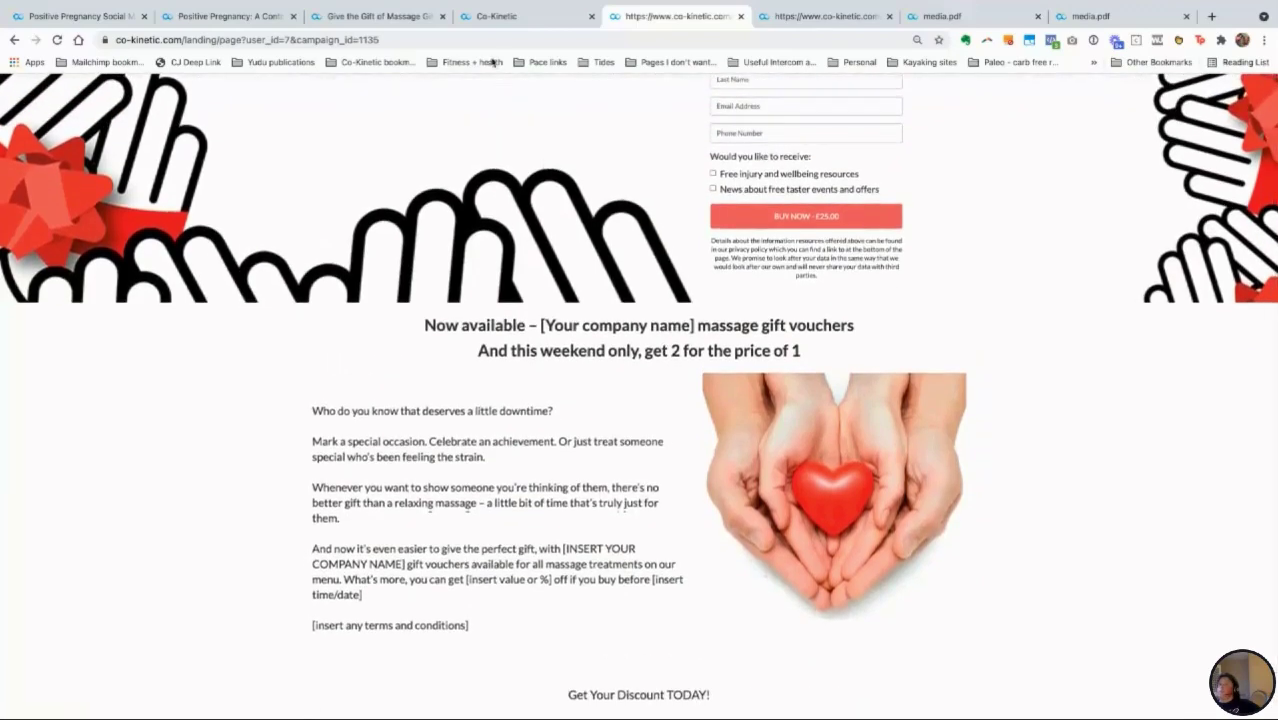
left_click(493, 18)
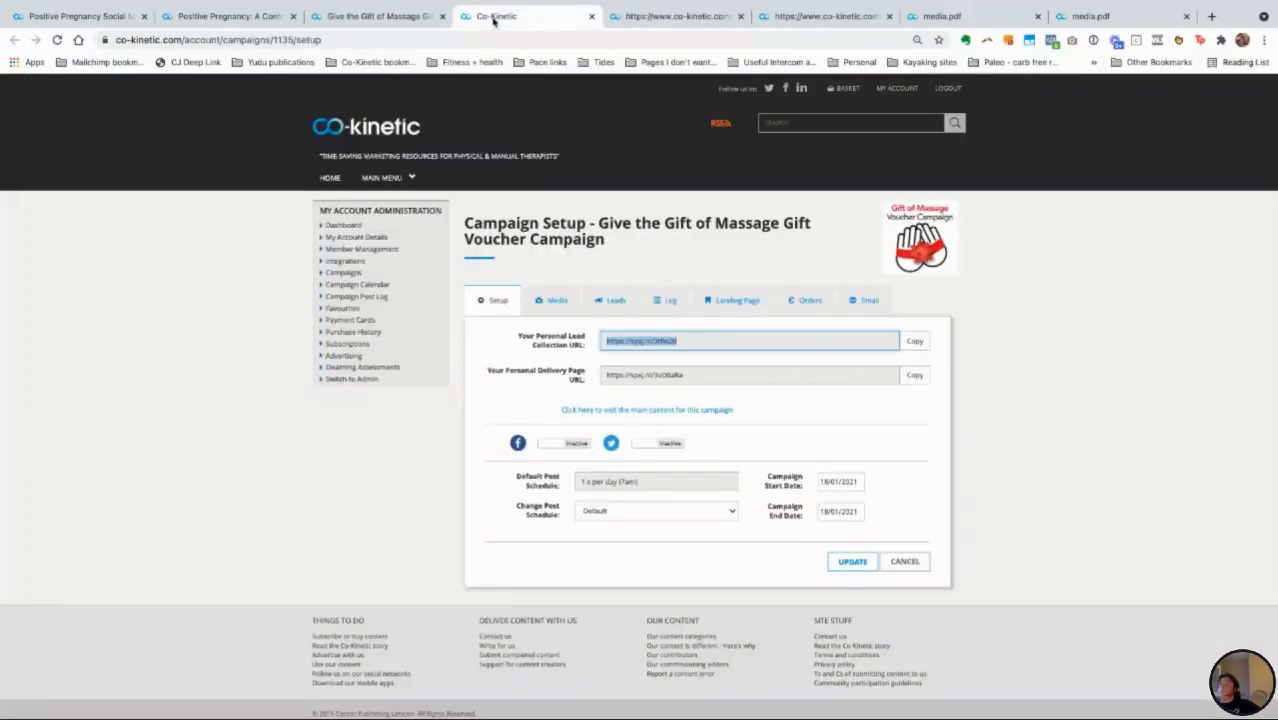
Step: Open the Landing Page settings and scroll down to the Landing Page Conclusion box
left_click(740, 302)
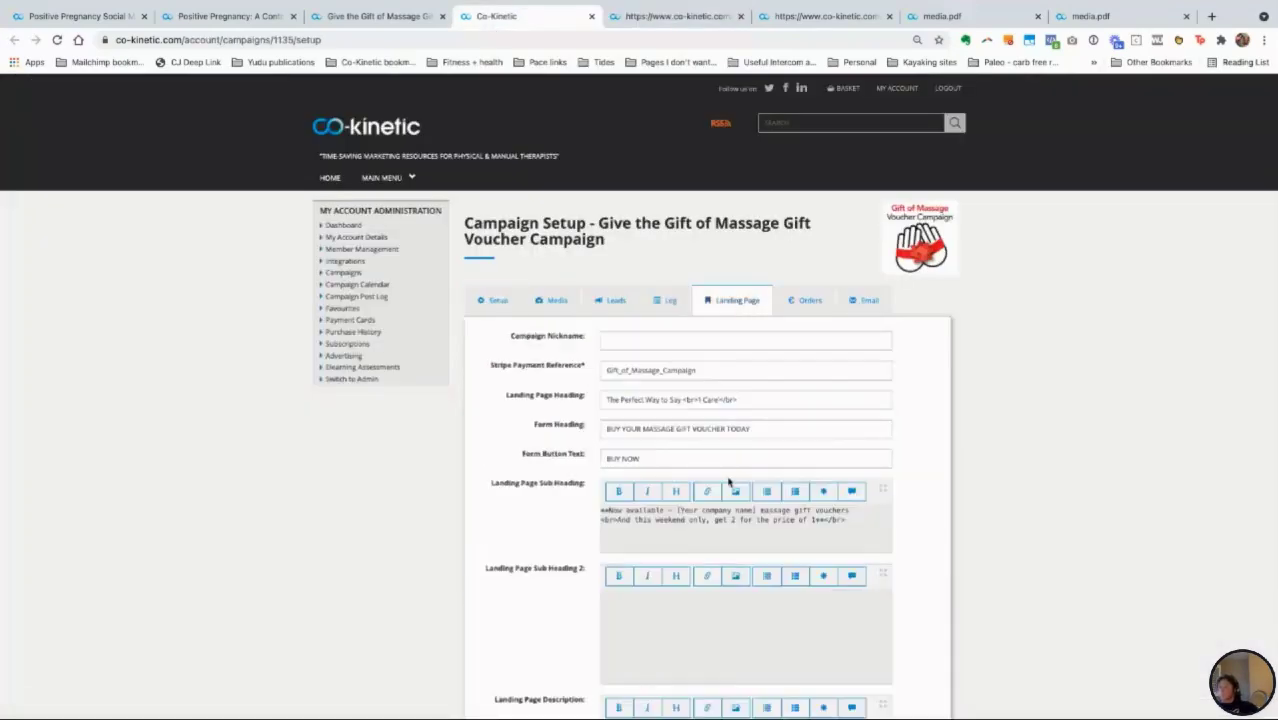
scroll(728, 488, "down", 1)
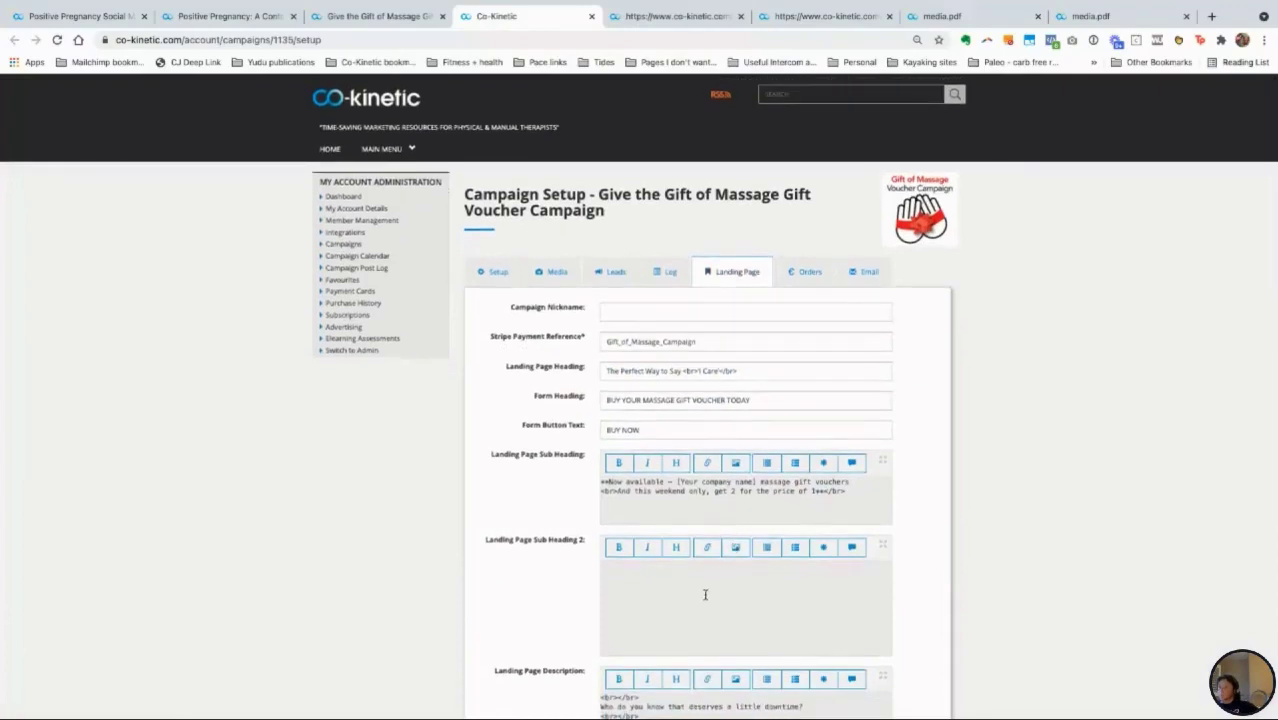
scroll(705, 595, "down", 4)
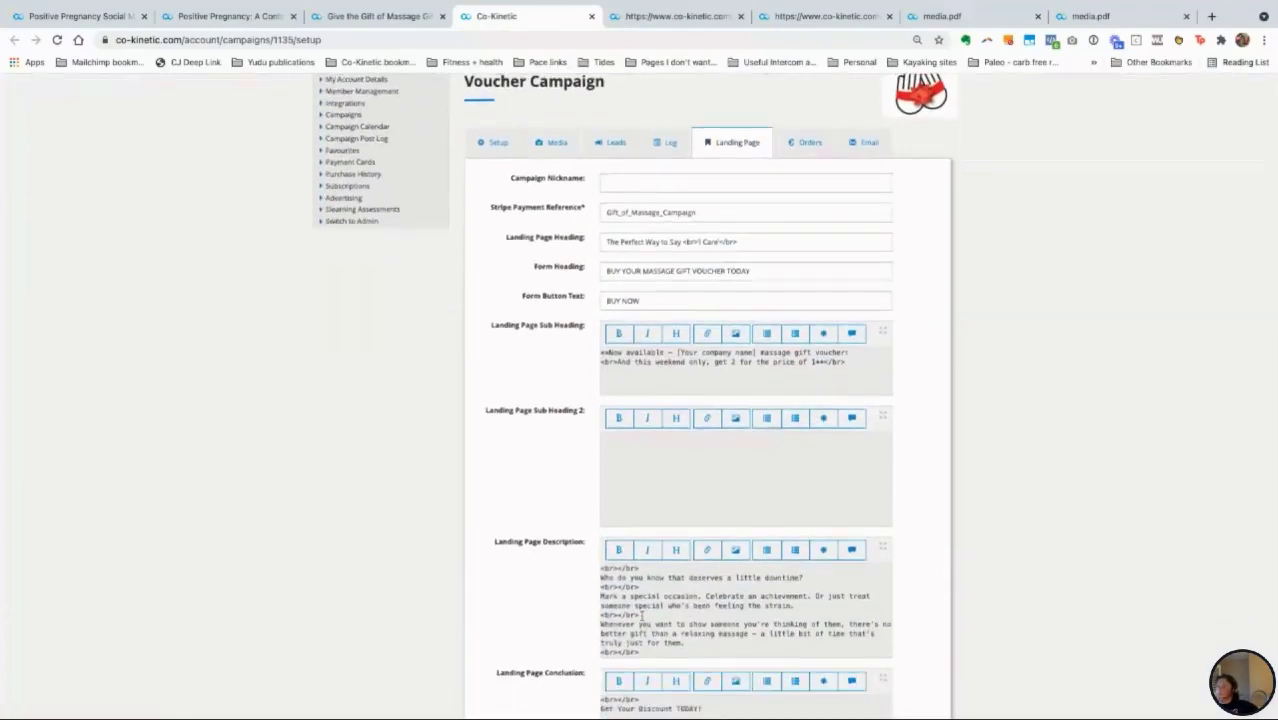
scroll(641, 617, "down", 3)
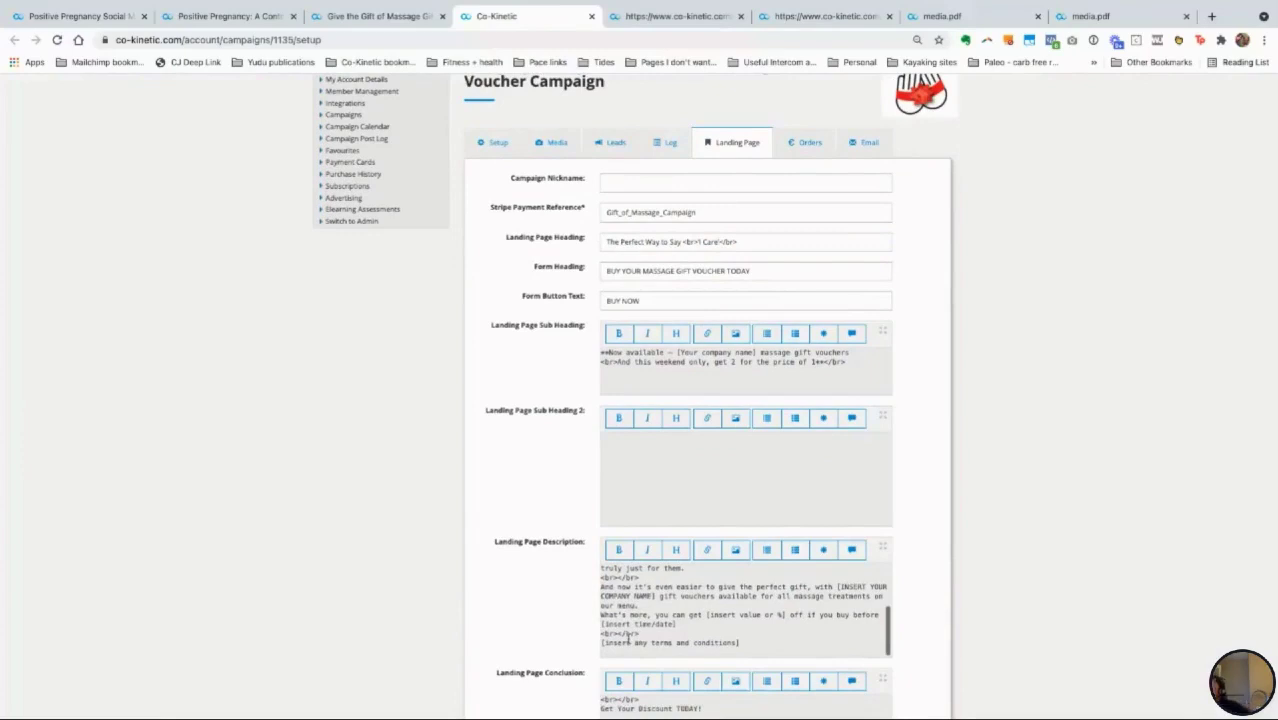
scroll(678, 625, "down", 2)
scroll(678, 625, "down", 2)
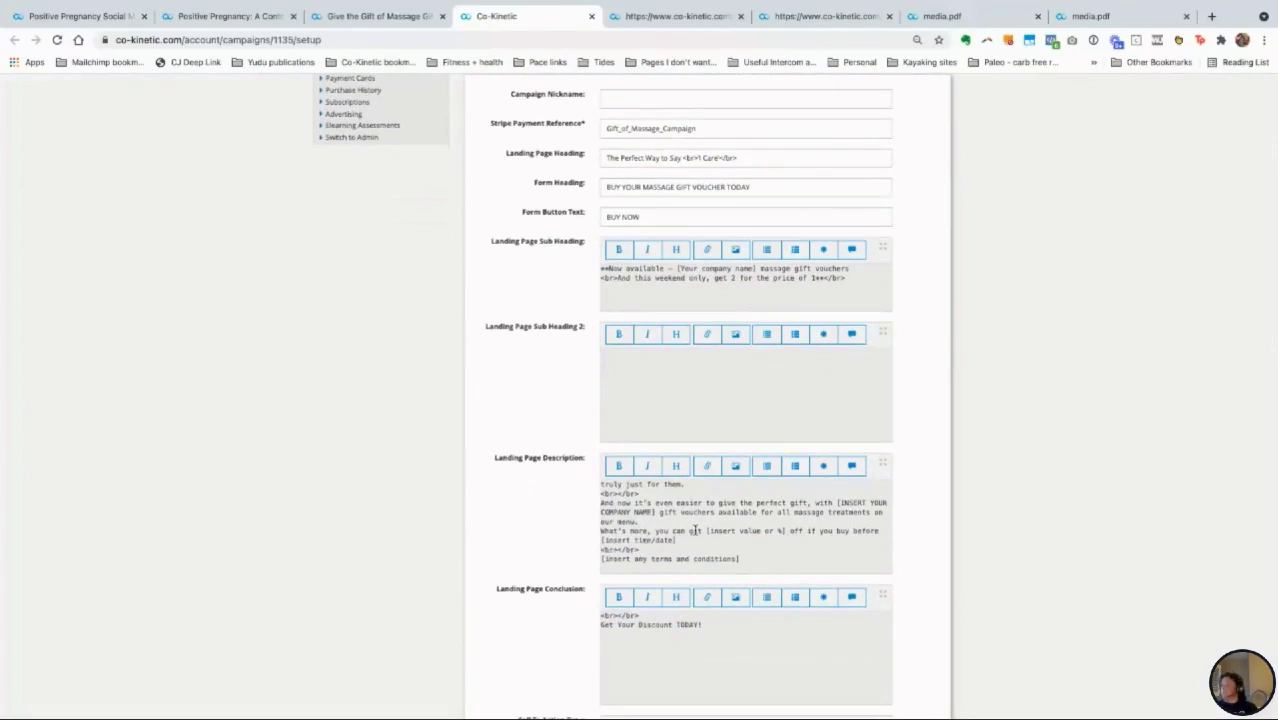
scroll(730, 670, "down", 2)
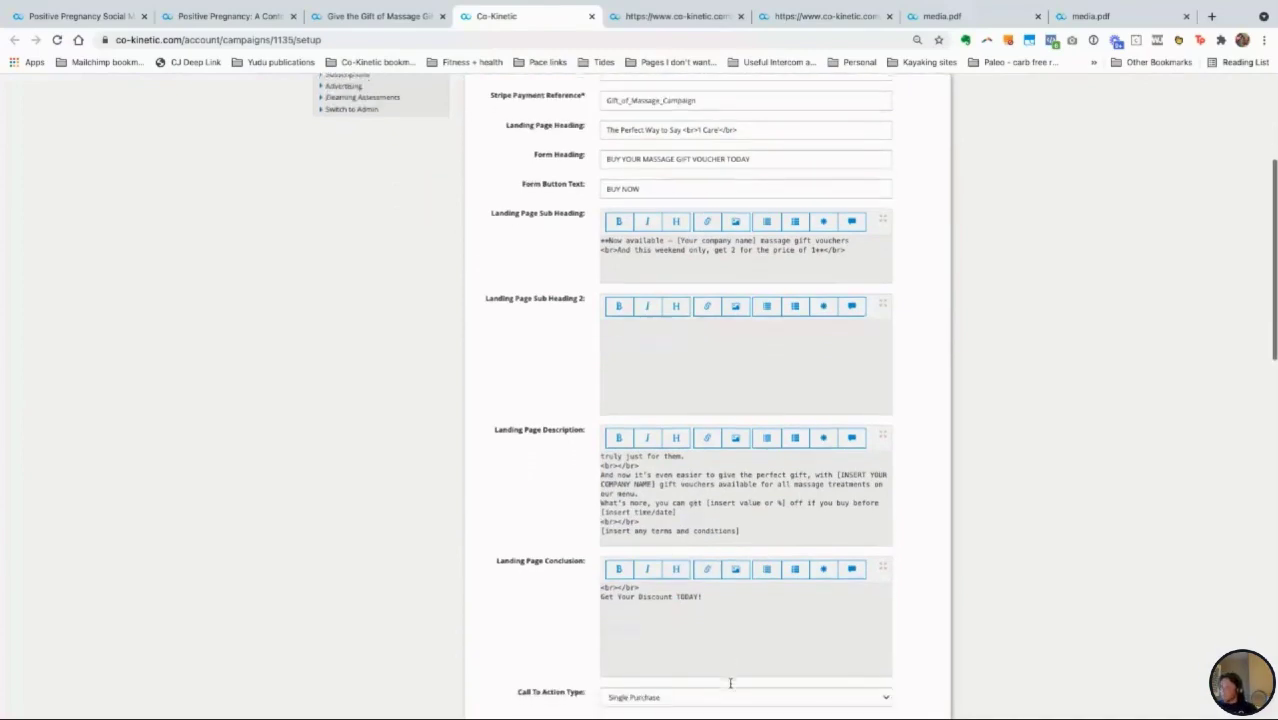
scroll(730, 683, "down", 1)
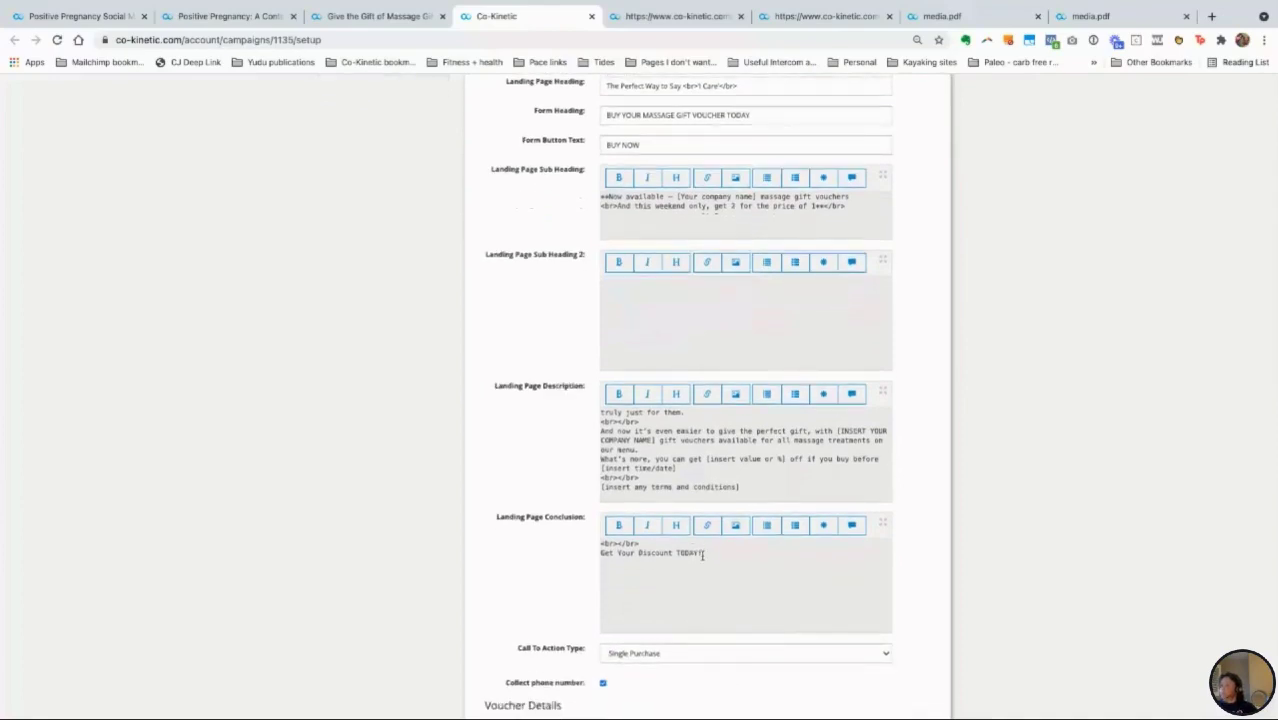
Step: Change the conclusion to 'Get Your Discount NOW!', save with UPDATE, and view the landing page
left_click_drag(698, 555, 679, 557)
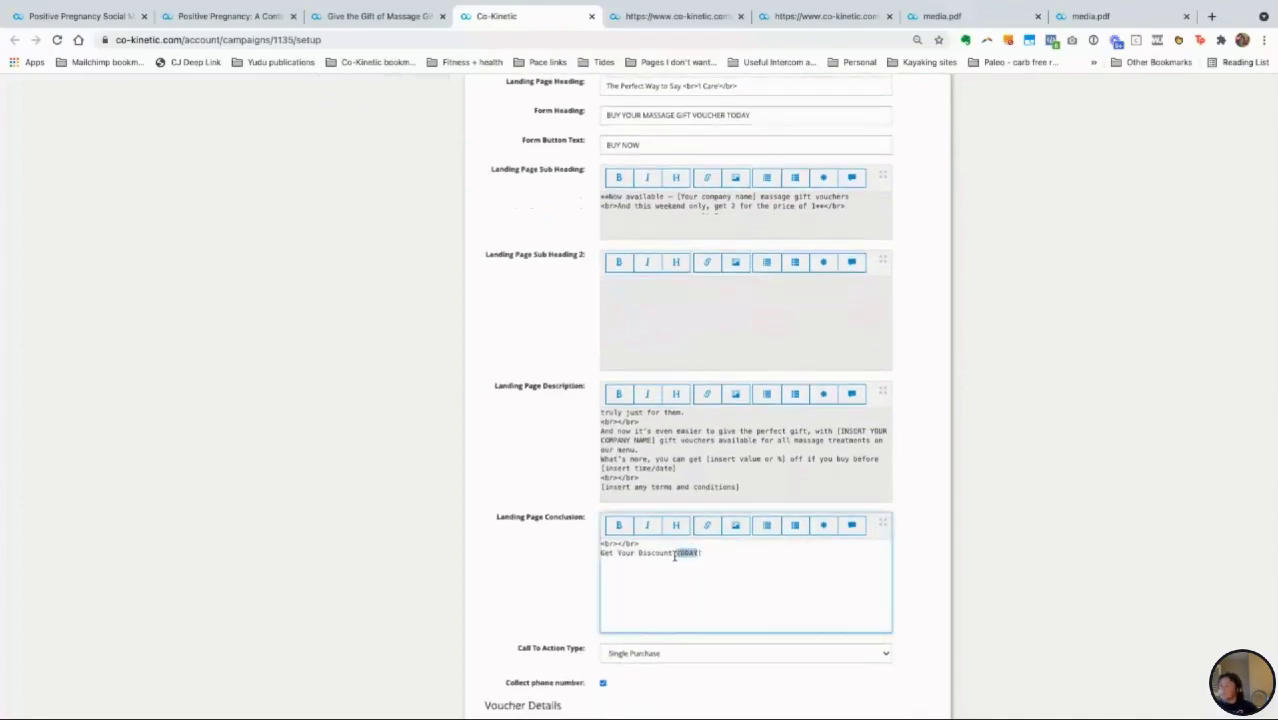
key("BackSpace")
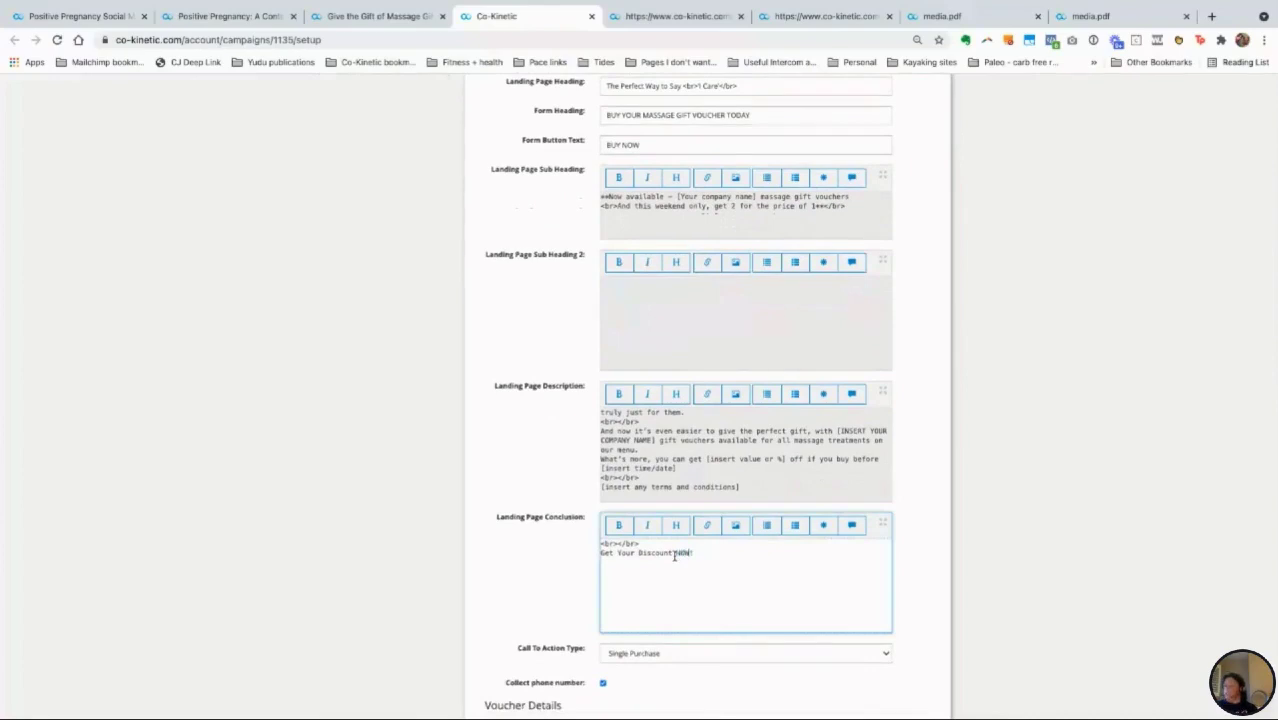
scroll(944, 573, "down", 7)
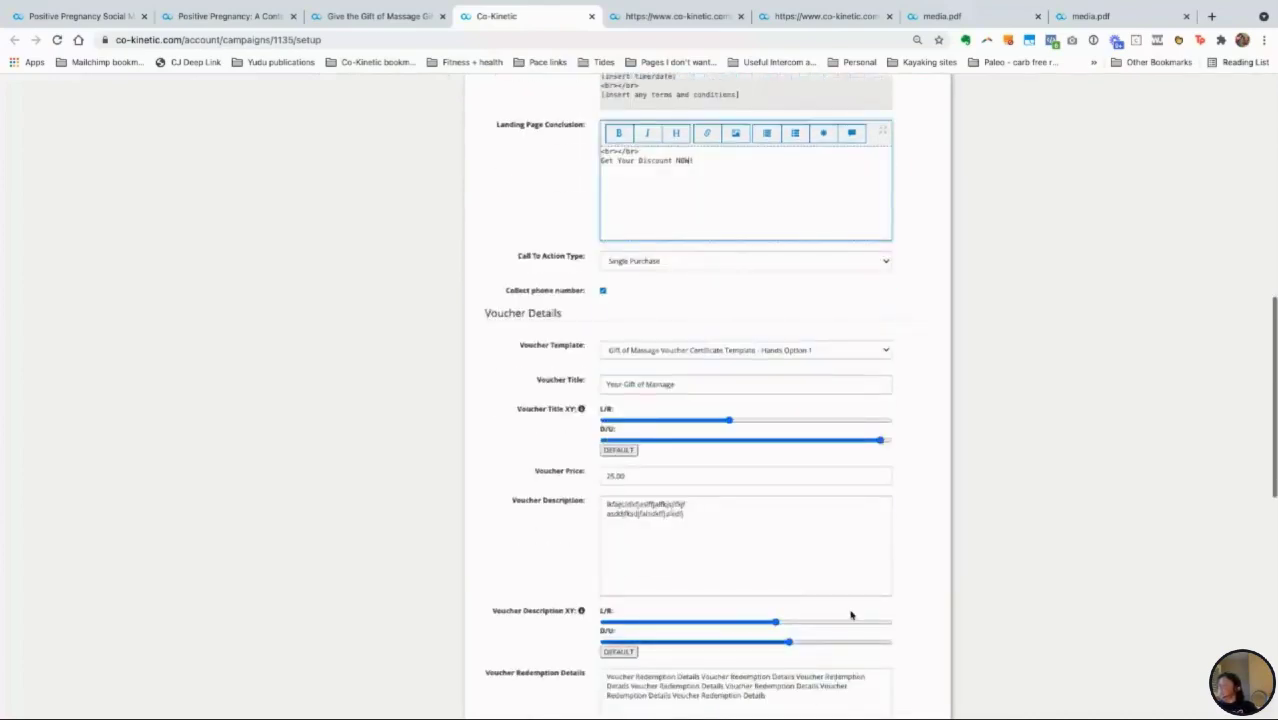
scroll(868, 566, "down", 3)
left_click(800, 679)
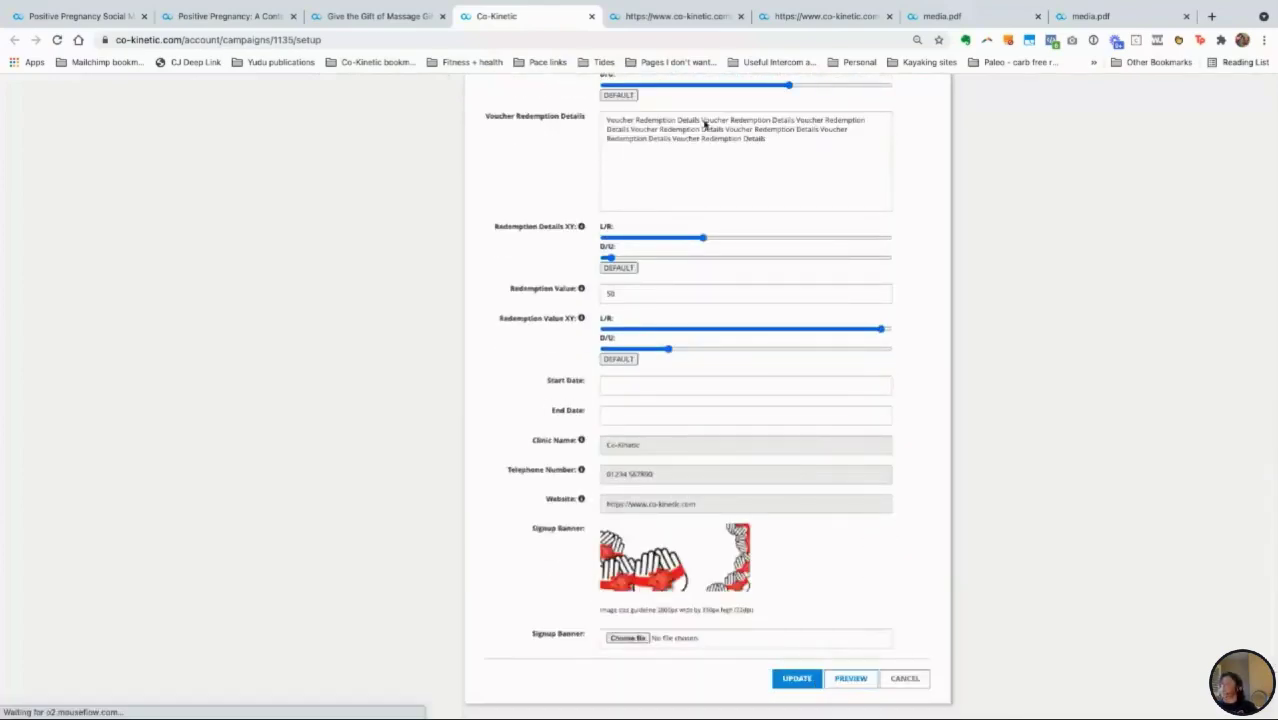
left_click(673, 20)
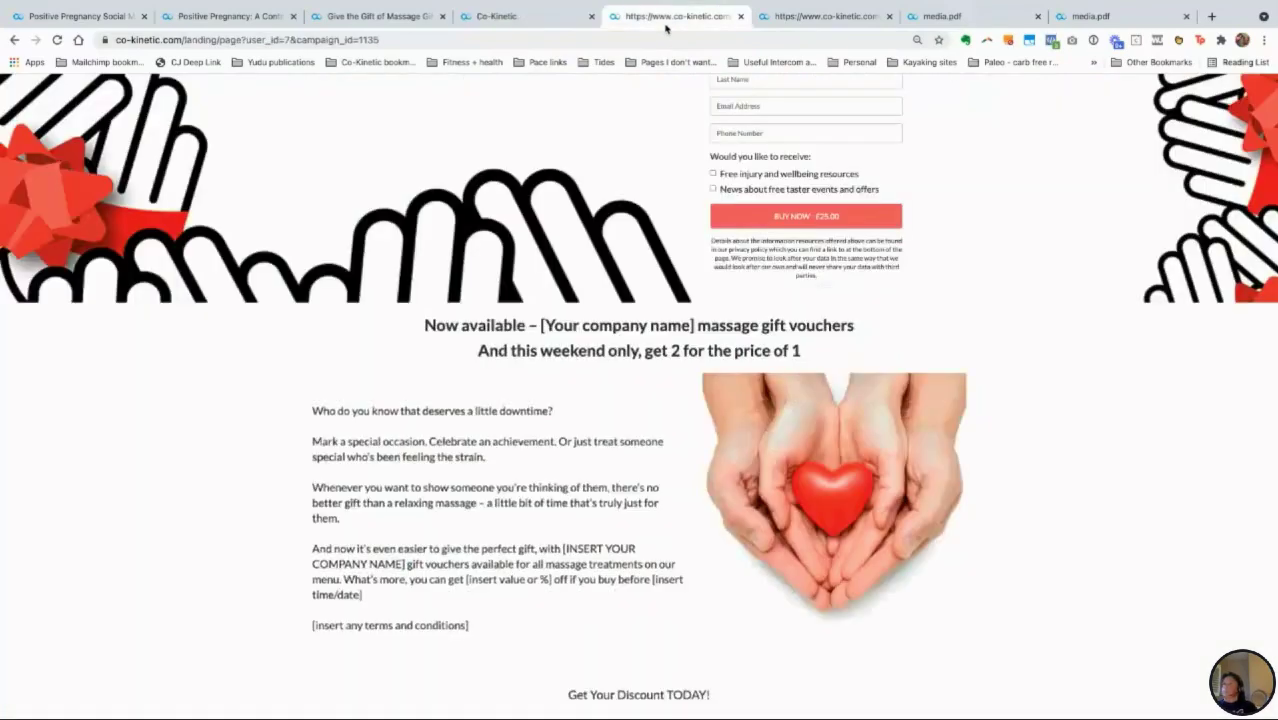
Step: Reload the voucher landing page to confirm it ends with 'Get Your Discount NOW!'
left_click(58, 42)
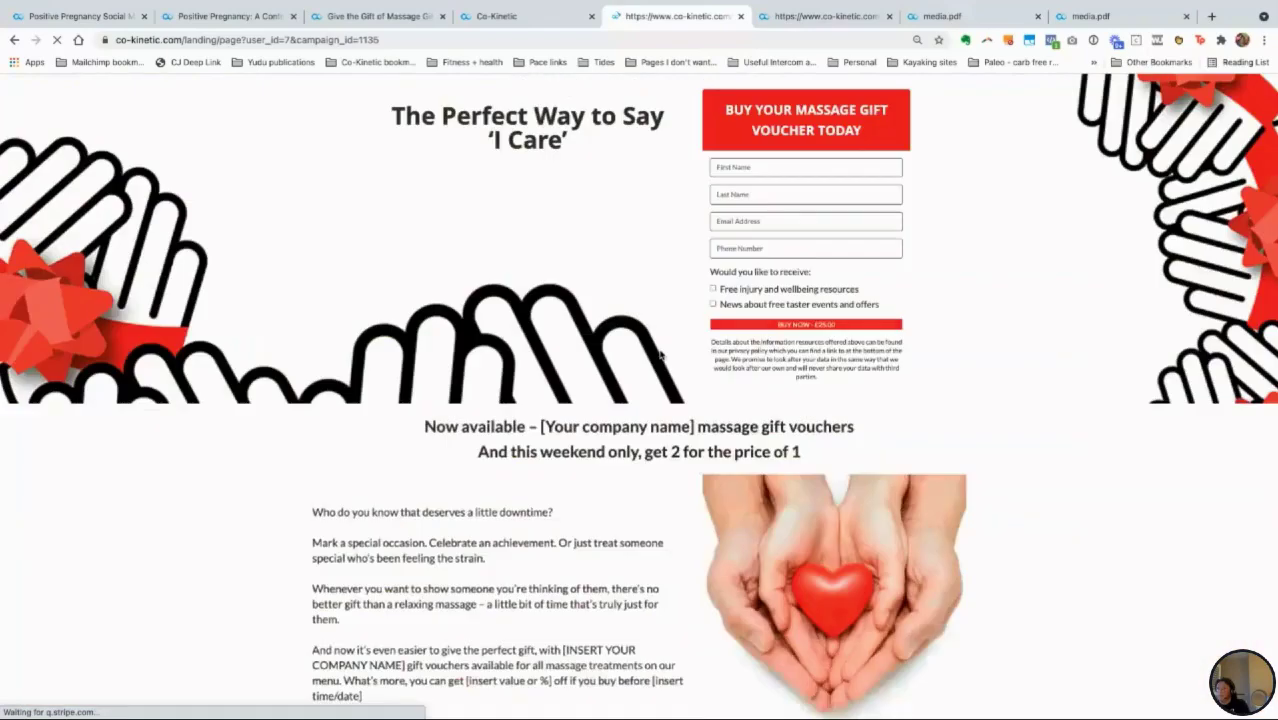
scroll(660, 352, "down", 1)
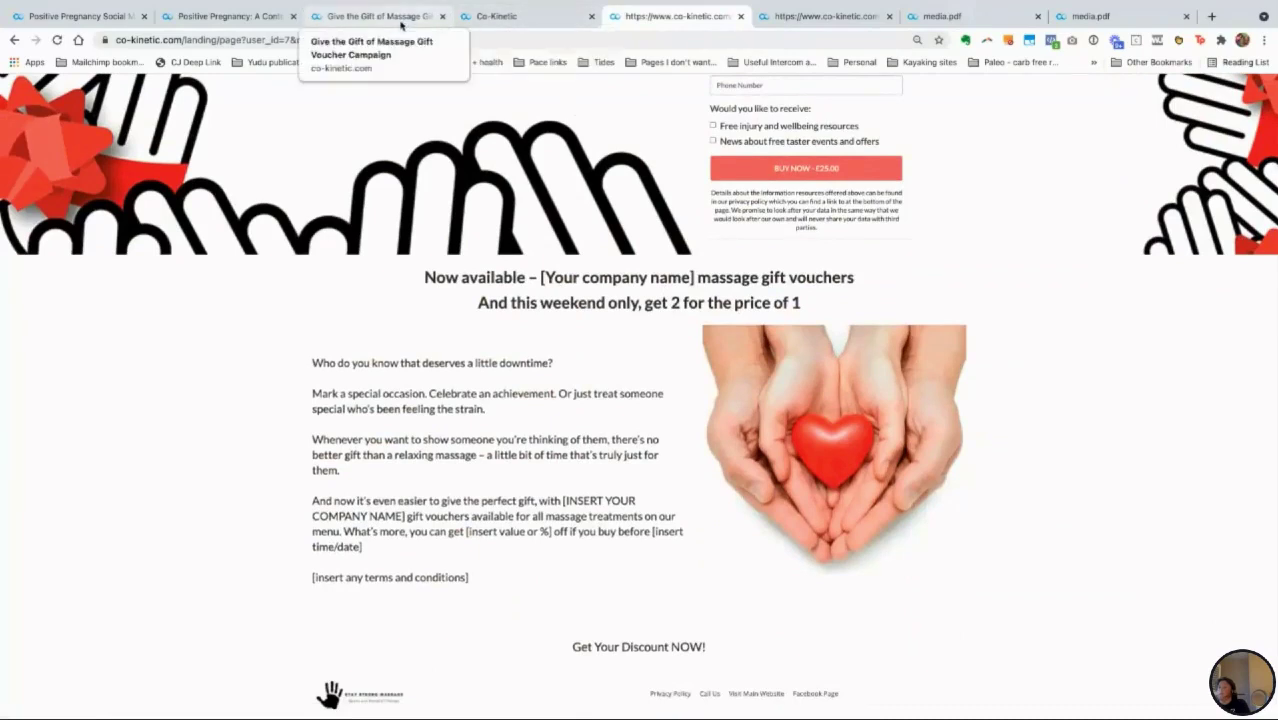
left_click(505, 18)
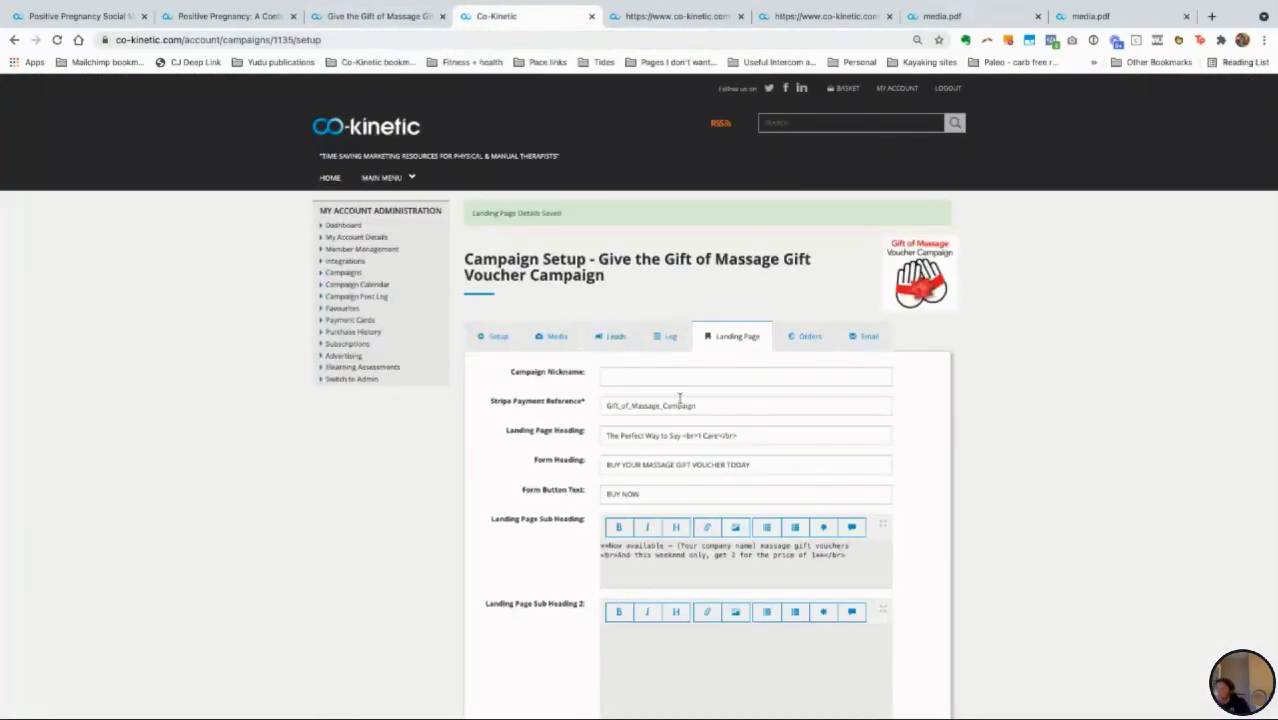
Step: Check the massage voucher campaign's Leads and Orders tabs, both still empty
left_click(630, 378)
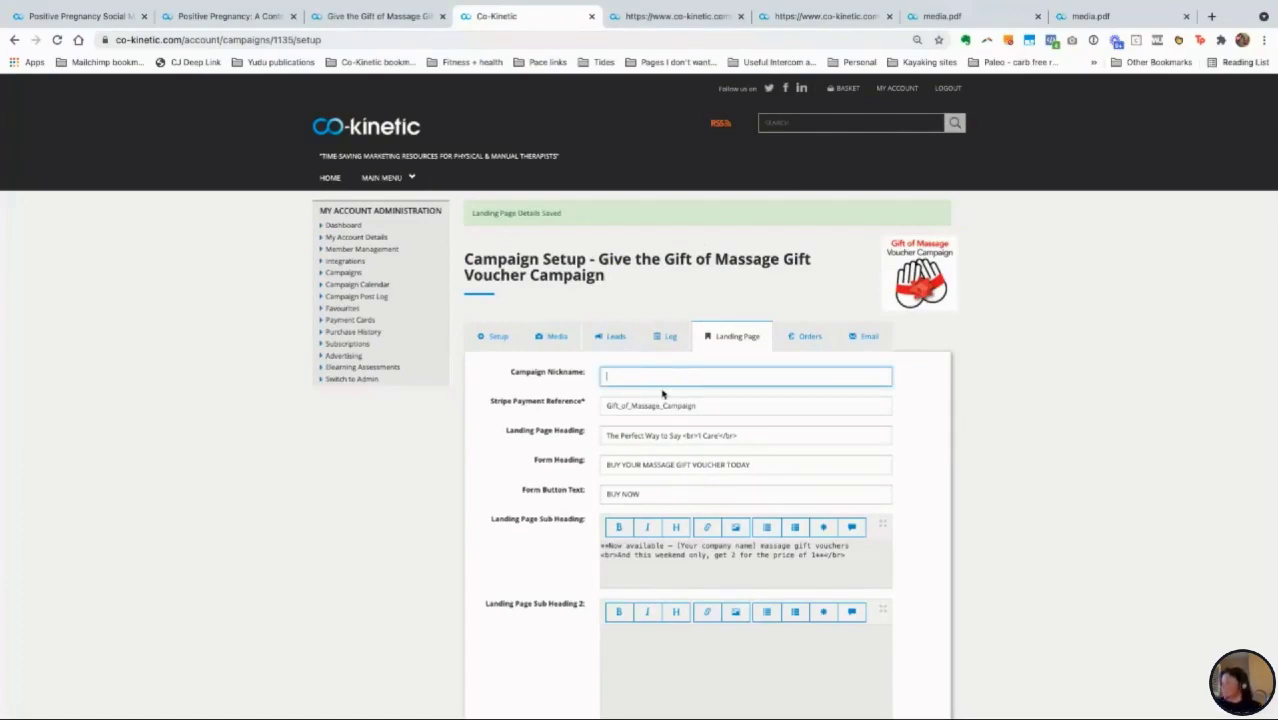
left_click(606, 340)
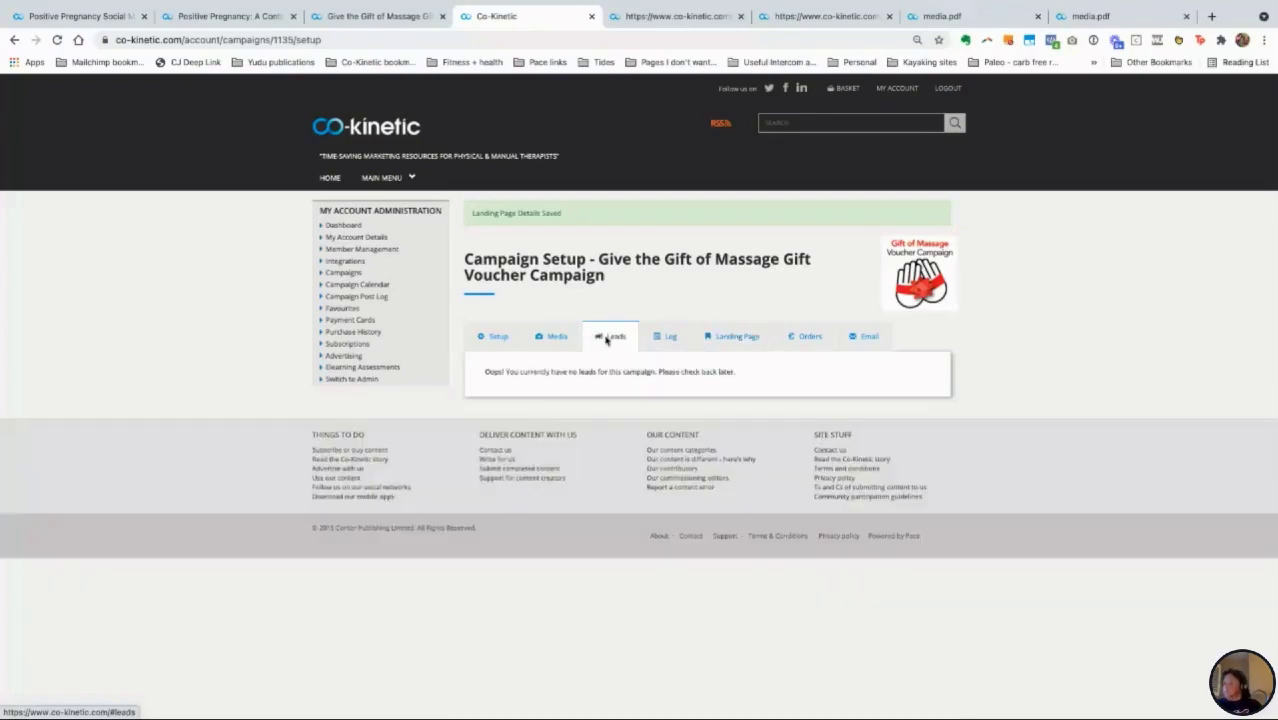
left_click(807, 337)
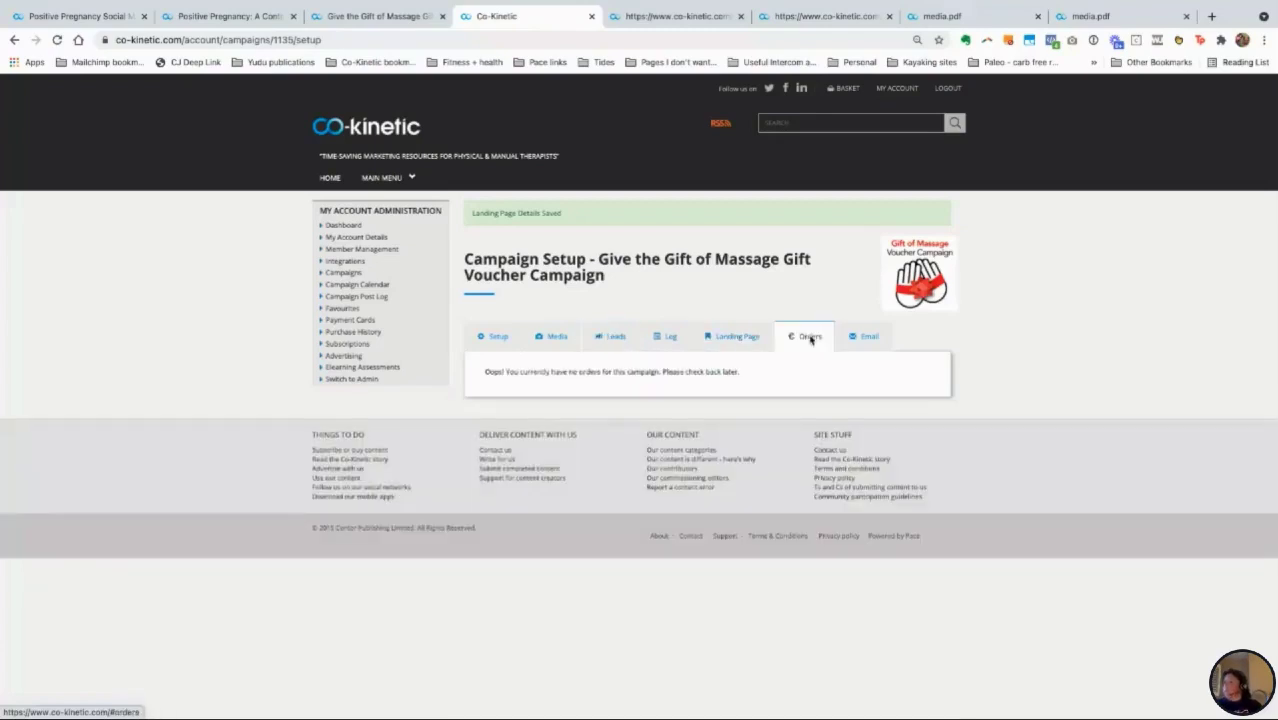
Step: Browse the Media tab's ready-made social posts, like 'You're one massage away from a good mood'
left_click(557, 338)
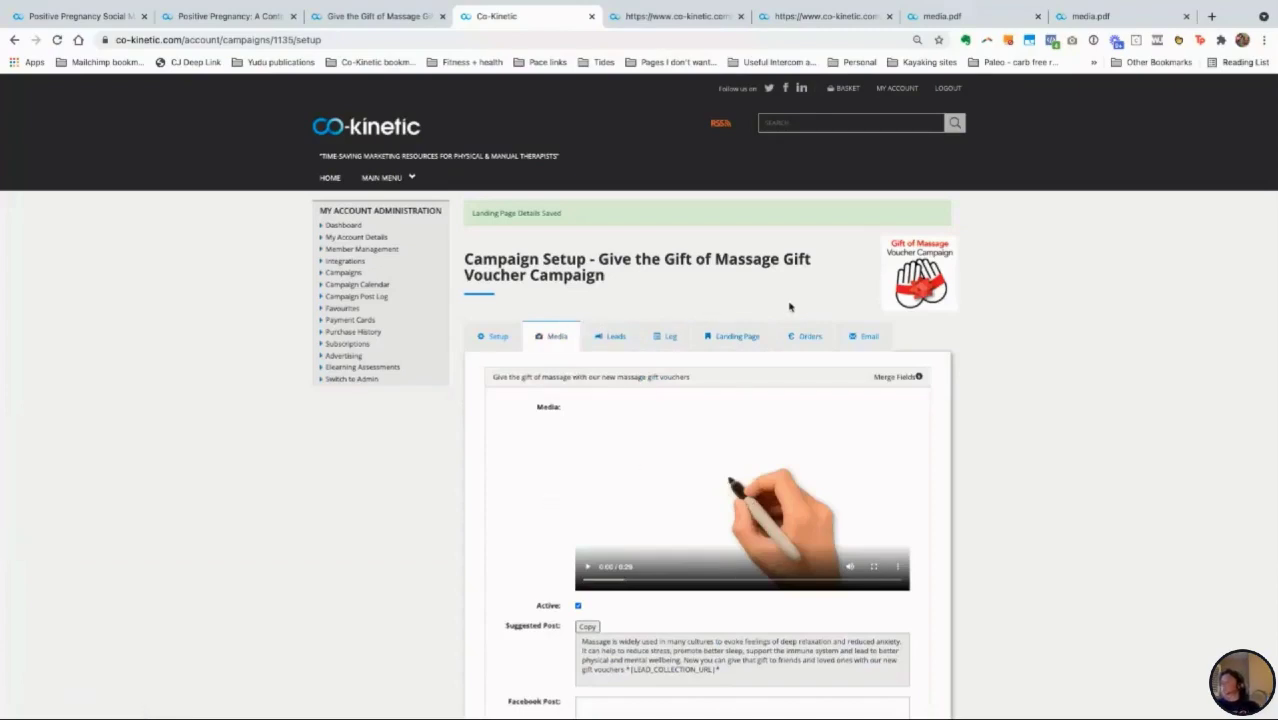
scroll(790, 307, "down", 5)
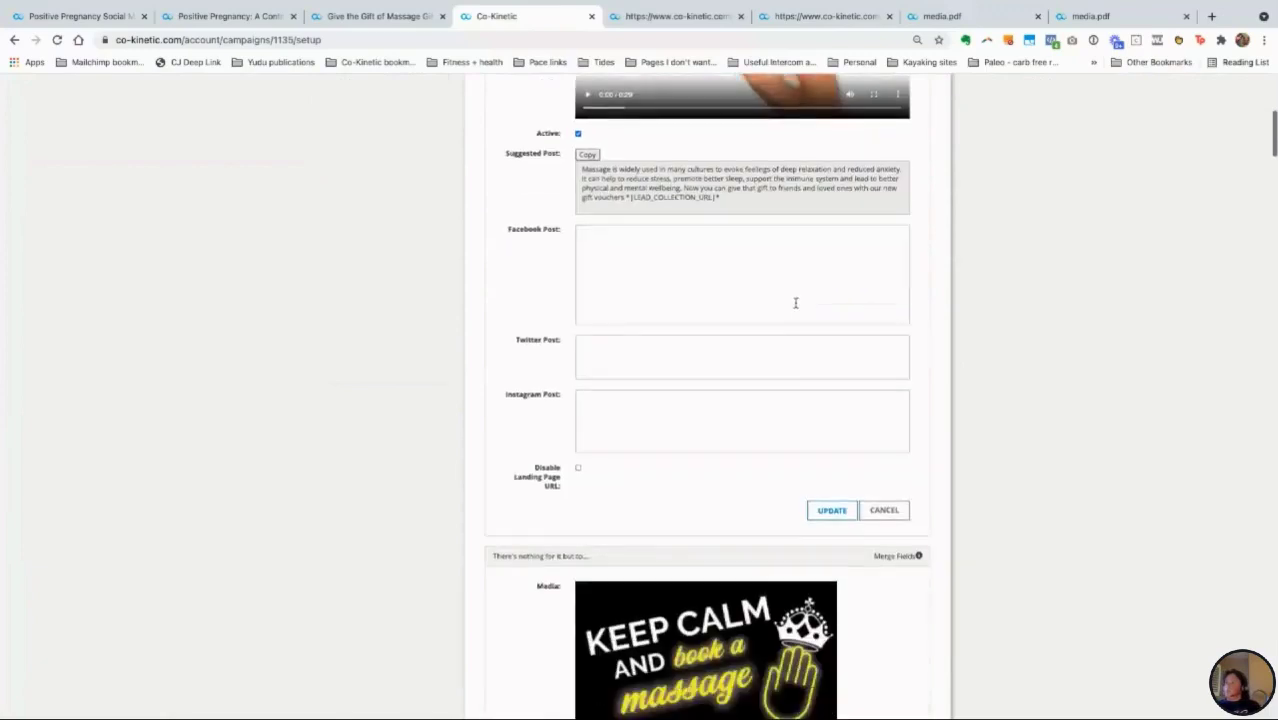
scroll(796, 305, "down", 6)
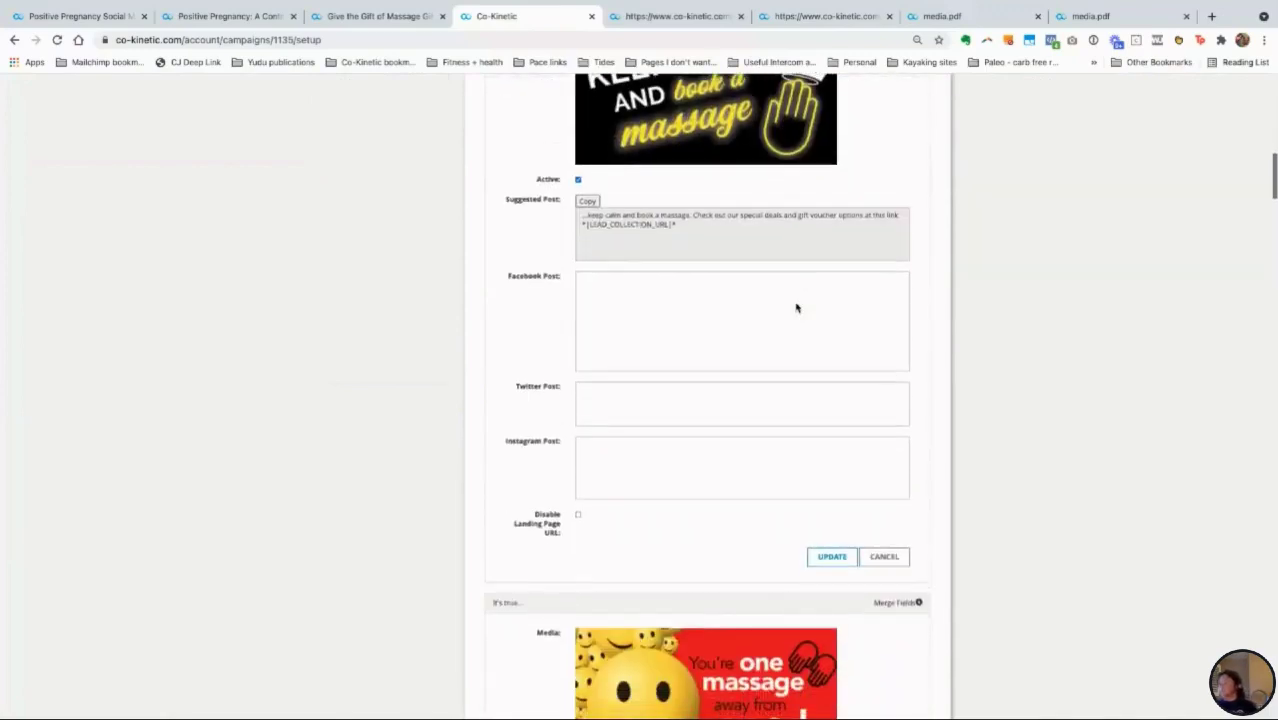
scroll(796, 307, "down", 3)
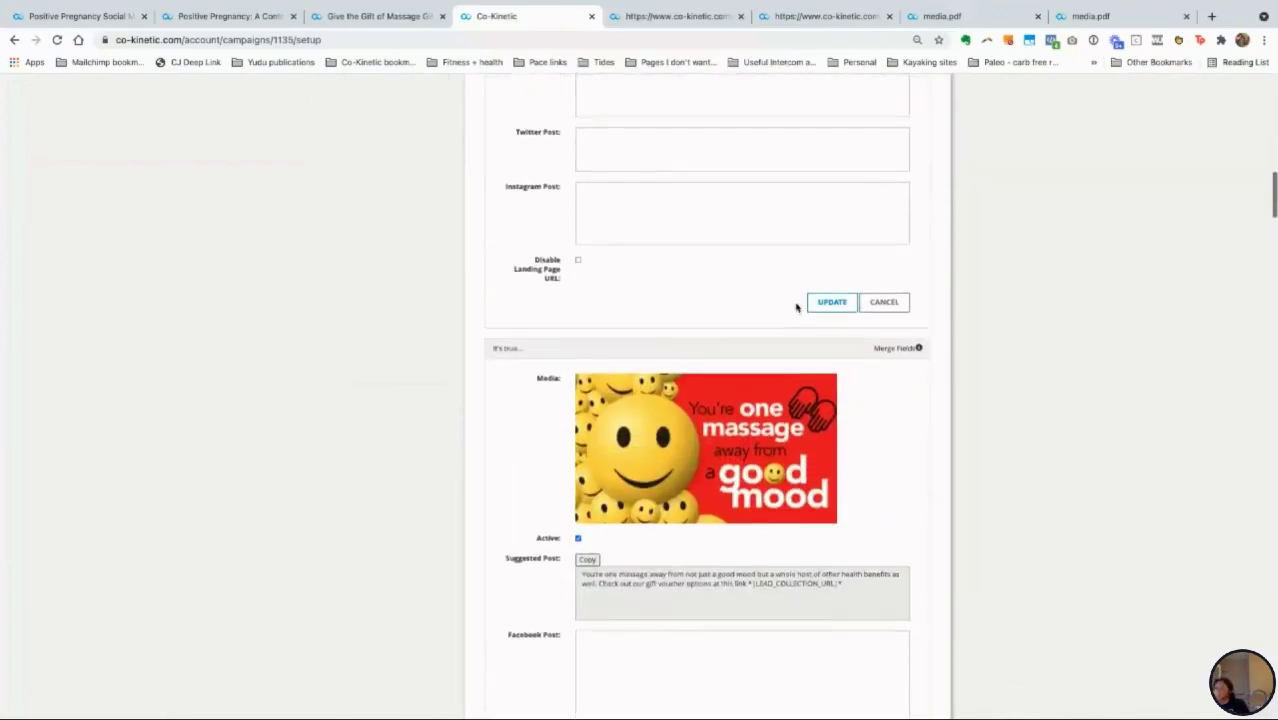
scroll(796, 307, "down", 6)
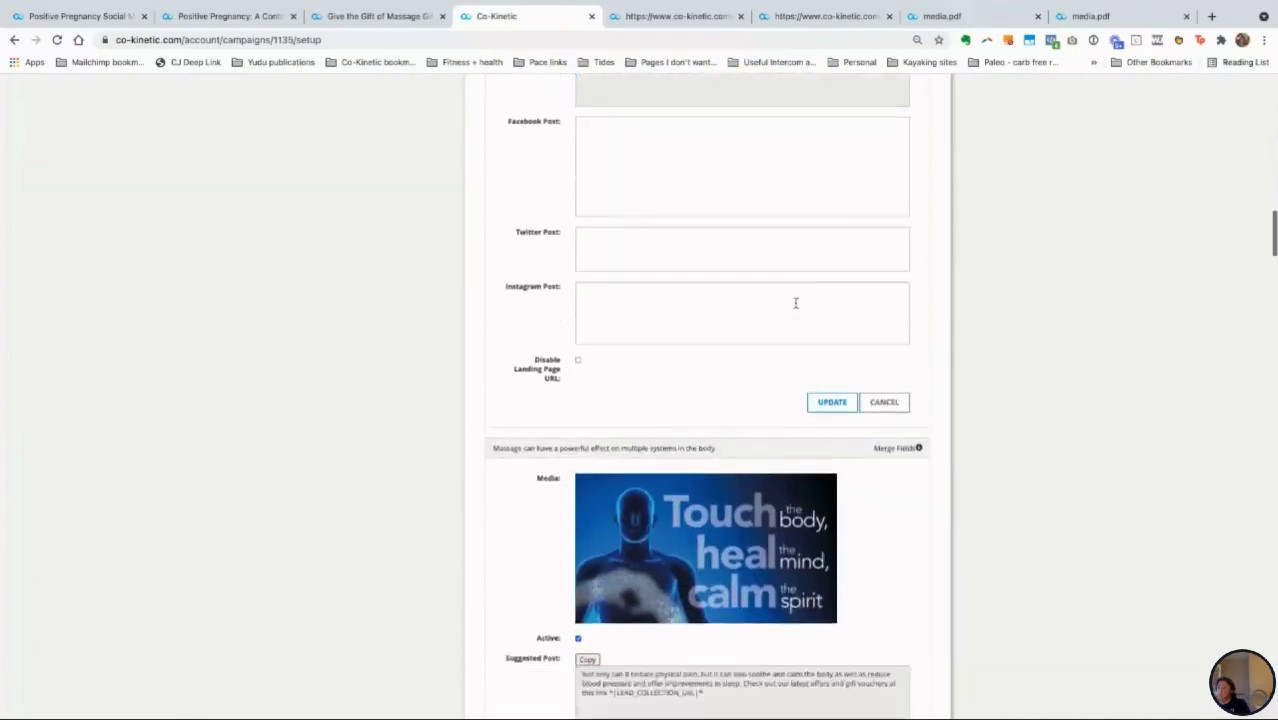
scroll(796, 303, "down", 8)
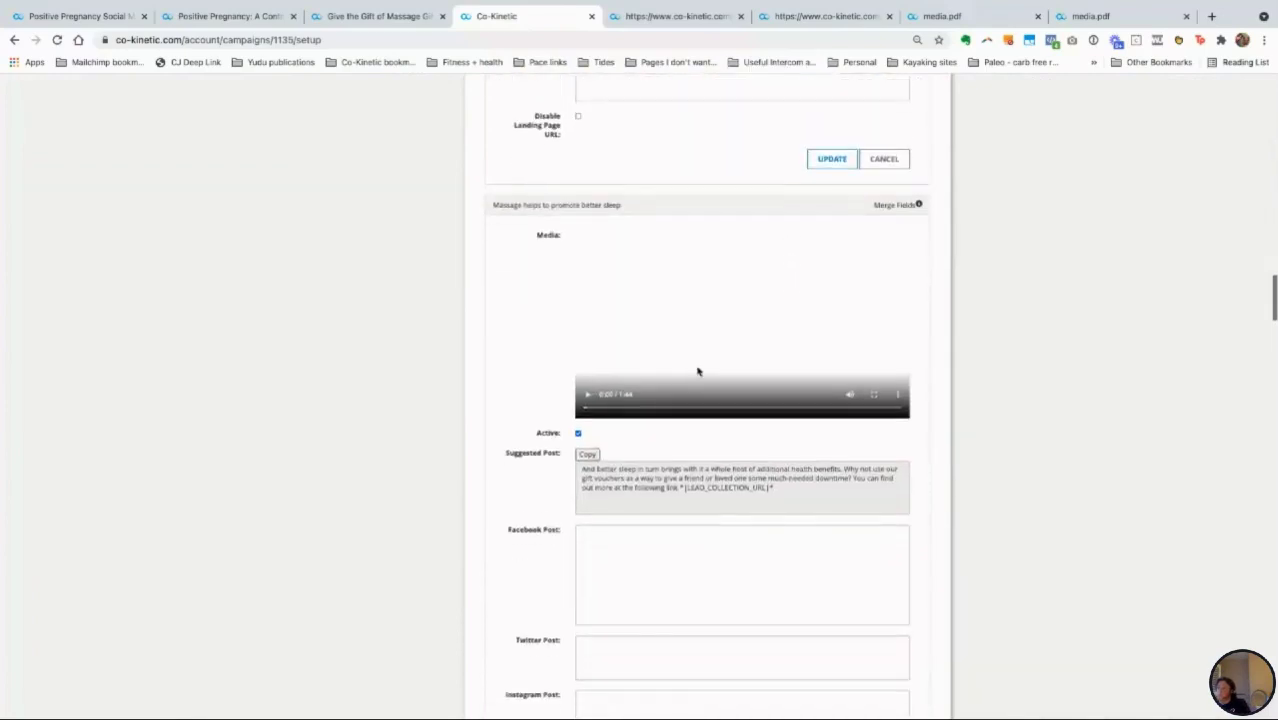
scroll(642, 397, "down", 3)
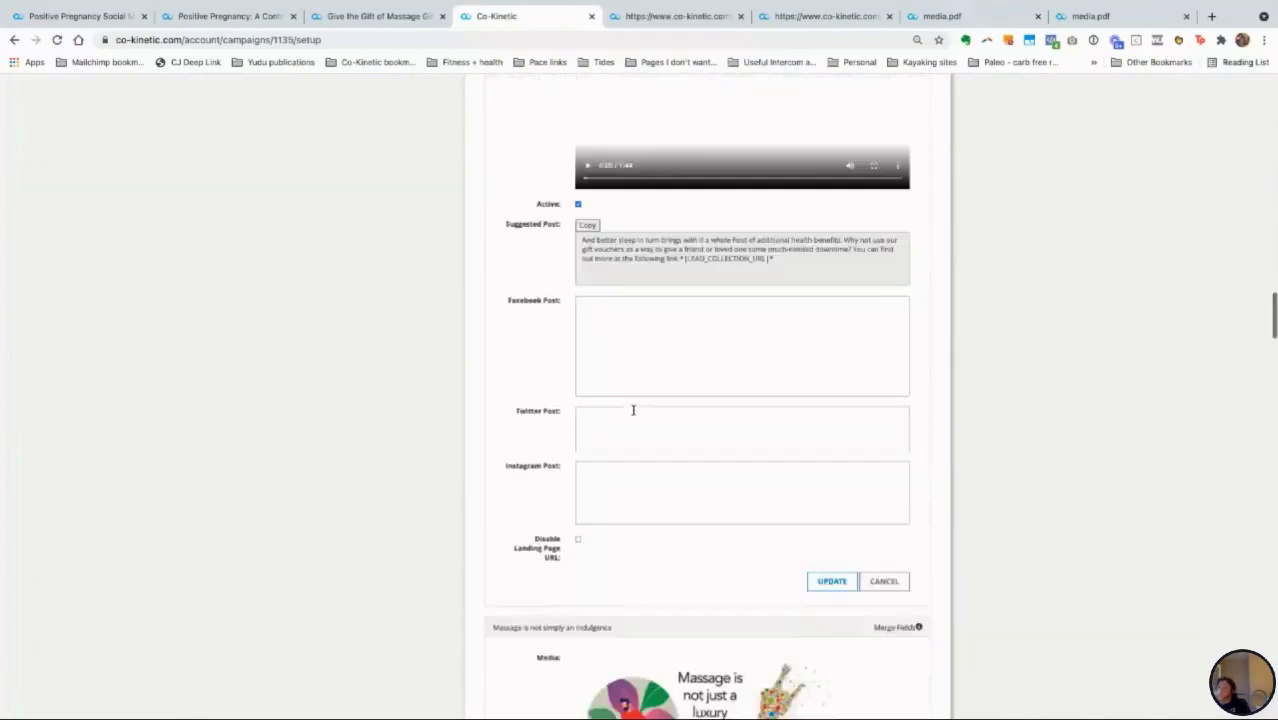
scroll(633, 410, "down", 6)
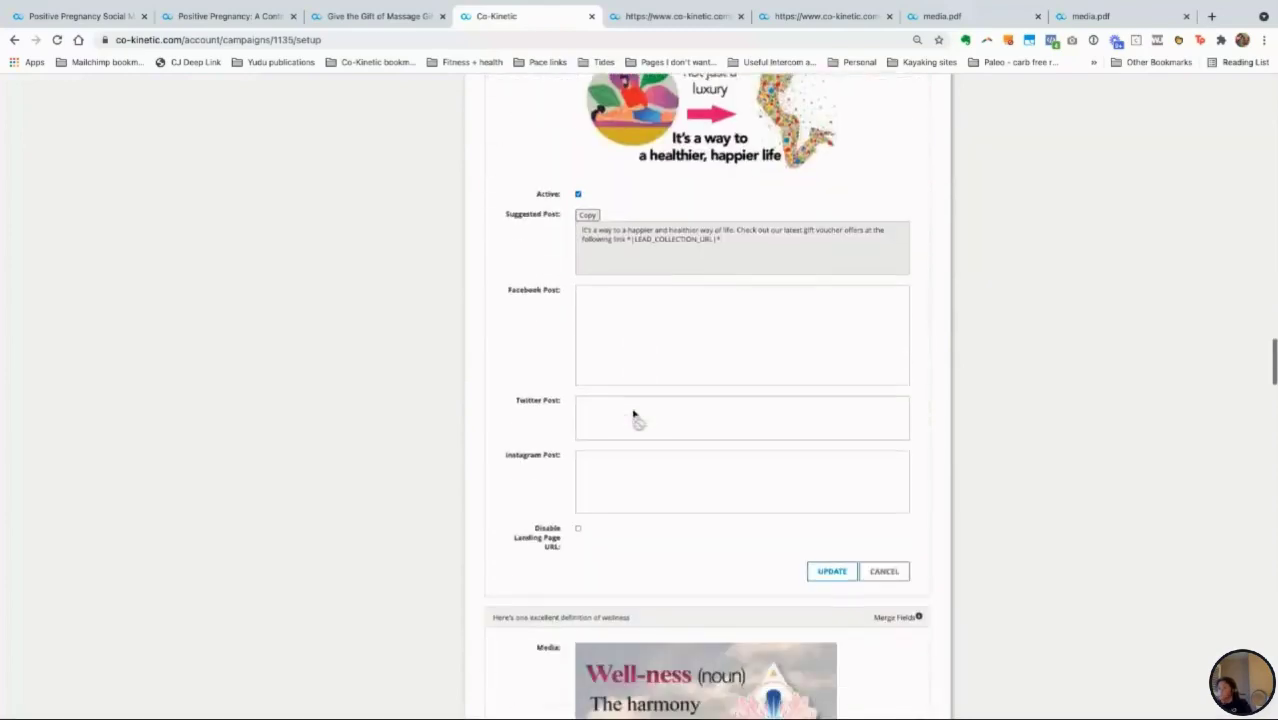
scroll(633, 410, "down", 3)
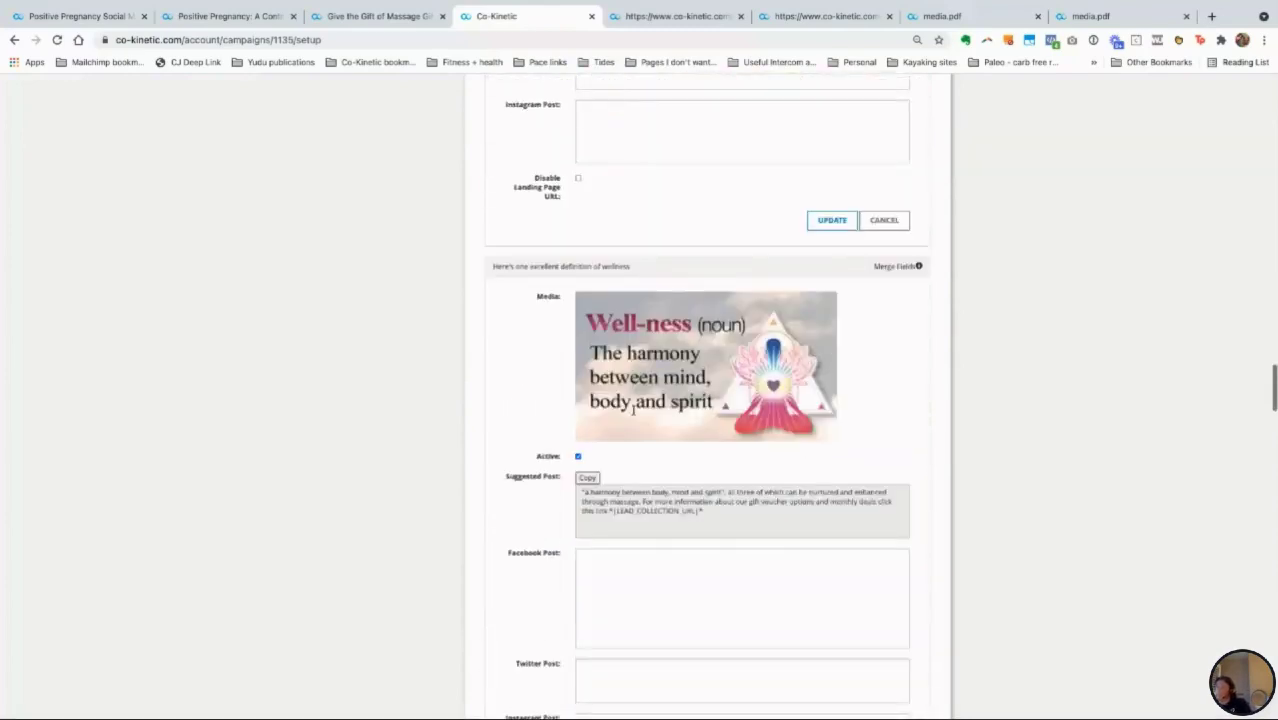
scroll(633, 410, "down", 2)
scroll(633, 405, "up", 15)
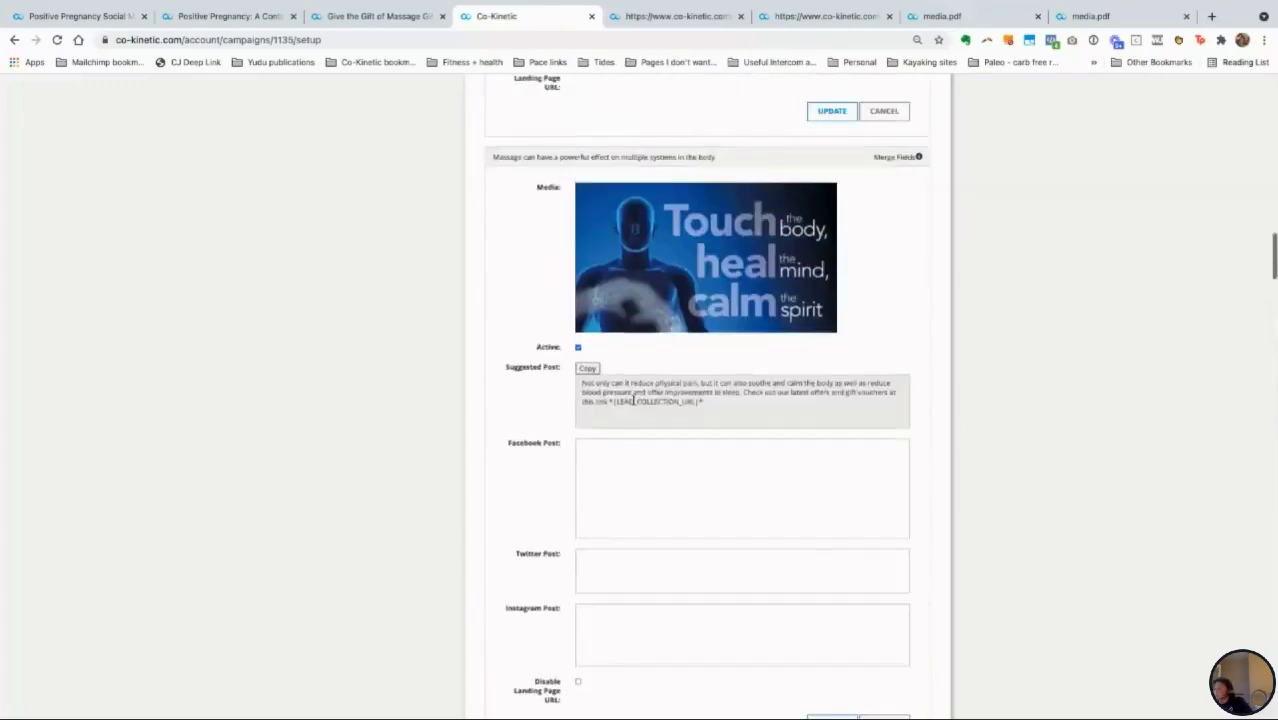
scroll(633, 400, "up", 7)
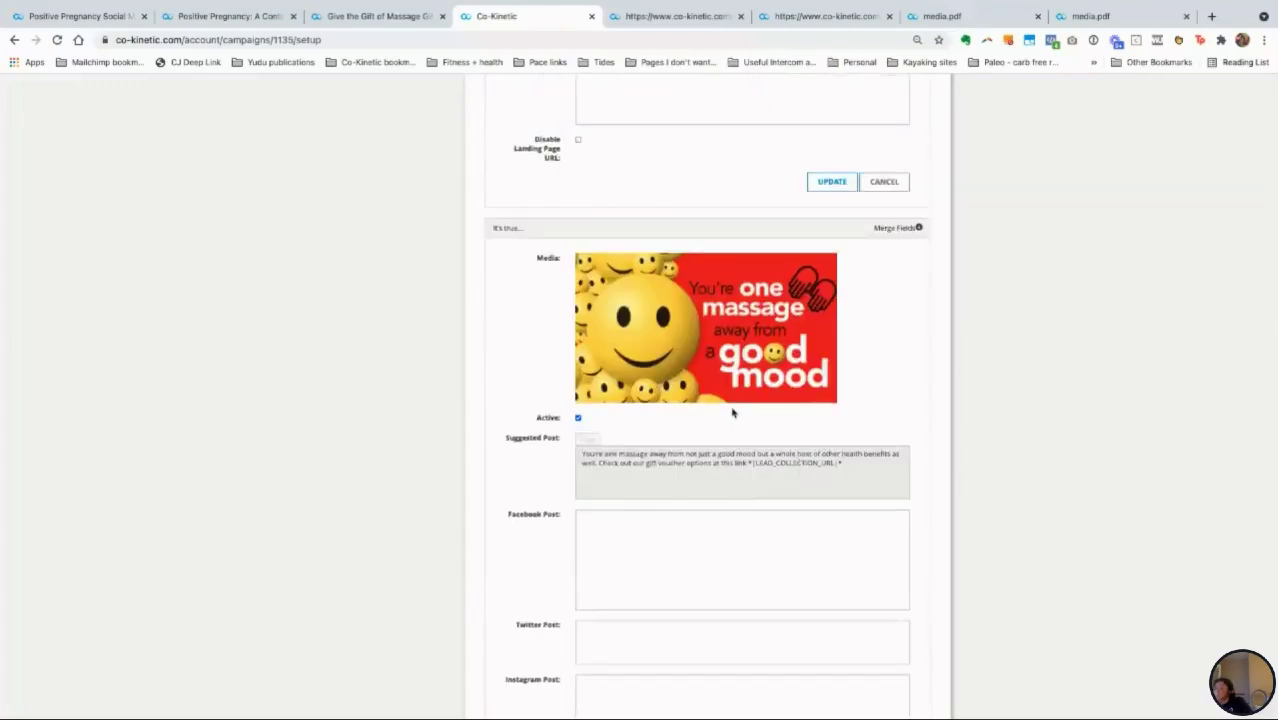
scroll(733, 413, "up", 10)
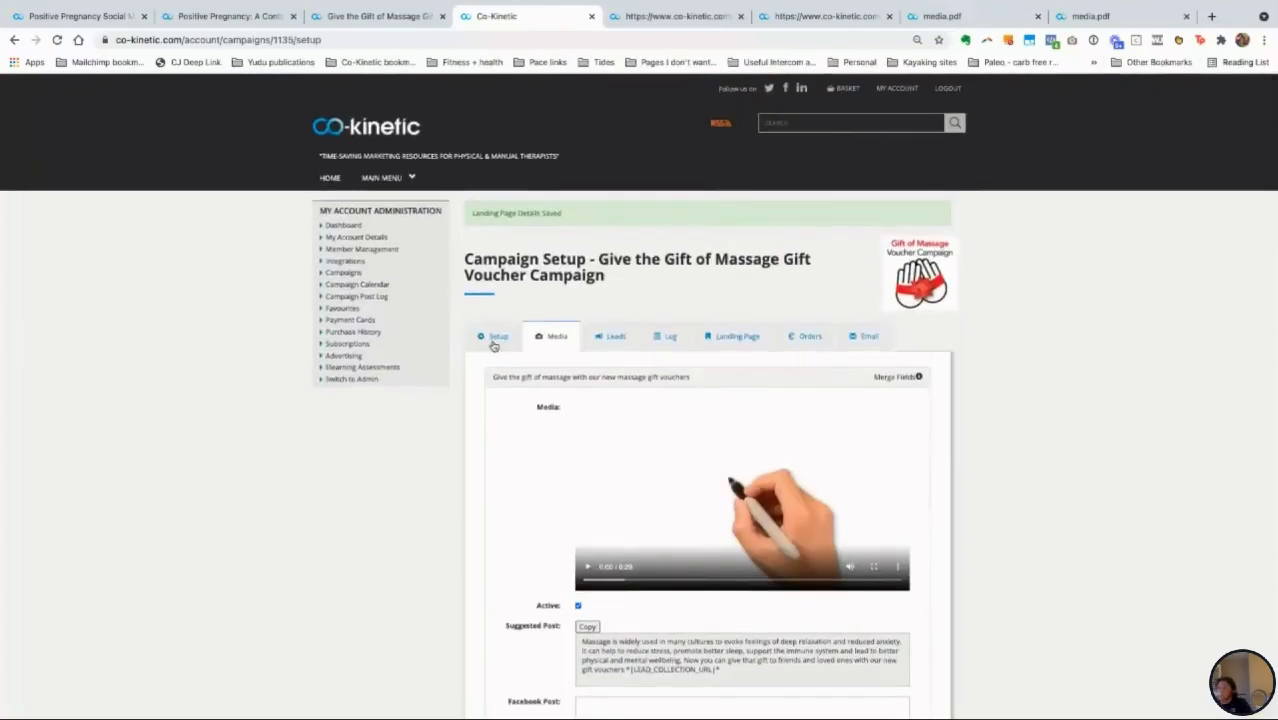
Step: Copy the Personal Delivery Page URL from the Setup tab and switch to the landing page tab
left_click(493, 337)
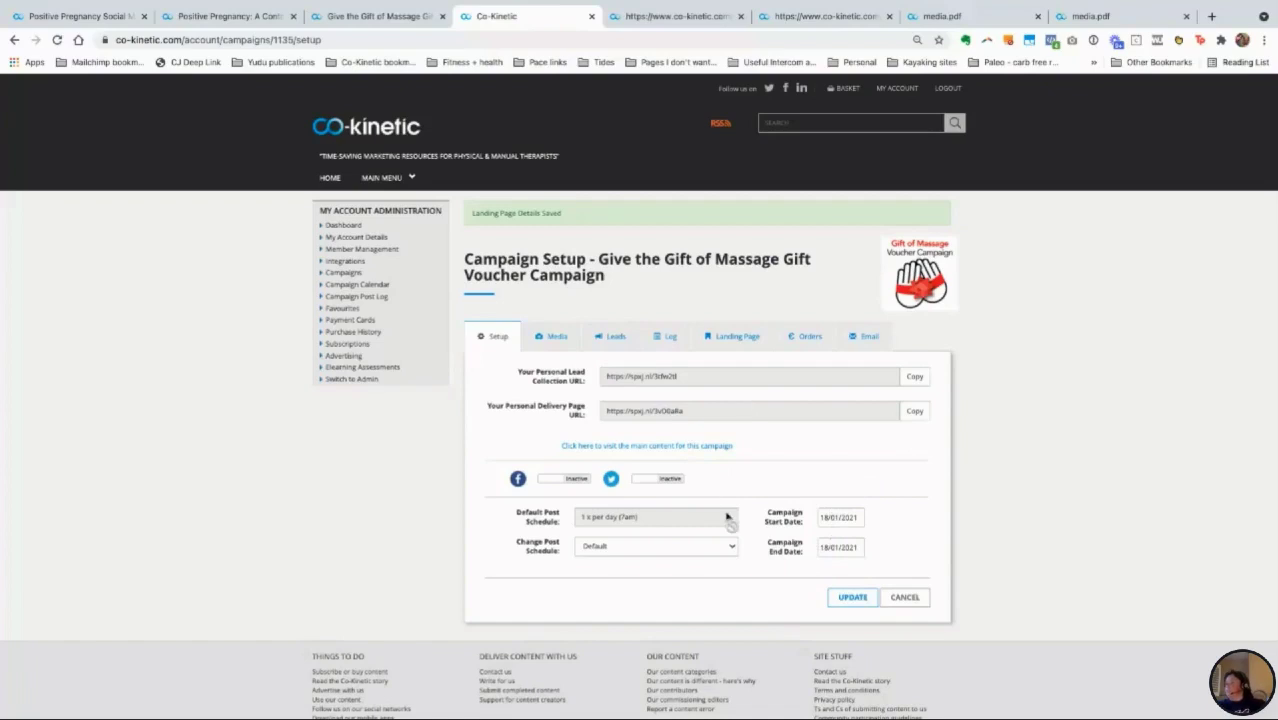
left_click(738, 340)
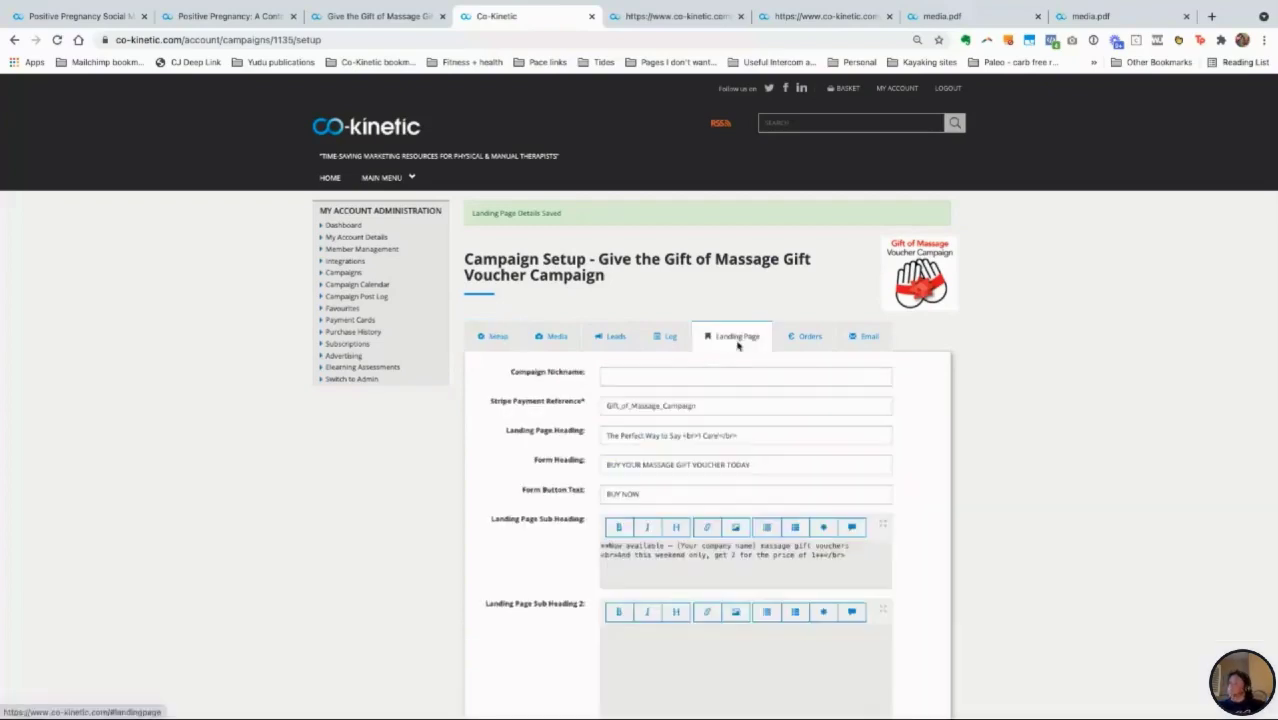
left_click(496, 342)
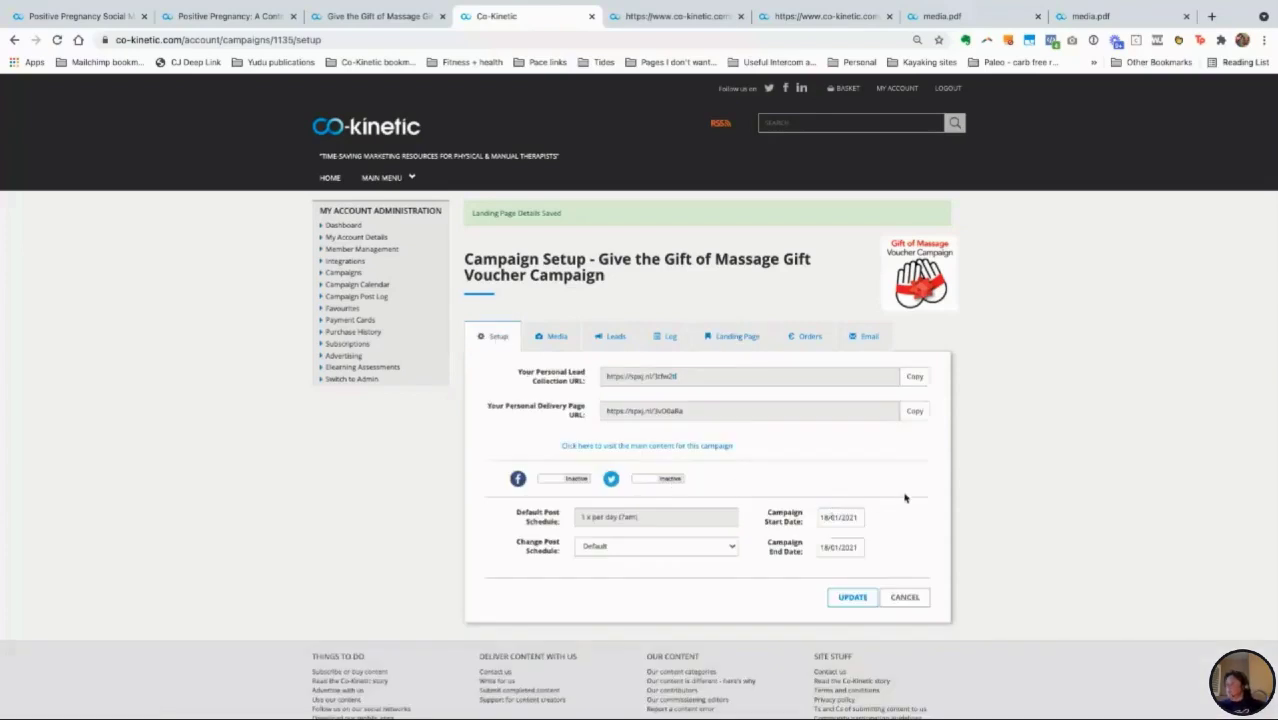
left_click(916, 413)
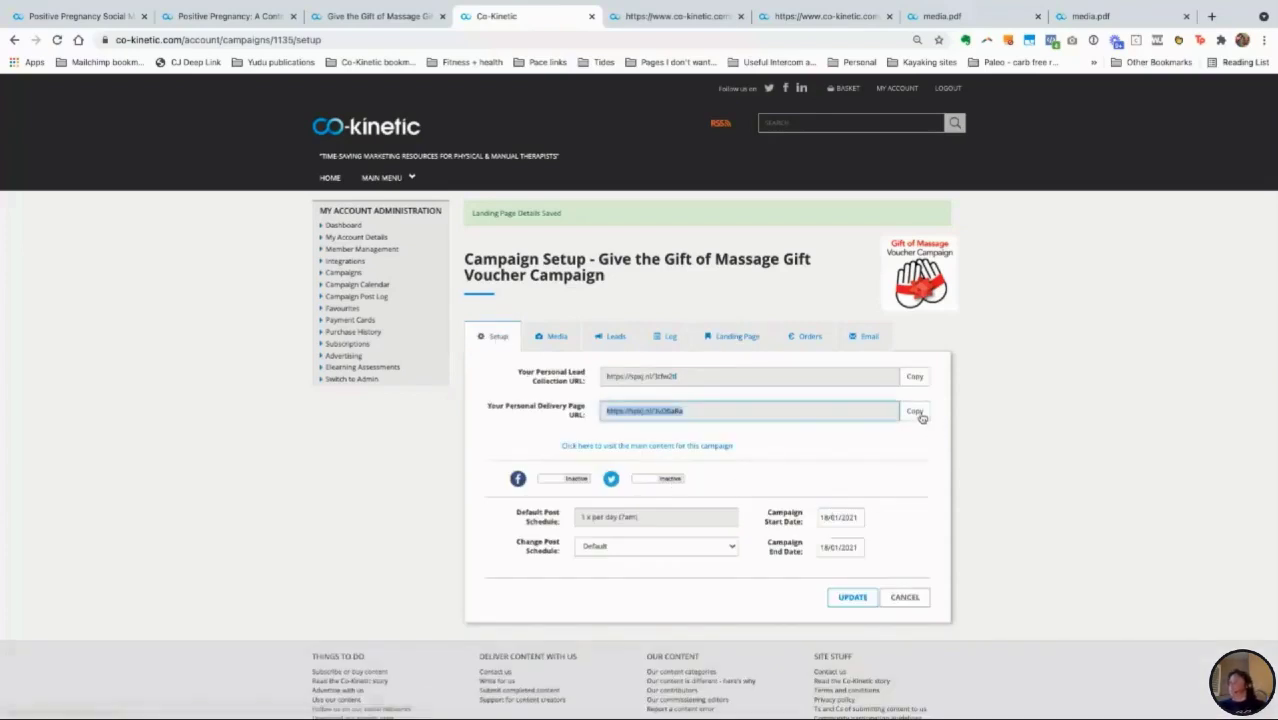
left_click(686, 17)
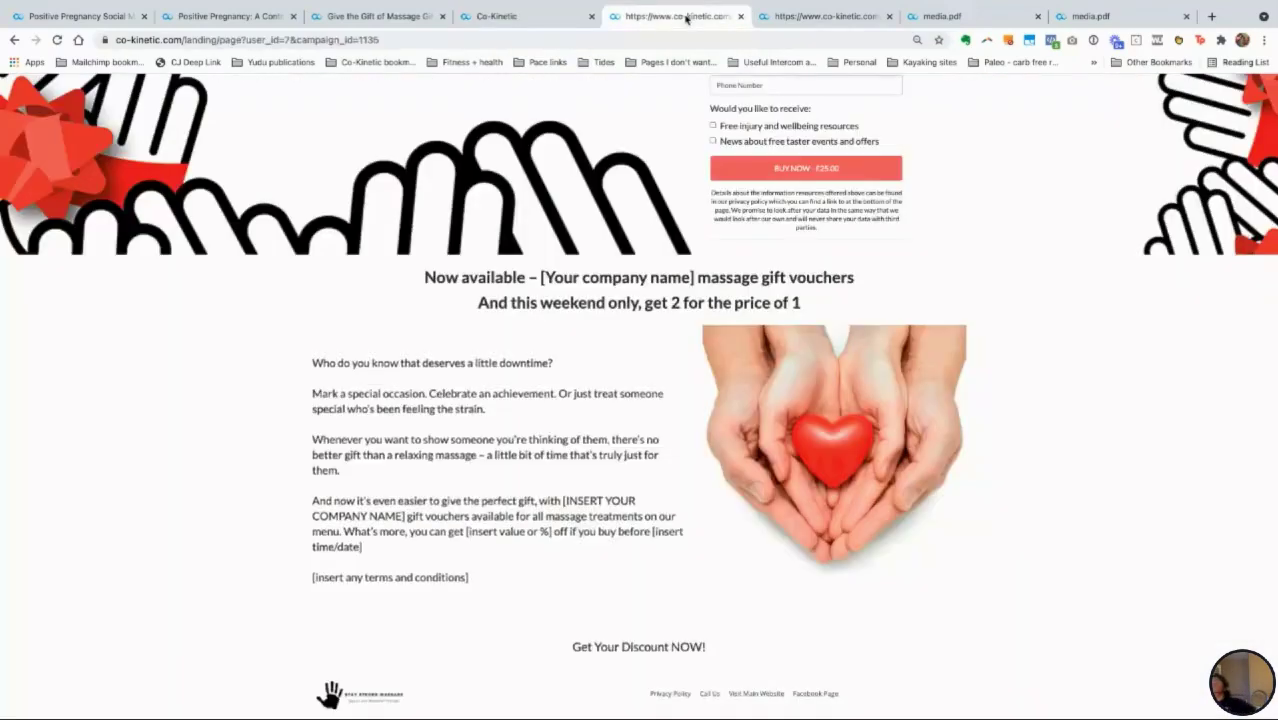
Step: Open the pasted delivery page link and inspect the £50 'Your Gift of Massage' voucher PDF
left_click(567, 41)
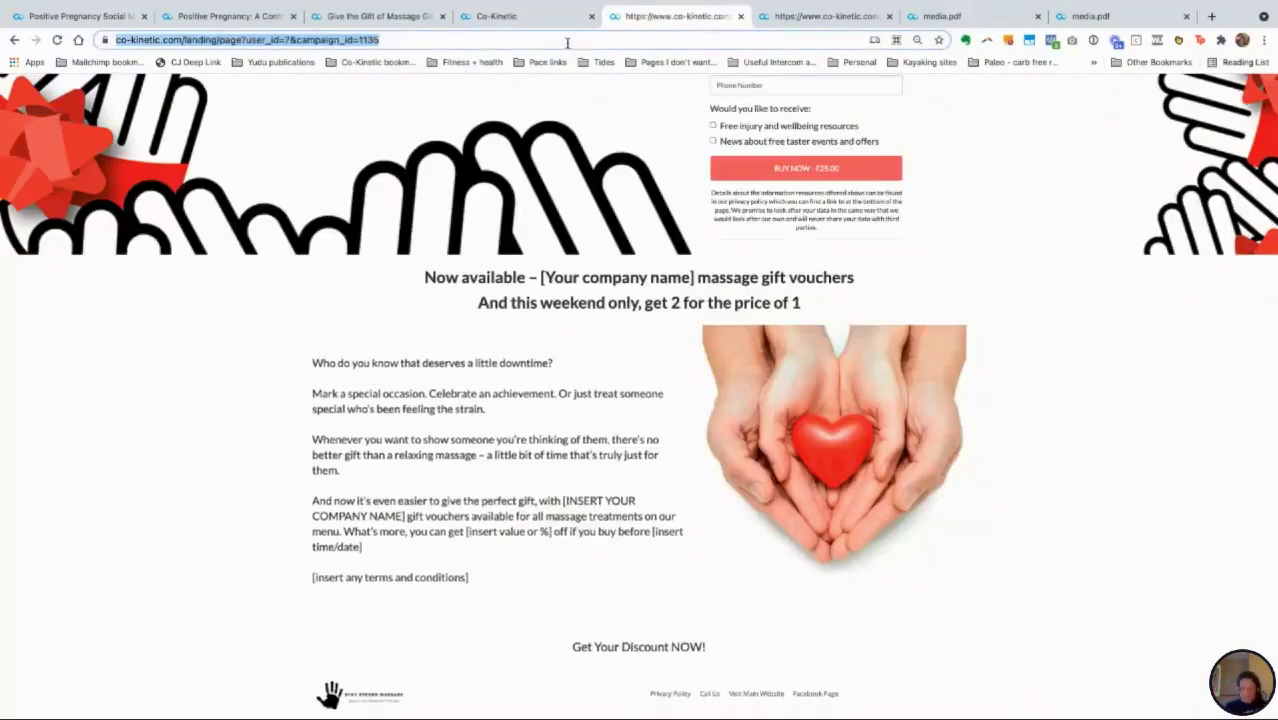
key("ctrl+v")
key("Return")
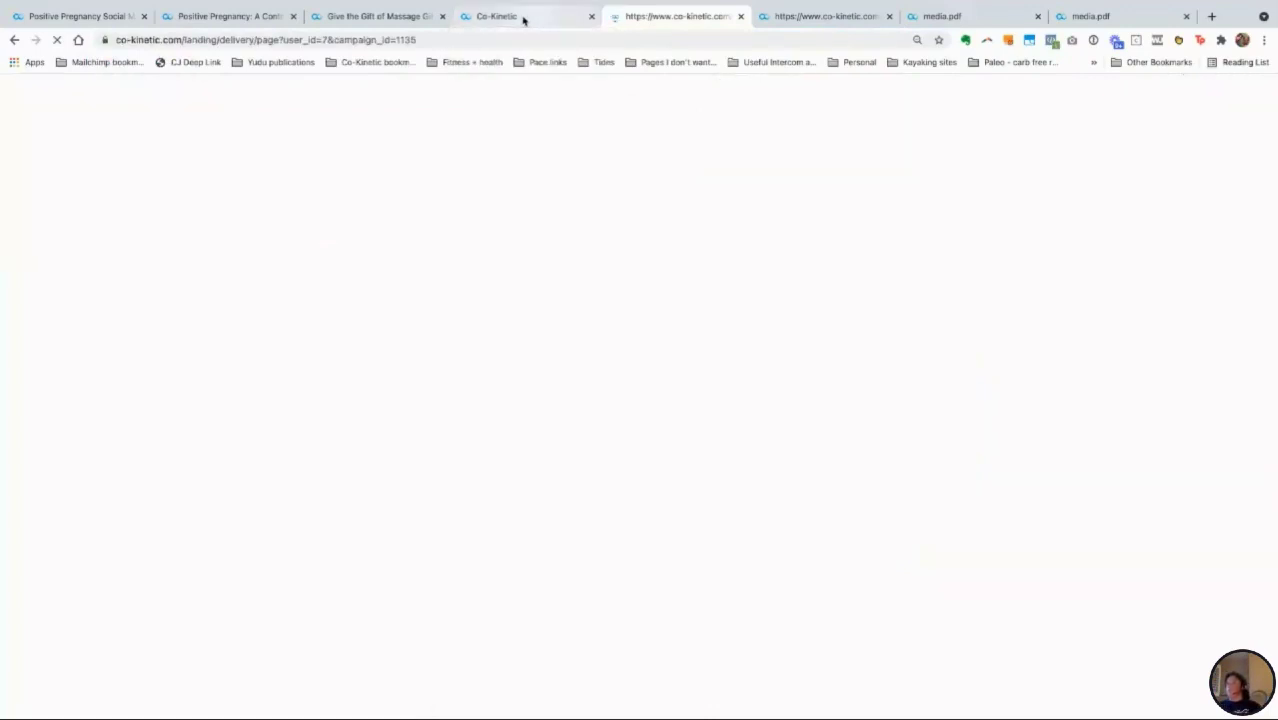
left_click(524, 18)
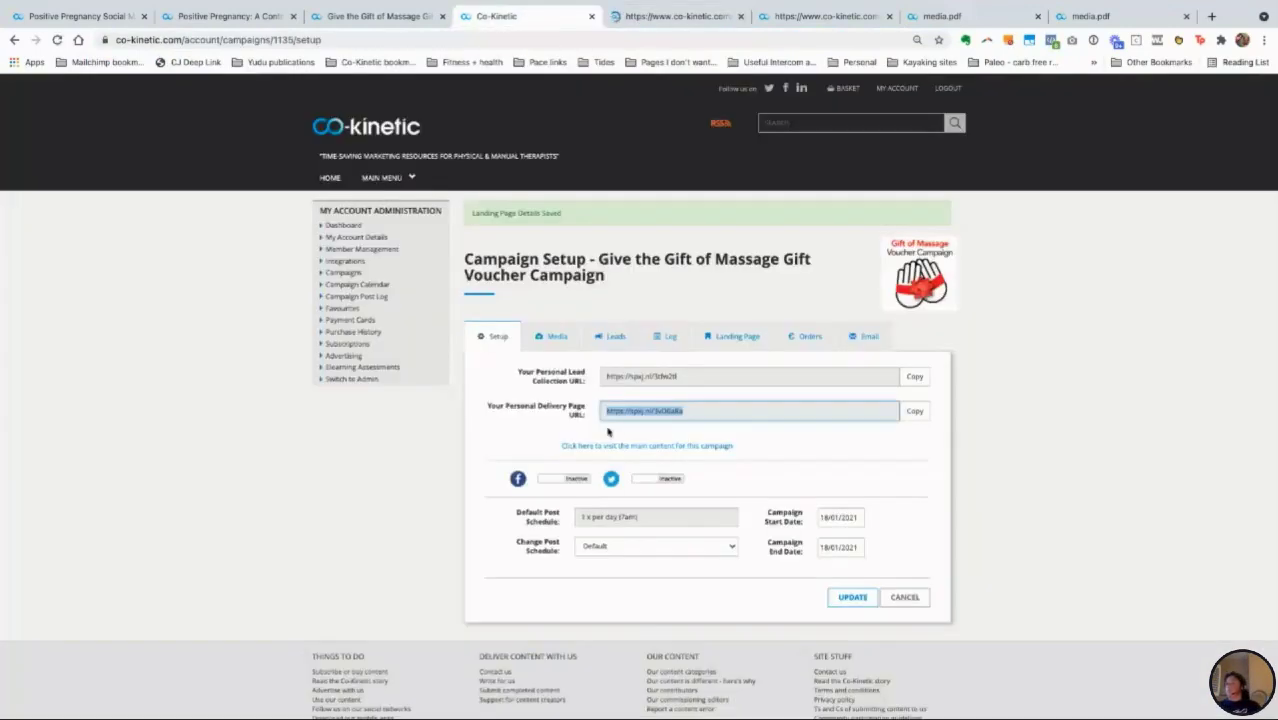
left_click(660, 18)
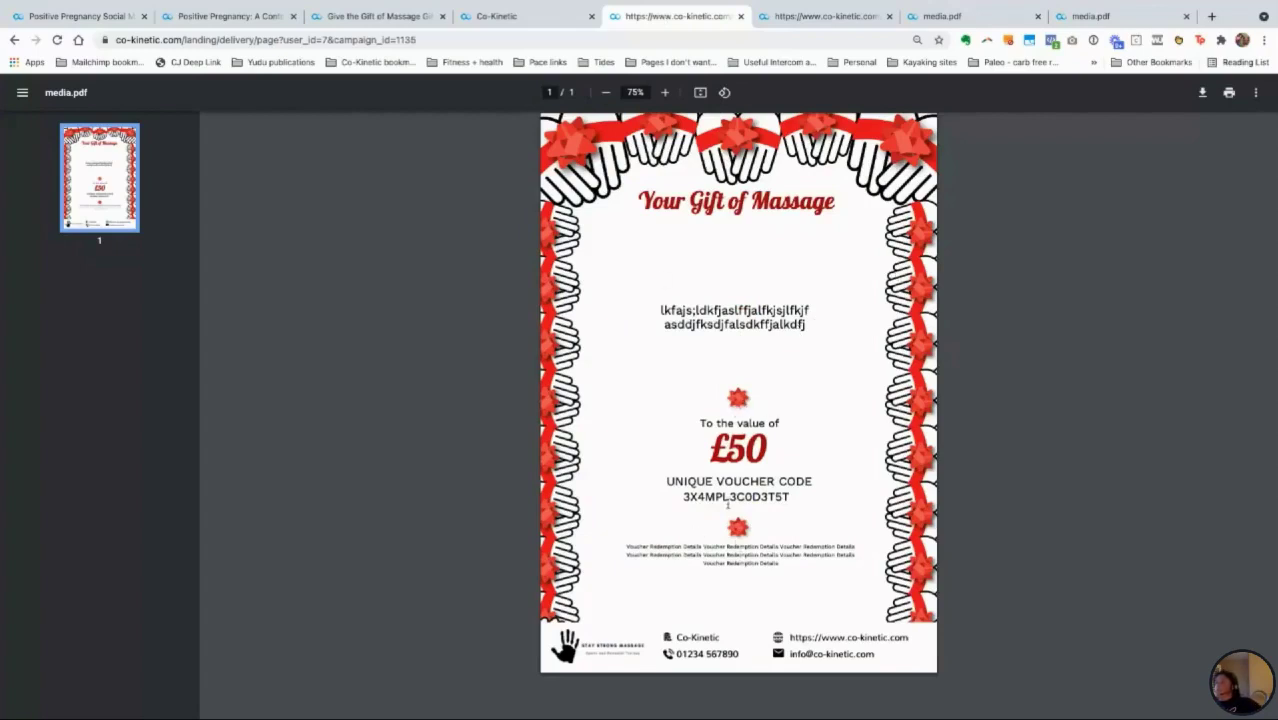
left_click(516, 17)
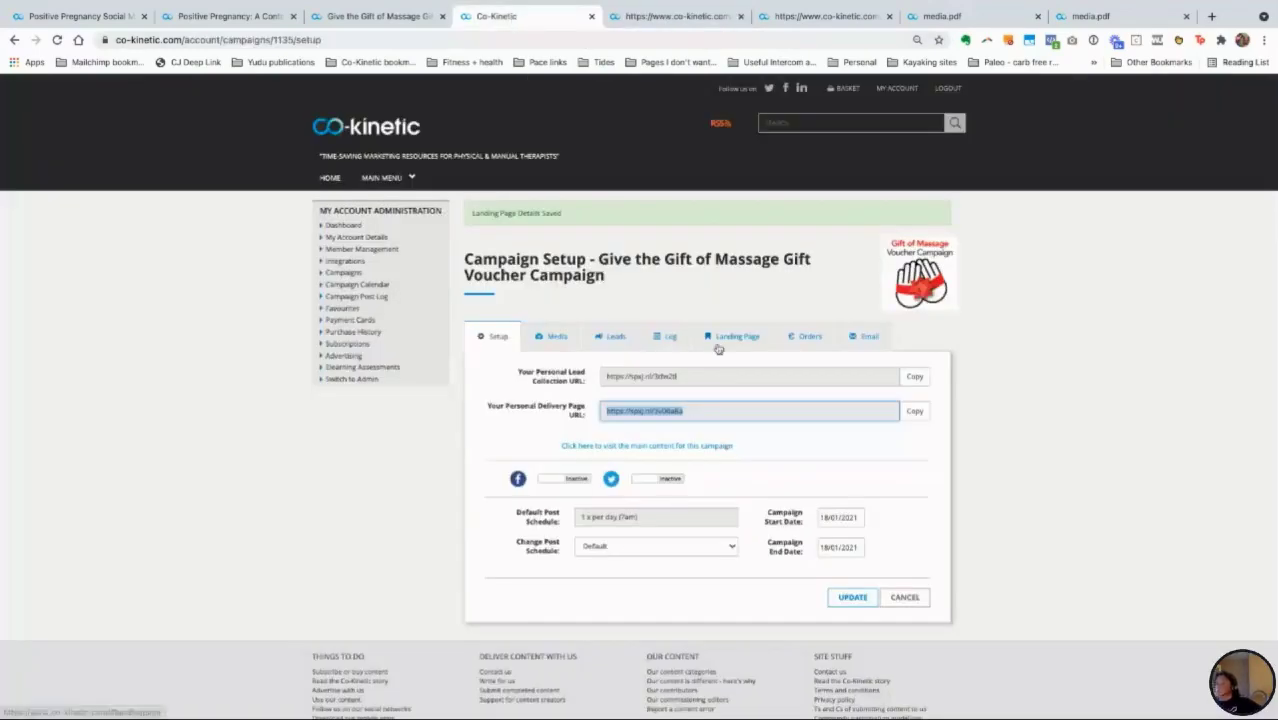
Step: Save the voucher campaign's Landing Page settings with UPDATE
left_click(712, 342)
scroll(543, 515, "down", 10)
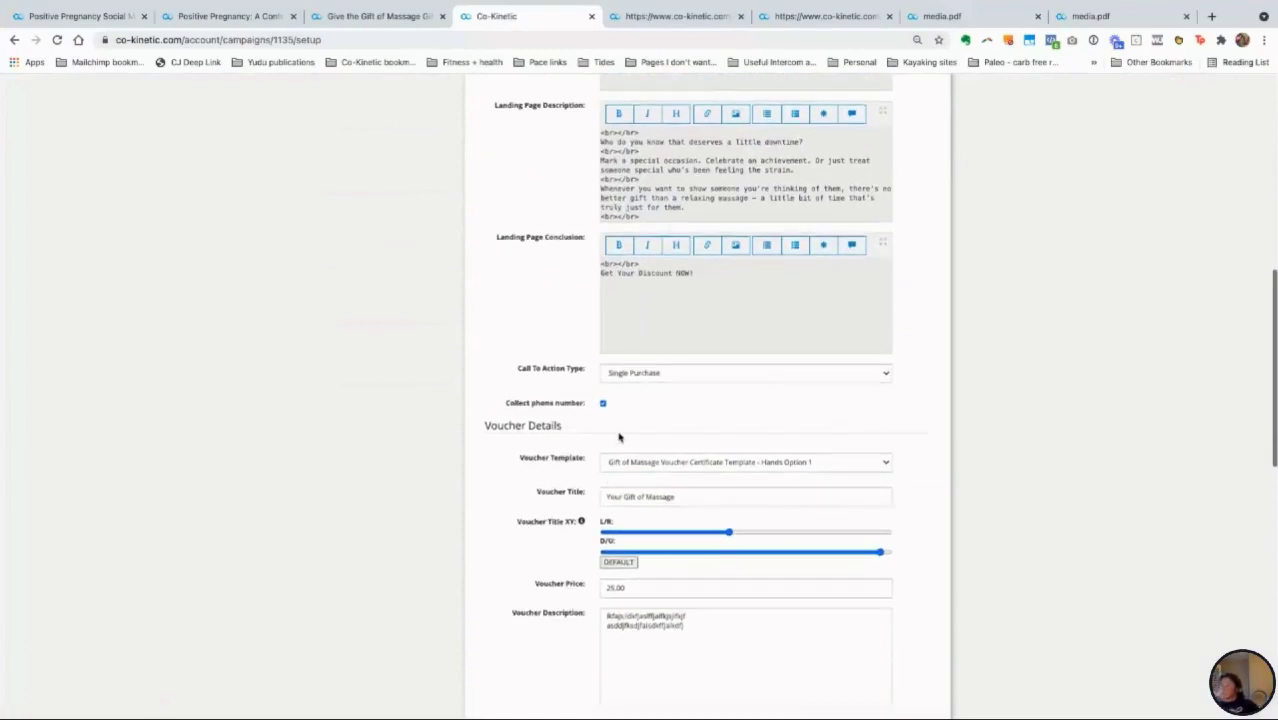
scroll(700, 440, "down", 15)
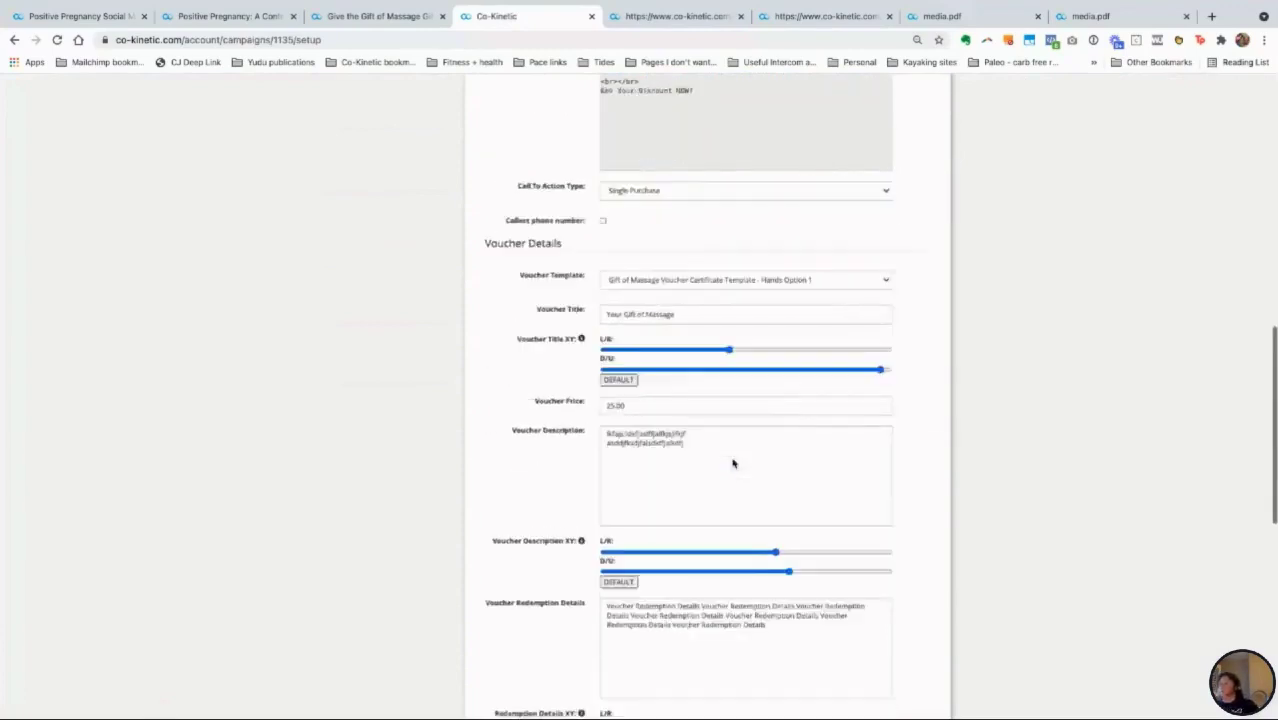
left_click(800, 536)
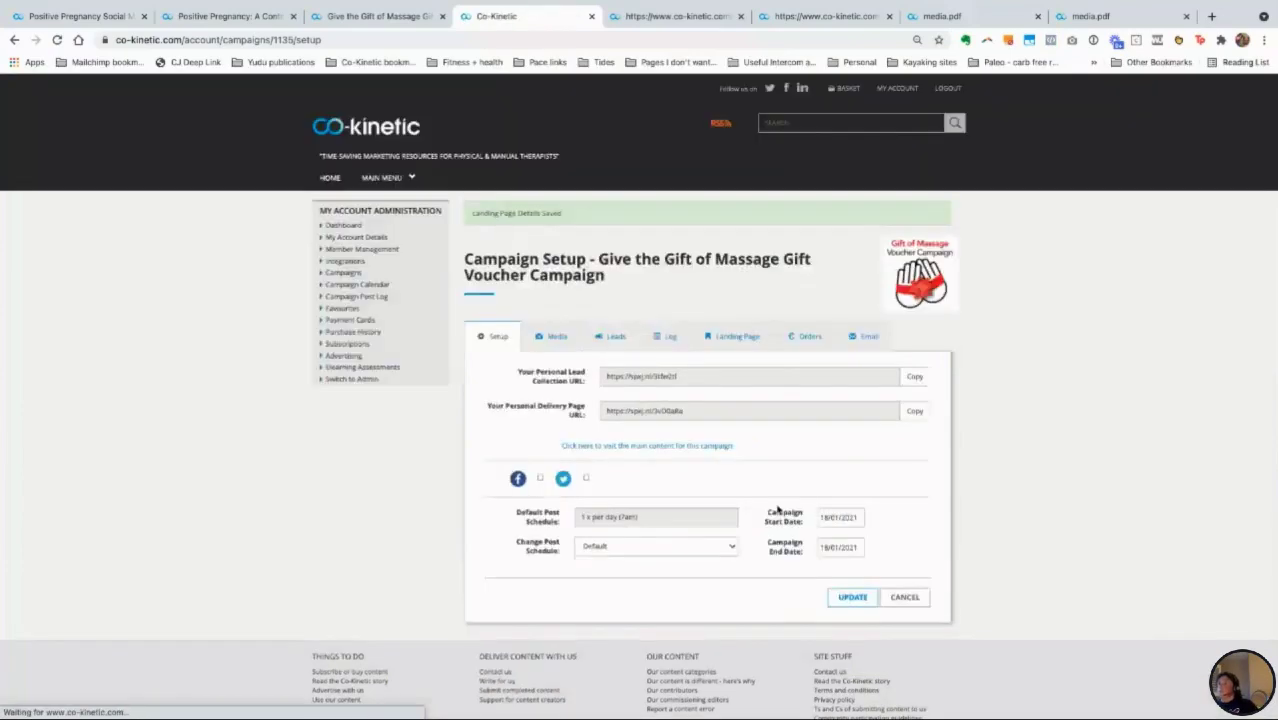
Step: Review the voucher details: Hands Option 1 template, 'Your Gift of Massage' title, 25.00 price, 50 redemption value
left_click(737, 336)
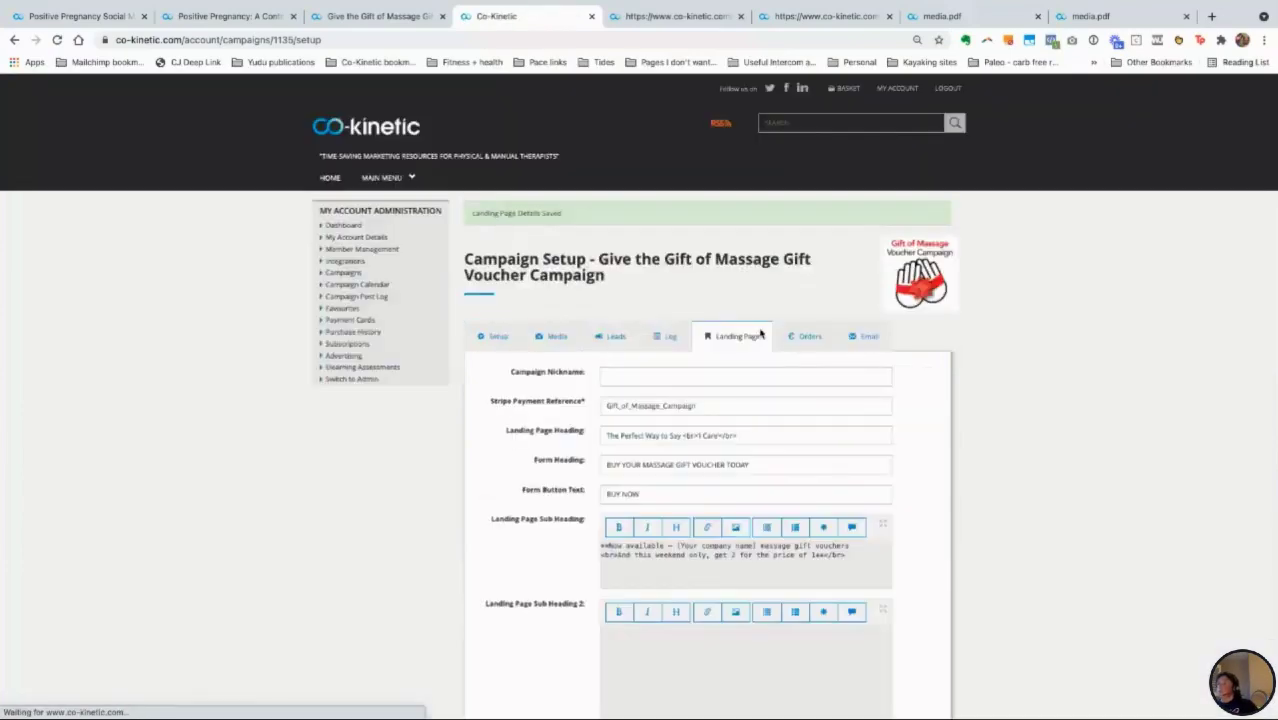
scroll(704, 564, "down", 2)
scroll(704, 564, "down", 4)
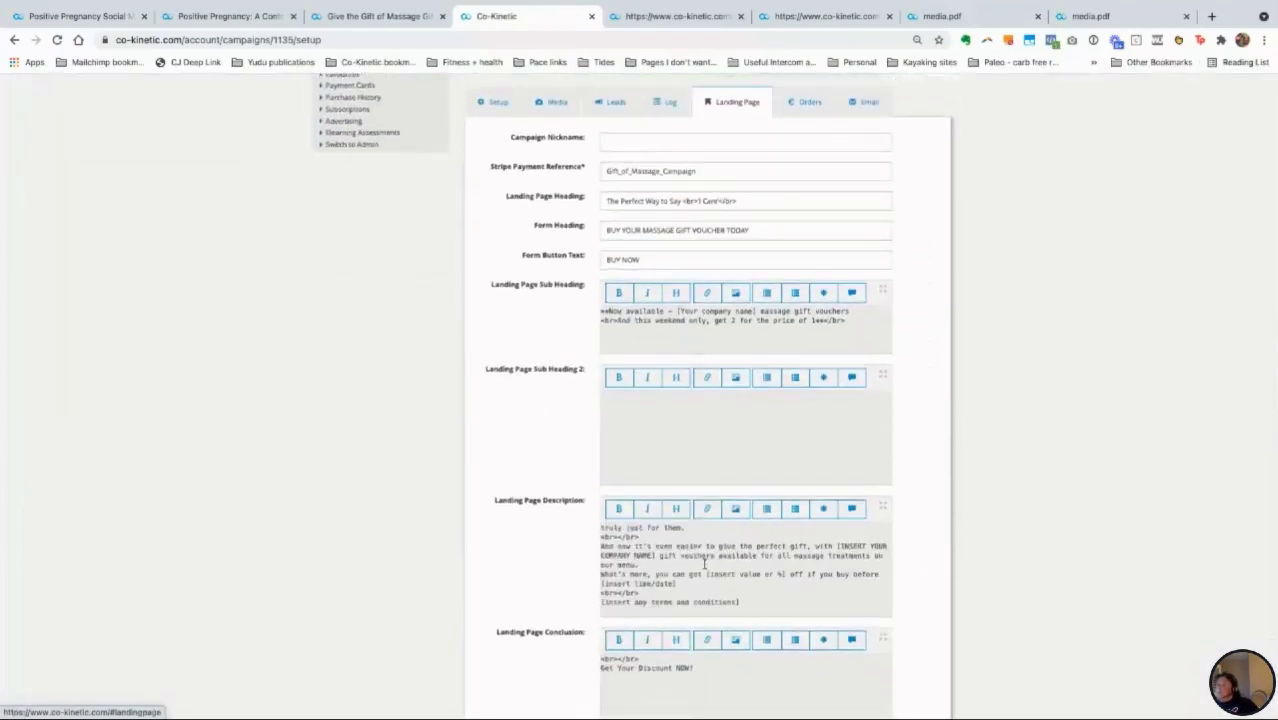
scroll(704, 564, "down", 3)
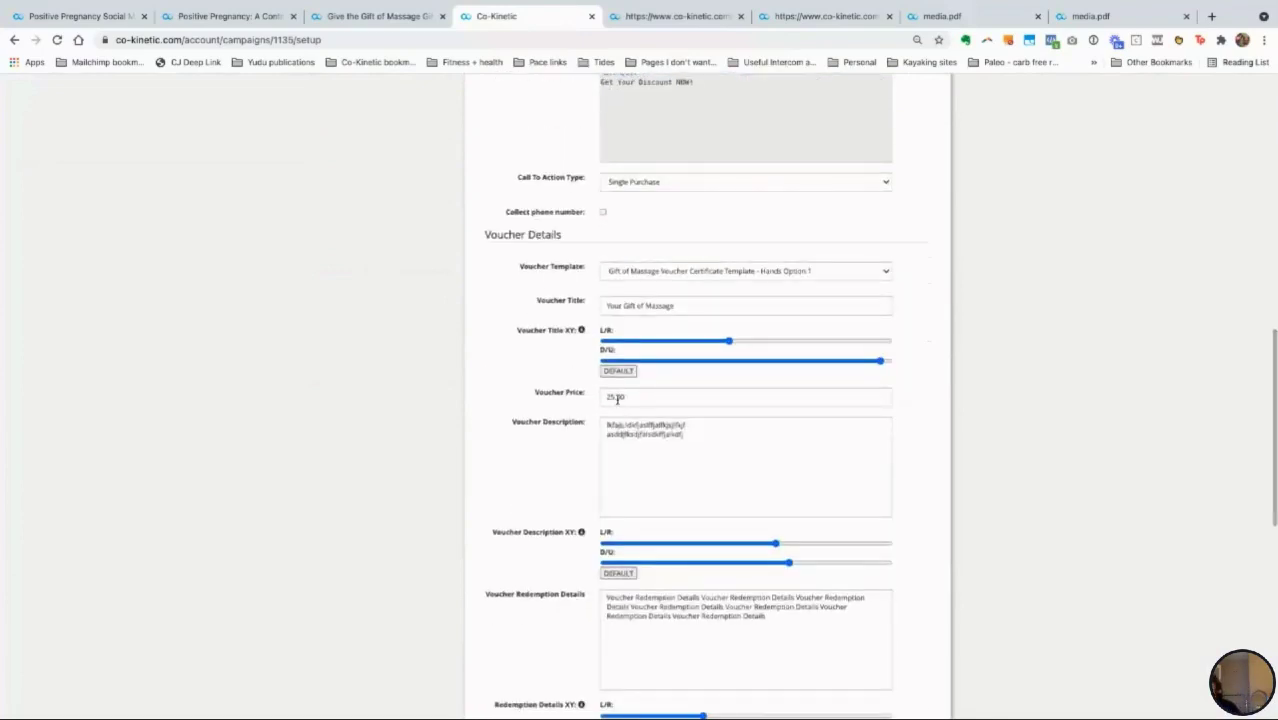
scroll(617, 400, "down", 3)
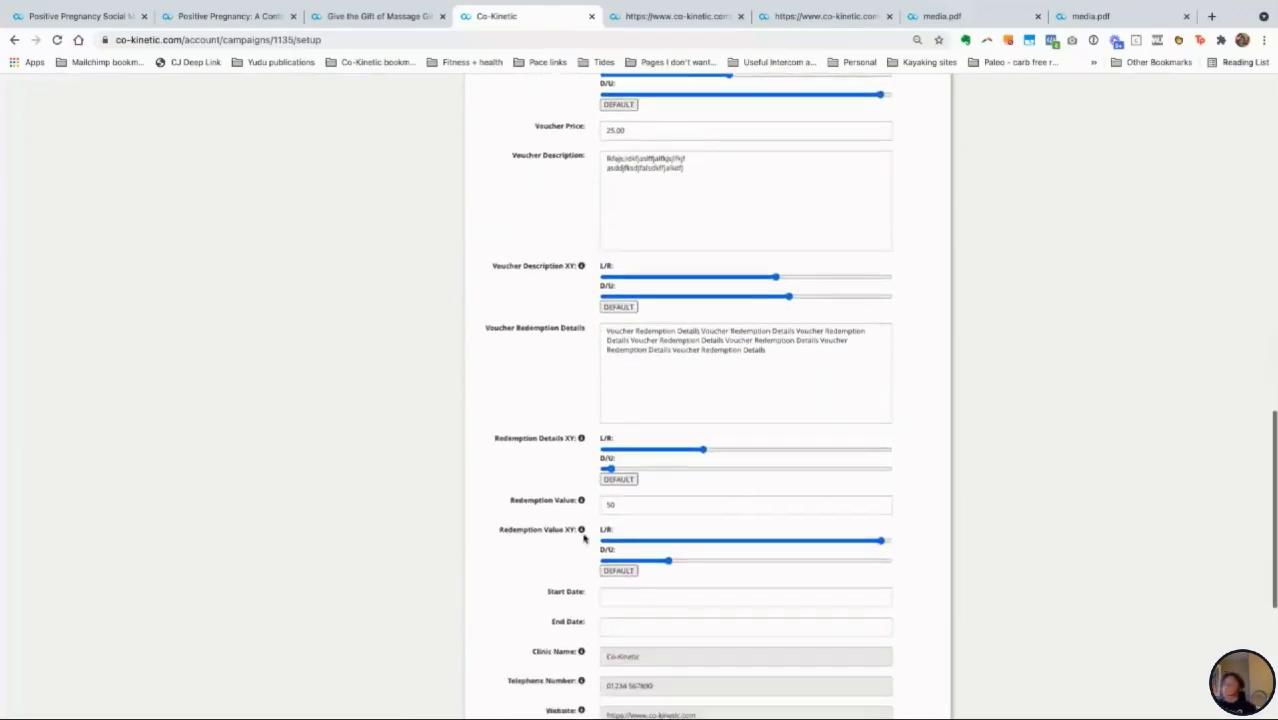
mouse_move(584, 505)
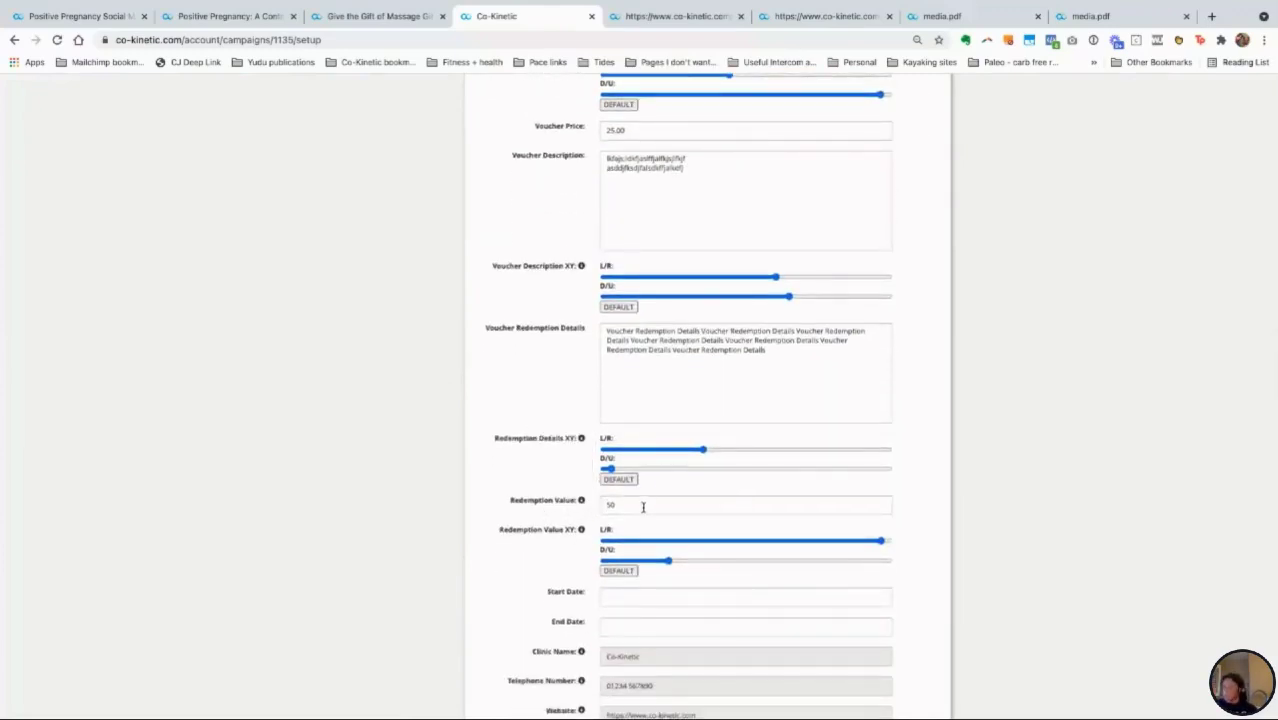
scroll(642, 505, "down", 1)
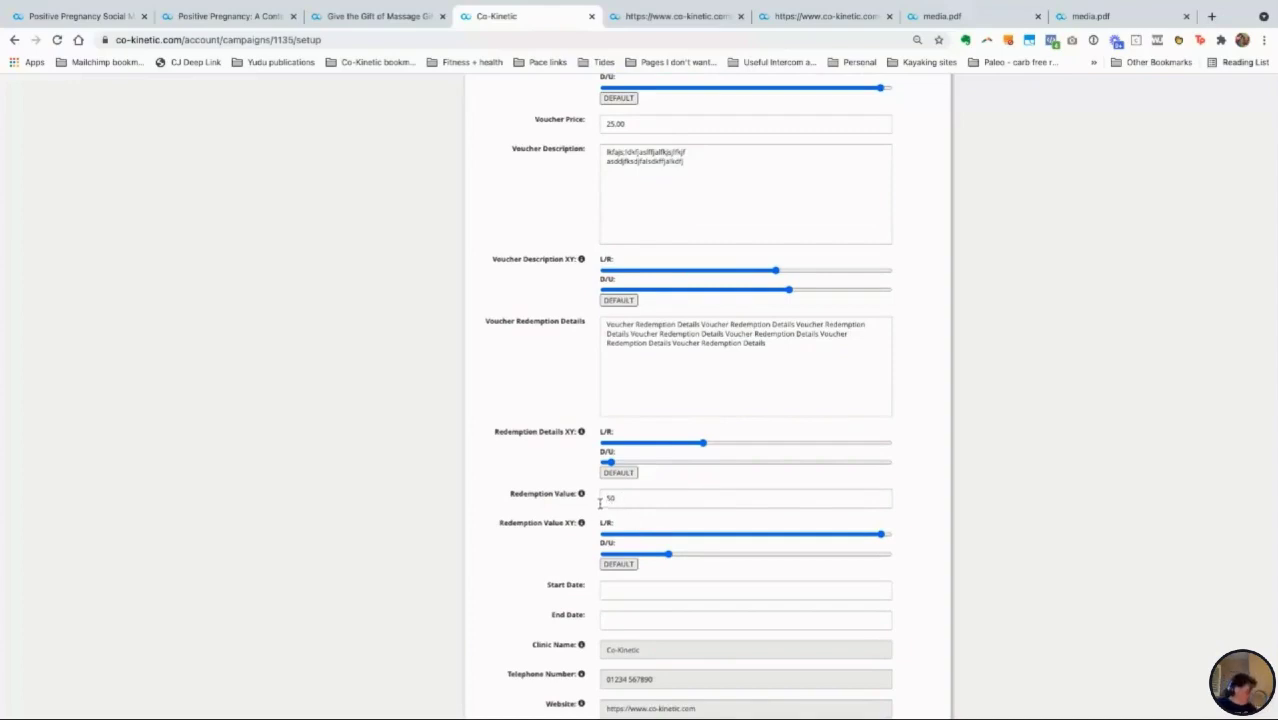
scroll(644, 477, "up", 1)
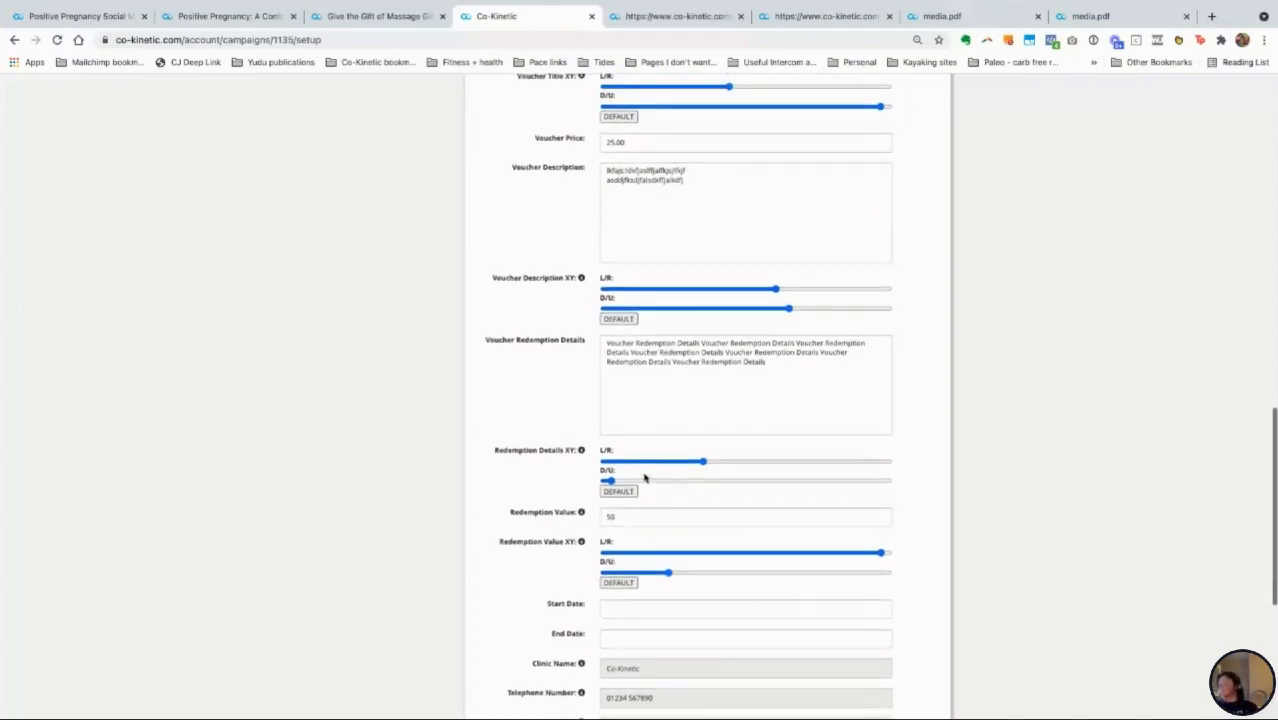
scroll(644, 477, "down", 2)
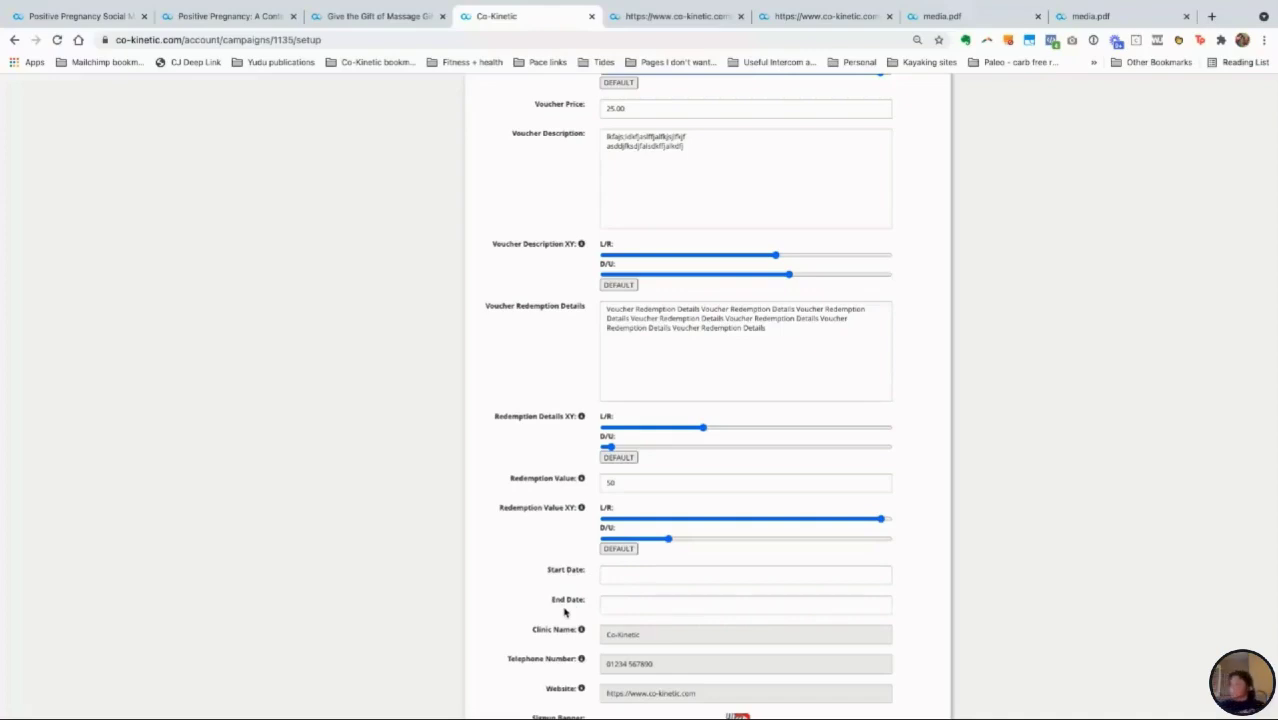
scroll(547, 416, "up", 8)
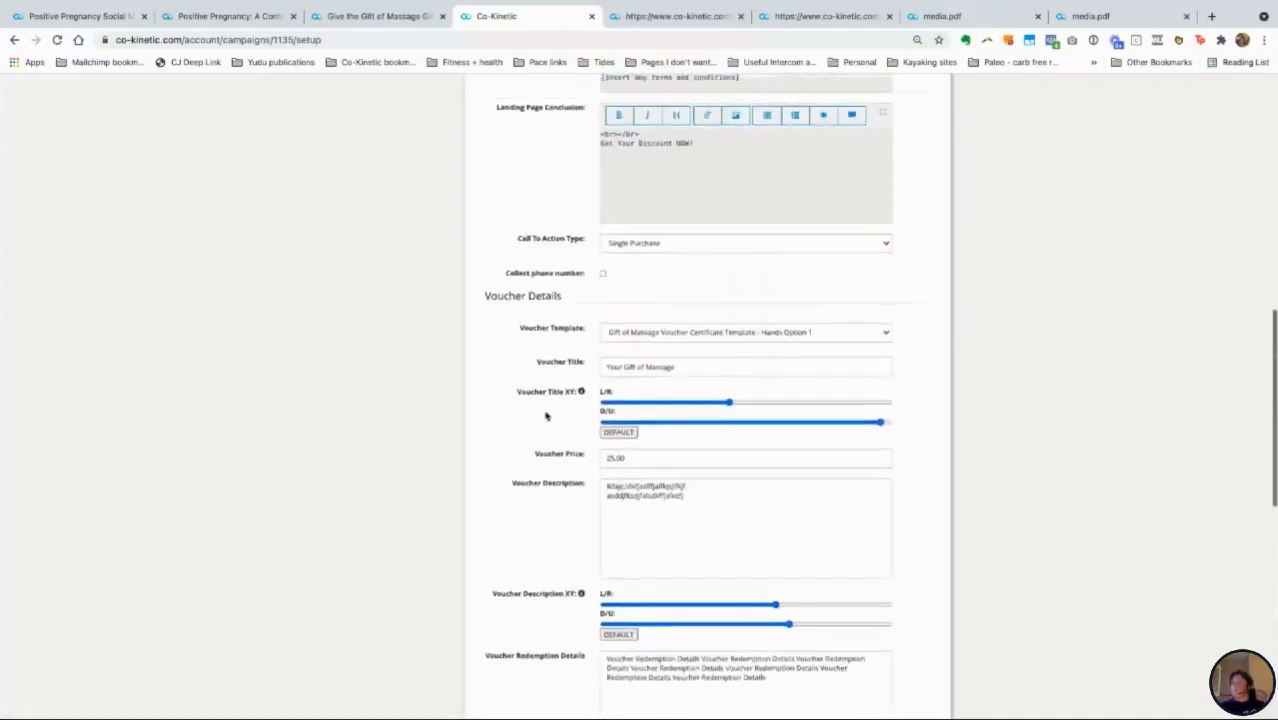
scroll(547, 416, "down", 2)
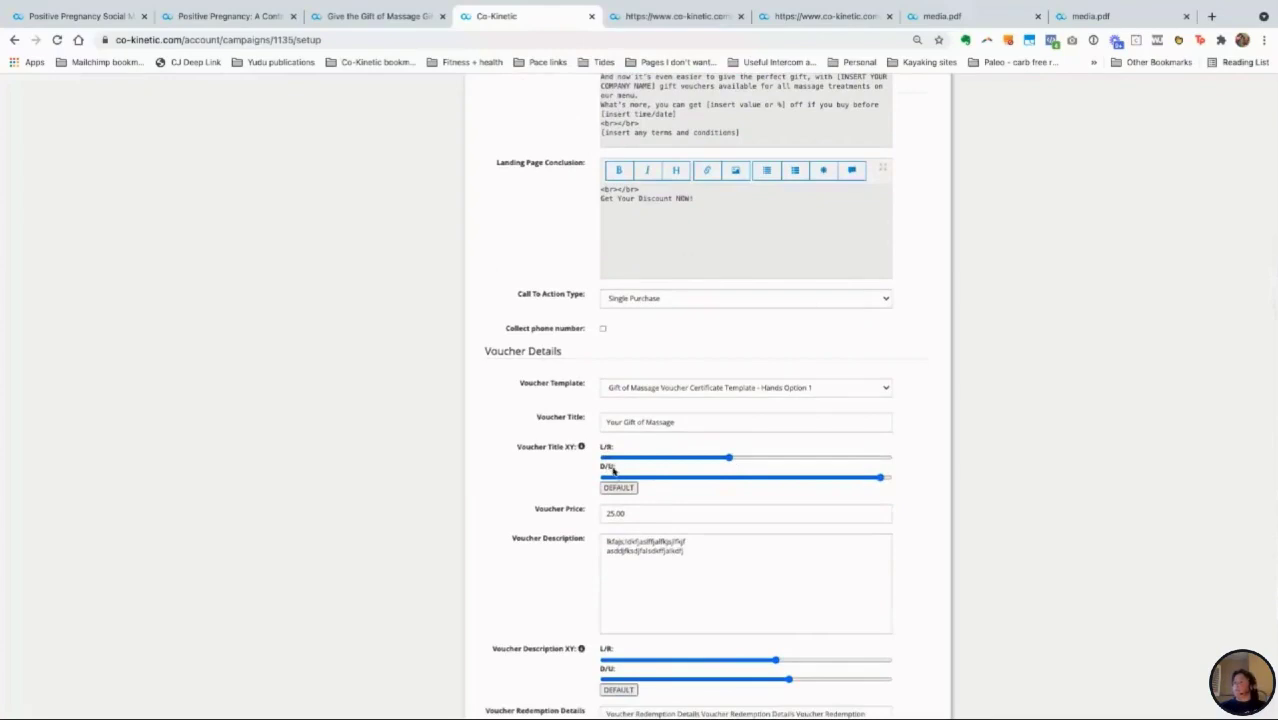
scroll(737, 522, "up", 2)
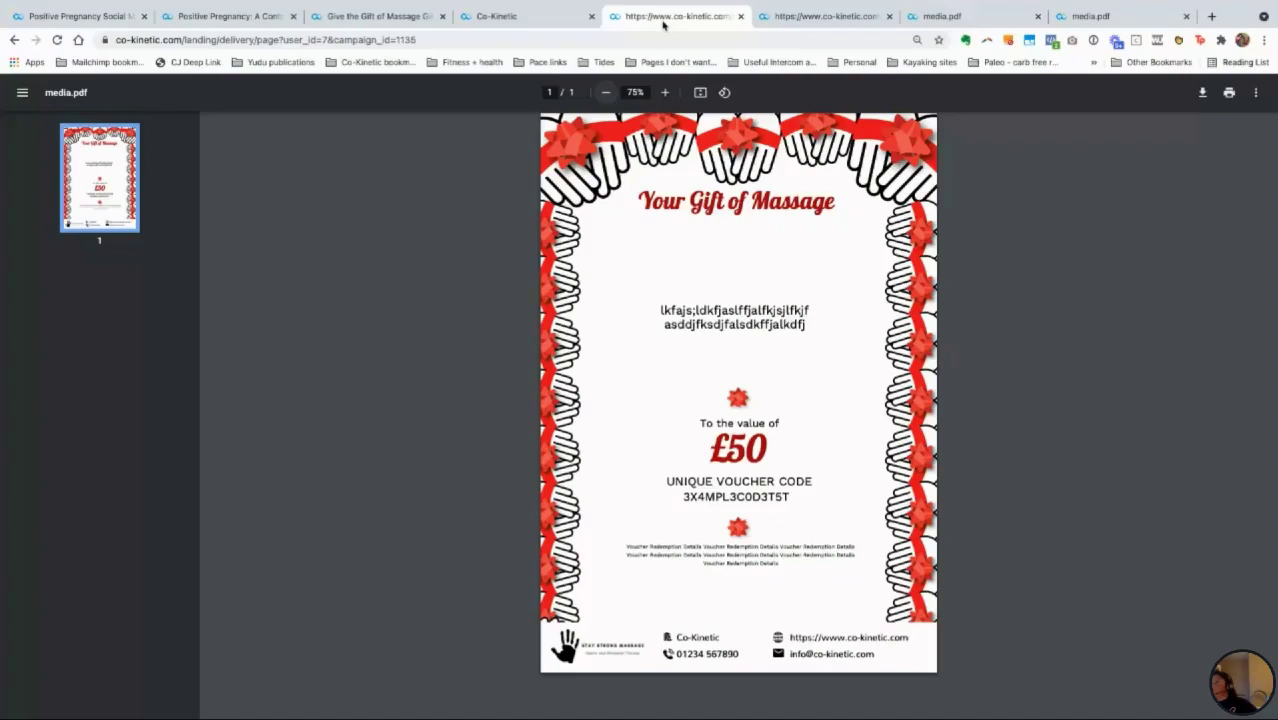
Step: Glance at the voucher PDF again, then switch to the Member Management desktop via Mission Control
left_click(664, 18)
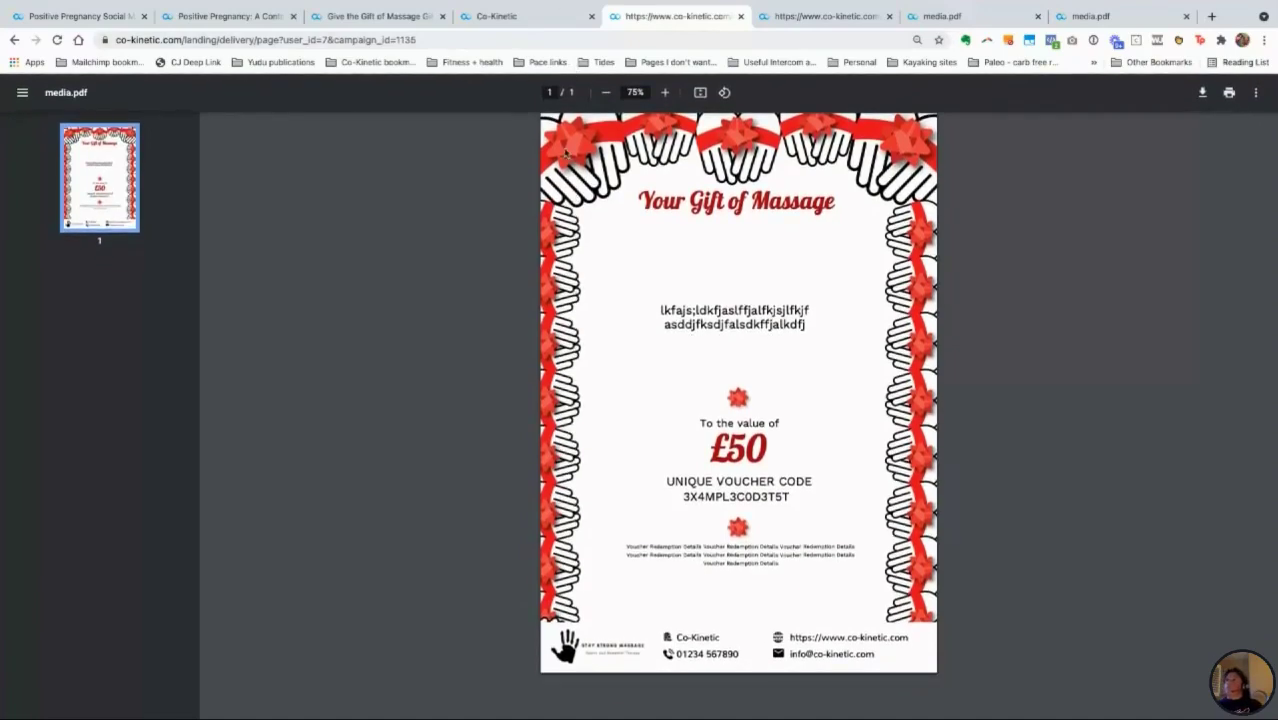
key("ctrl+Up")
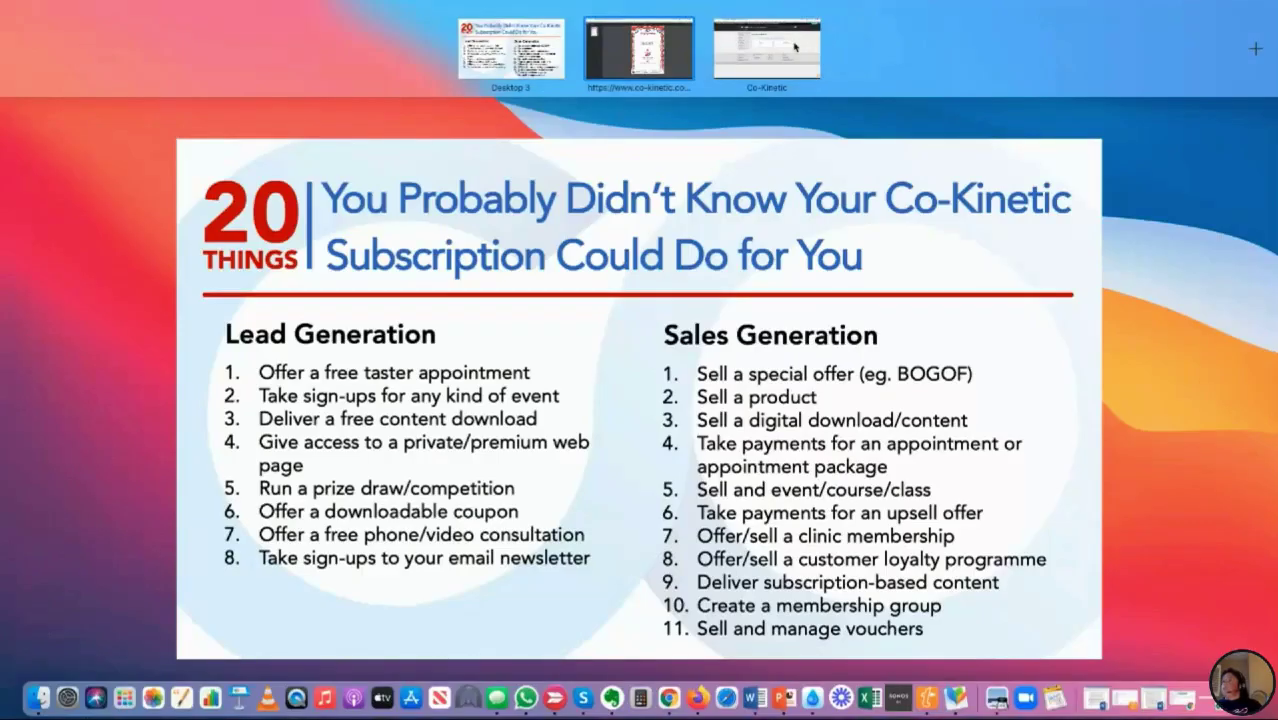
left_click(795, 47)
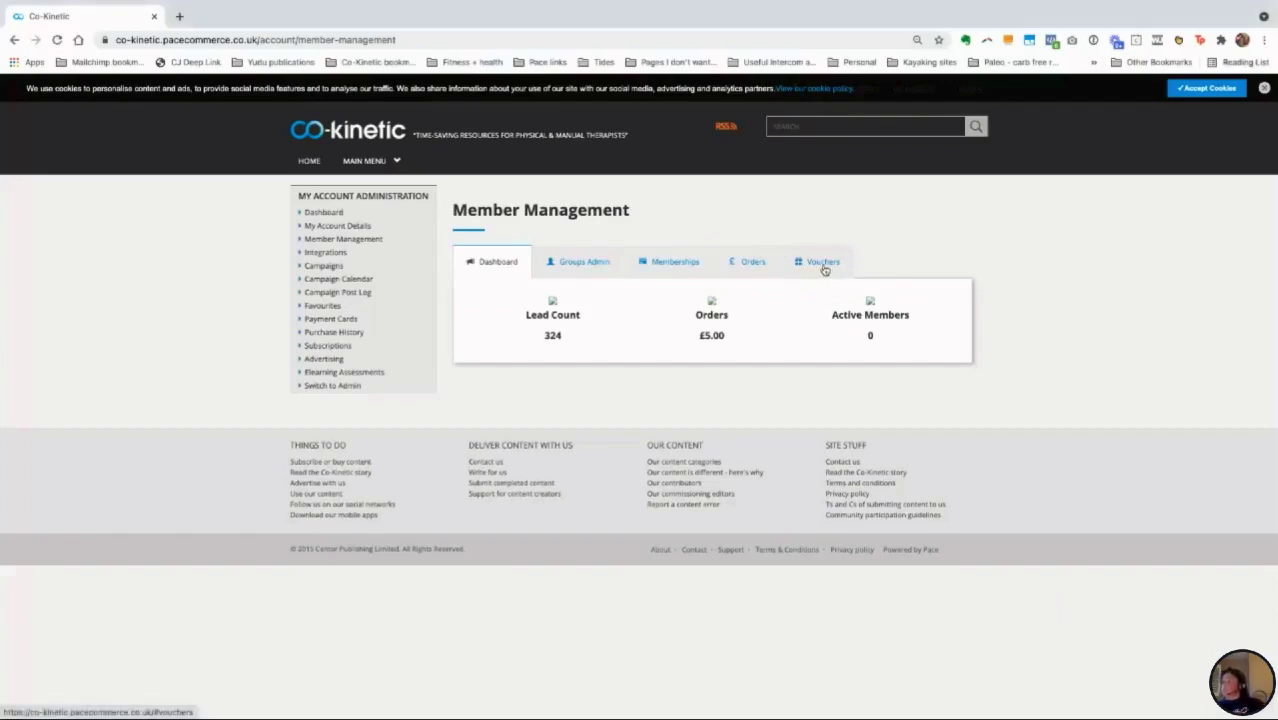
Step: Check the Memberships and Groups Admin lists, then return to the single £5.00 voucher worth £25.00
left_click(824, 262)
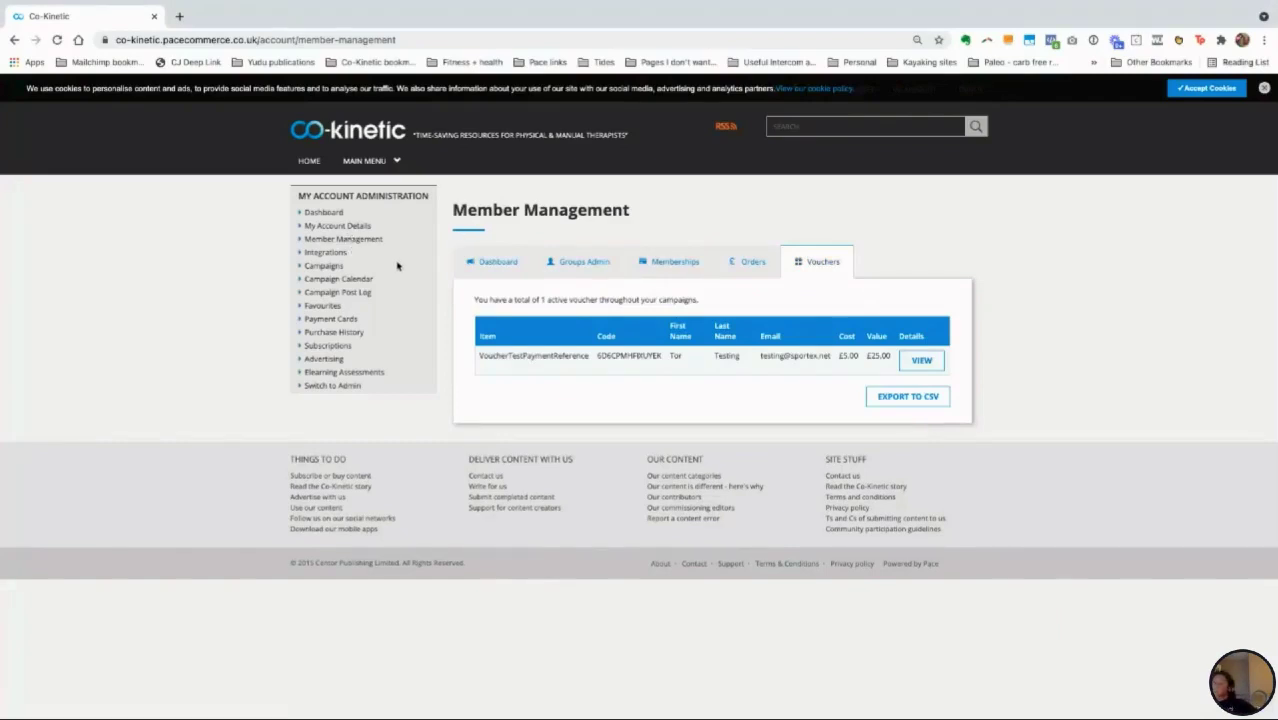
left_click(672, 277)
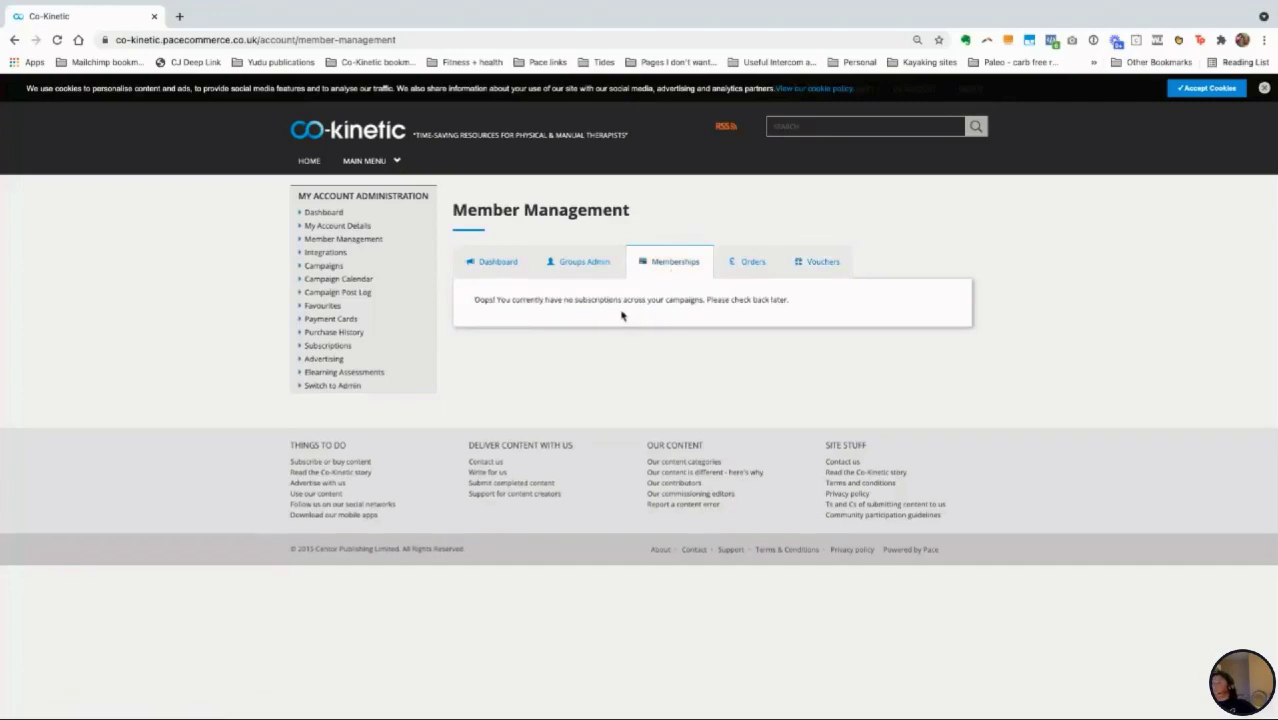
left_click(576, 270)
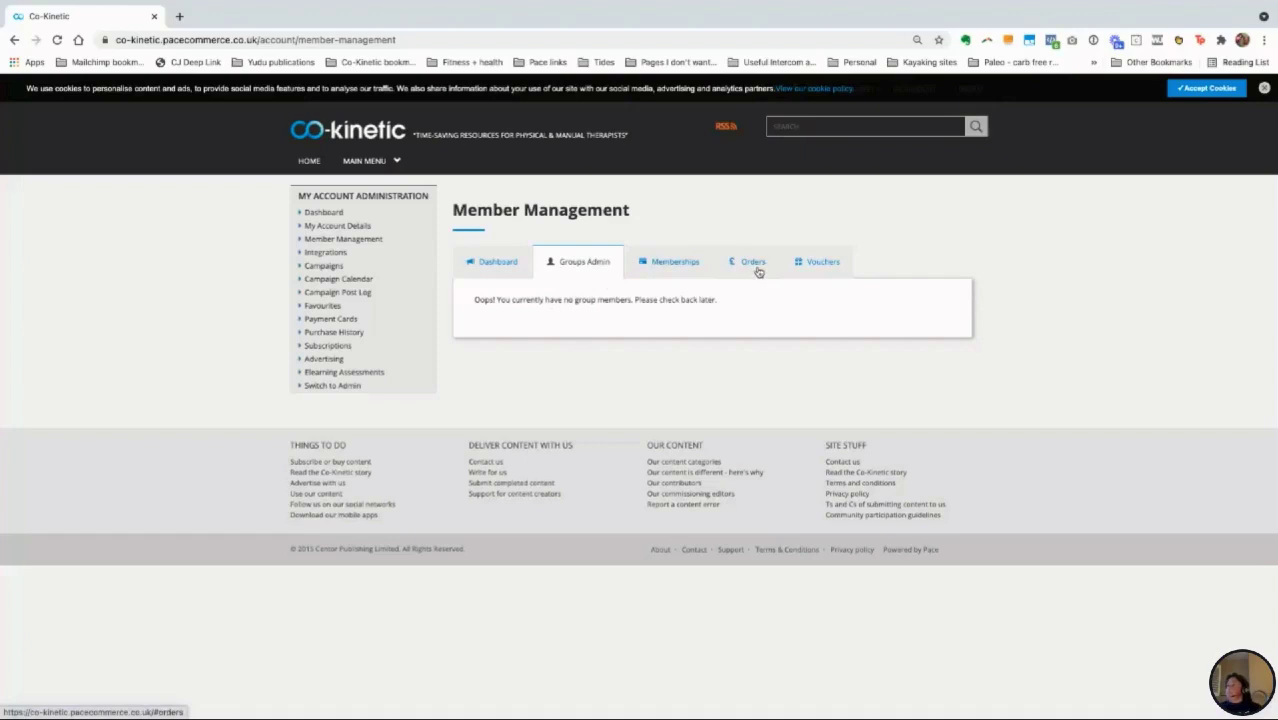
left_click(811, 268)
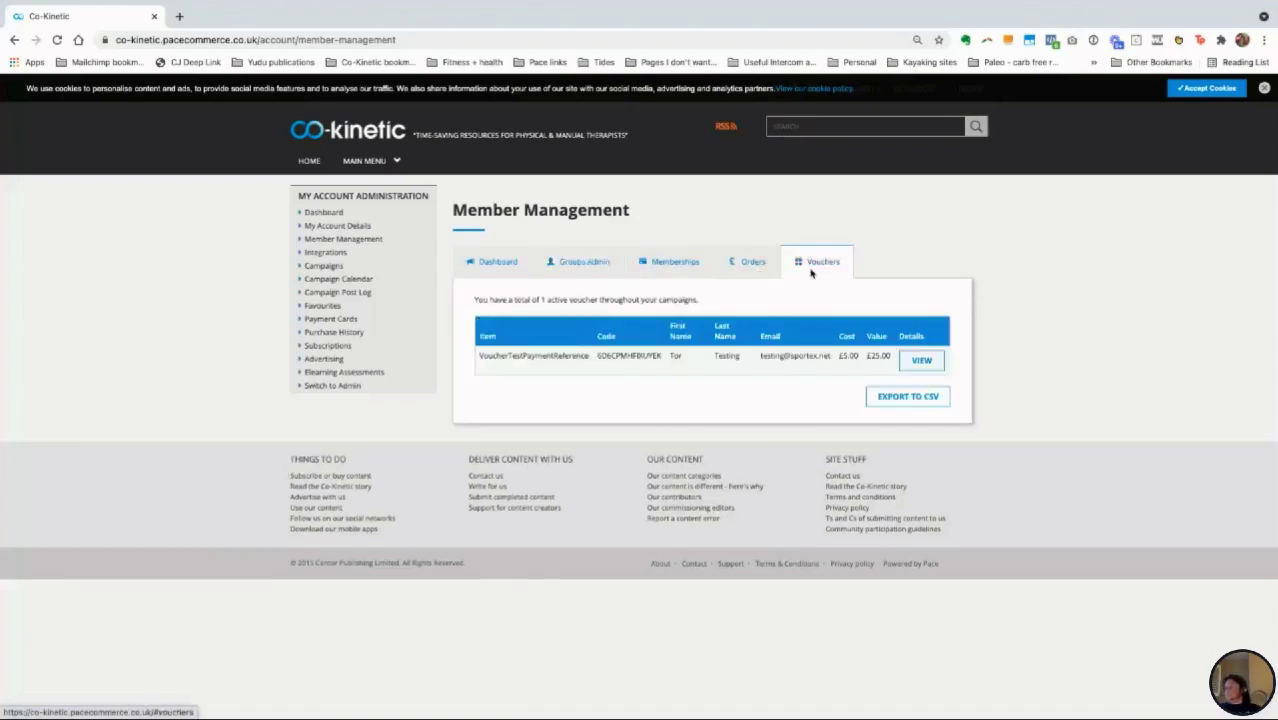
Step: Log a £5 redemption on VoucherTestPaymentReference, replacing the default 25 amount
left_click(921, 362)
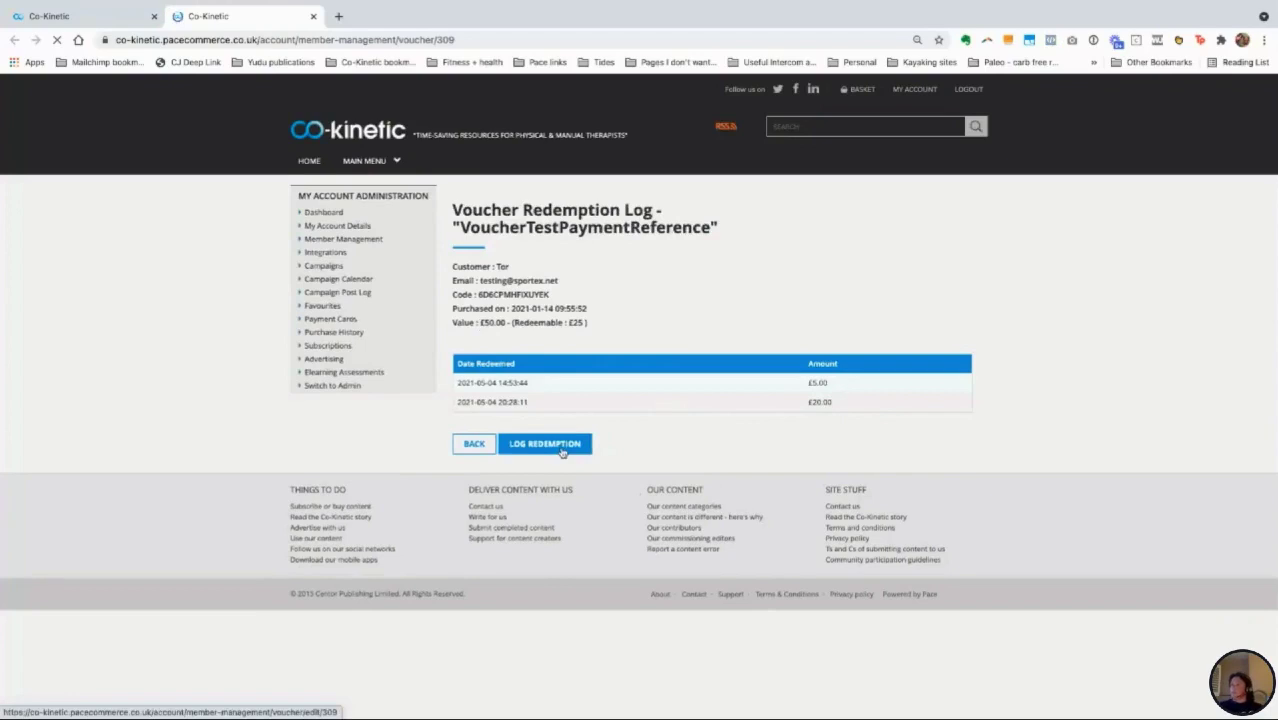
left_click(545, 444)
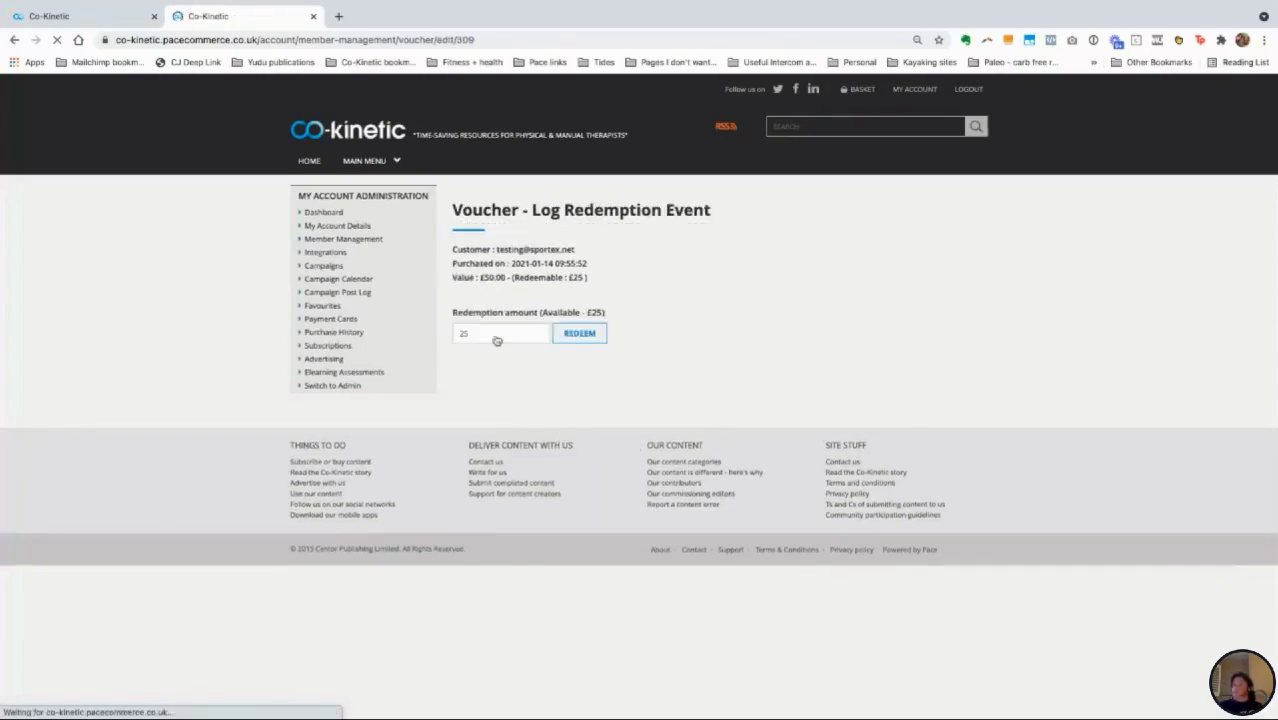
left_click_drag(456, 332, 443, 335)
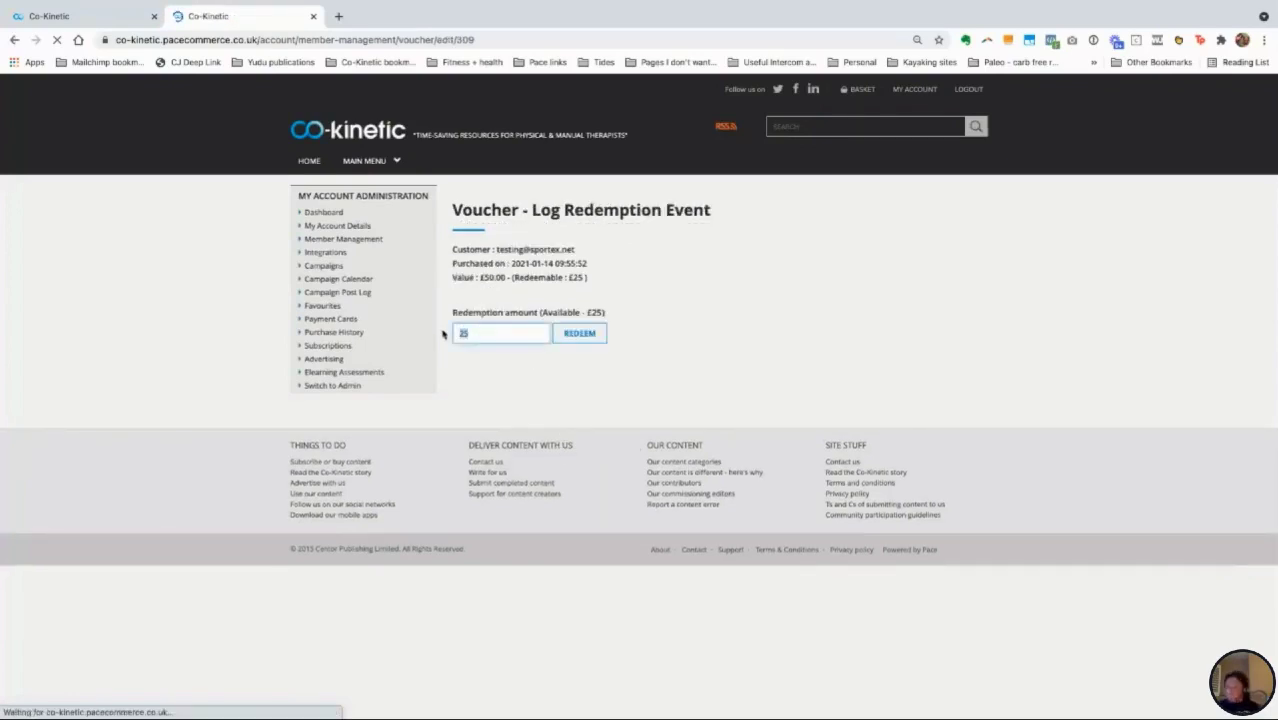
type("5")
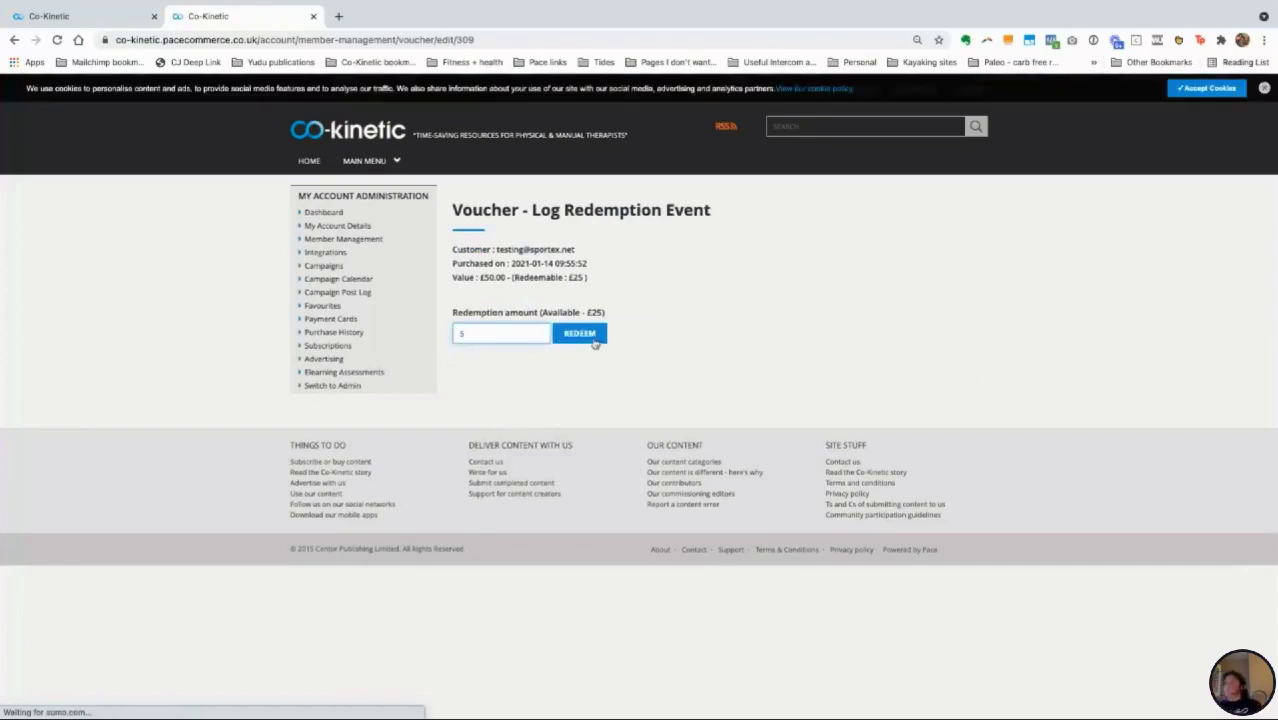
left_click(592, 342)
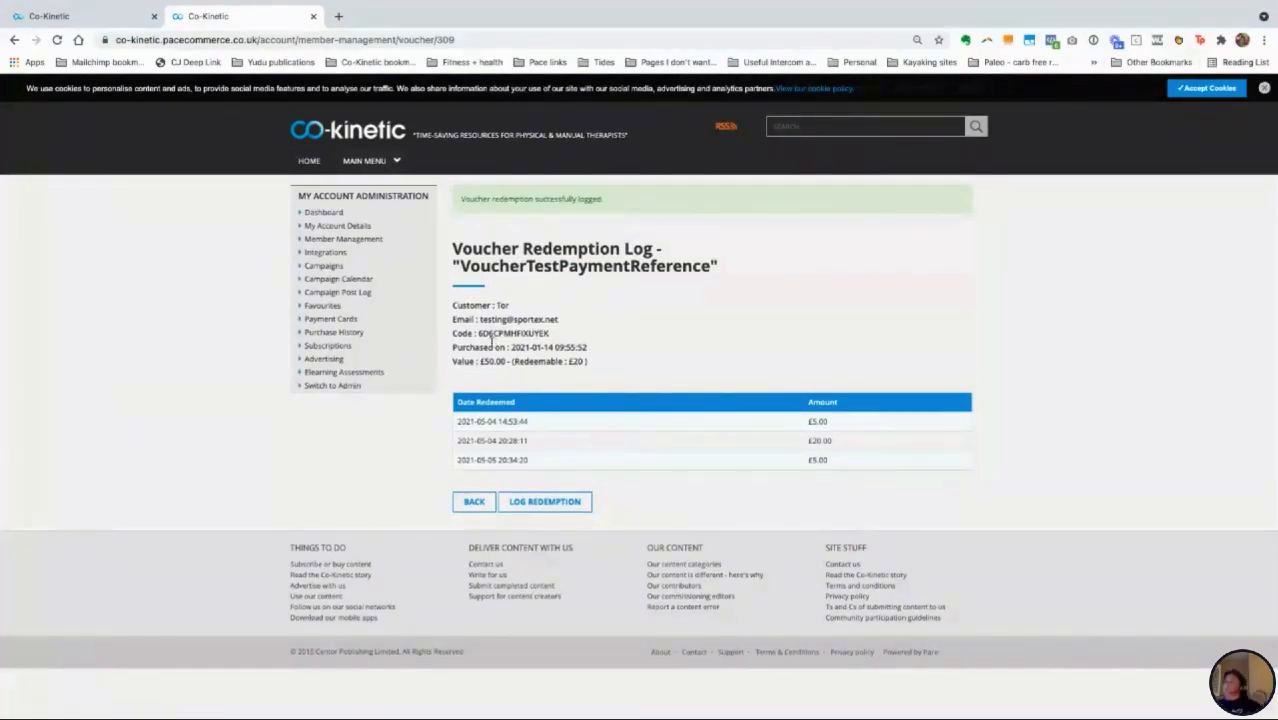
Step: Go back to the browser's Positive Pregnancy tab and open Full Site Subscription from the main menu
key("ctrl+Up")
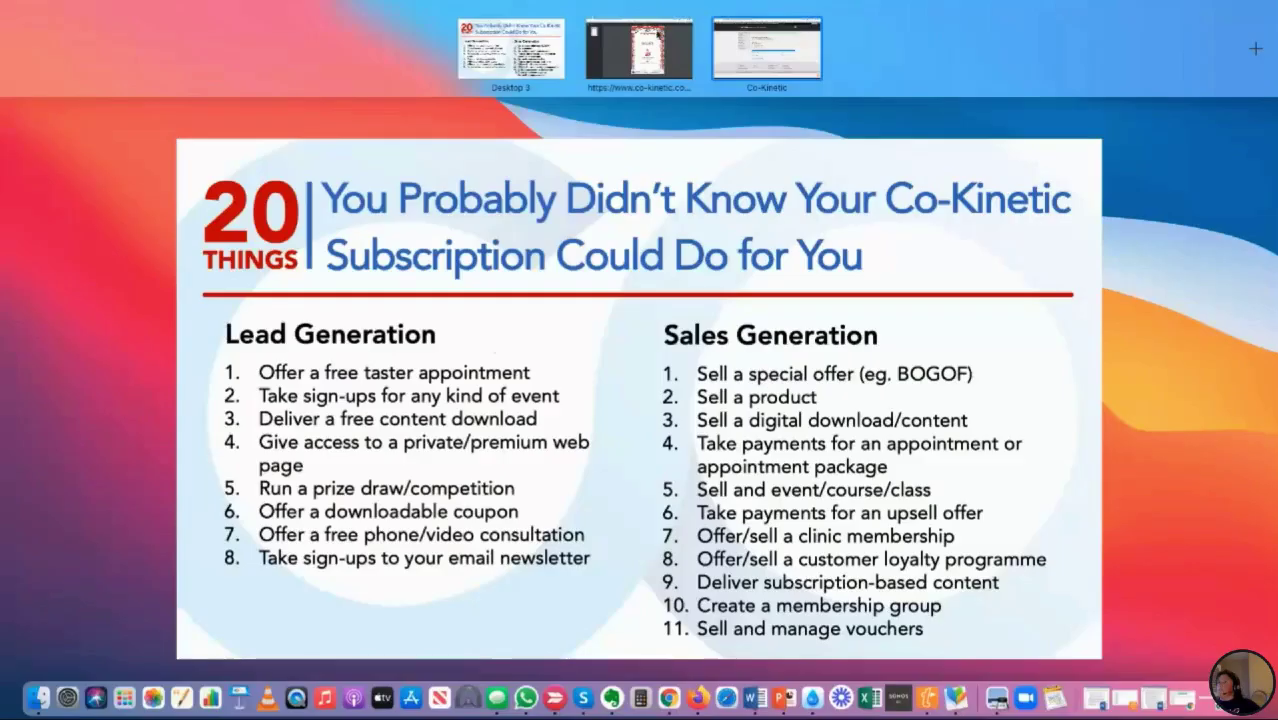
key("ctrl+Up")
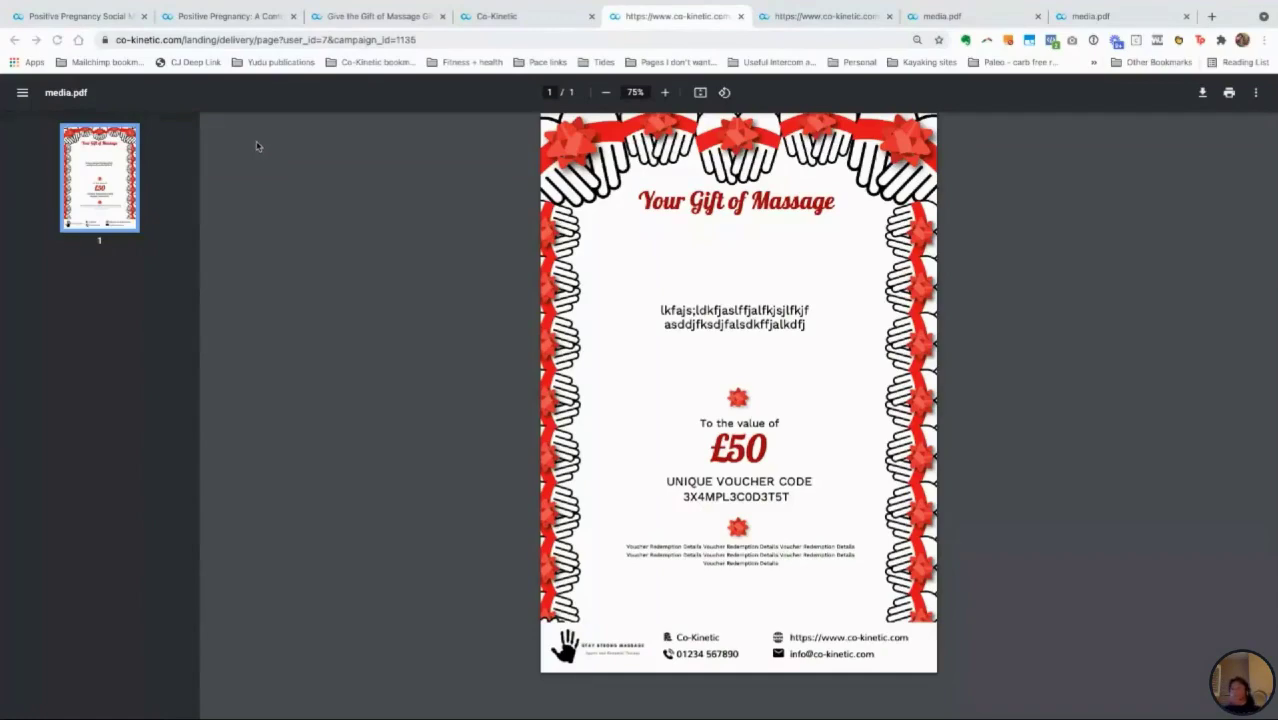
left_click(199, 28)
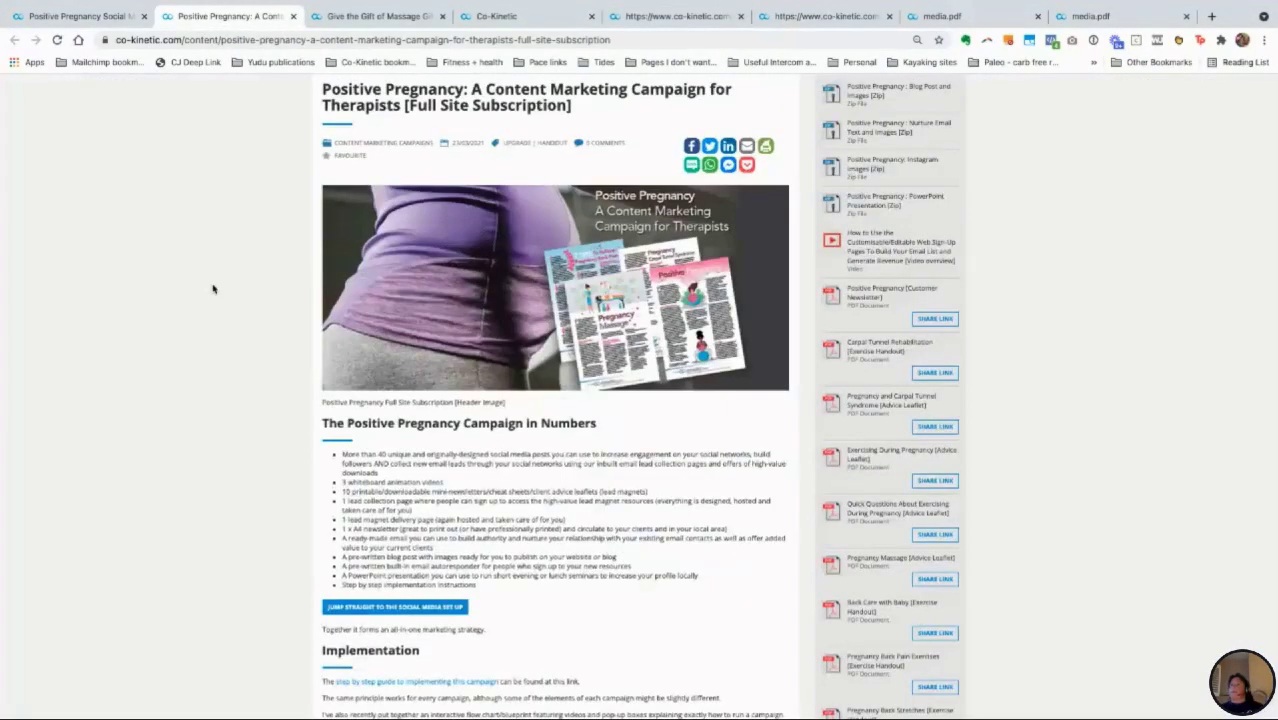
scroll(213, 289, "up", 3)
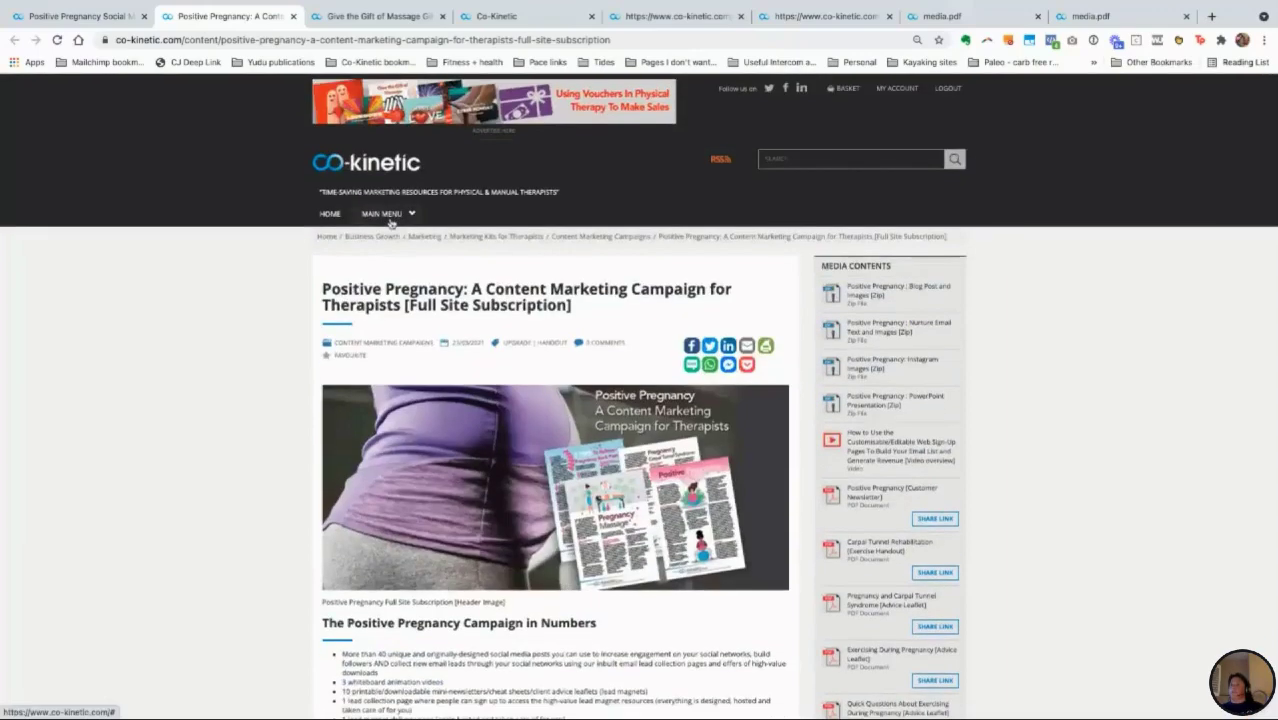
left_click(388, 215)
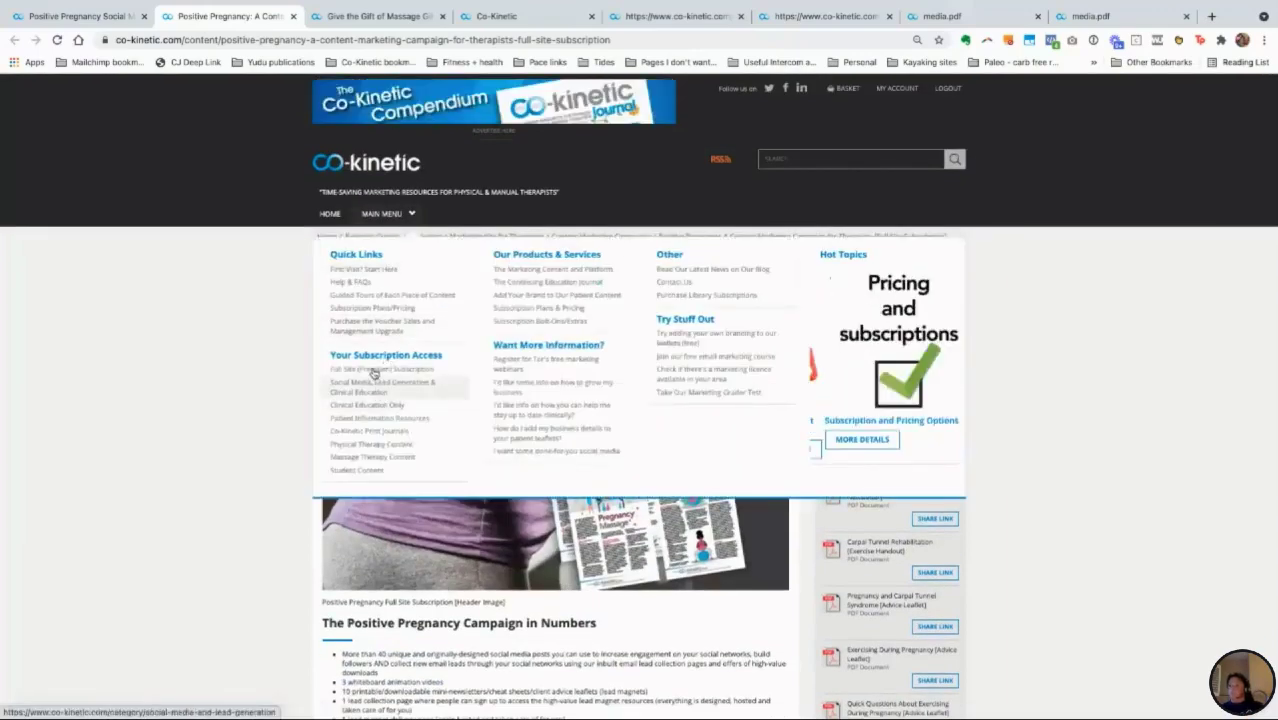
left_click(372, 370)
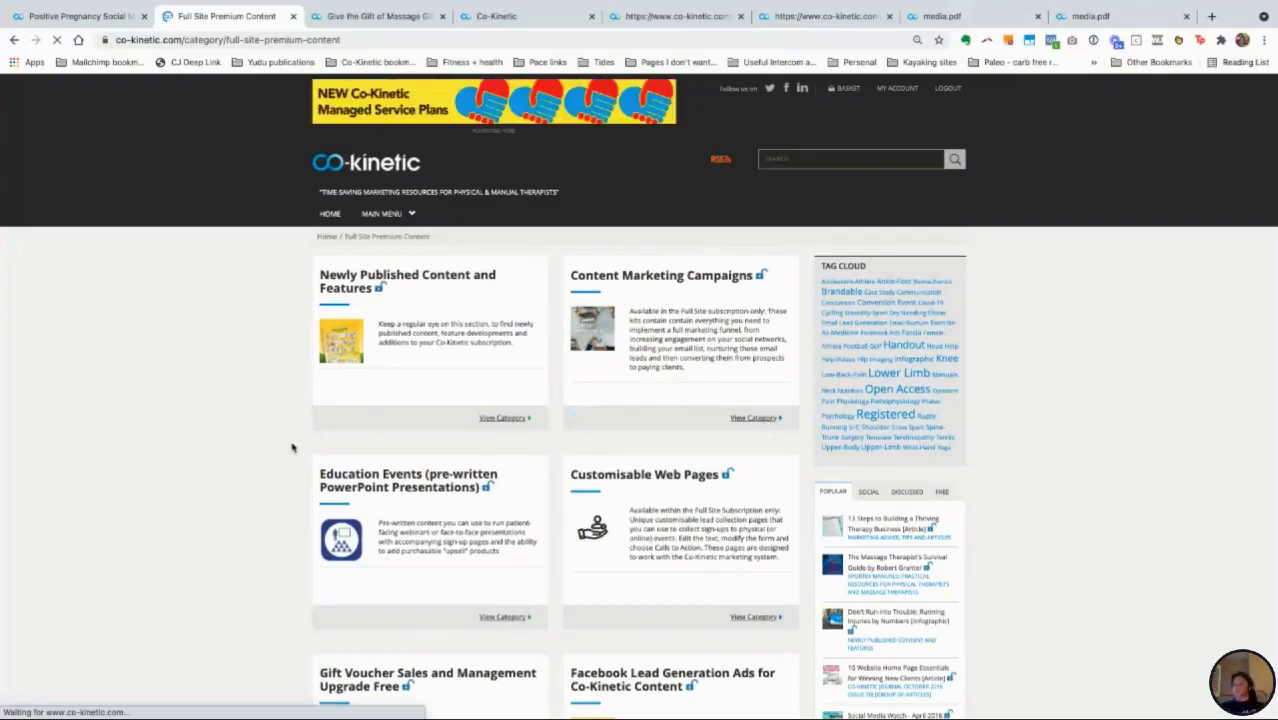
Step: Scroll down through the Full Site Premium Content categories toward the Holistic Wellbeing webinar
scroll(292, 447, "down", 3)
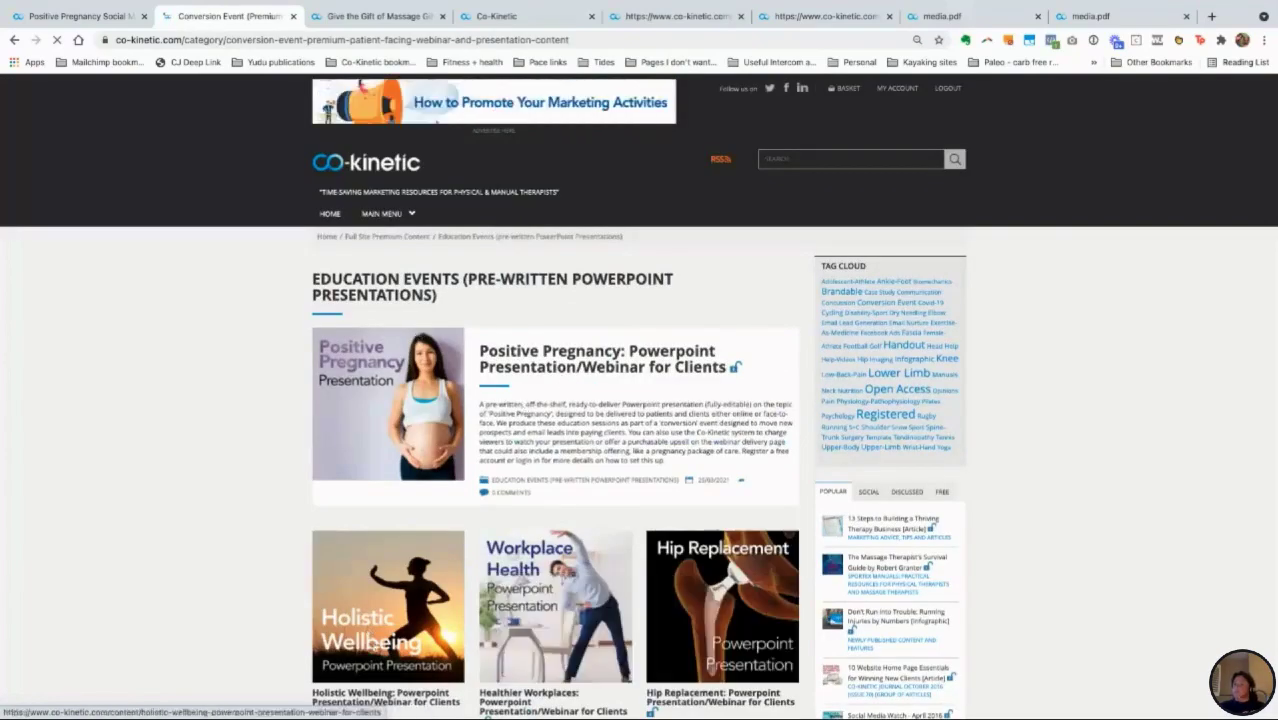
scroll(378, 660, "down", 1)
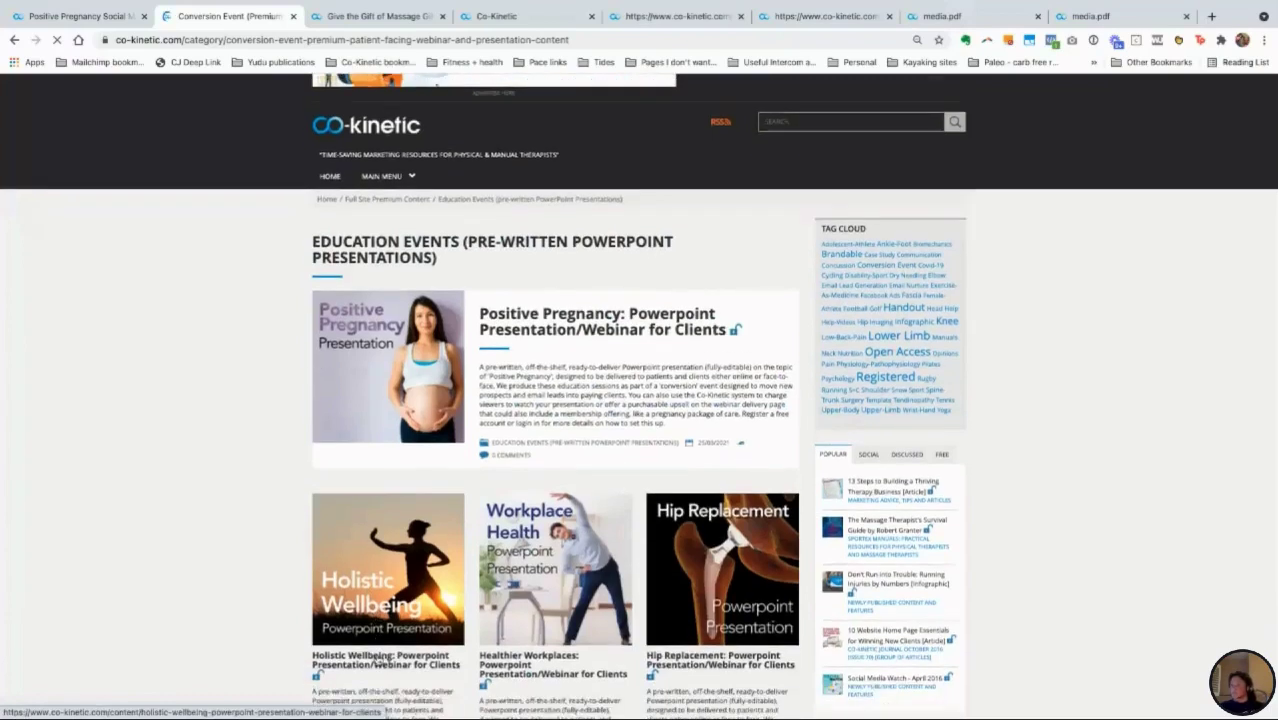
scroll(378, 660, "down", 1)
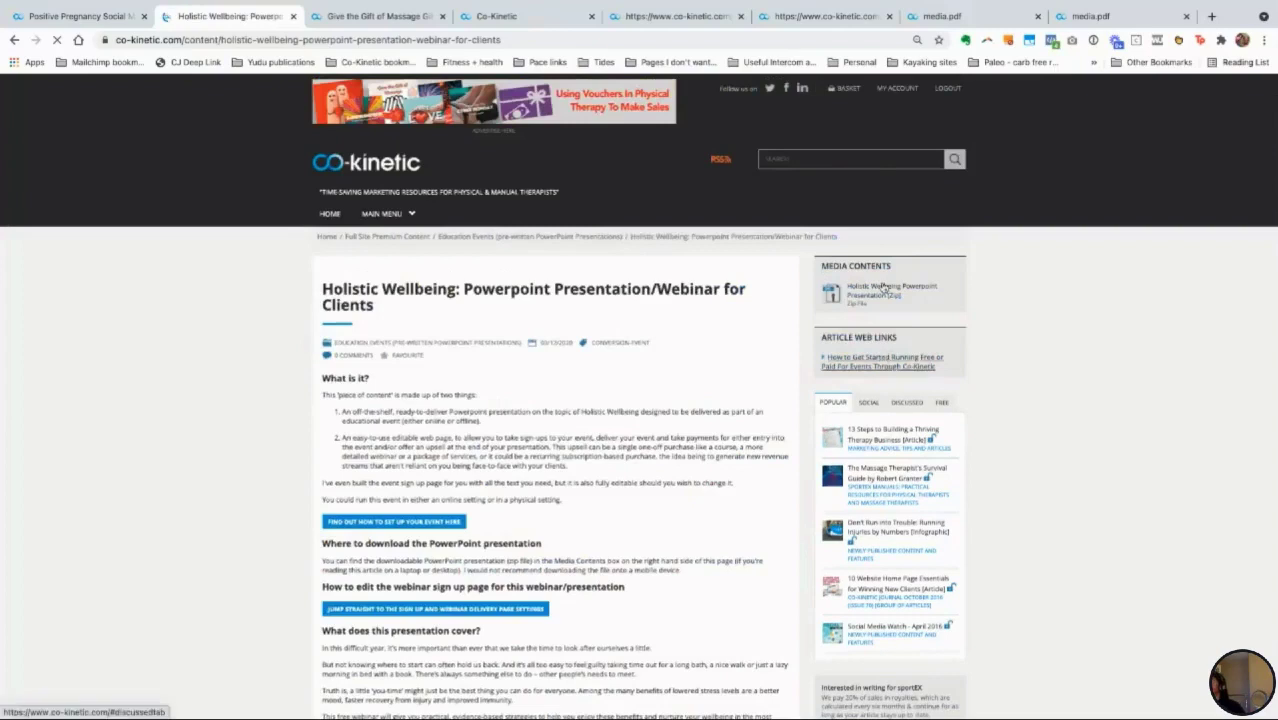
scroll(481, 568, "down", 1)
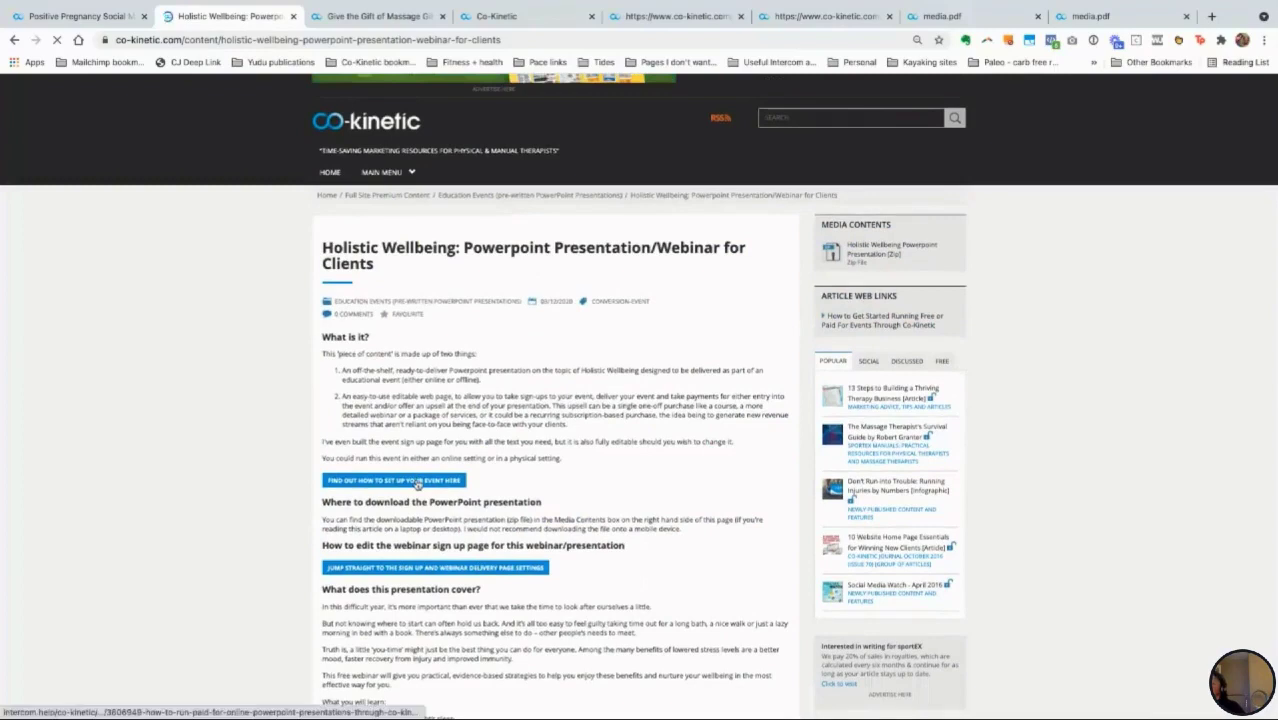
left_click(418, 482)
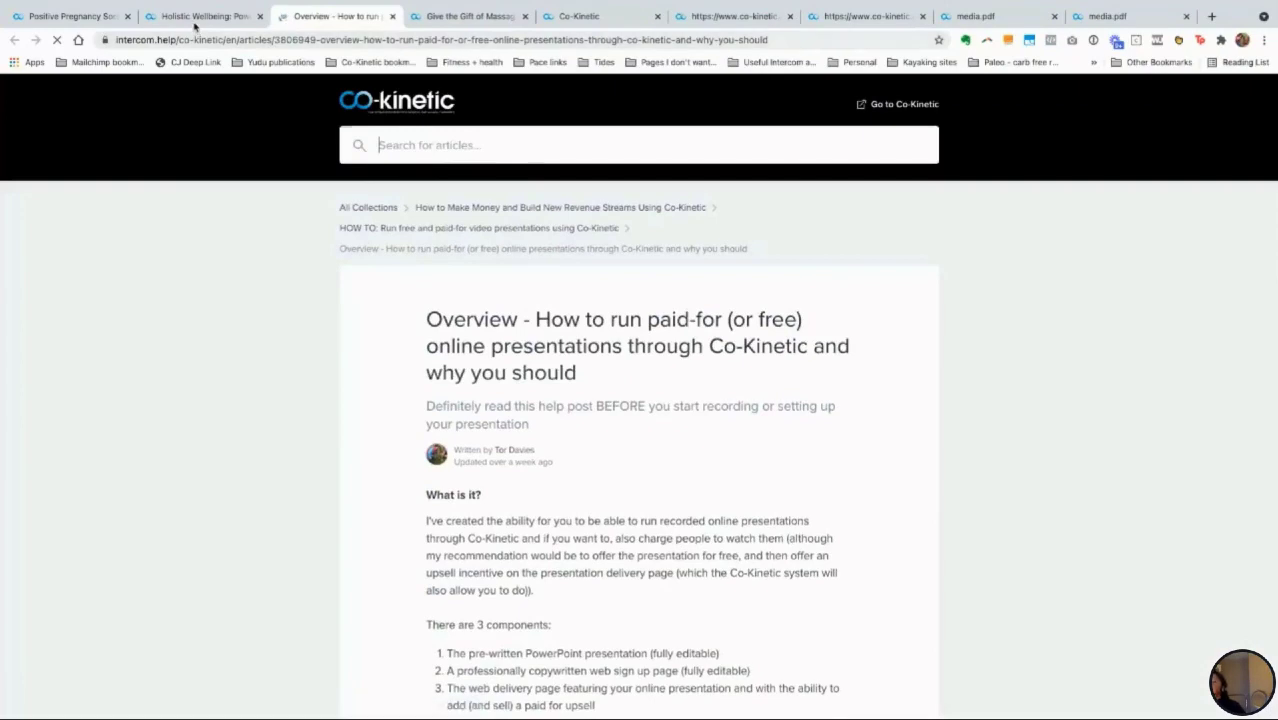
key("ctrl+w")
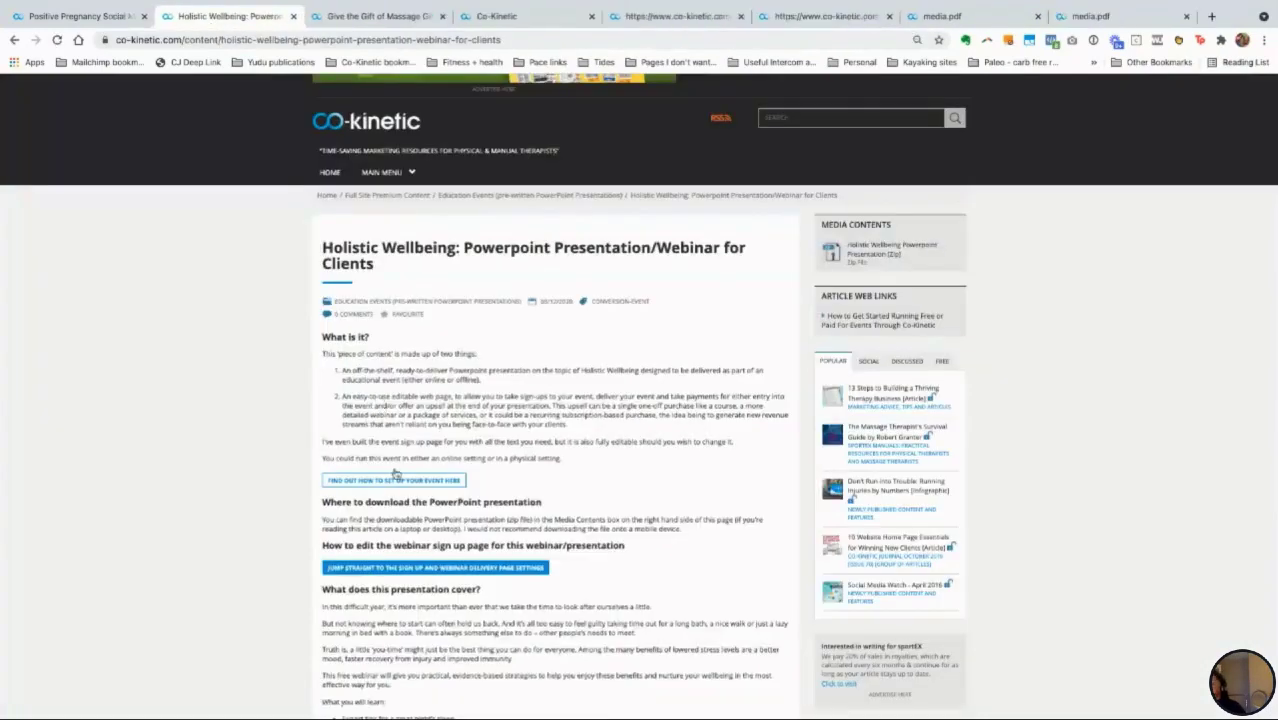
Step: Jump straight to the Holistic Wellbeing webinar's sign-up and delivery page settings
left_click(430, 568)
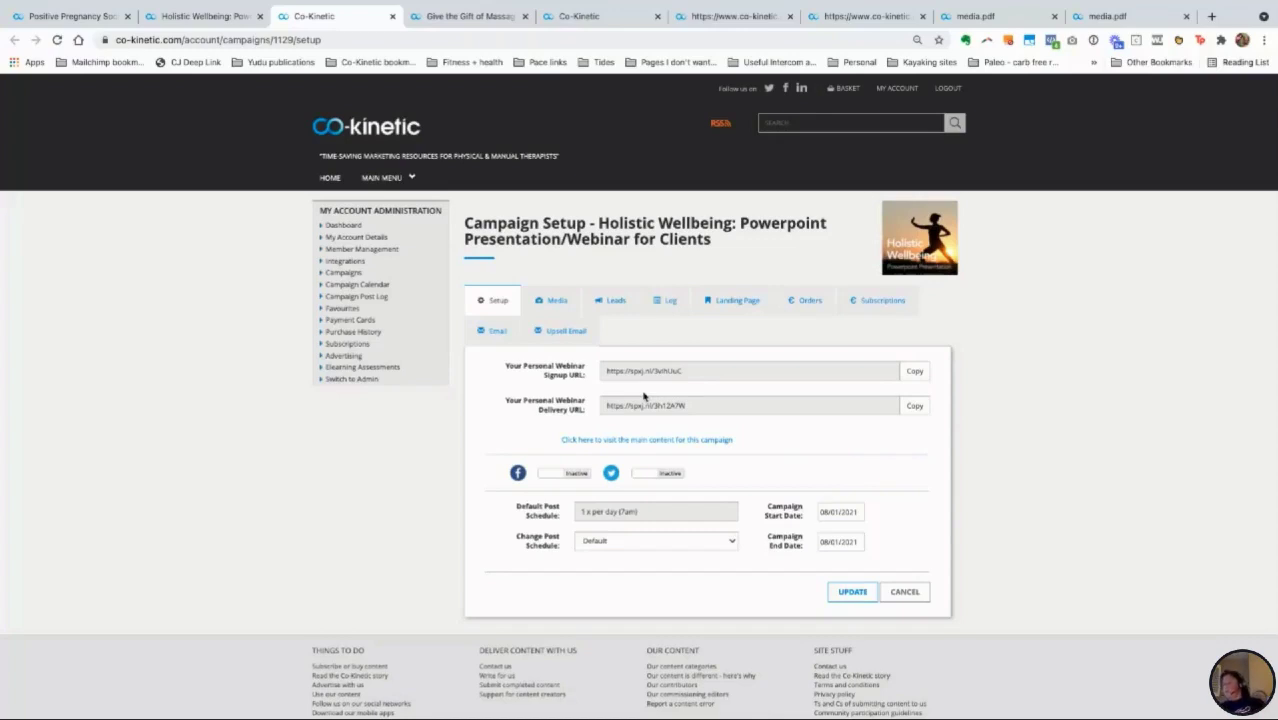
Step: Open the Holistic Wellbeing campaign's Landing Page settings and scroll down the form
left_click(731, 304)
scroll(741, 553, "down", 5)
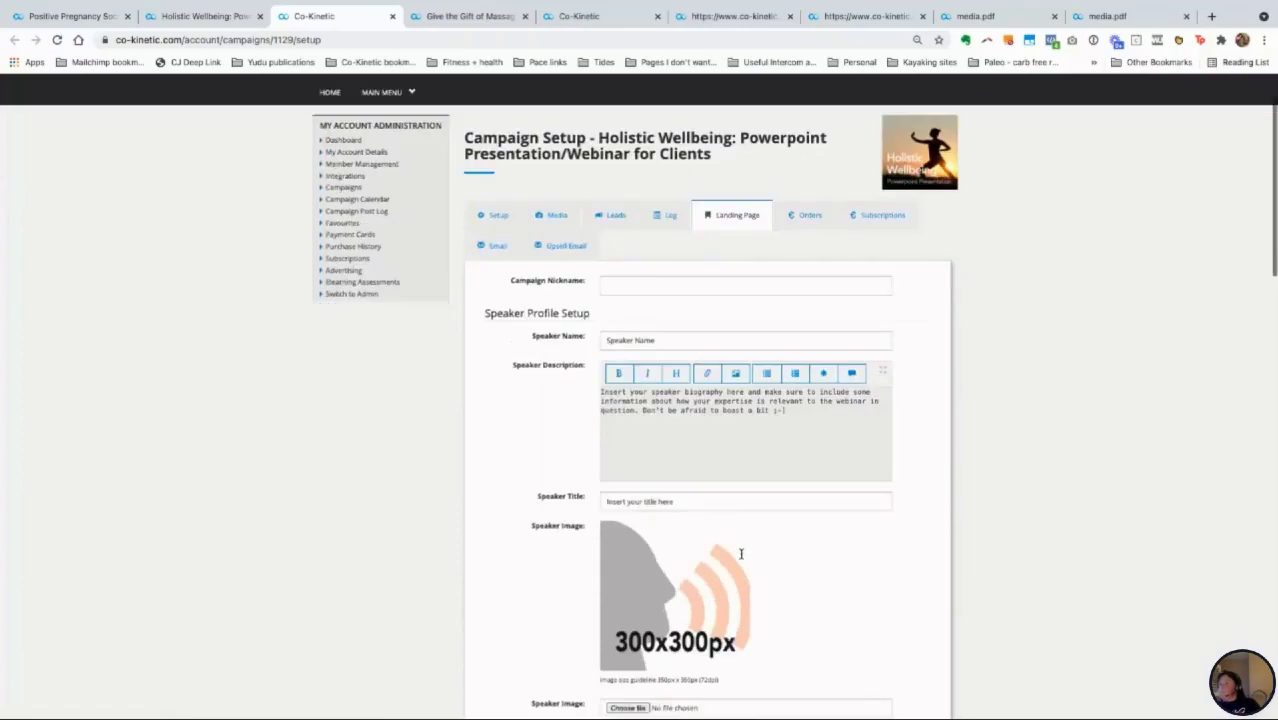
scroll(673, 451, "down", 5)
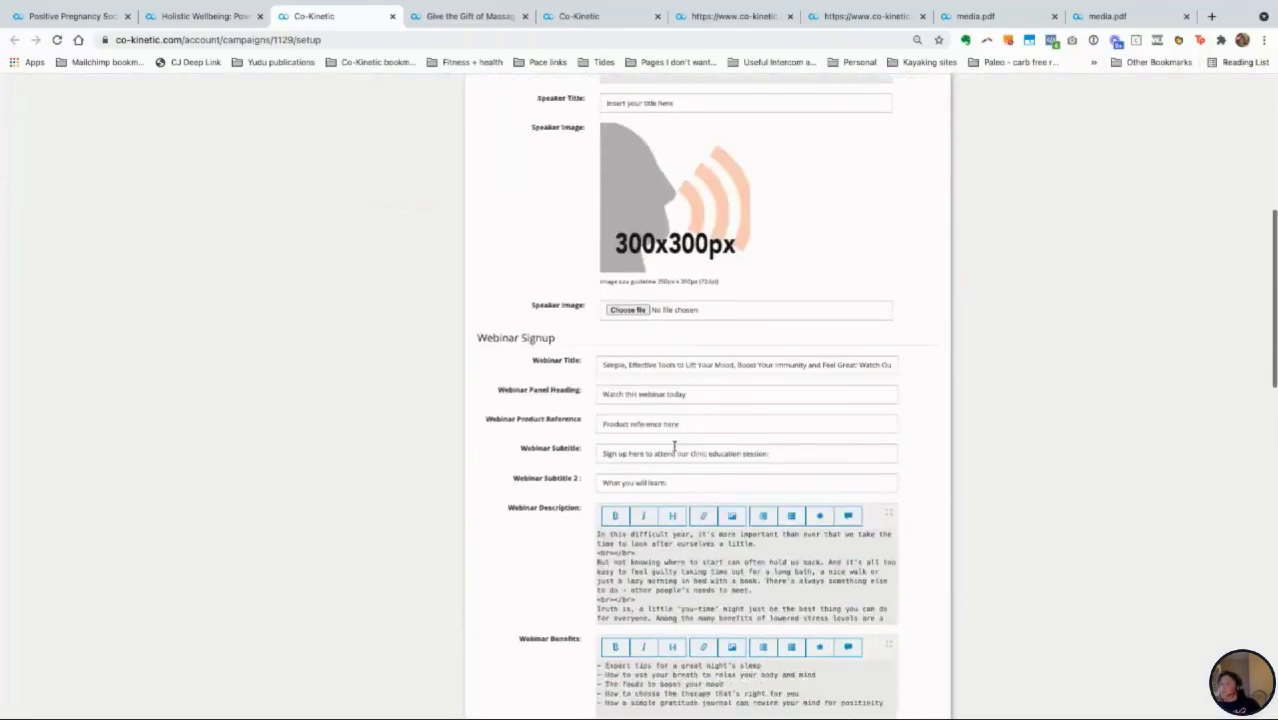
scroll(674, 447, "down", 2)
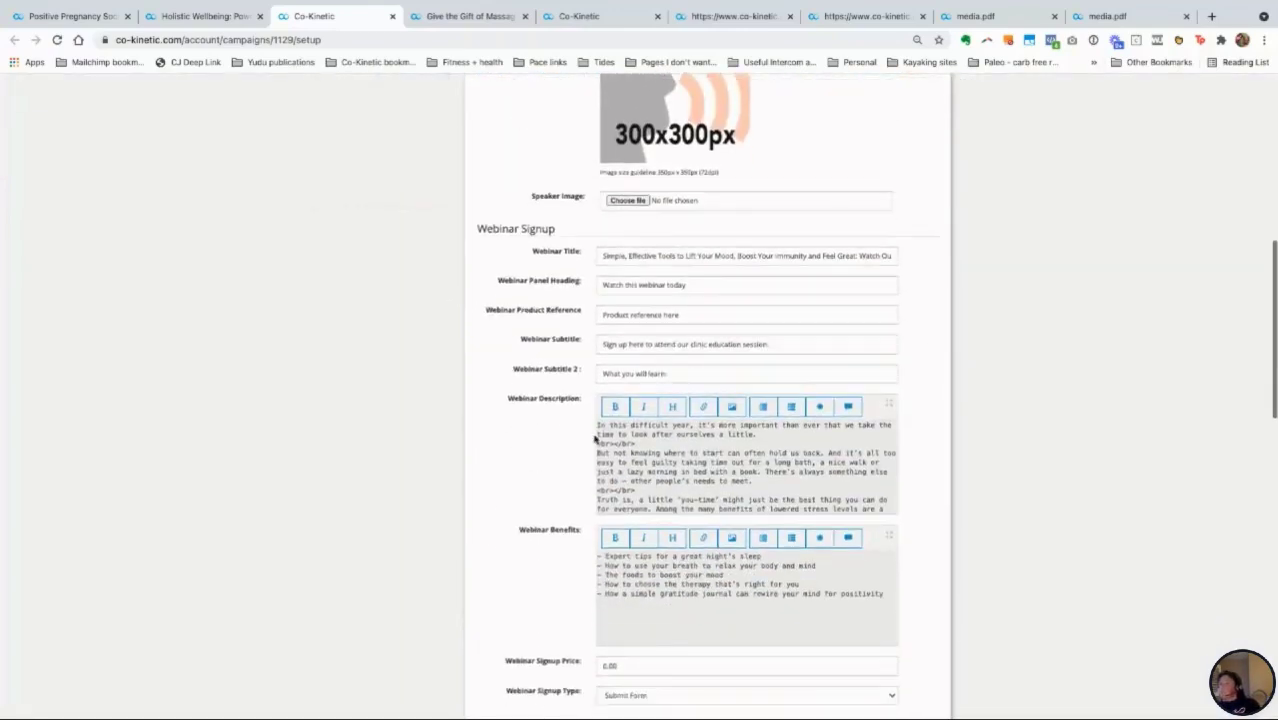
scroll(543, 453, "down", 3)
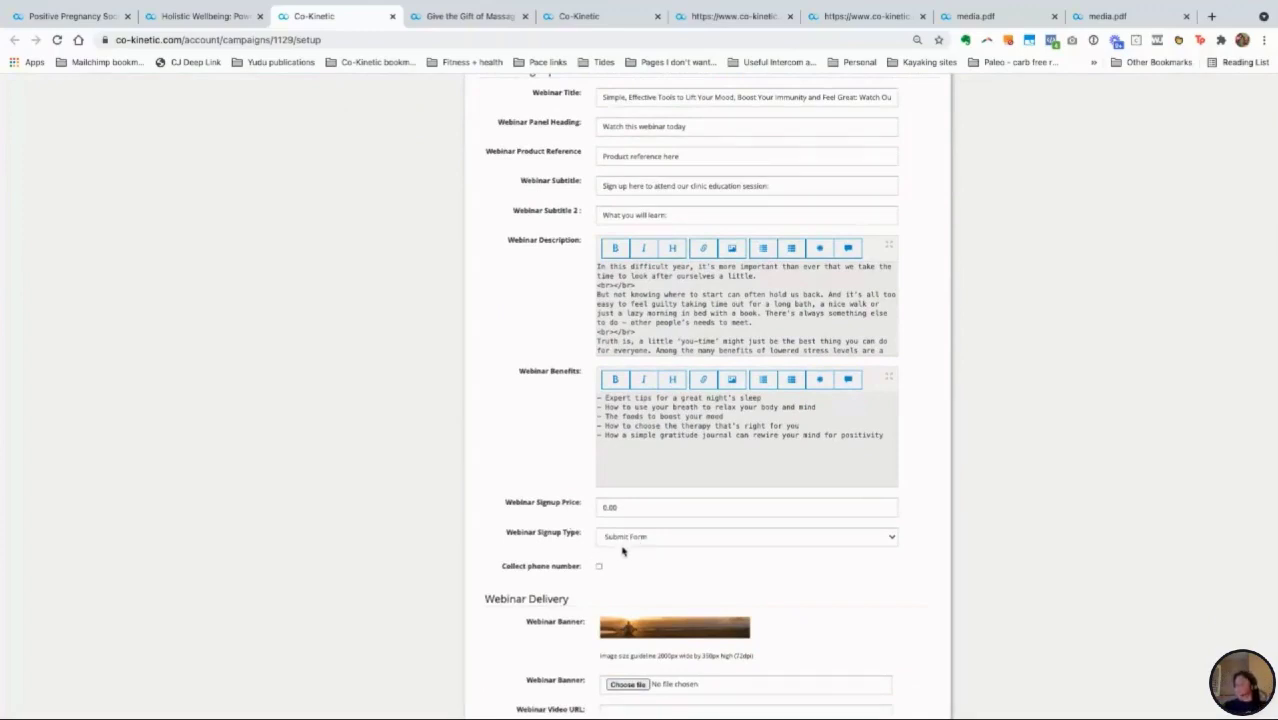
Step: Try Single Purchase as the webinar signup type, then keep it as Submit Form
left_click(635, 540)
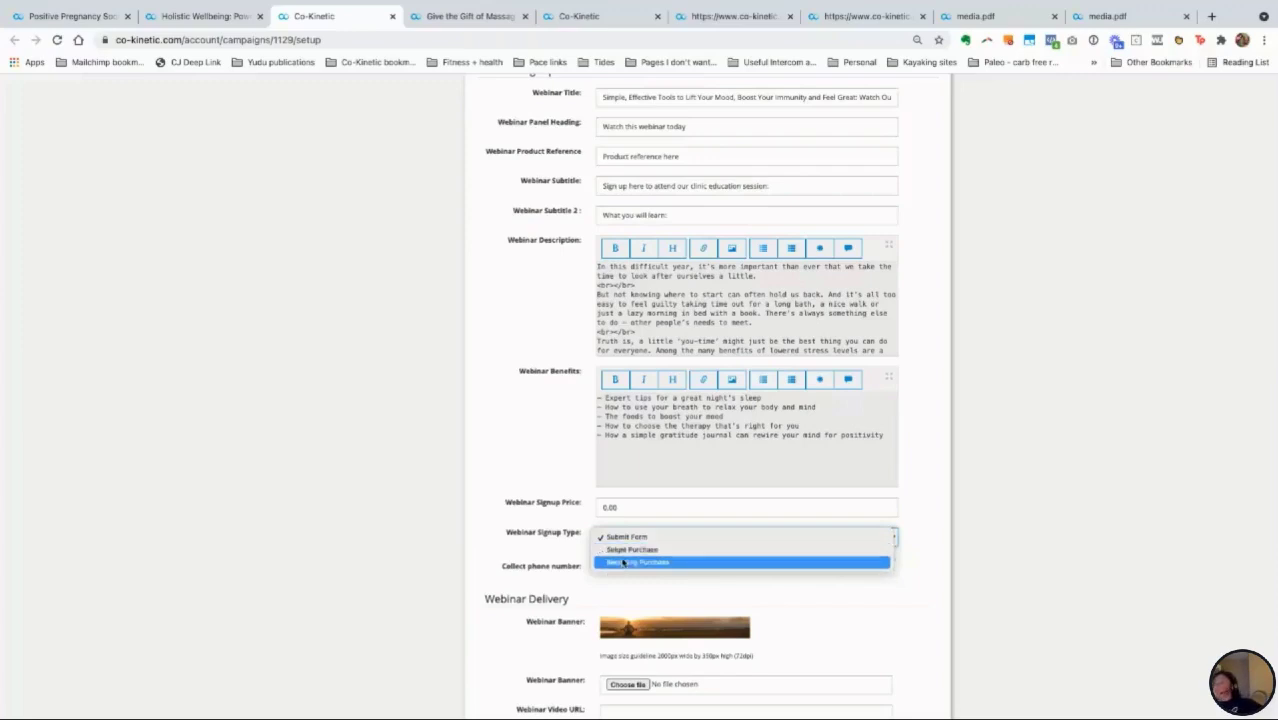
left_click(622, 550)
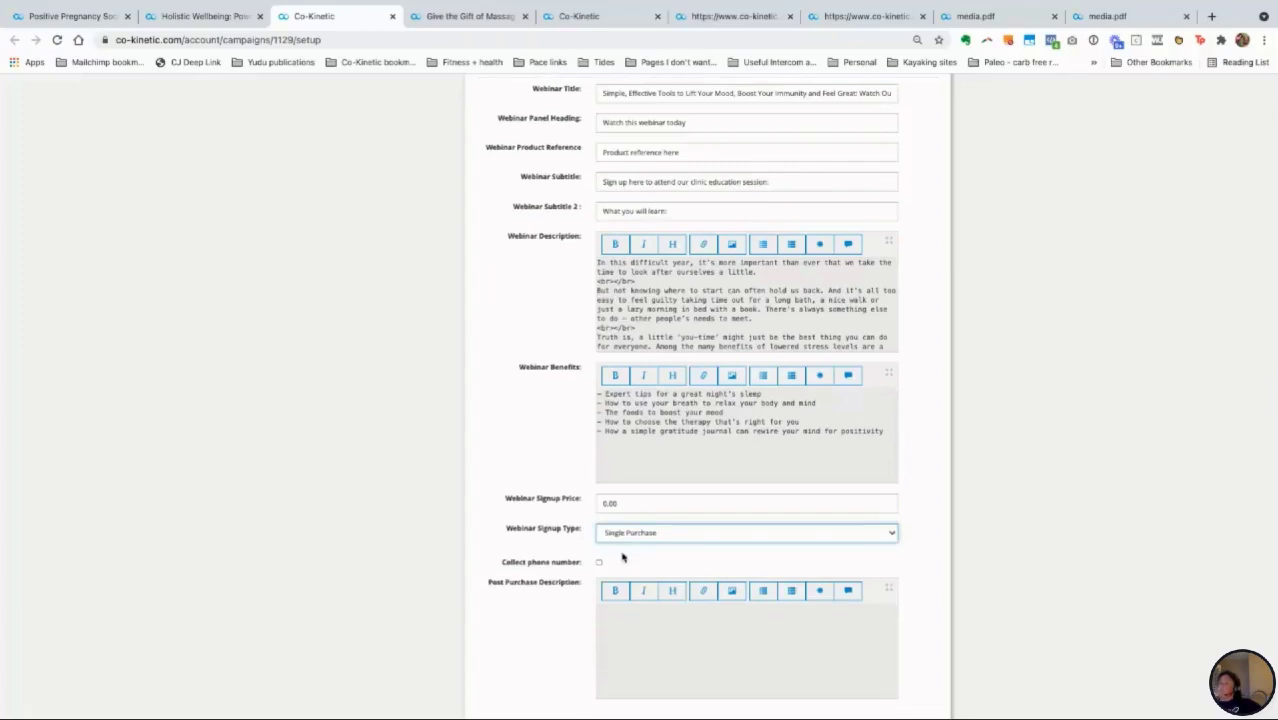
scroll(622, 557, "down", 1)
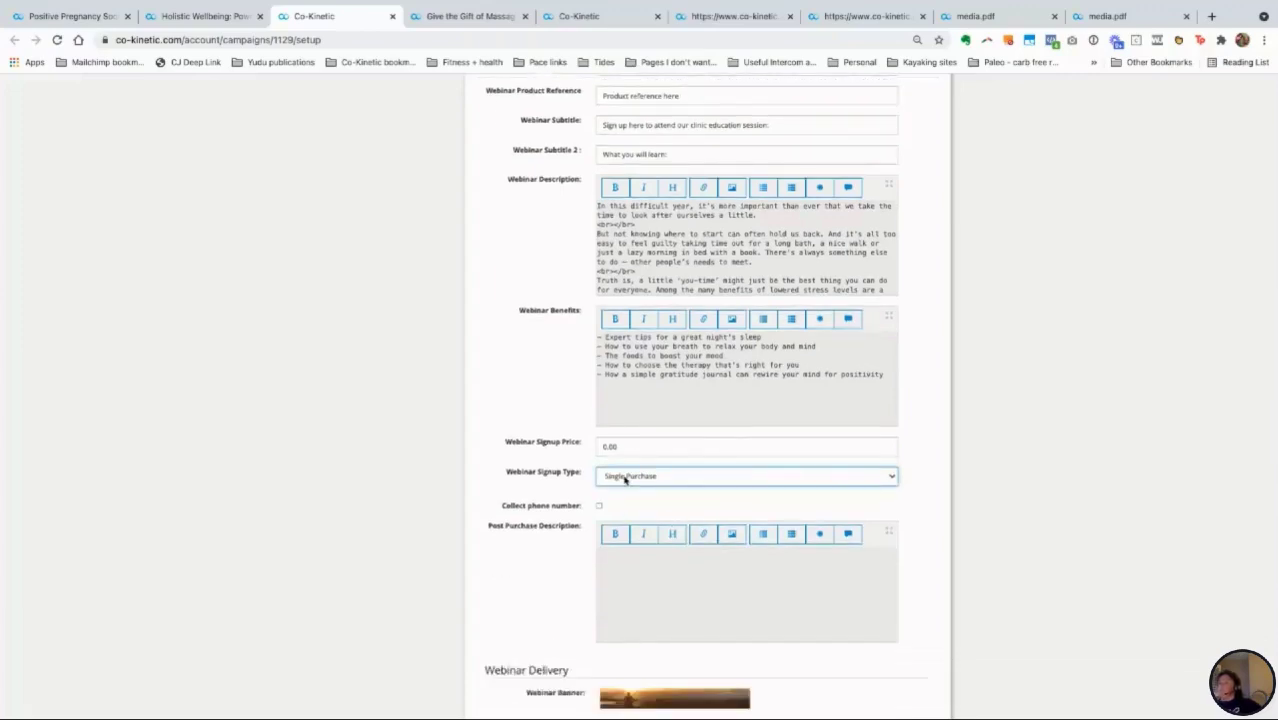
left_click(624, 478)
left_click(624, 465)
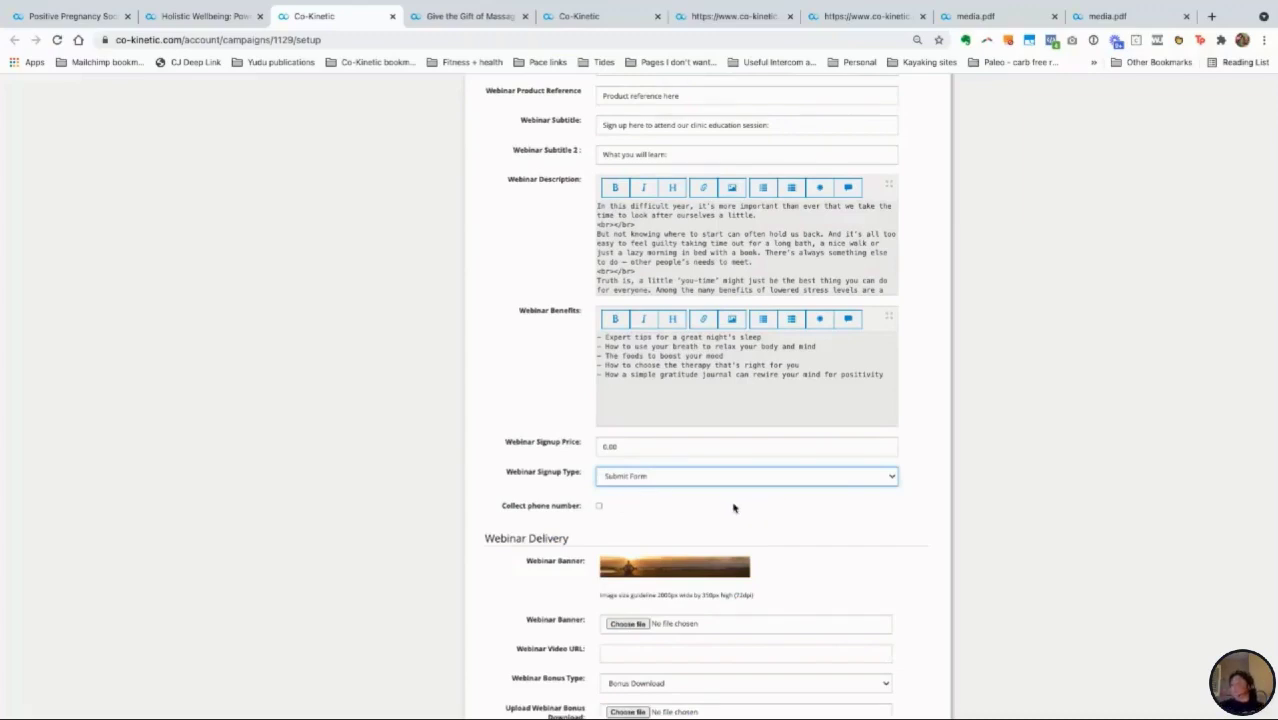
scroll(733, 508, "down", 3)
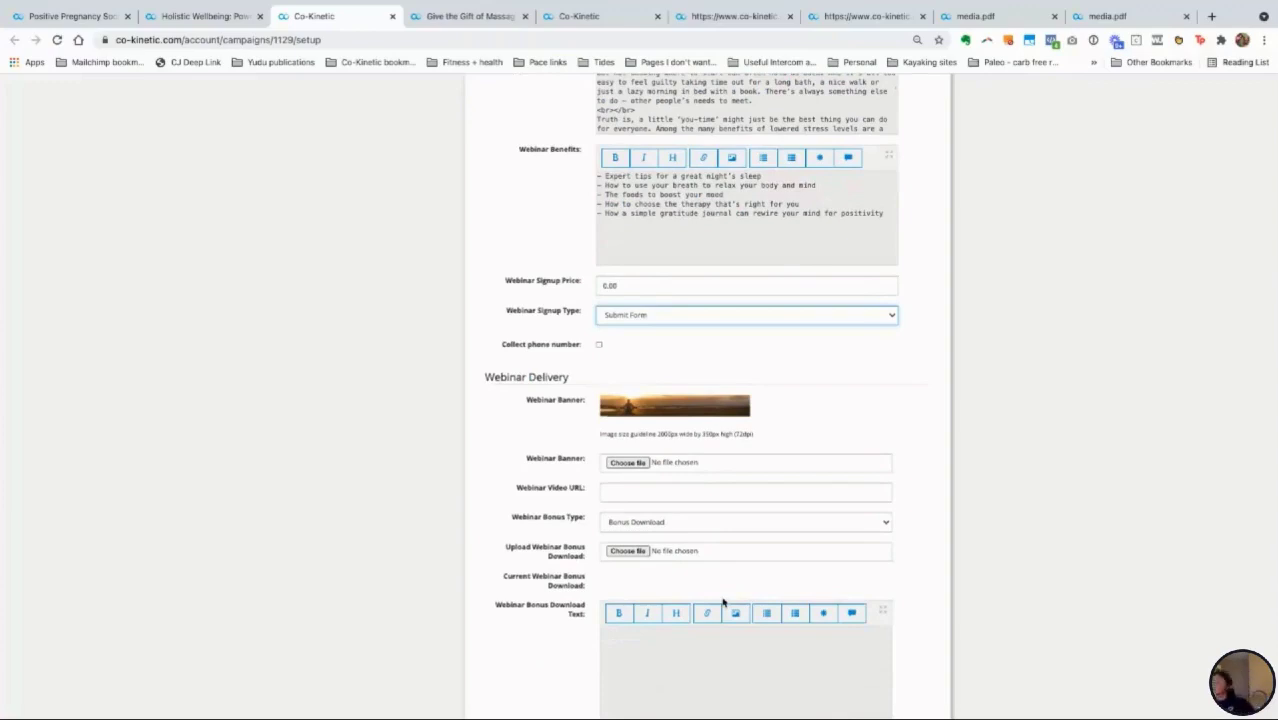
scroll(745, 430, "up", 10)
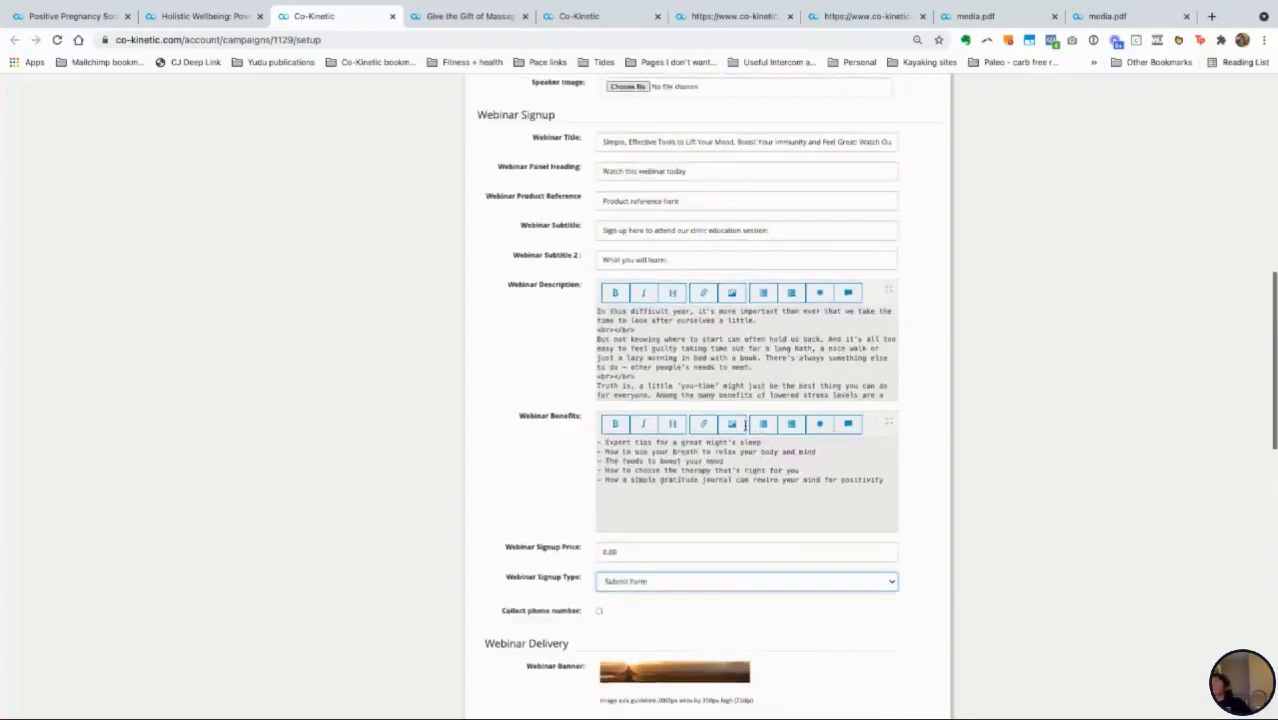
scroll(745, 426, "up", 2)
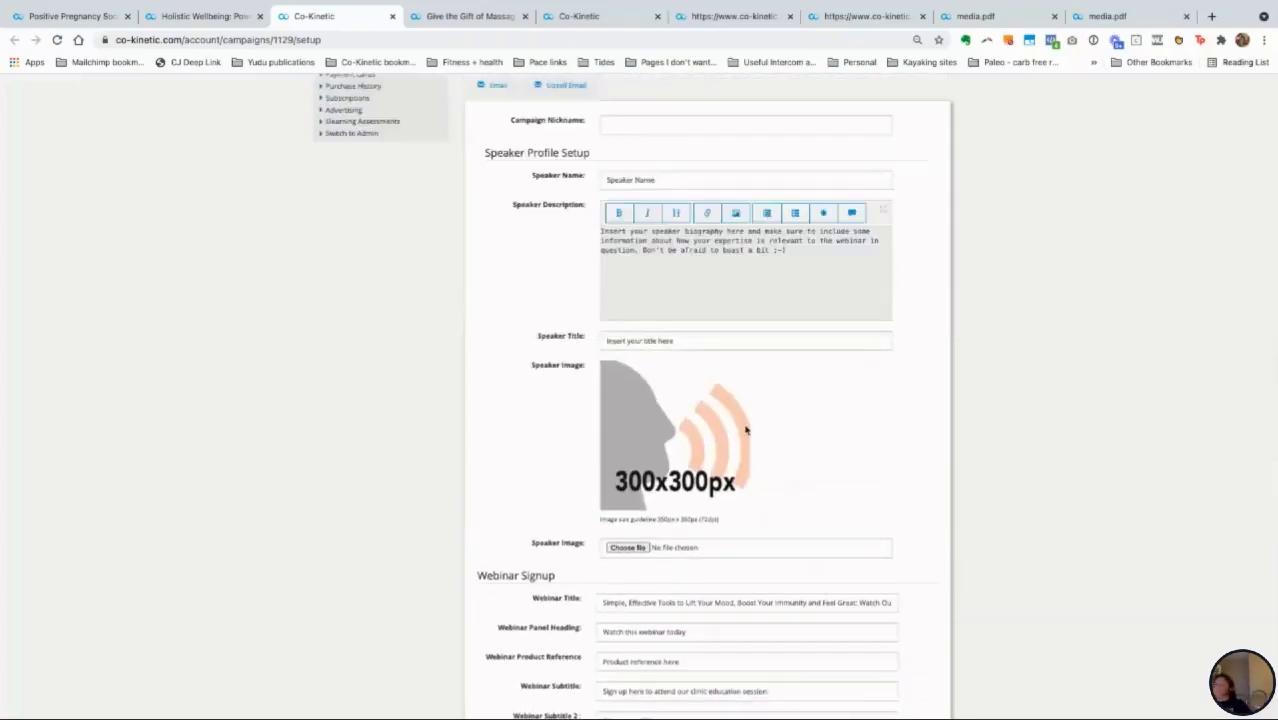
scroll(745, 430, "up", 5)
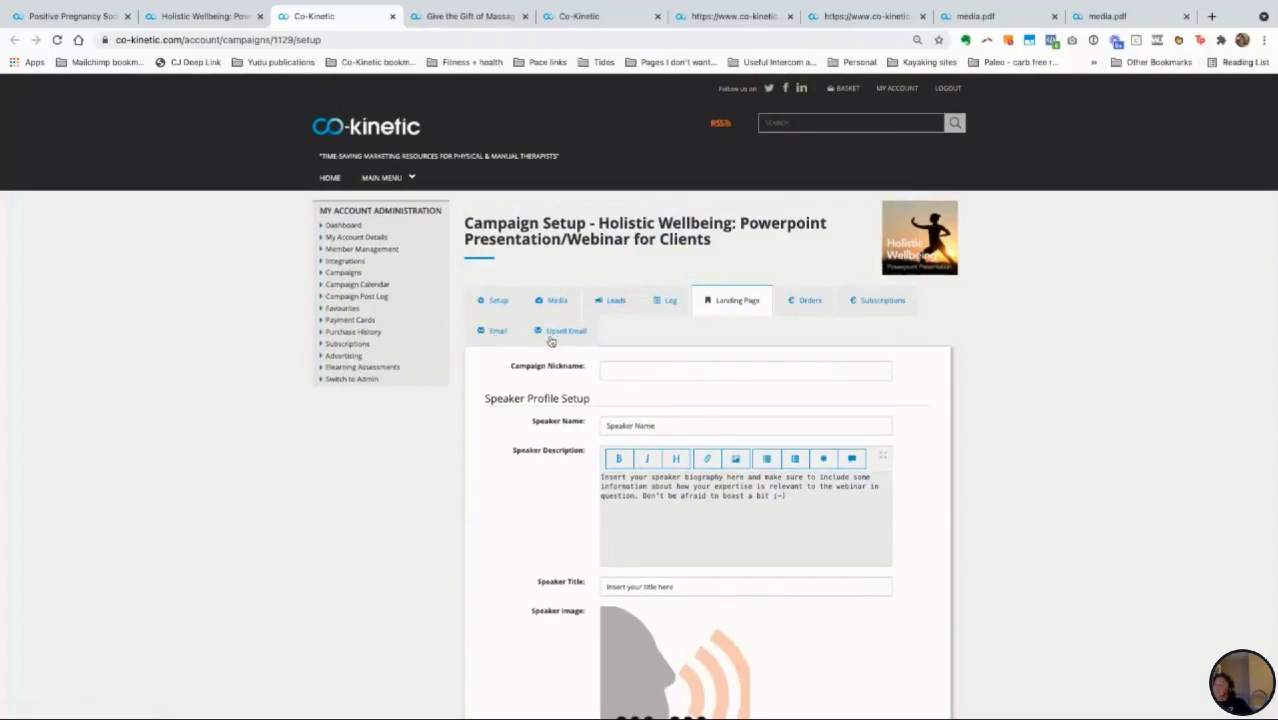
scroll(549, 368, "down", 1)
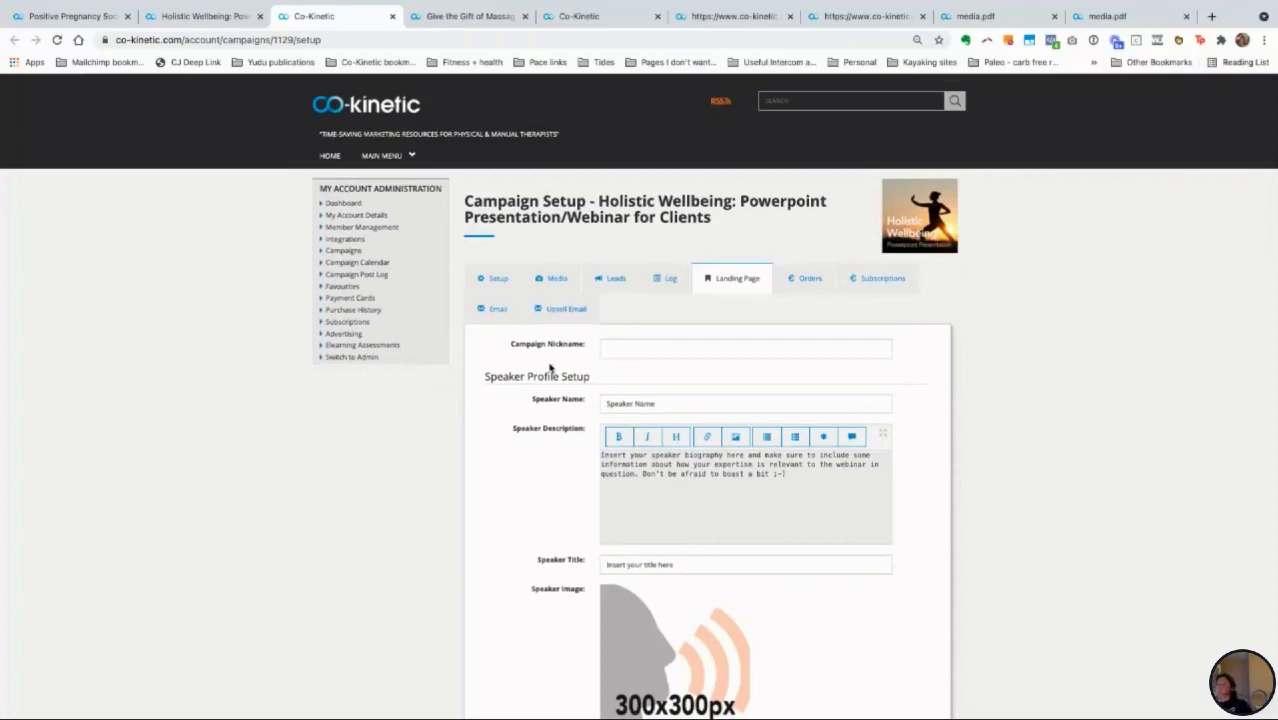
scroll(618, 510, "down", 10)
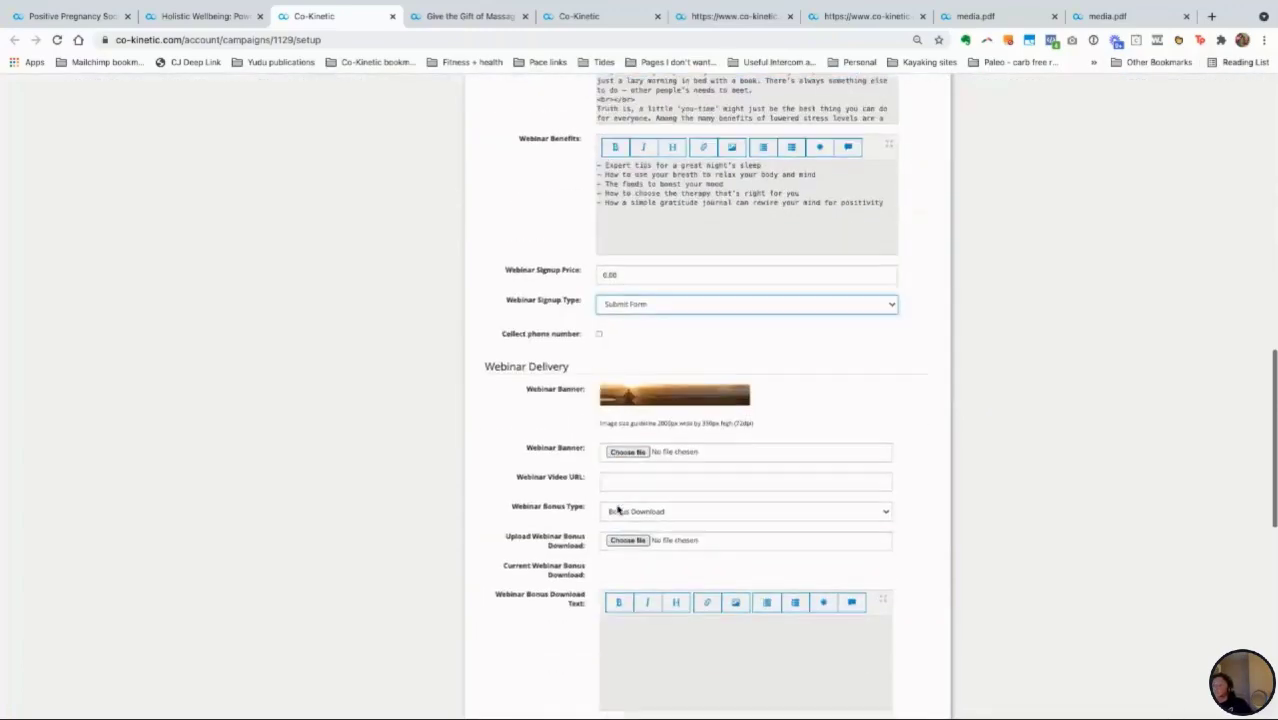
scroll(594, 571, "down", 4)
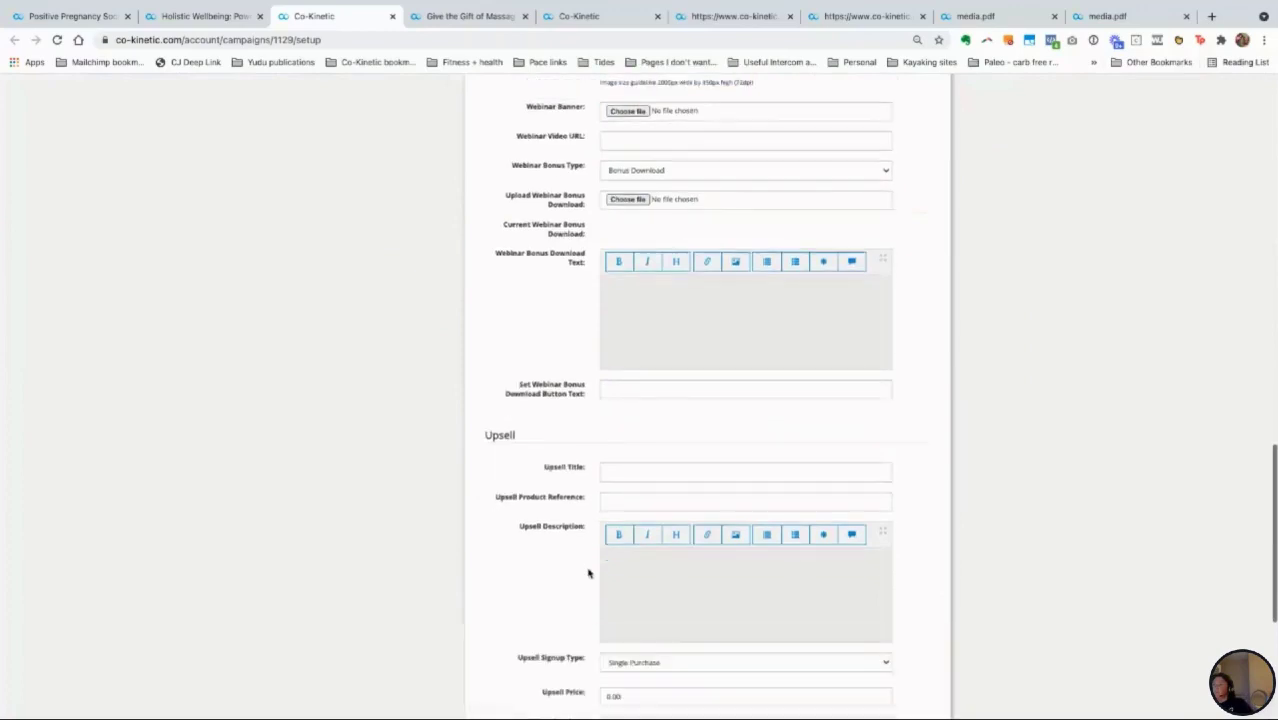
scroll(558, 551, "down", 1)
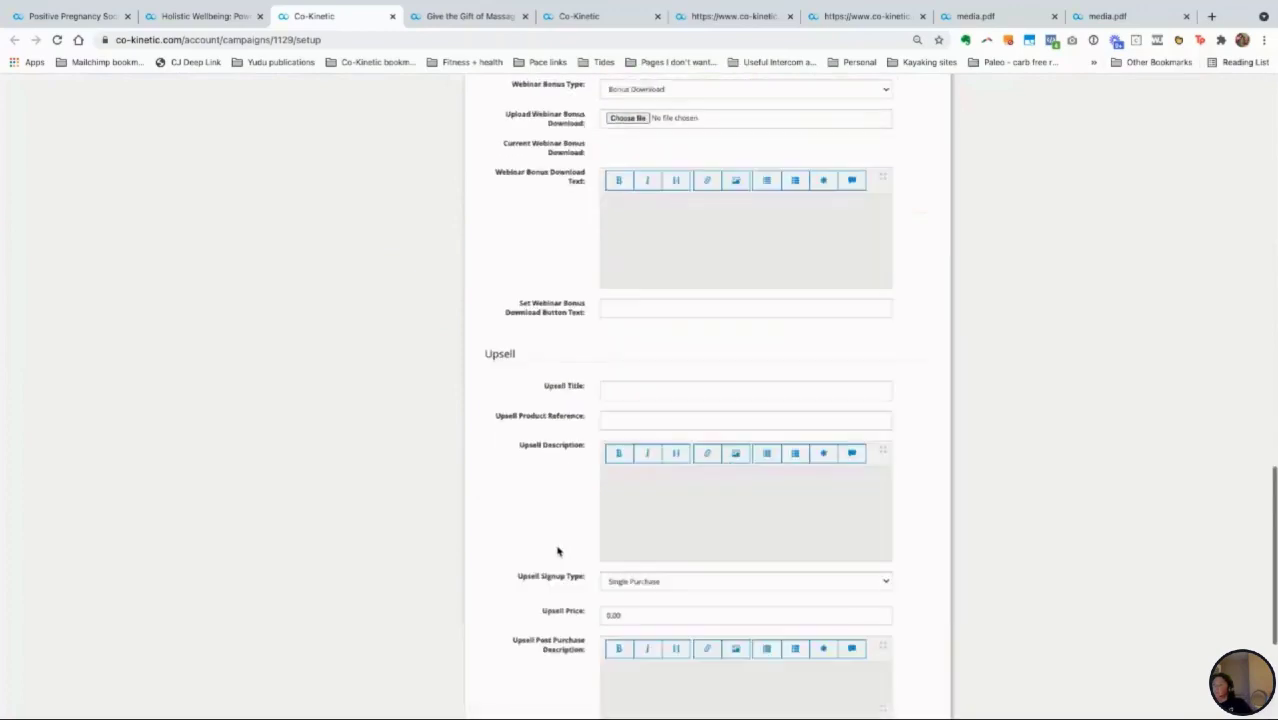
left_click(635, 577)
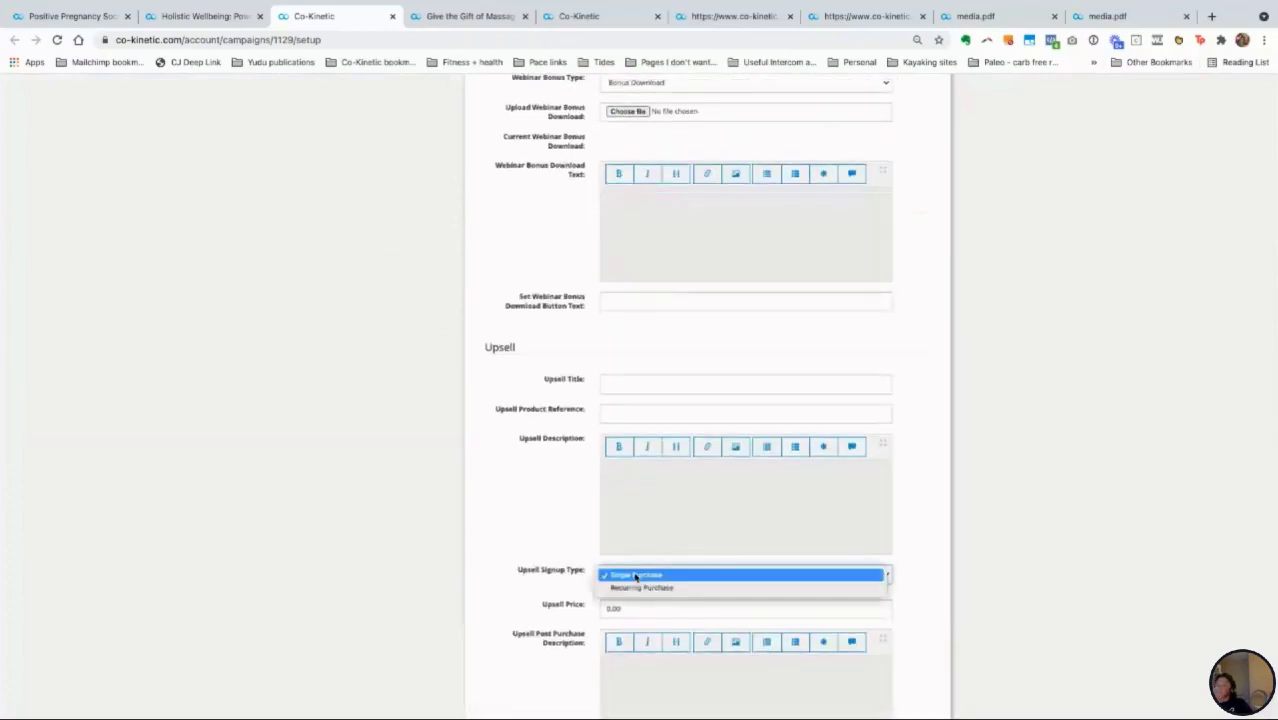
left_click(634, 575)
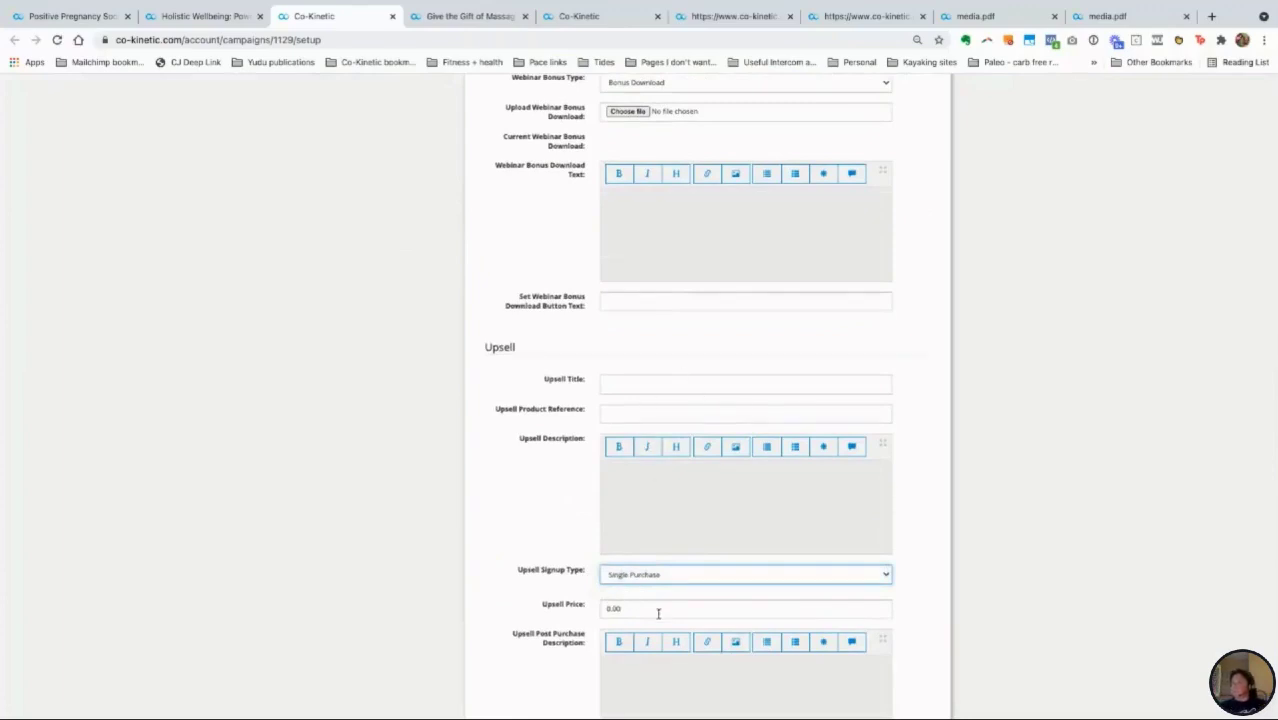
scroll(656, 614, "down", 4)
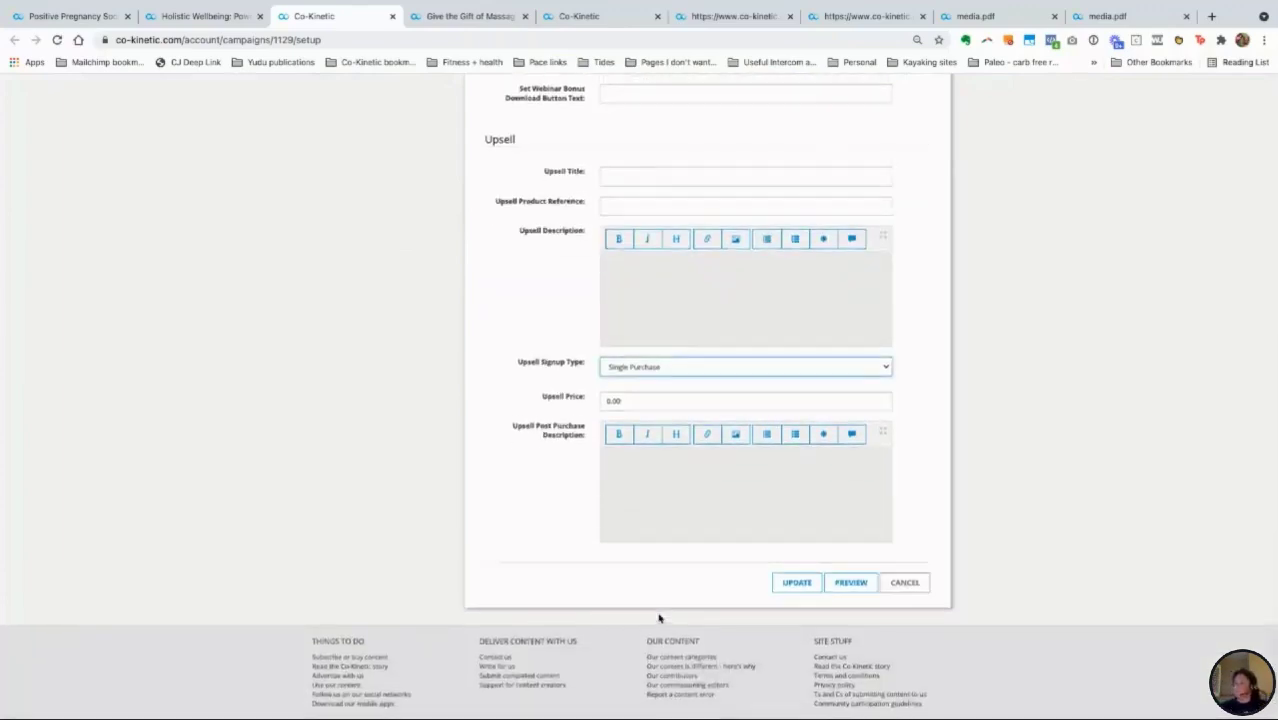
scroll(658, 616, "up", 5)
scroll(658, 614, "up", 4)
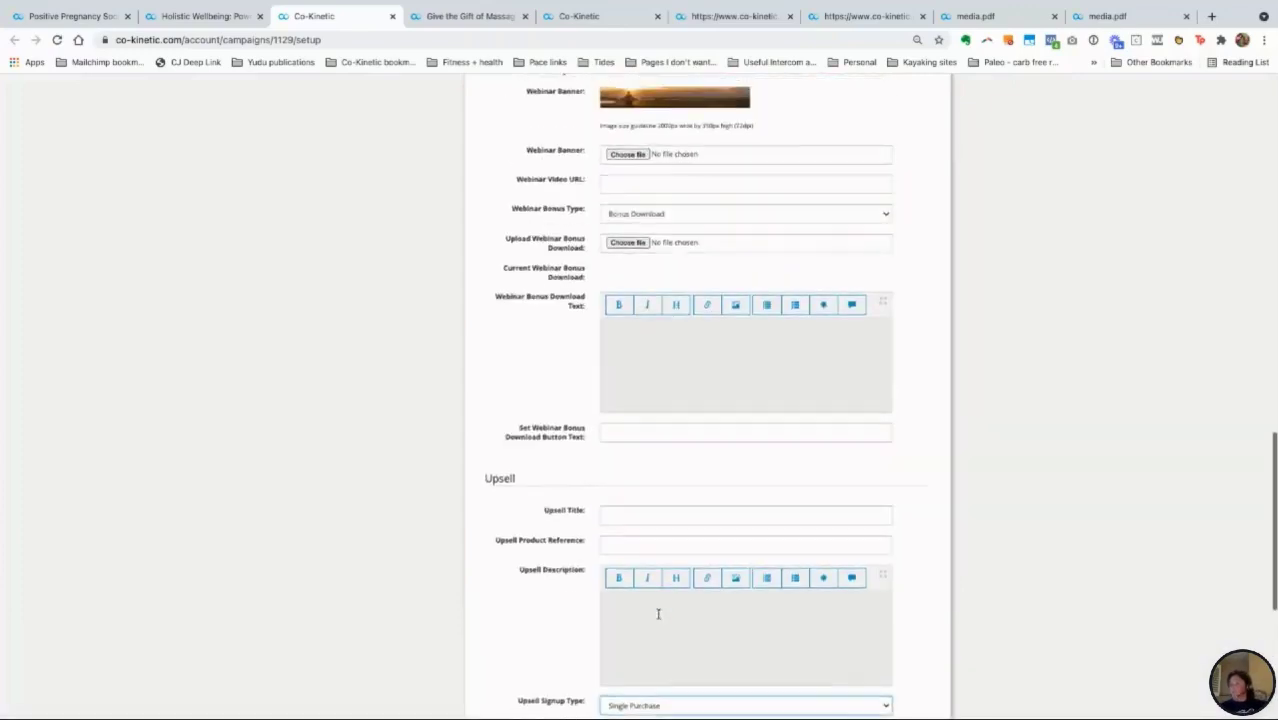
scroll(658, 618, "up", 5)
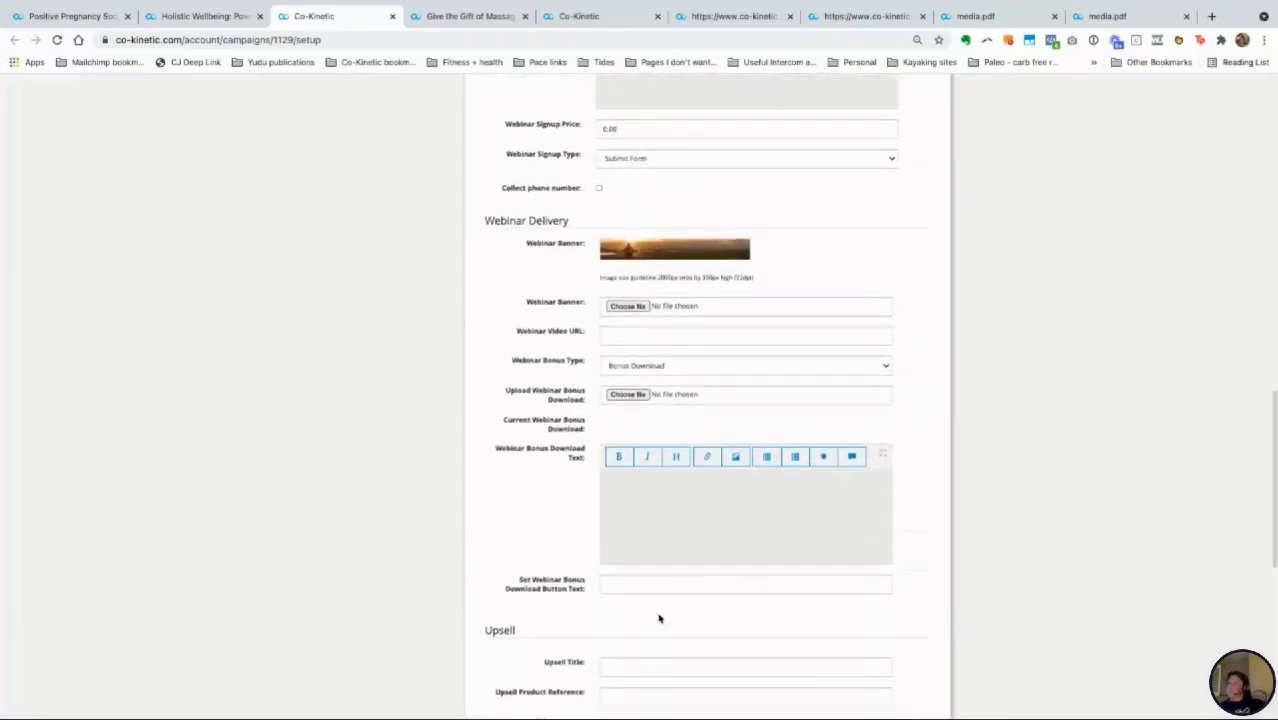
scroll(658, 616, "up", 15)
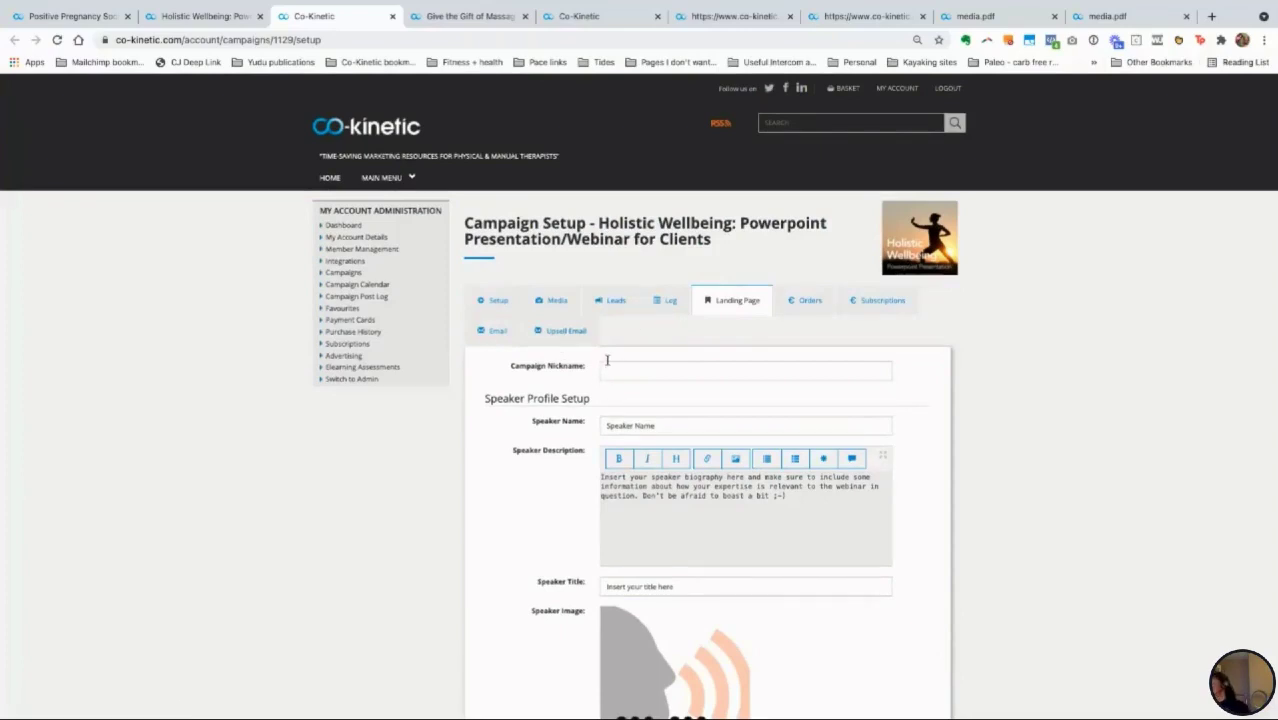
Step: Copy the personal webinar Signup URL from the Setup tab and switch to the Gift of Massage tab
left_click(557, 302)
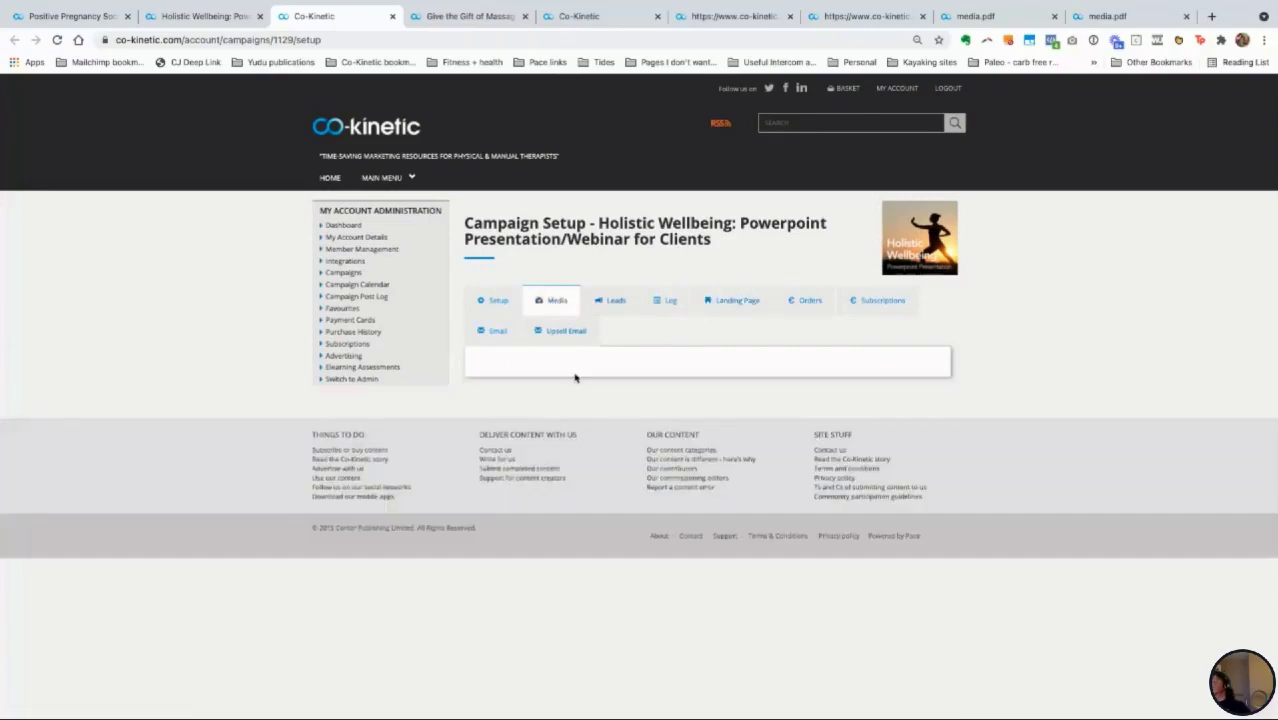
left_click(500, 305)
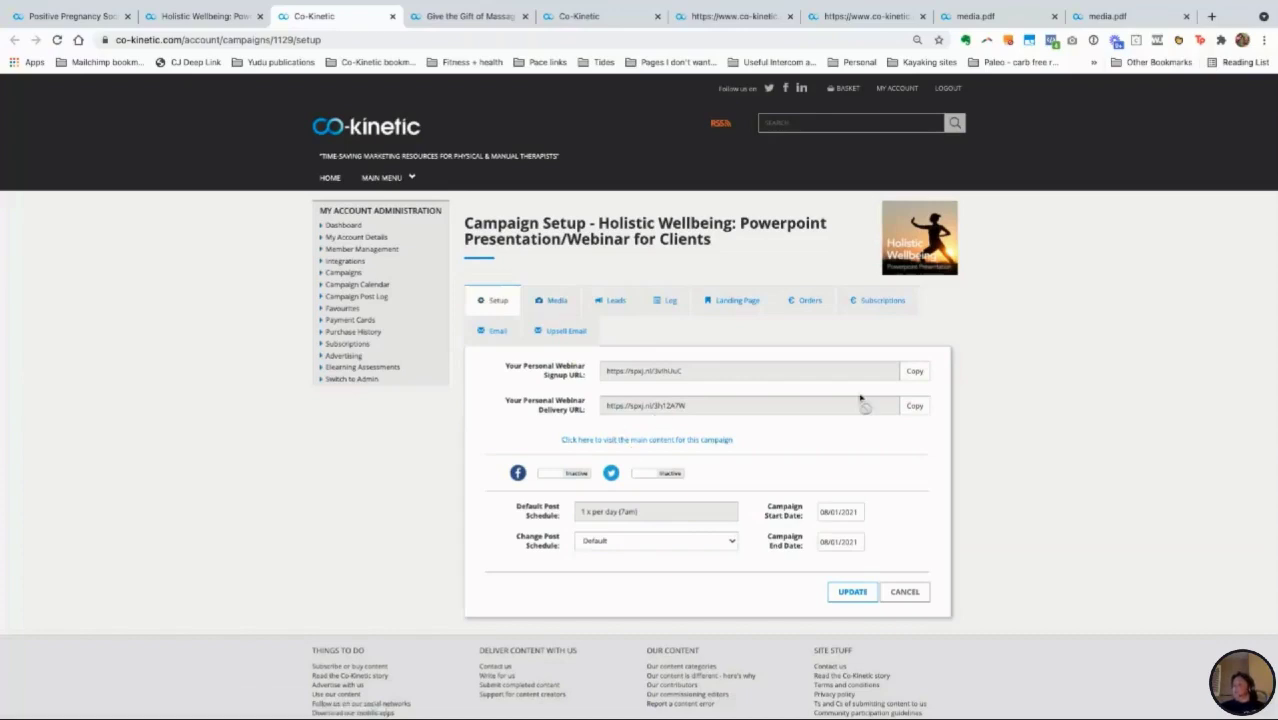
left_click(916, 373)
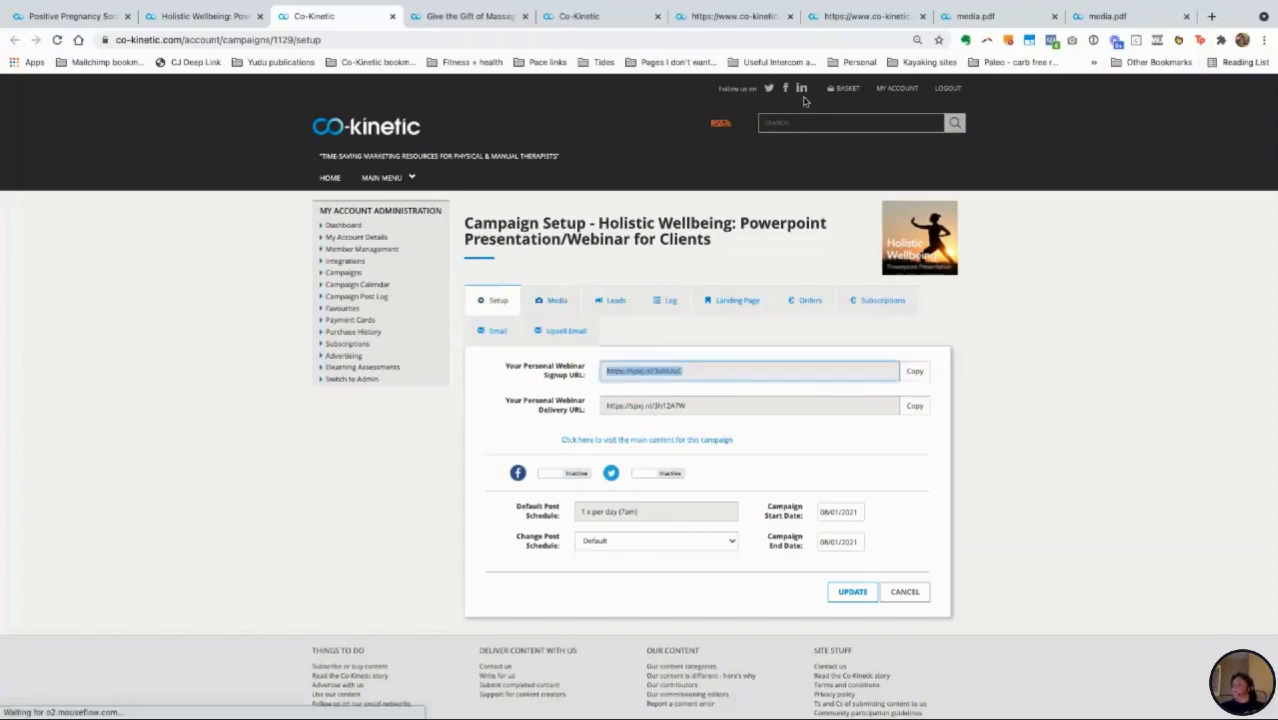
left_click(477, 17)
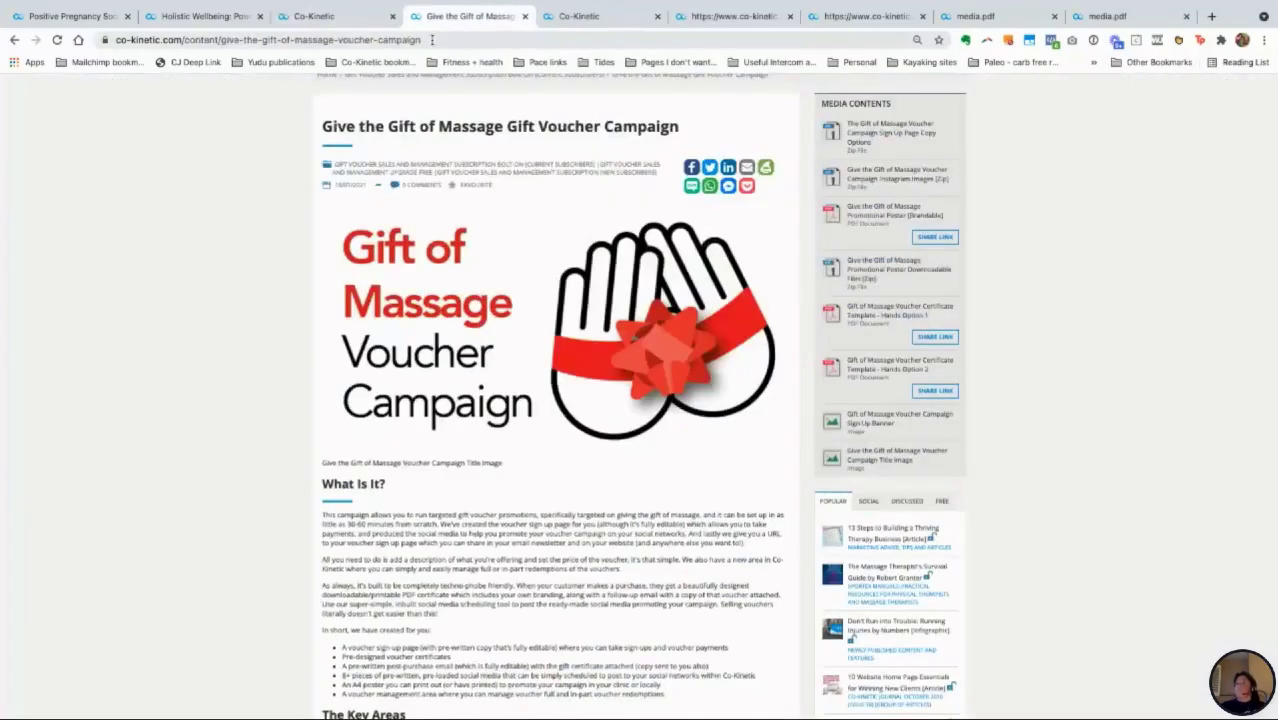
Step: Load the copied Holistic Wellbeing sign-up link to preview it, then return to the campaign setup tab
left_click(432, 40)
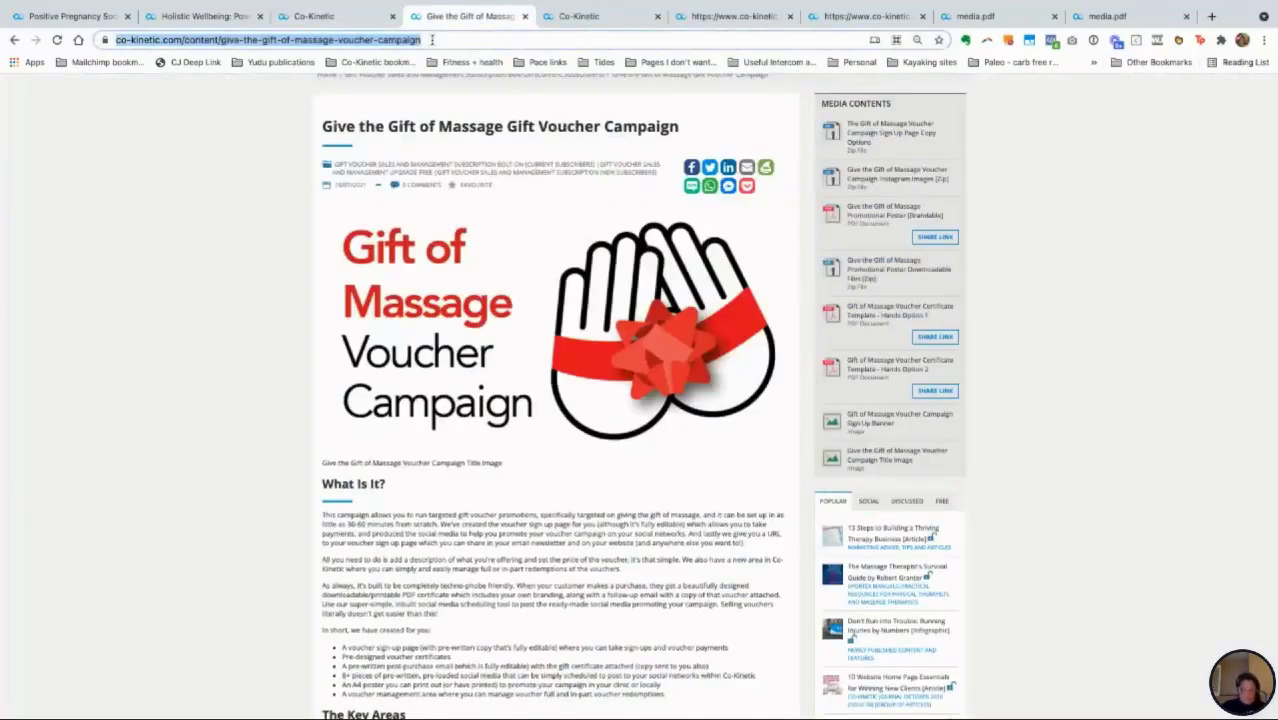
key("Return")
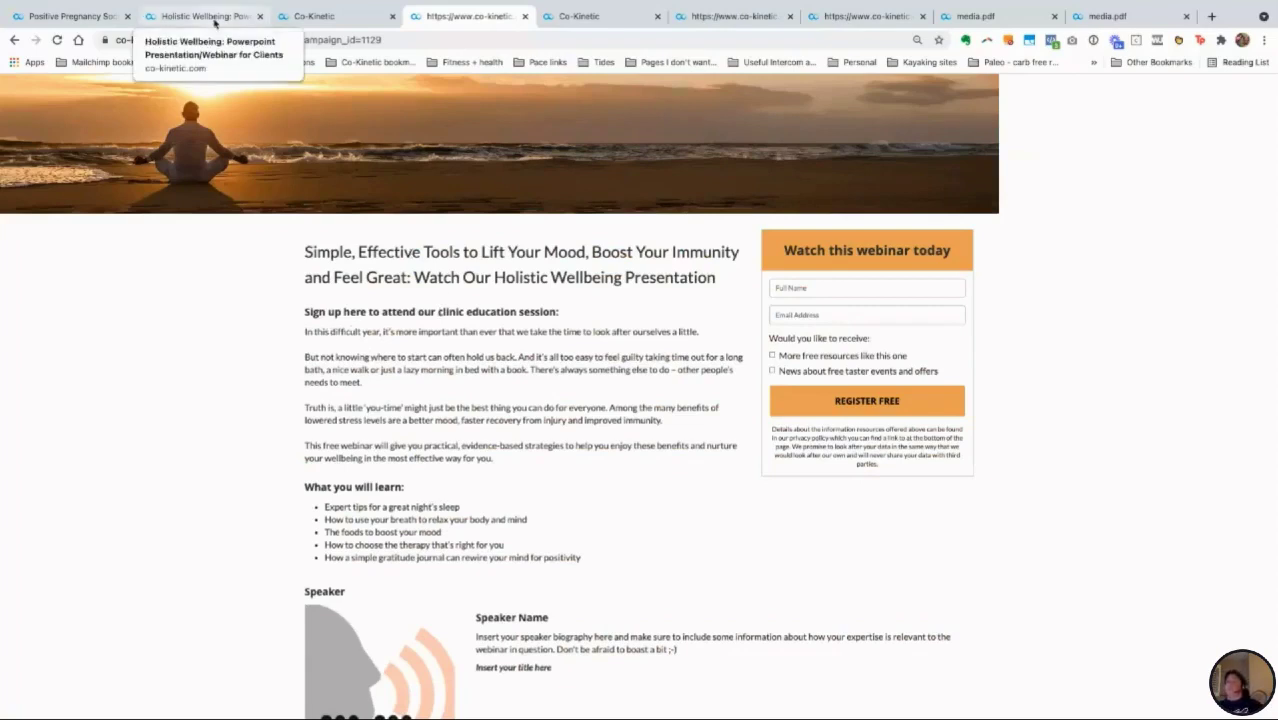
left_click(320, 18)
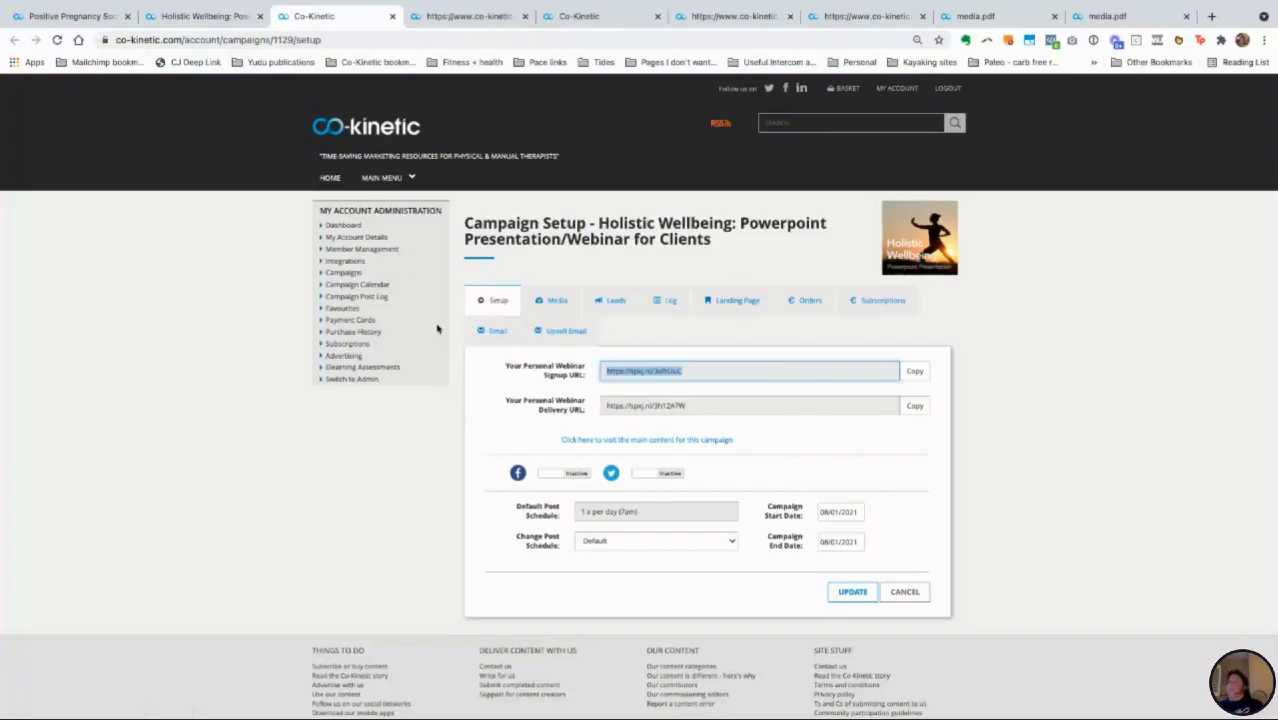
Step: Browse Full Site (Premium) Subscription > Customisable Web Pages > Sports-Themed Editable Sign-Up Pages
left_click(202, 18)
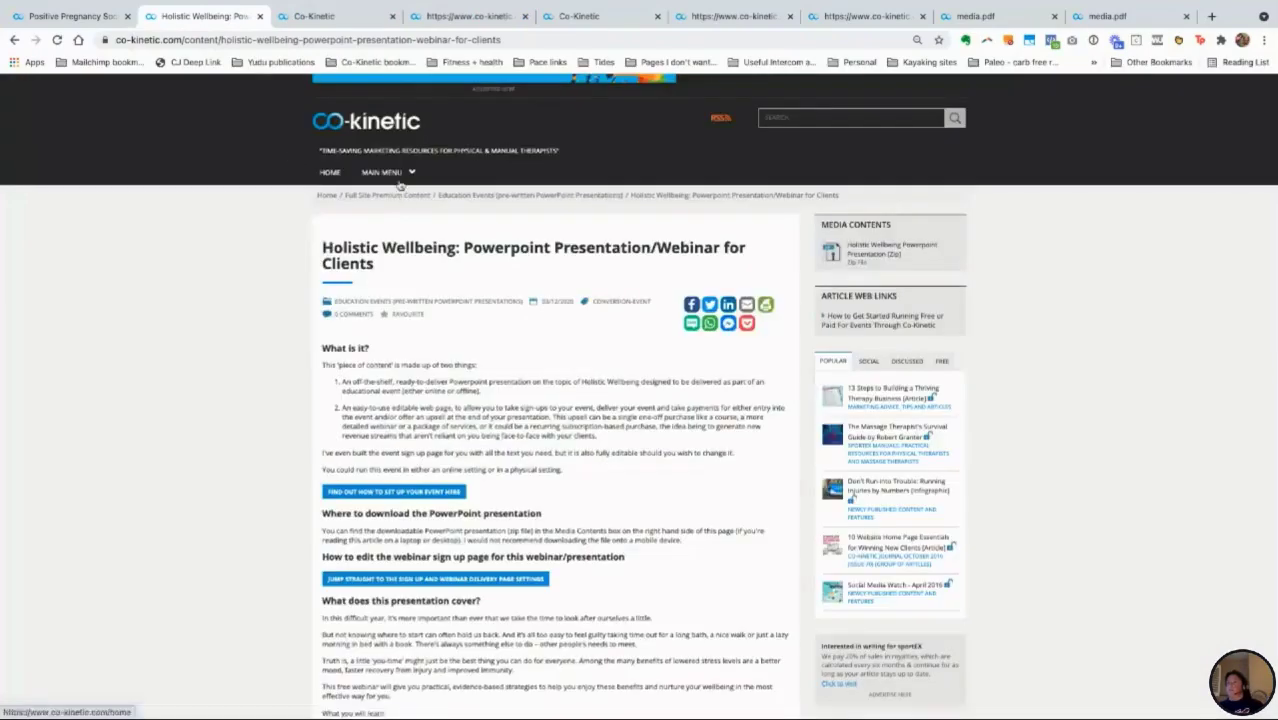
mouse_move(398, 181)
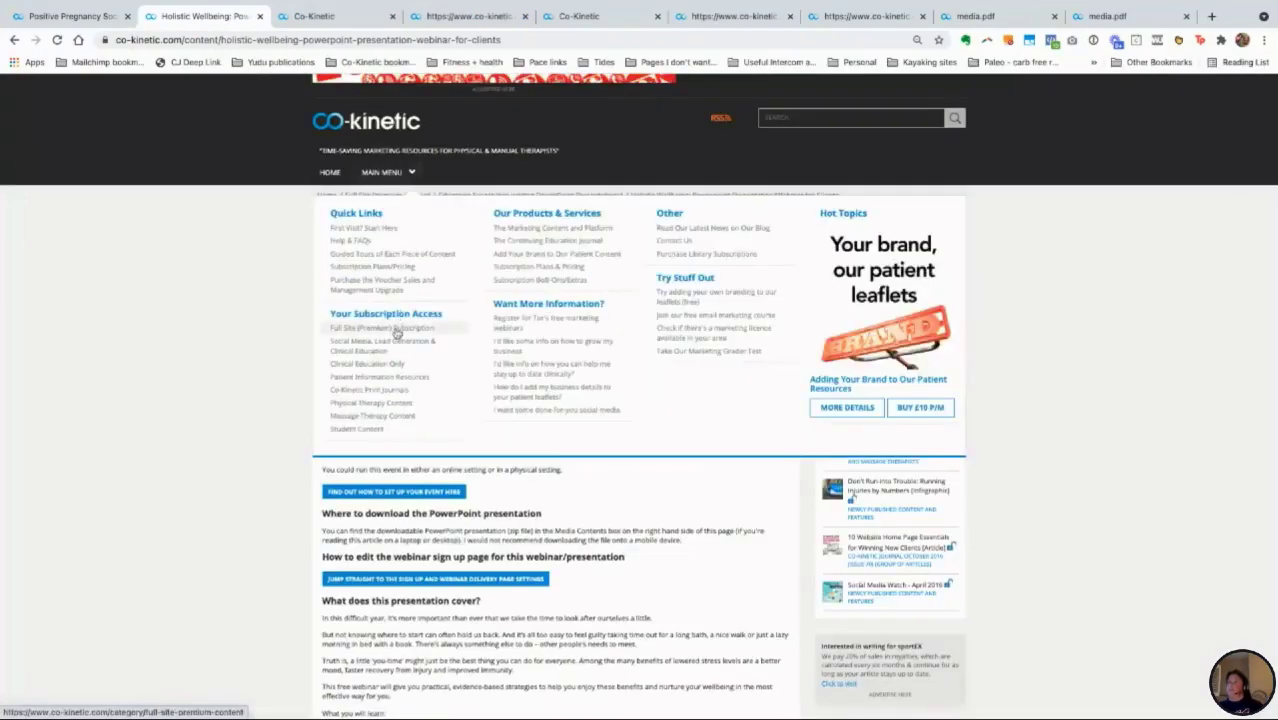
left_click(397, 333)
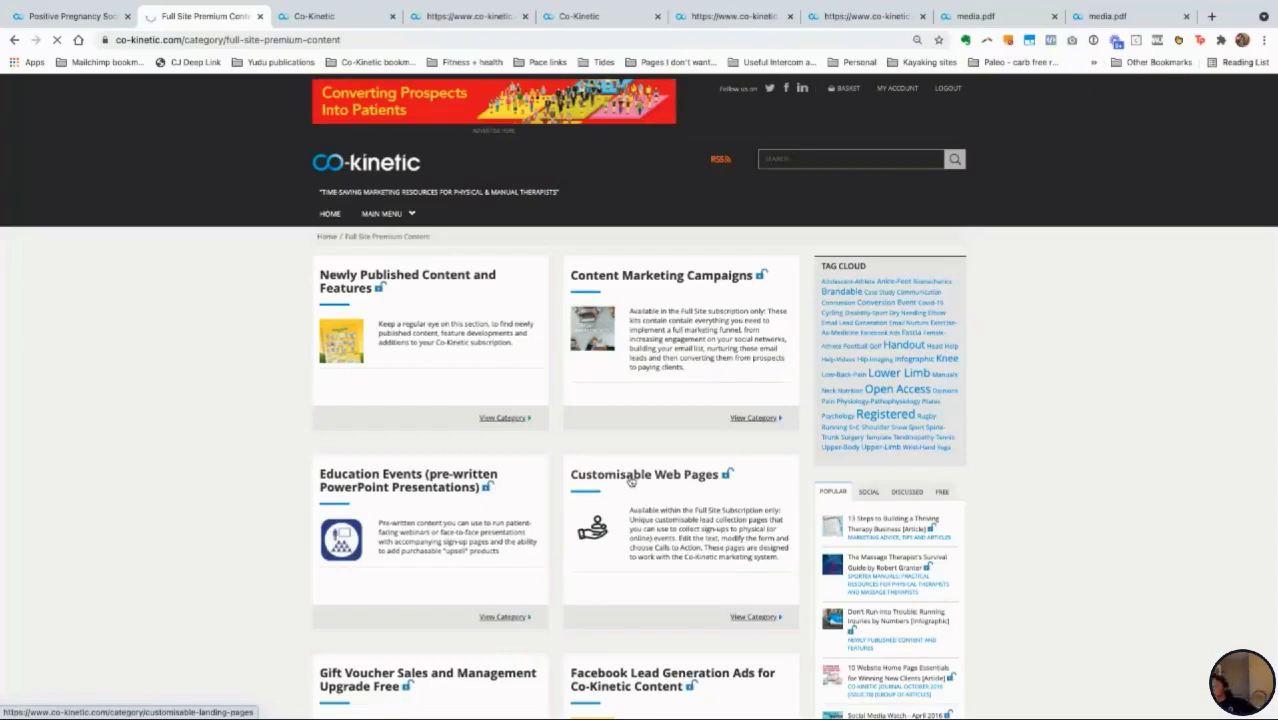
left_click(631, 481)
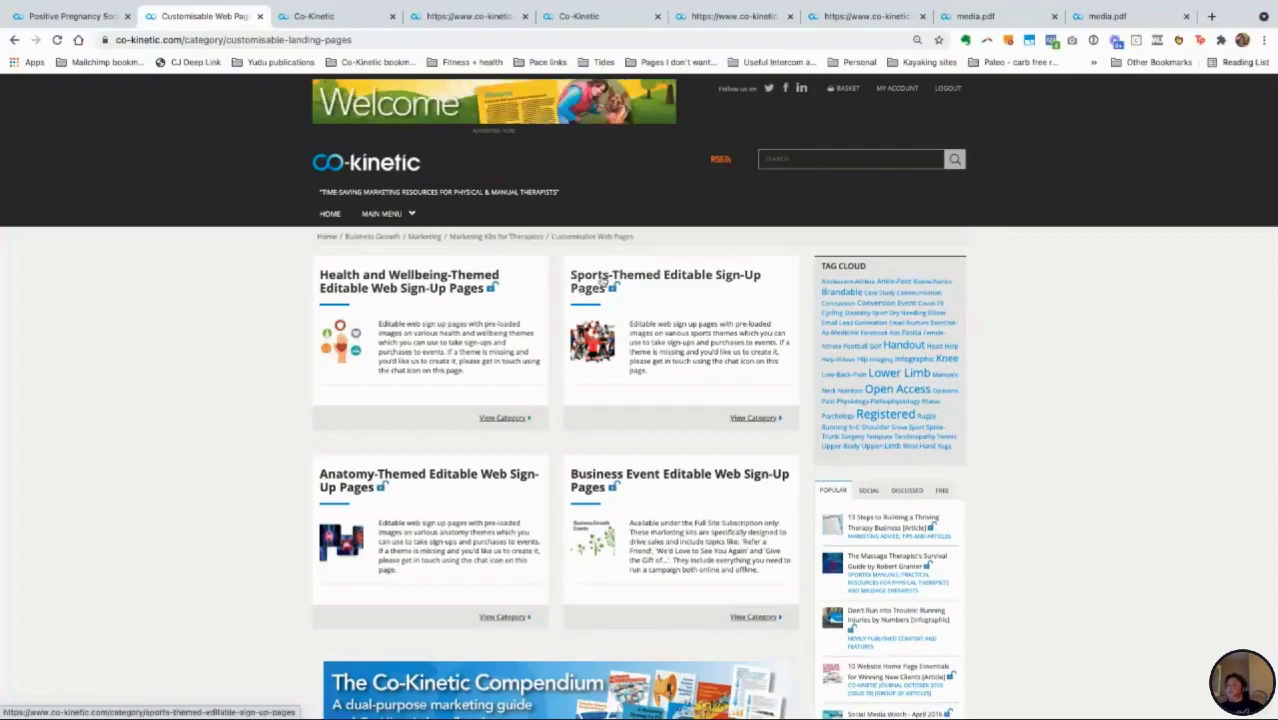
left_click(603, 283)
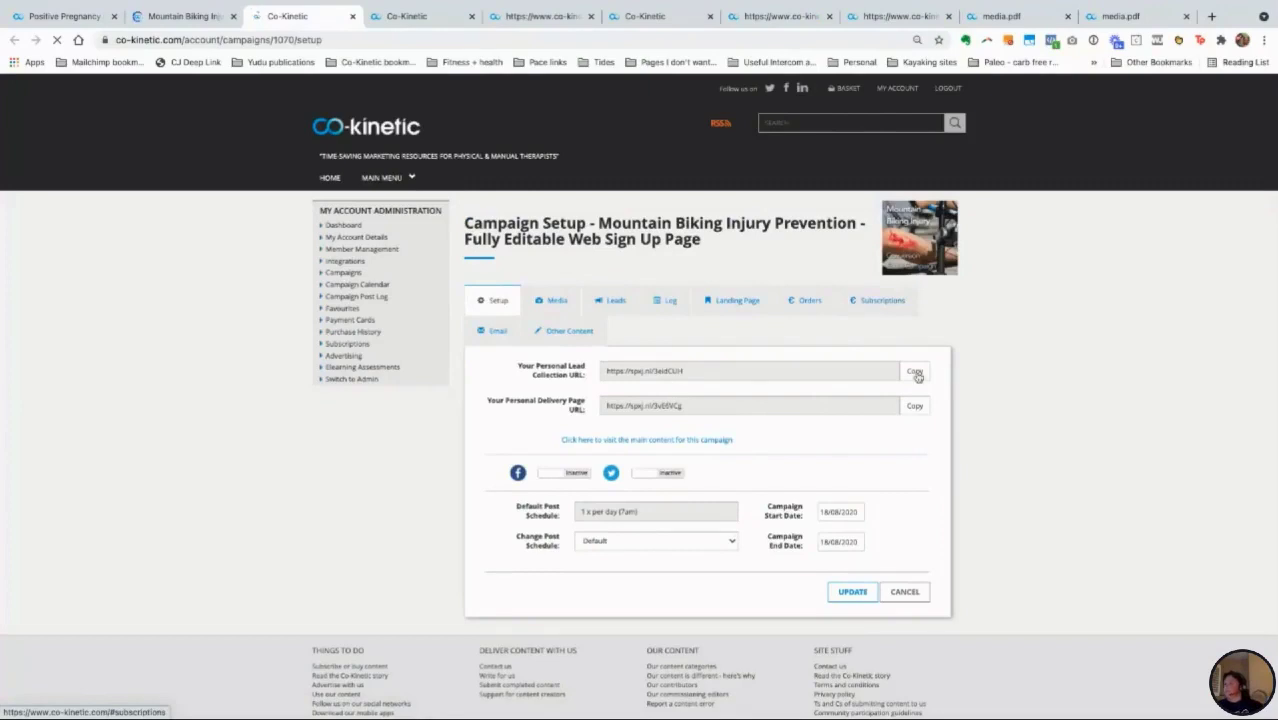
Step: Preview the Mountain Biking sign-up page from its pasted lead collection link, then return to its setup
left_click(405, 22)
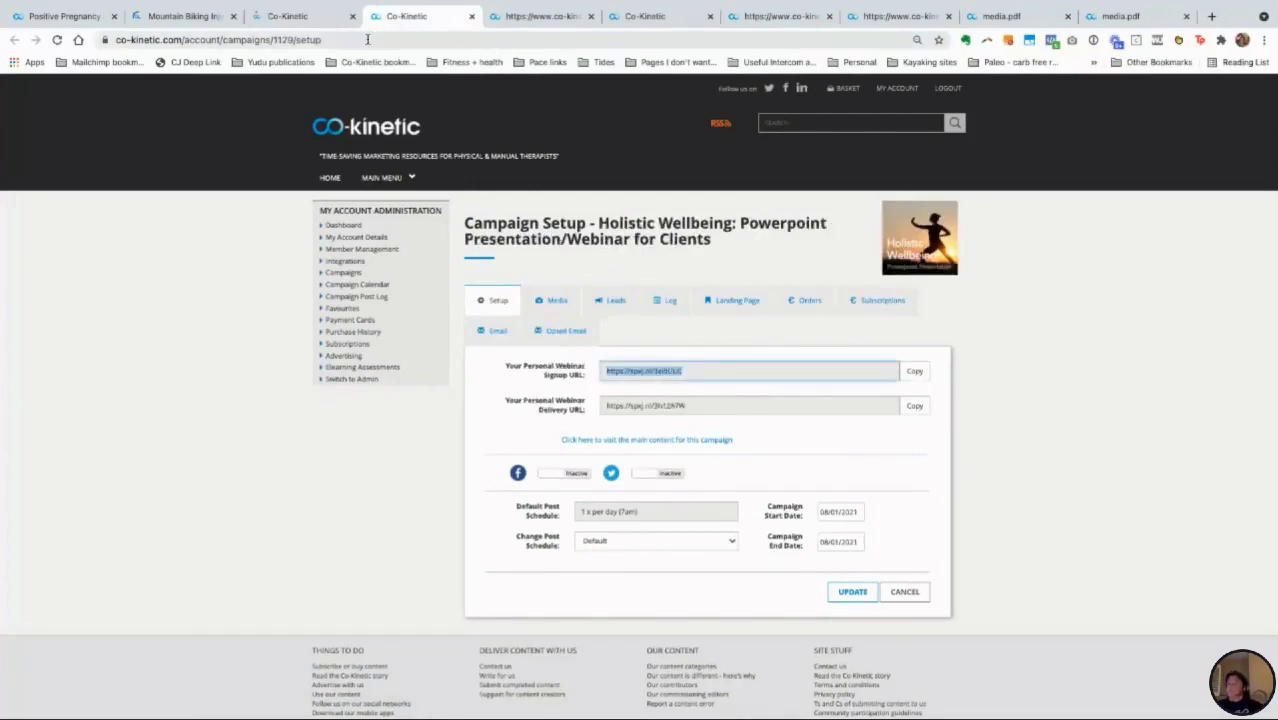
left_click(367, 40)
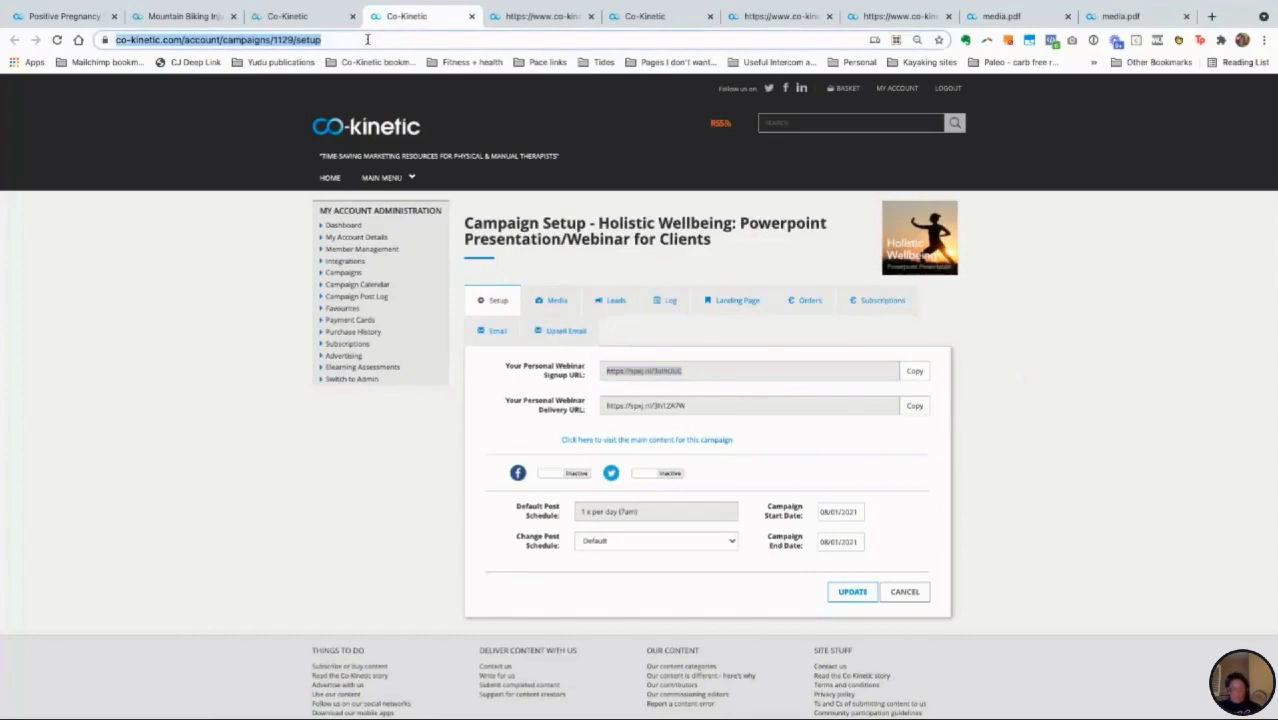
key("Return")
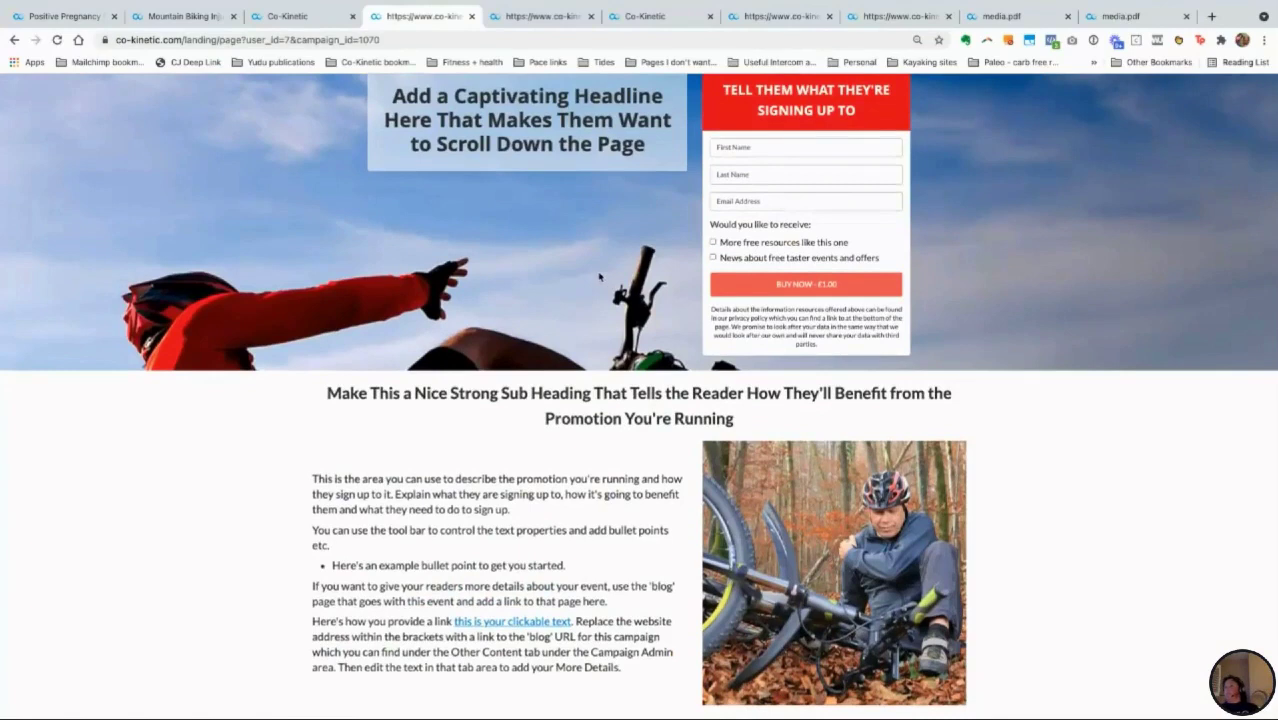
scroll(600, 277, "up", 1)
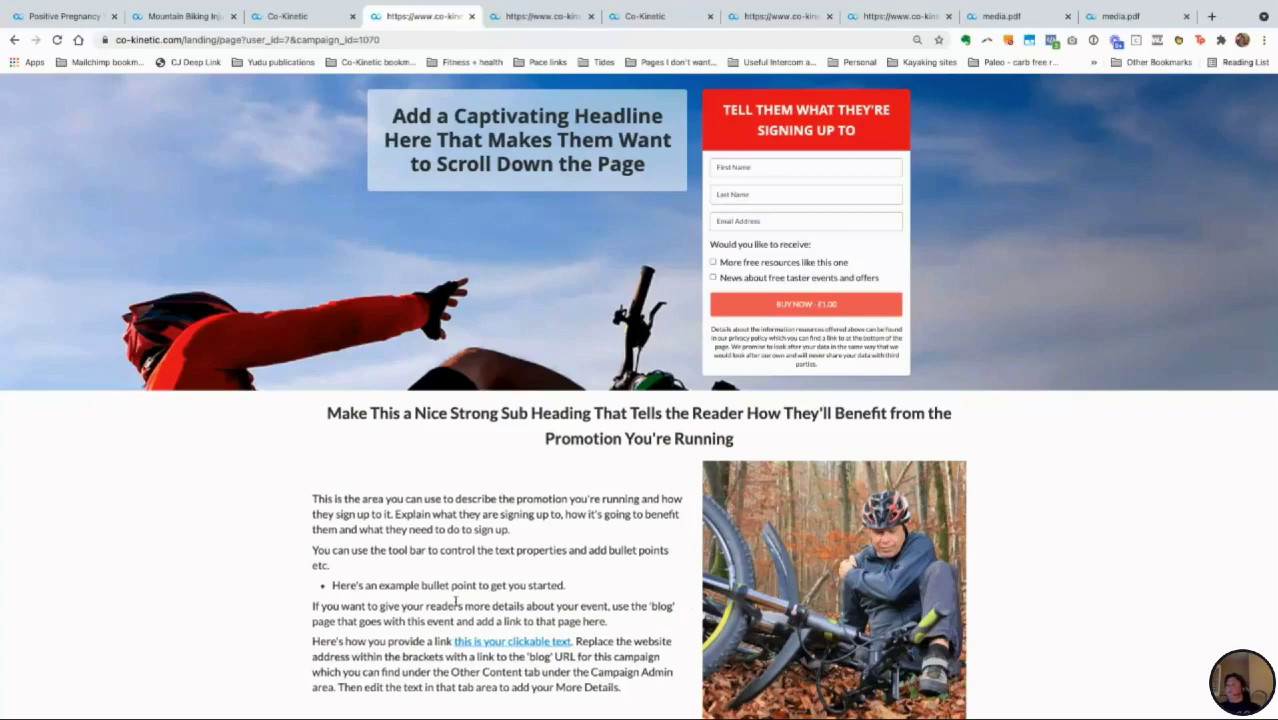
scroll(455, 600, "down", 1)
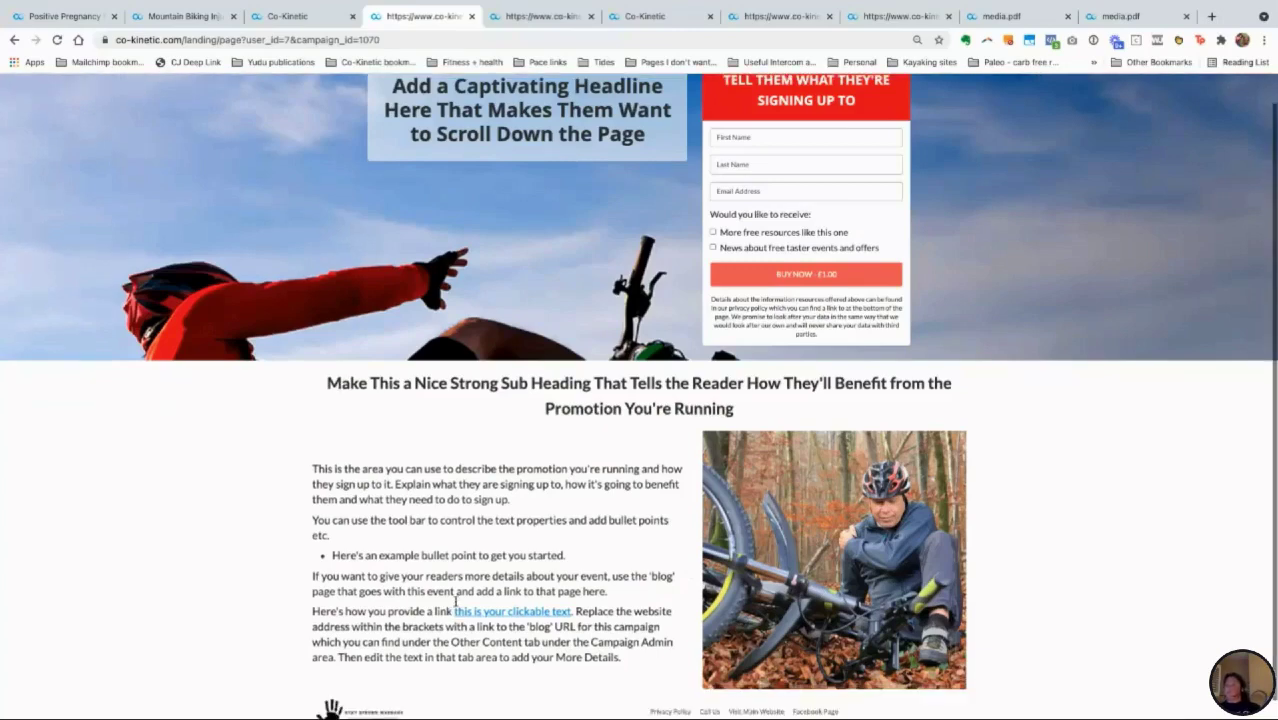
left_click(276, 19)
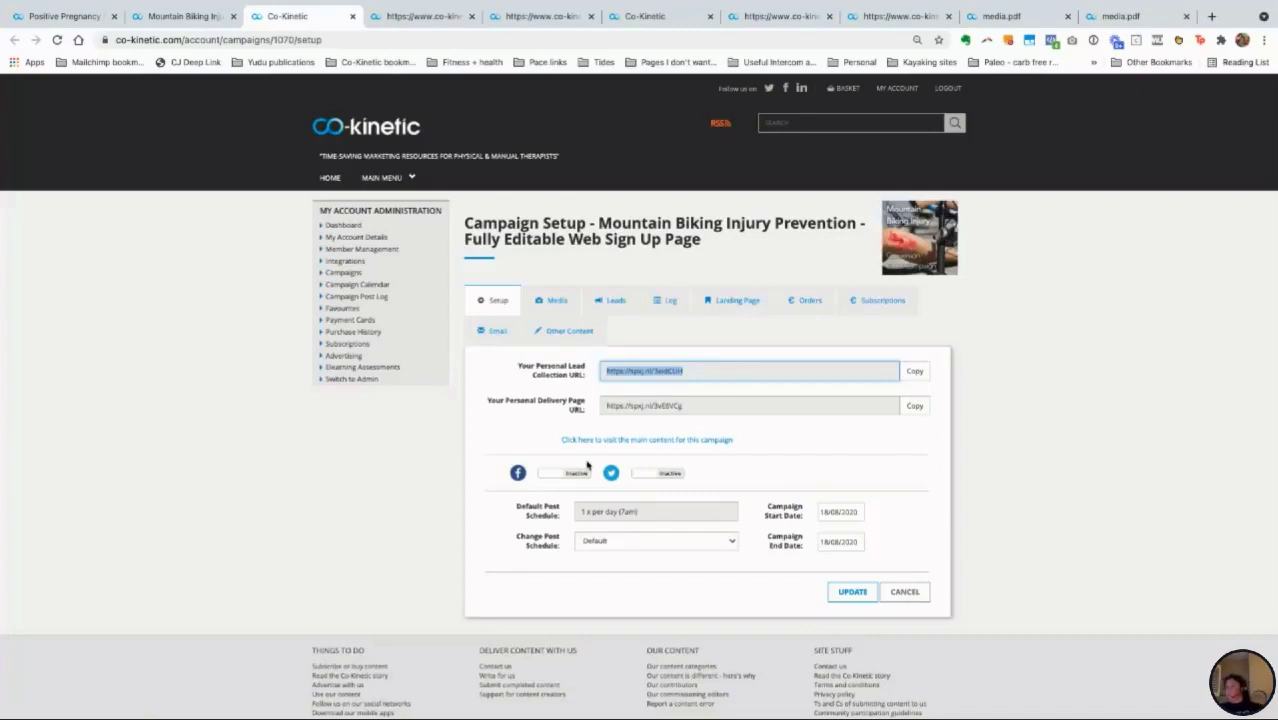
Step: Open the Mountain Biking landing page form and keep Single Purchase as the Call To Action Type
left_click(737, 300)
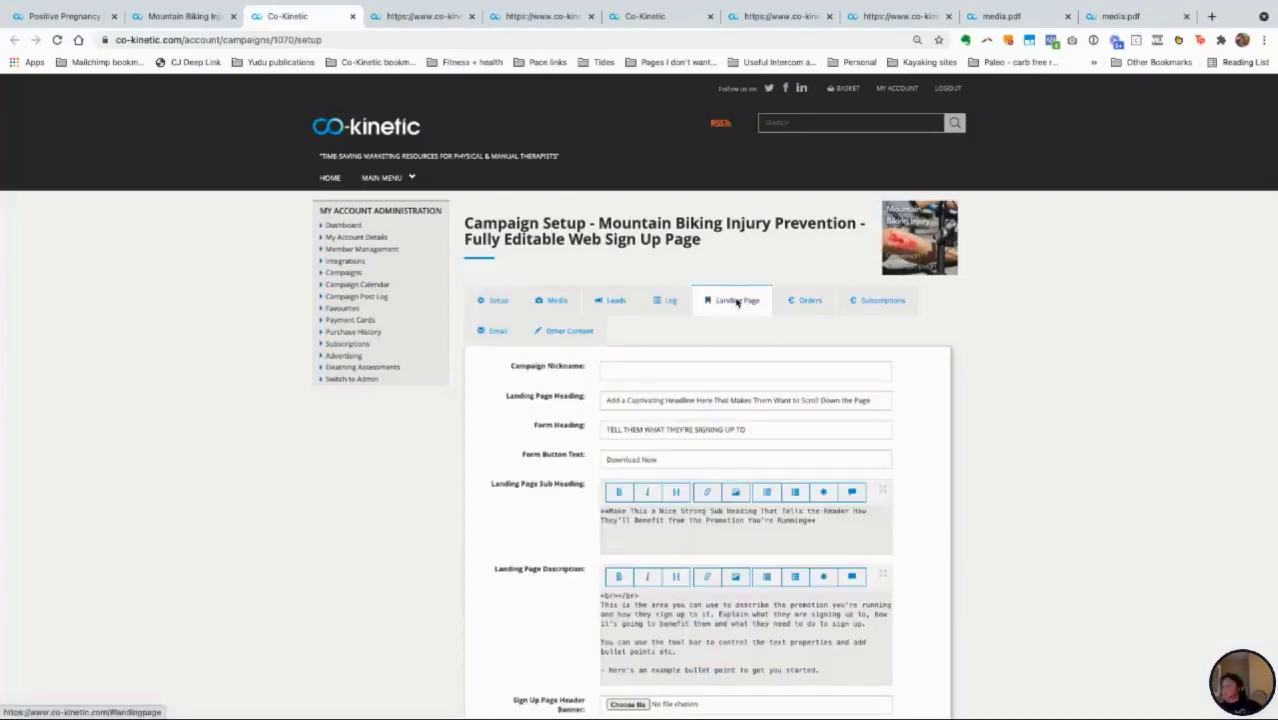
scroll(637, 597, "down", 5)
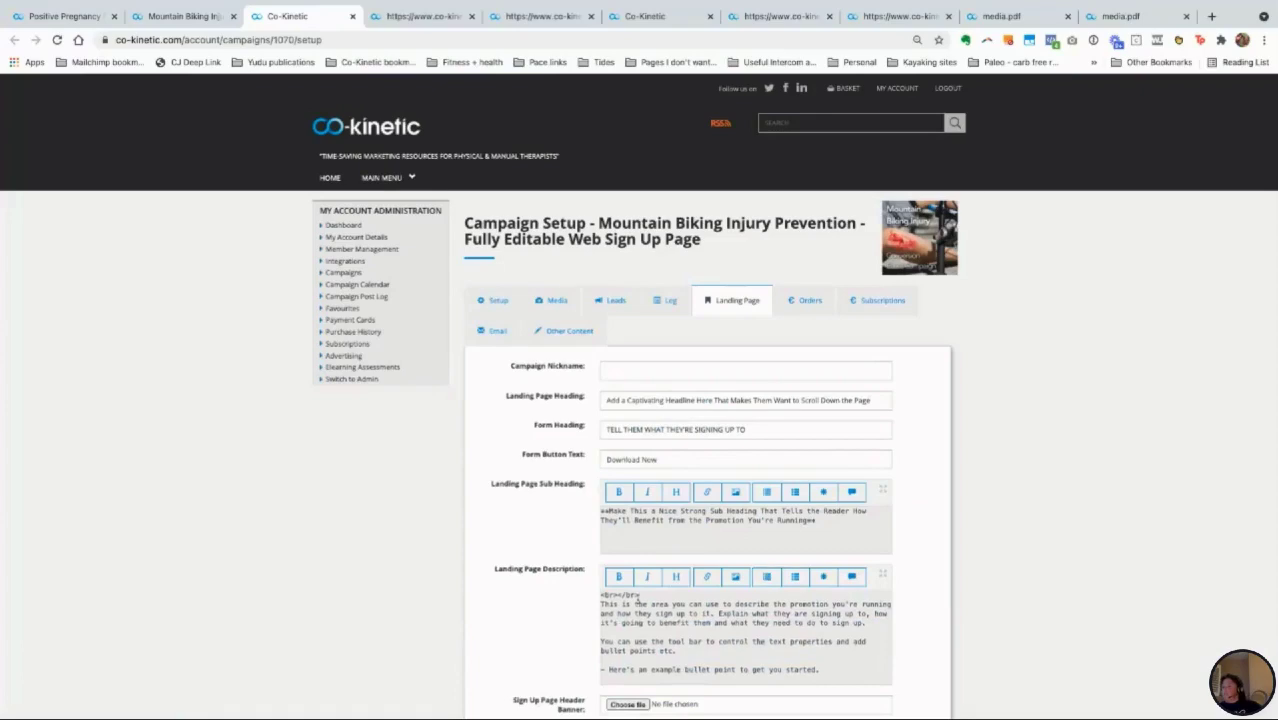
scroll(558, 562, "down", 5)
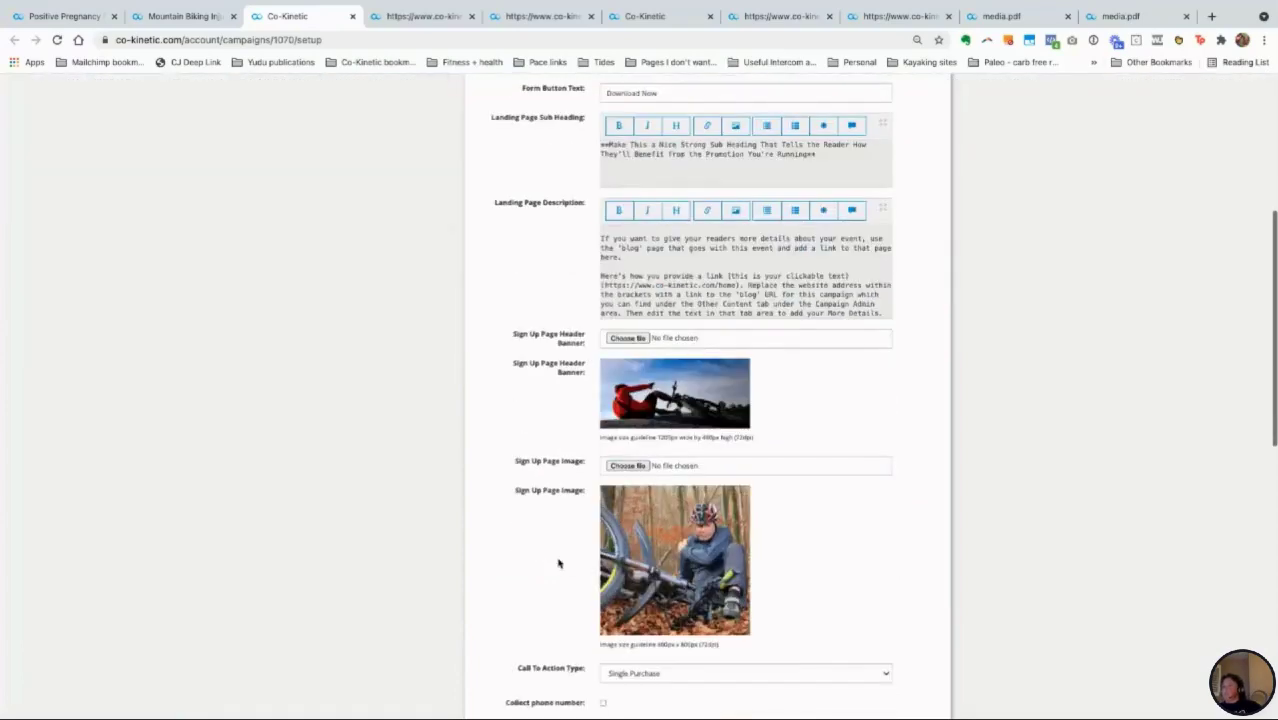
scroll(705, 579, "down", 2)
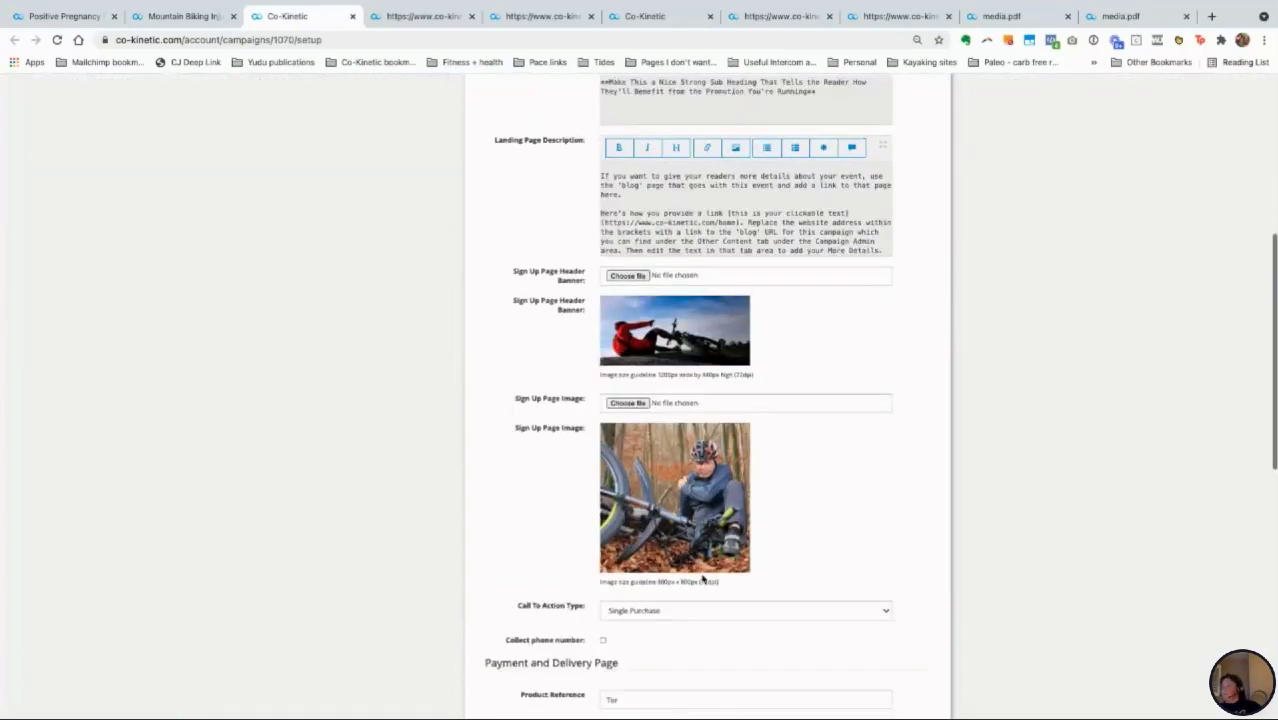
scroll(700, 586, "down", 1)
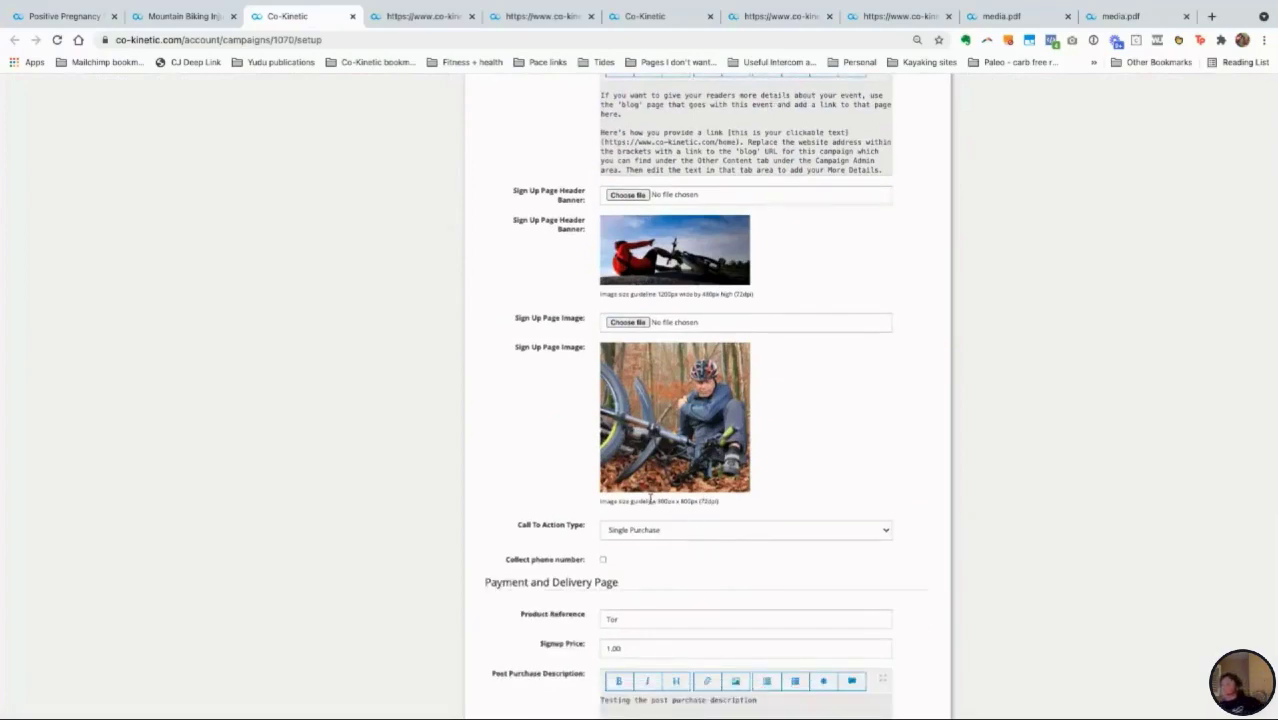
scroll(766, 480, "down", 2)
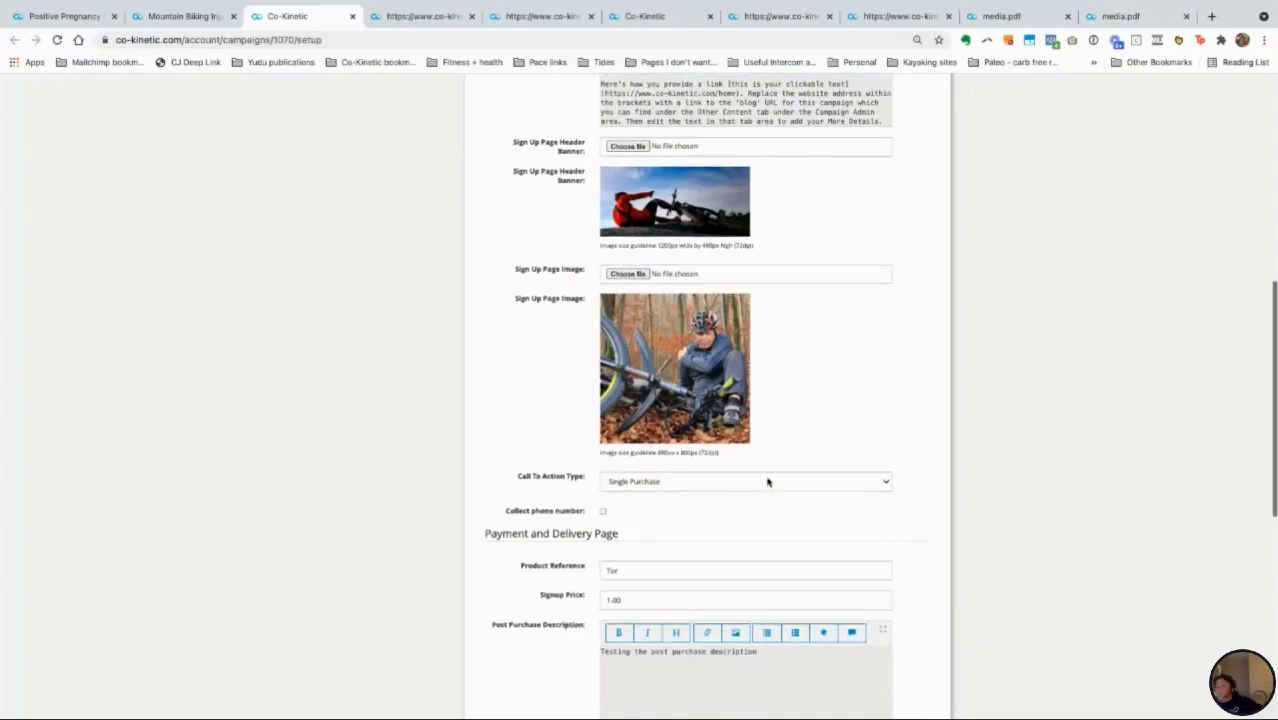
left_click(713, 471)
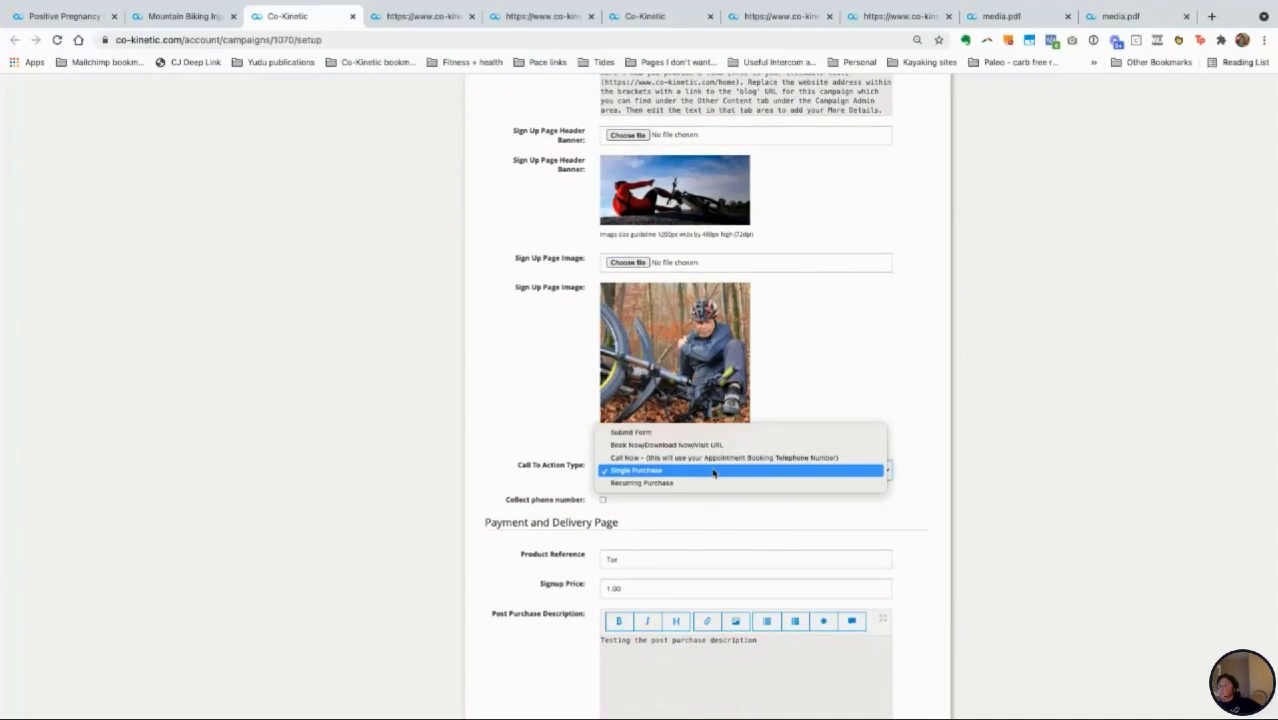
left_click(713, 471)
Step: Review the rest of the sign-up form, then return to the Mountain Biking article page
scroll(725, 491, "up", 5)
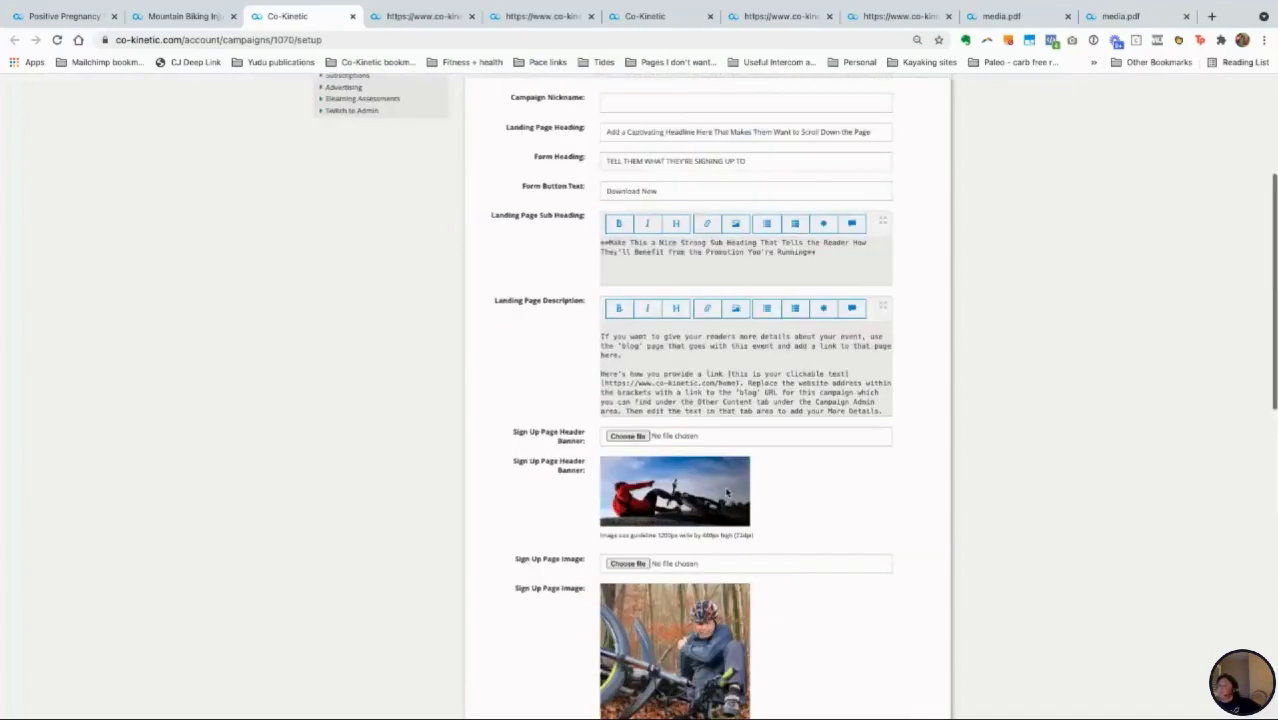
scroll(727, 491, "down", 7)
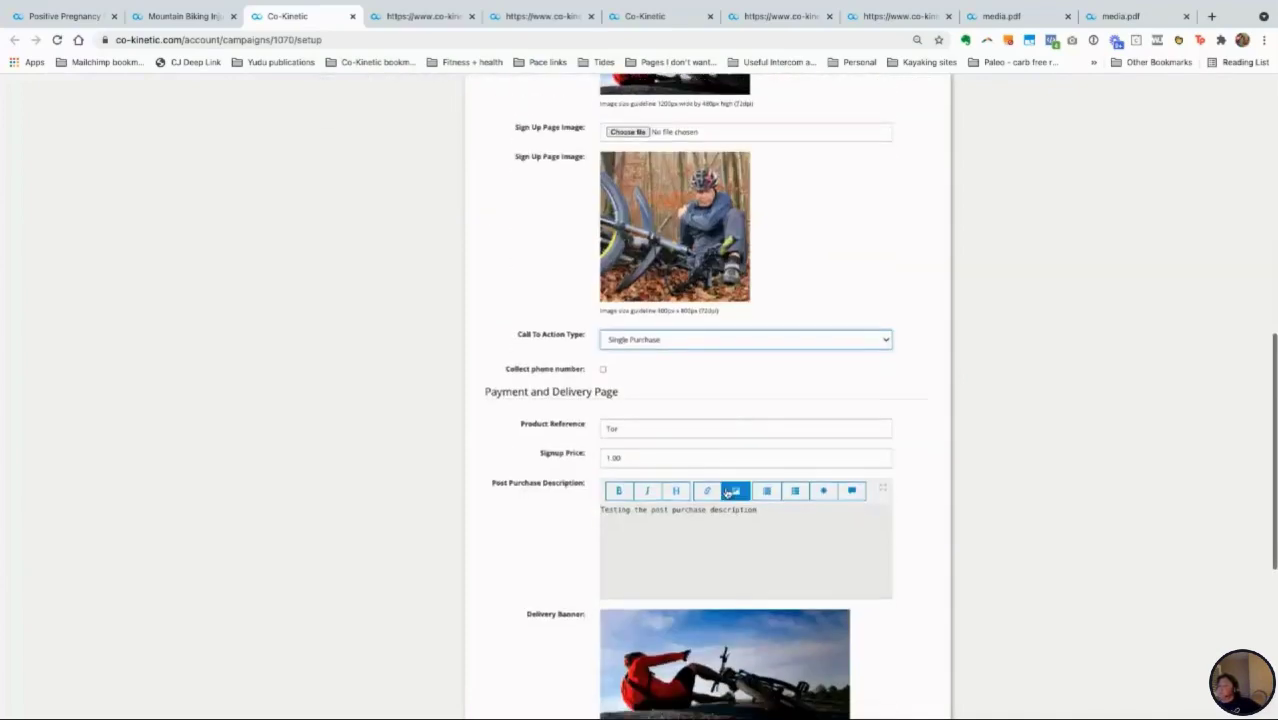
scroll(727, 491, "down", 3)
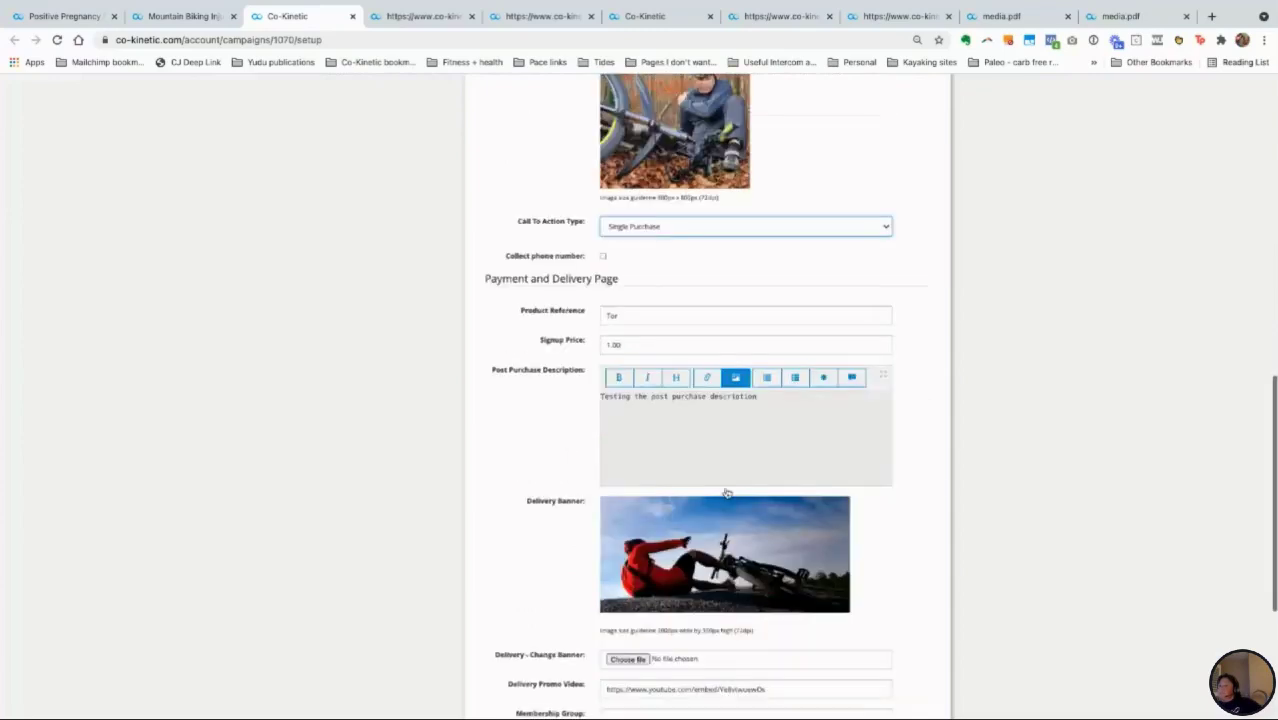
scroll(727, 491, "down", 2)
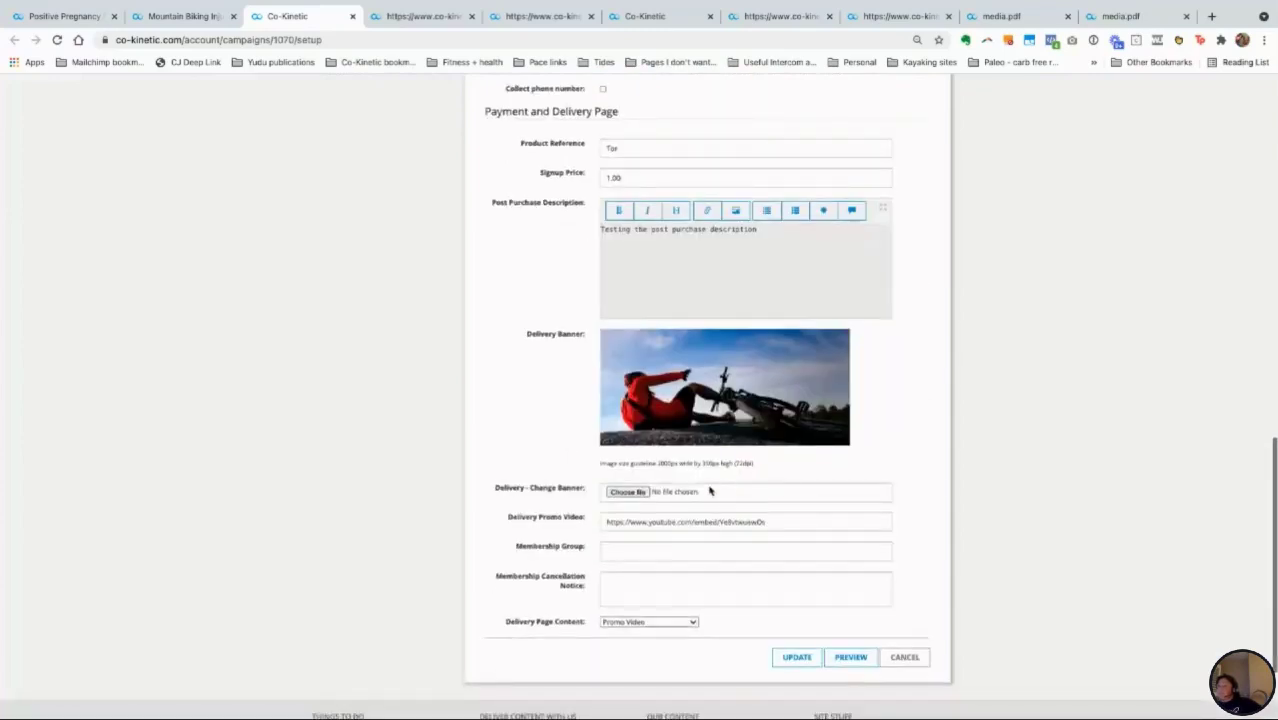
scroll(709, 494, "up", 3)
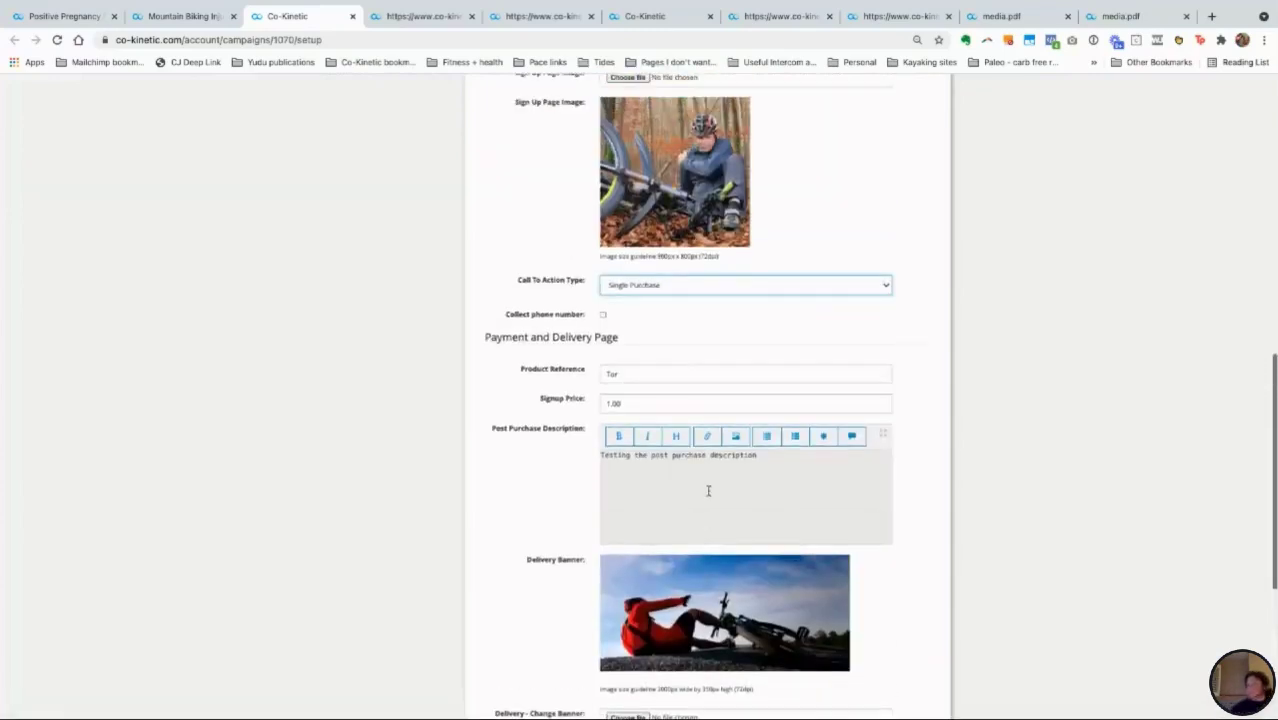
scroll(709, 492, "up", 3)
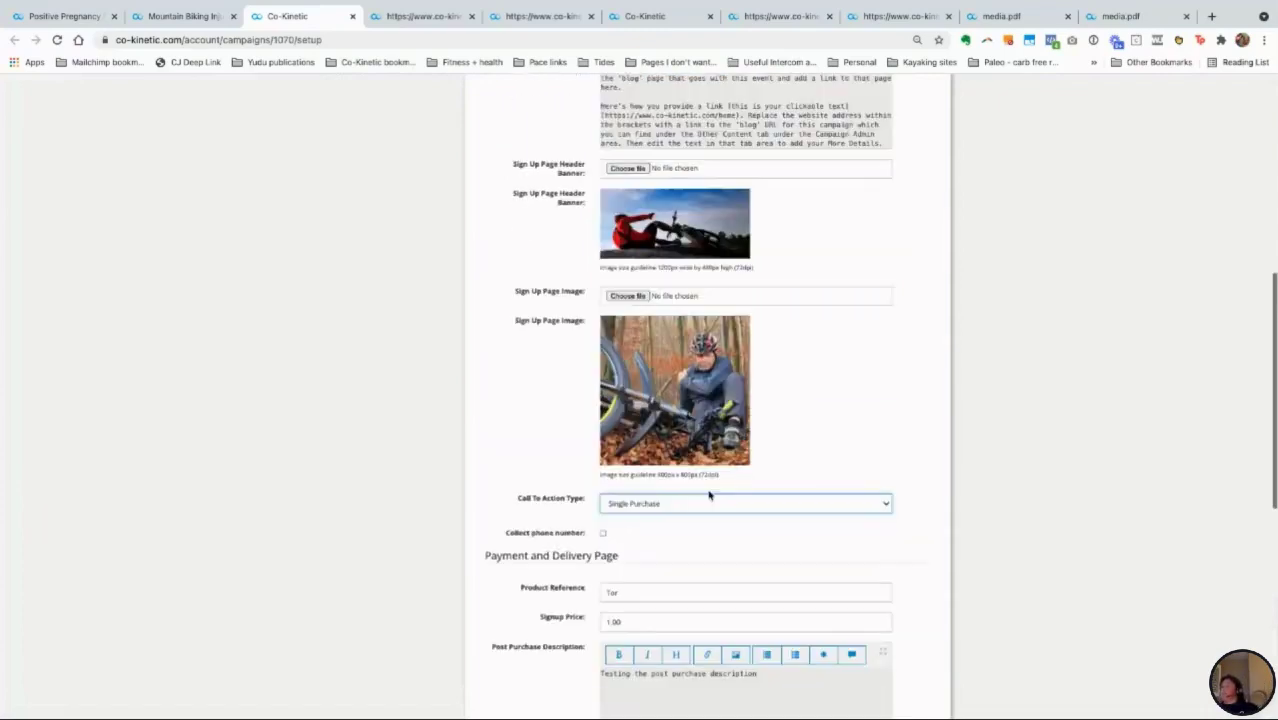
scroll(709, 494, "up", 5)
scroll(709, 494, "up", 2)
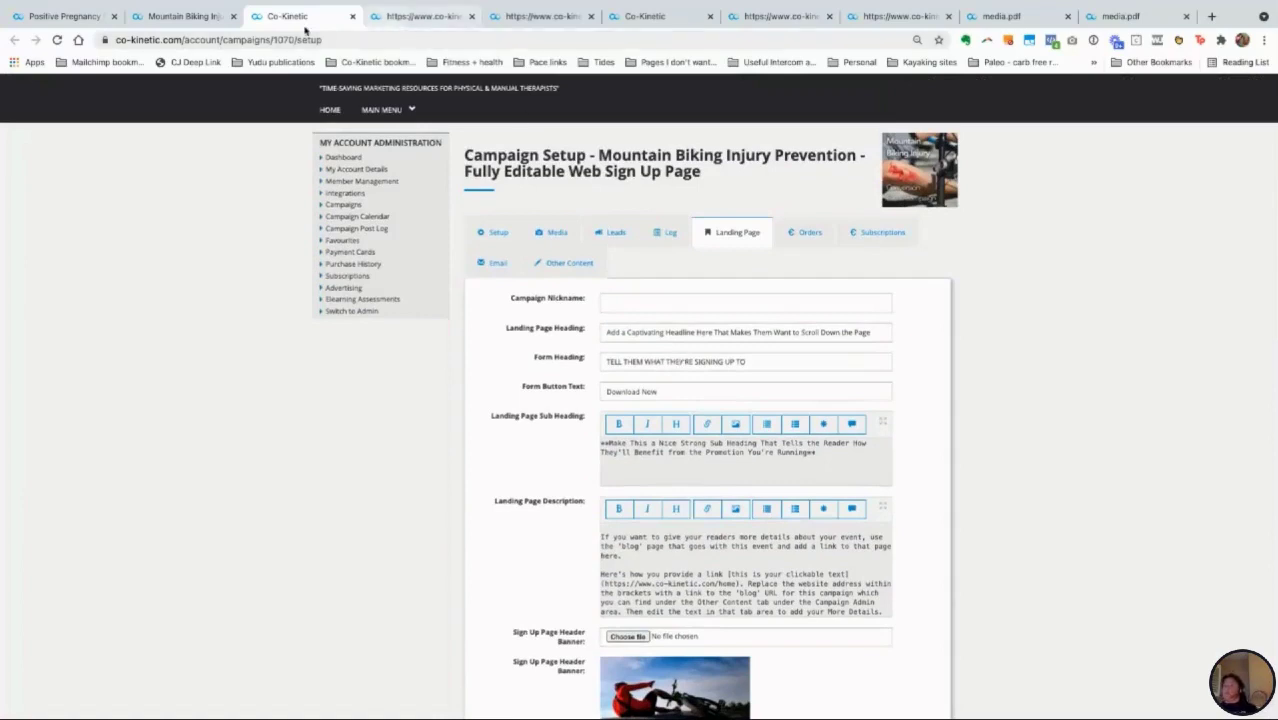
left_click(170, 17)
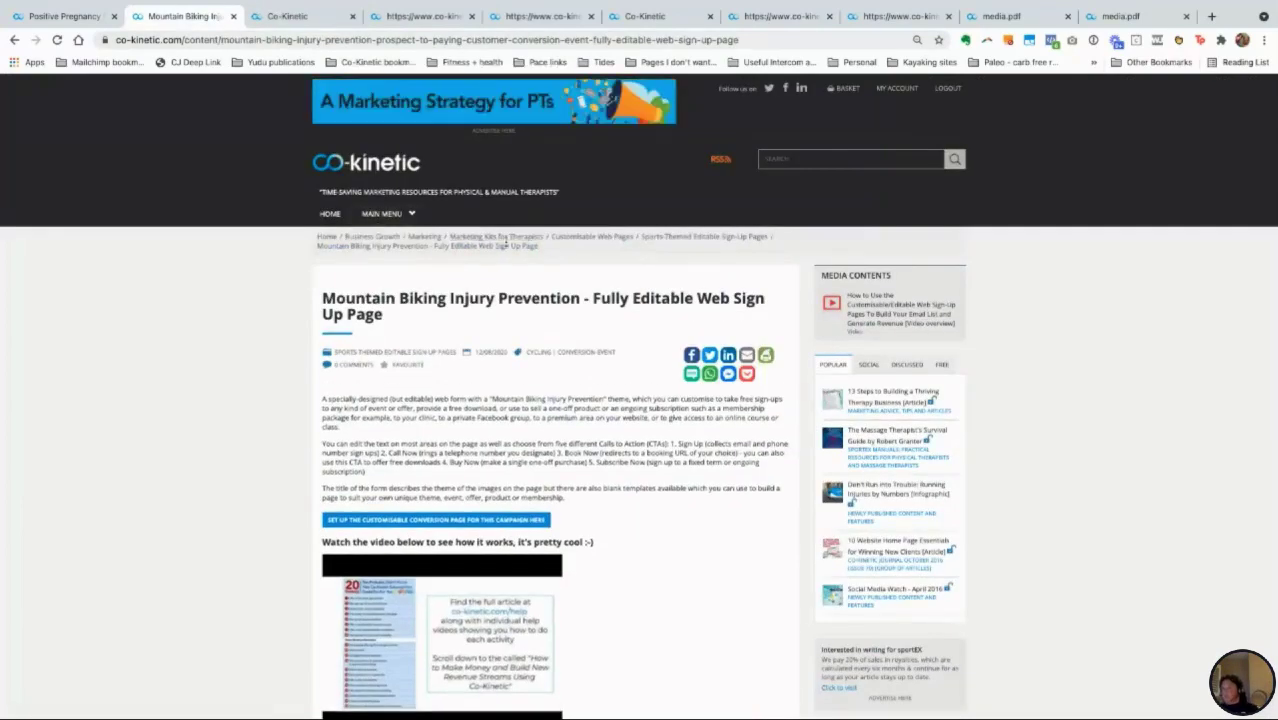
Step: Go up to Customisable Web Pages and scroll to the Business Event Editable Web Sign-Up Pages category
left_click(572, 240)
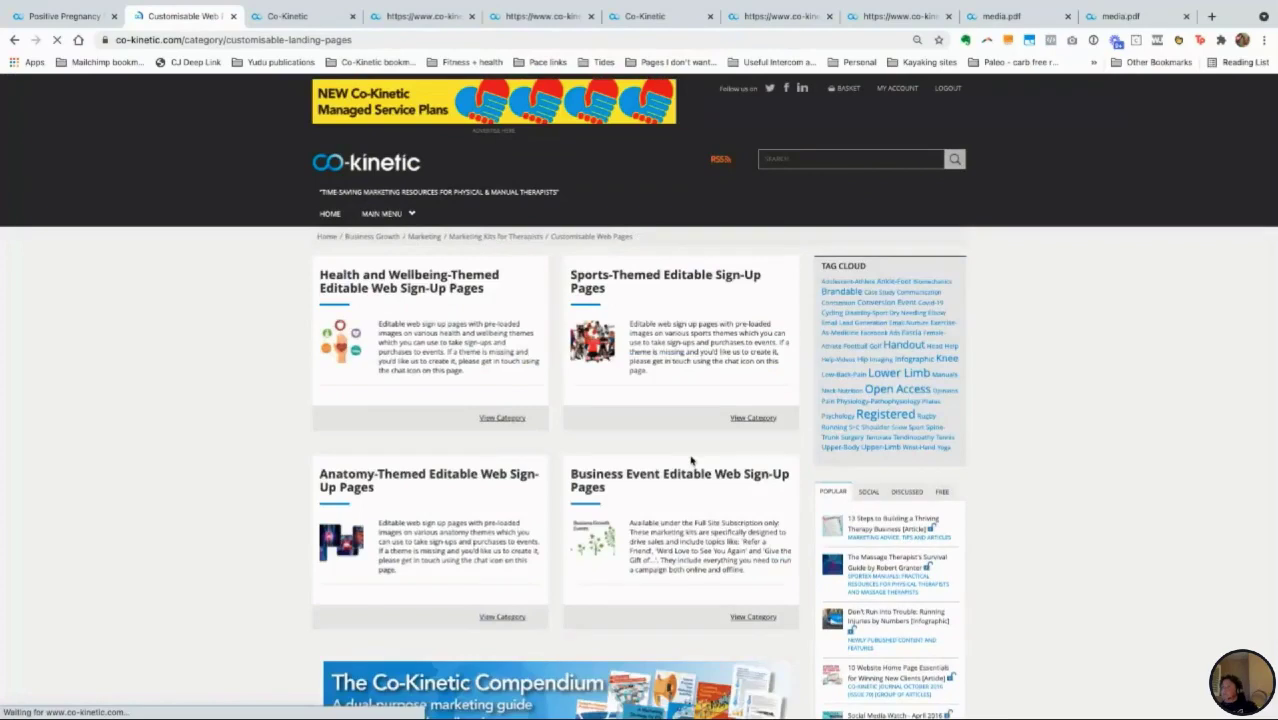
scroll(690, 460, "down", 1)
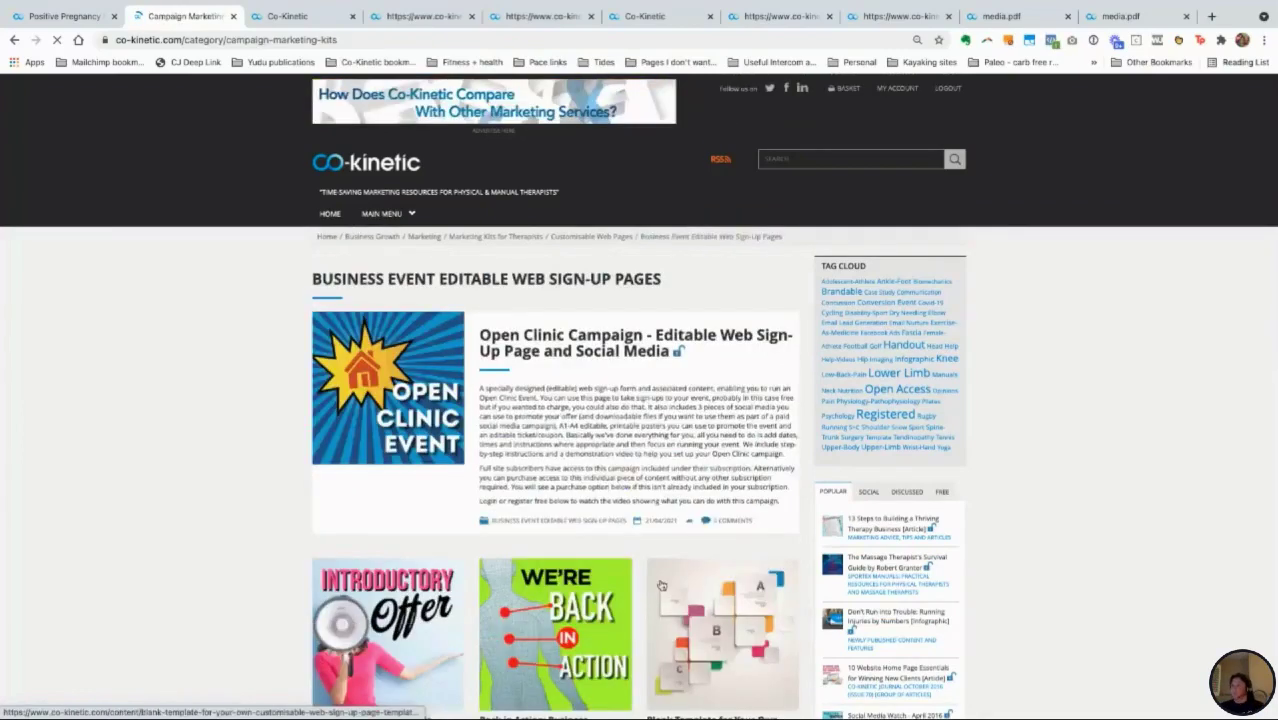
scroll(660, 585, "down", 1)
scroll(660, 585, "down", 1)
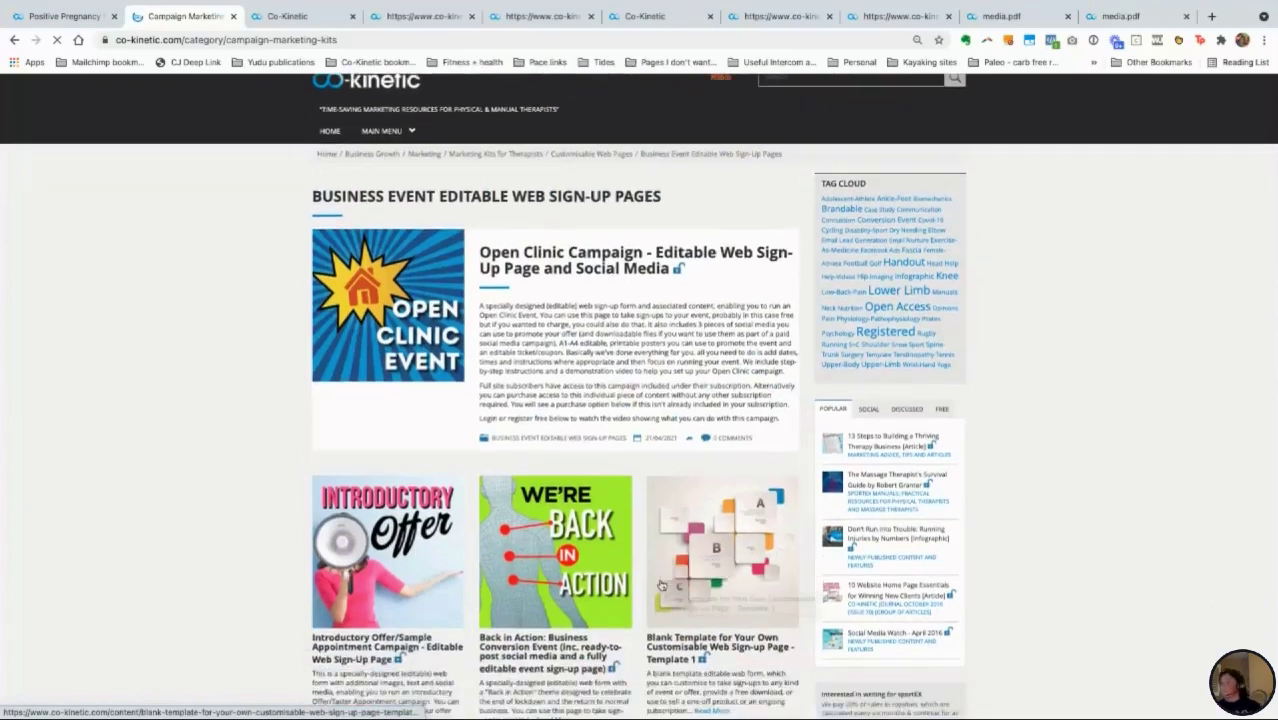
scroll(568, 262, "down", 1)
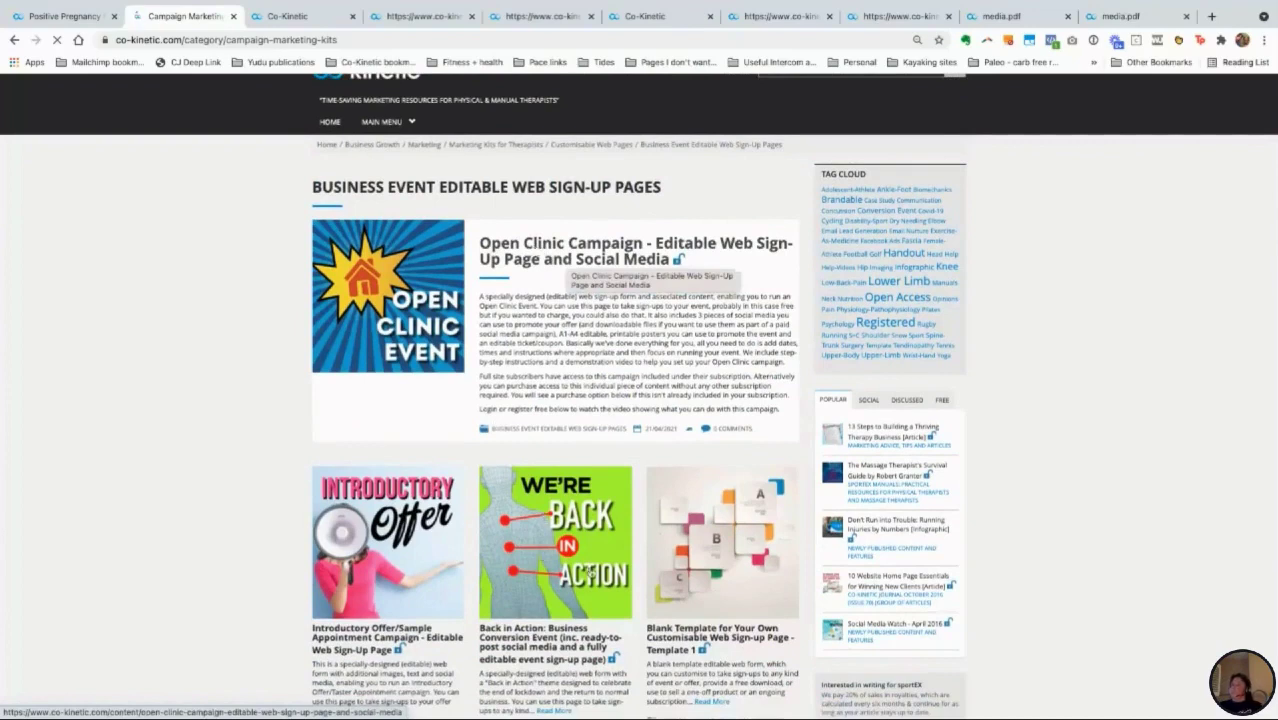
scroll(565, 563, "down", 1)
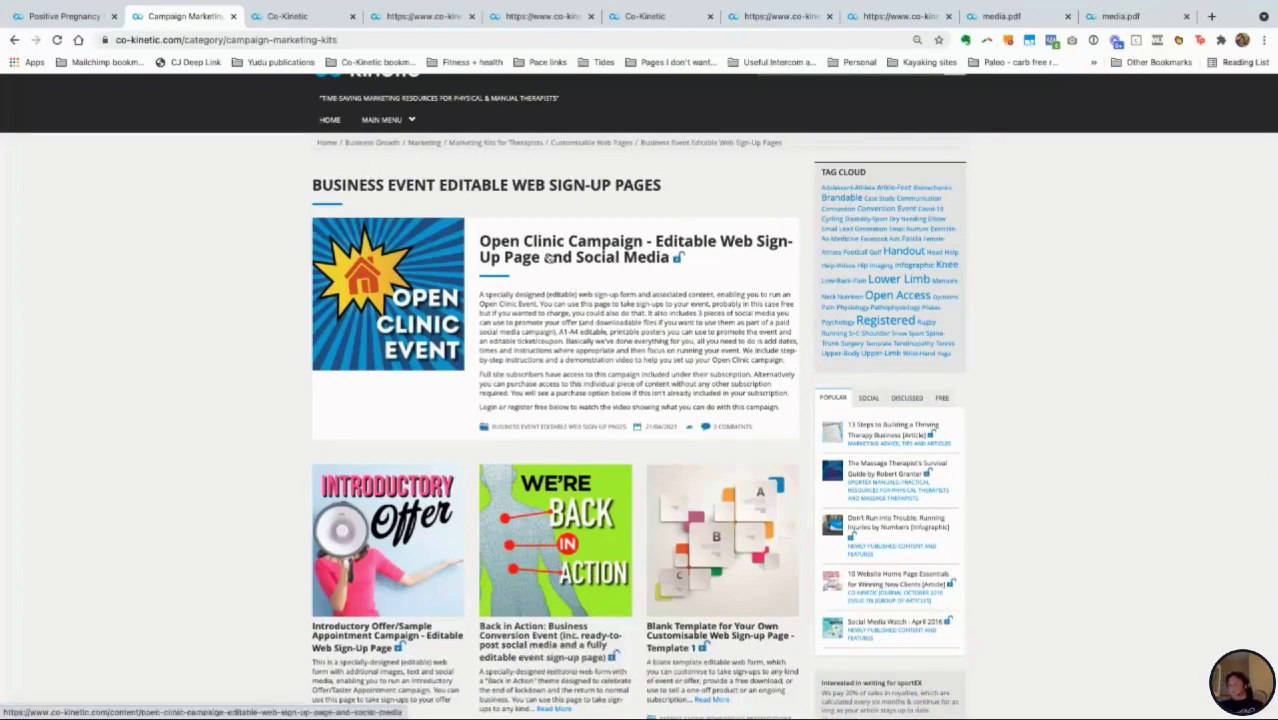
Step: Open the Open Clinic Campaign article and read through its content
left_click(548, 258)
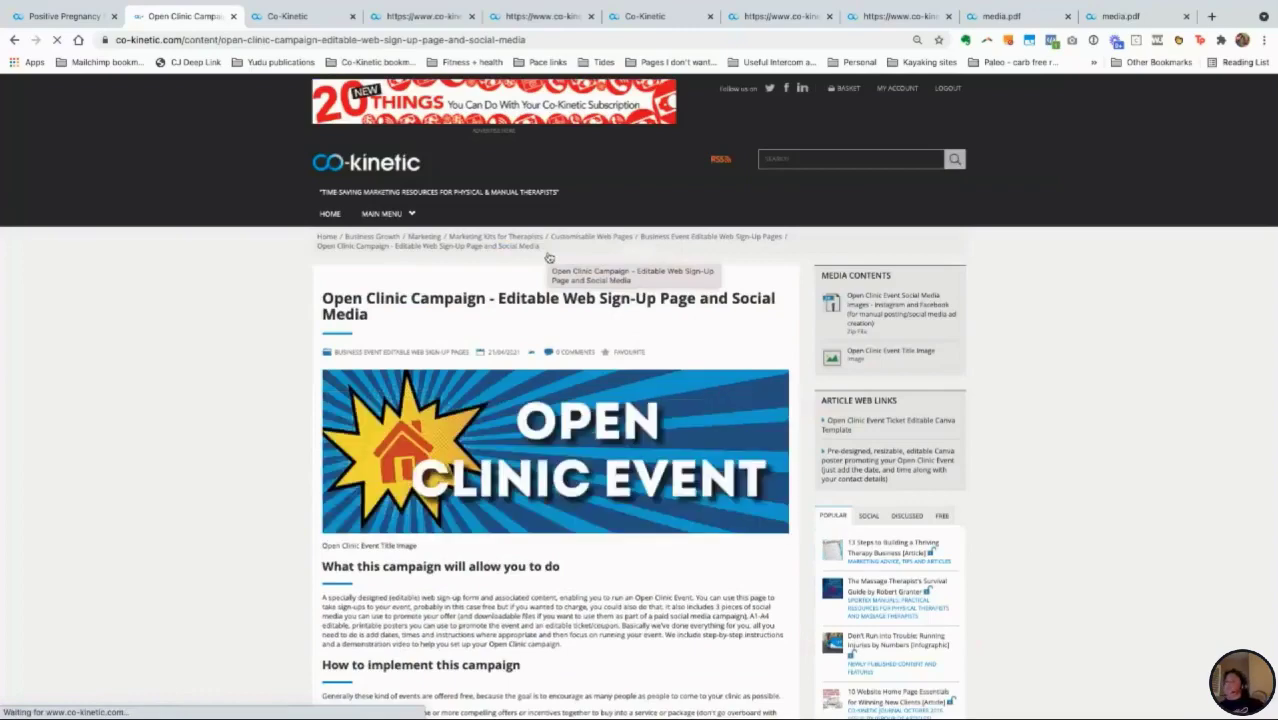
scroll(652, 487, "down", 2)
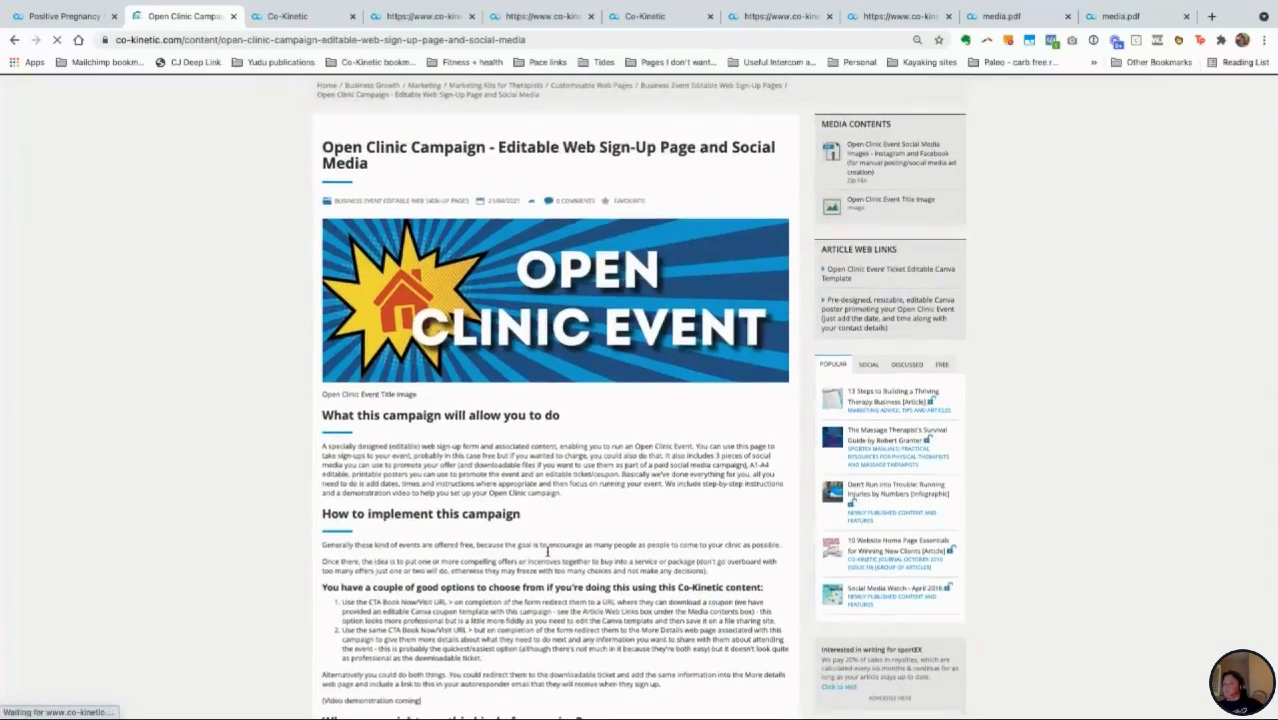
scroll(540, 540, "down", 2)
scroll(547, 551, "down", 1)
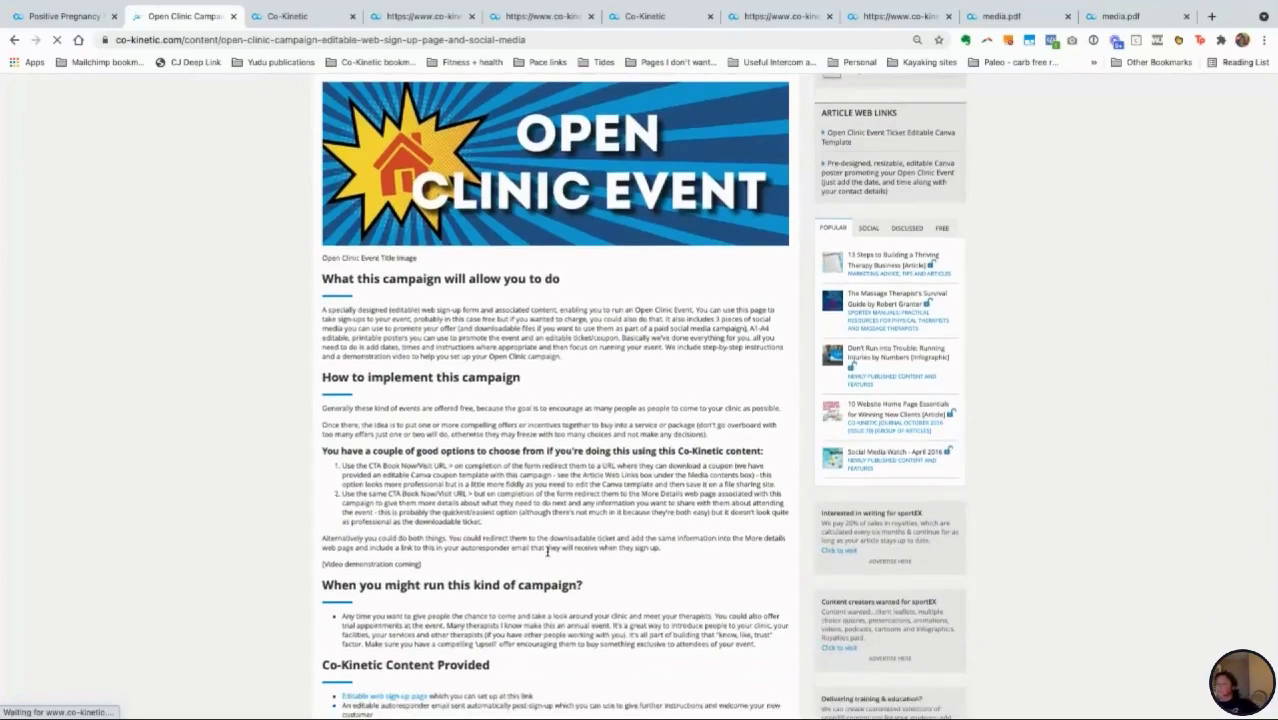
scroll(547, 550, "down", 1)
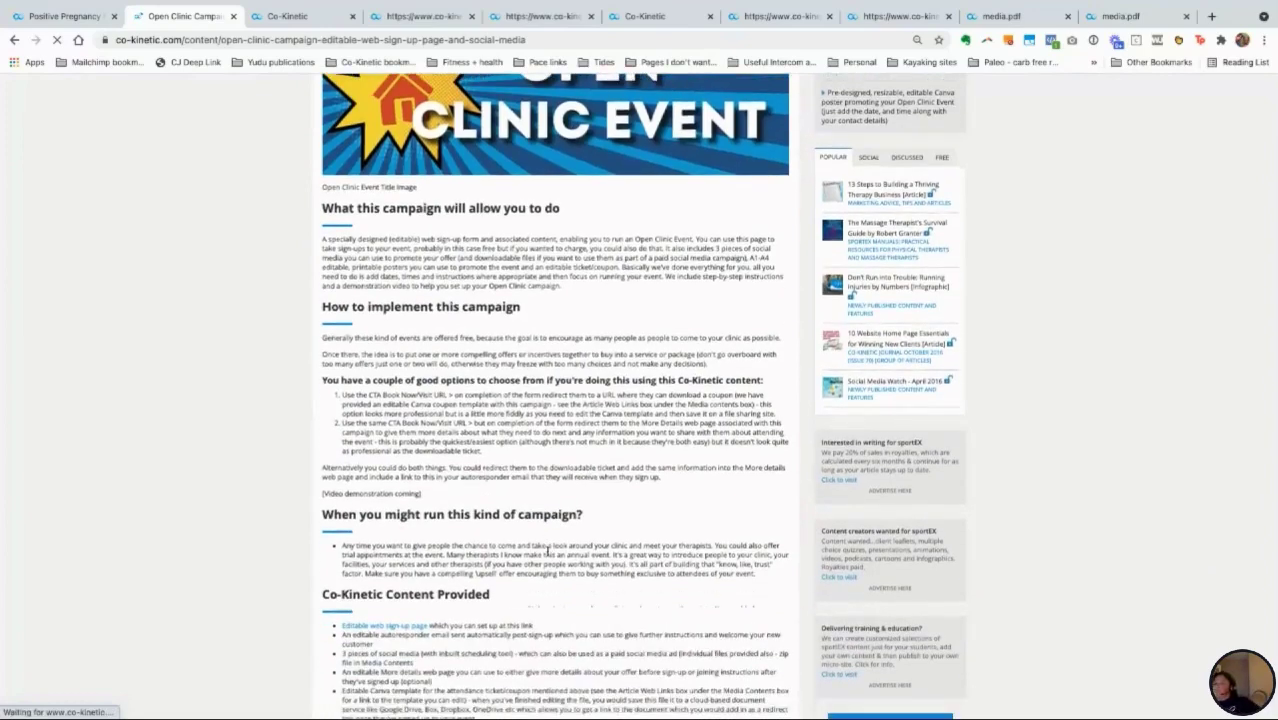
scroll(547, 551, "down", 2)
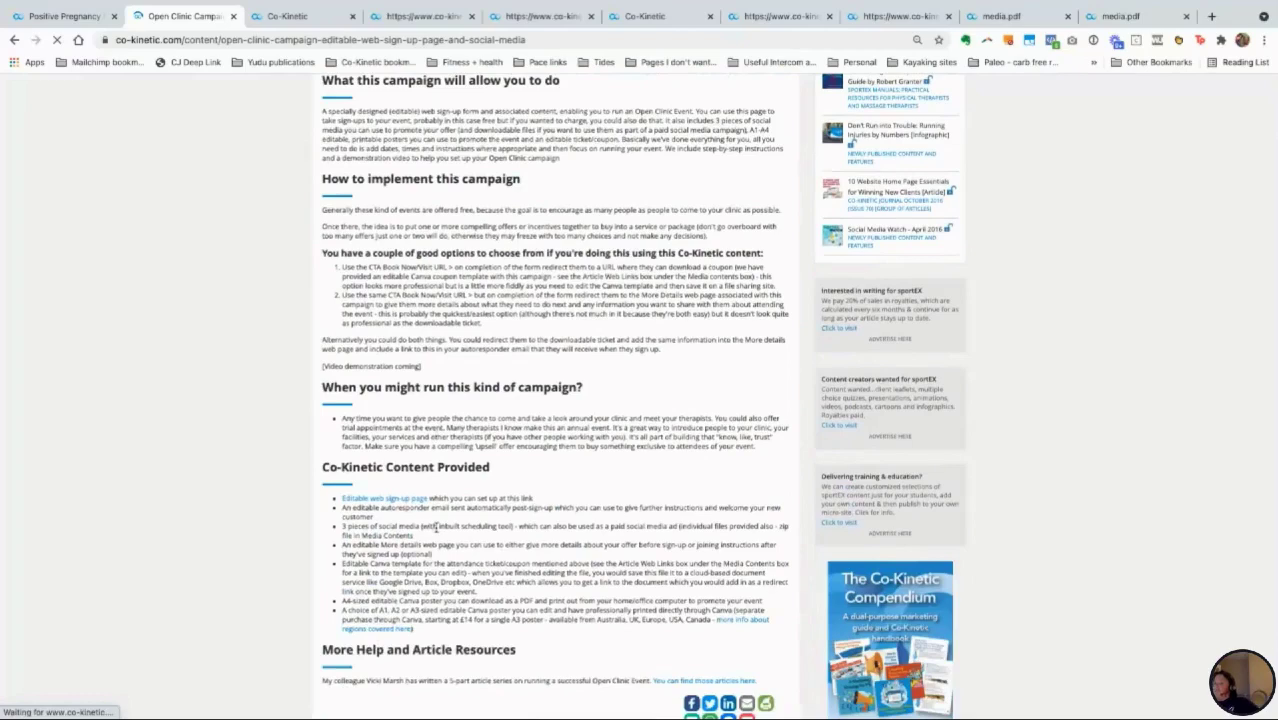
scroll(436, 526, "down", 1)
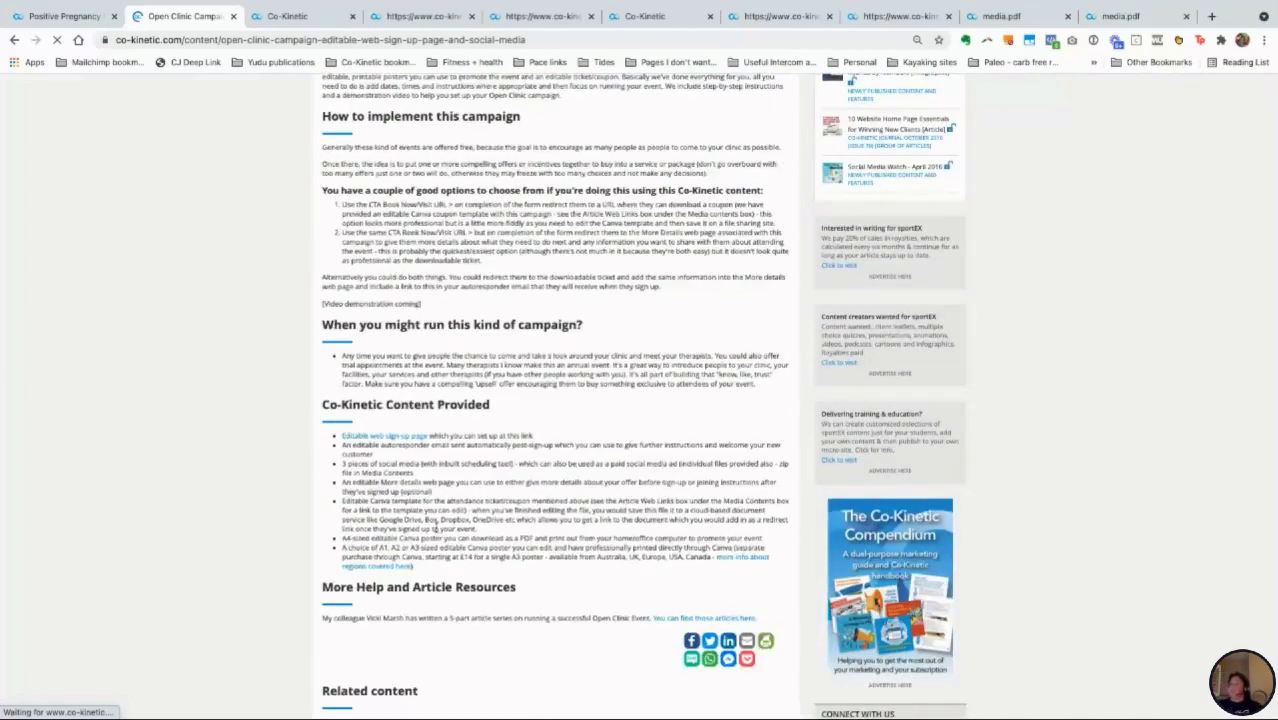
Step: Open the 'Editable web sign-up page' link under Co-Kinetic Content Provided
scroll(436, 527, "up", 4)
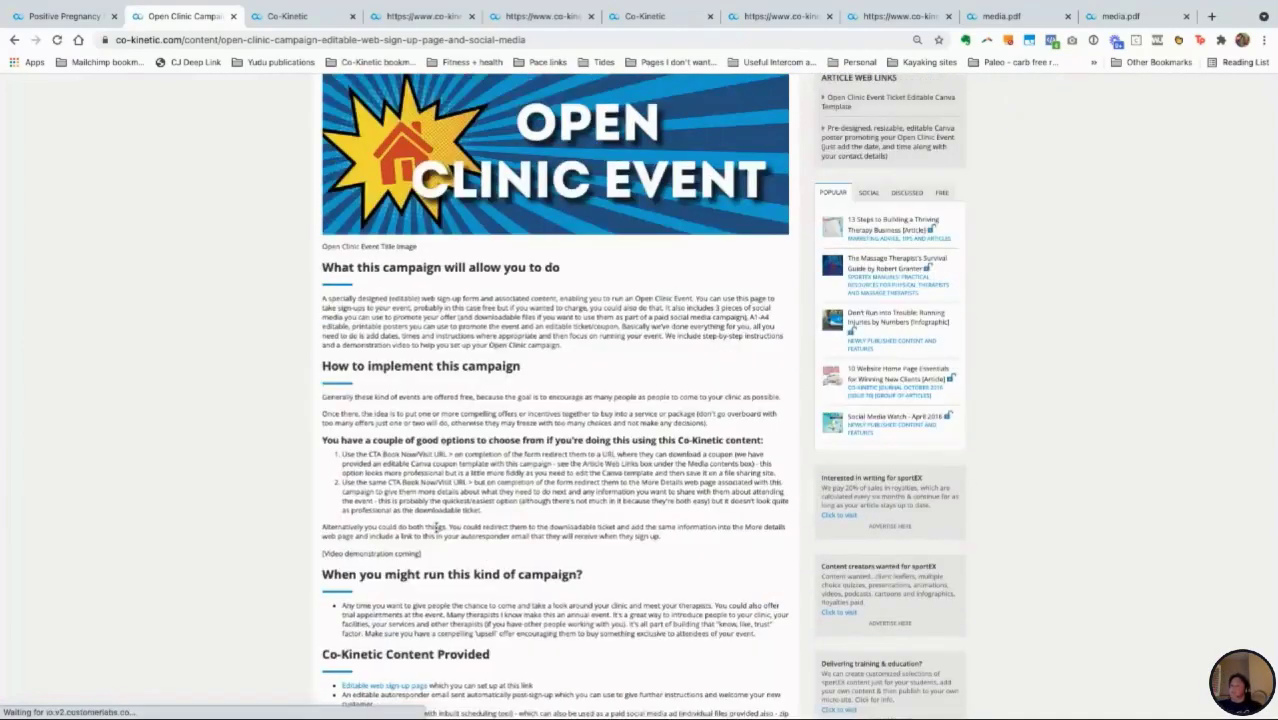
scroll(436, 527, "down", 1)
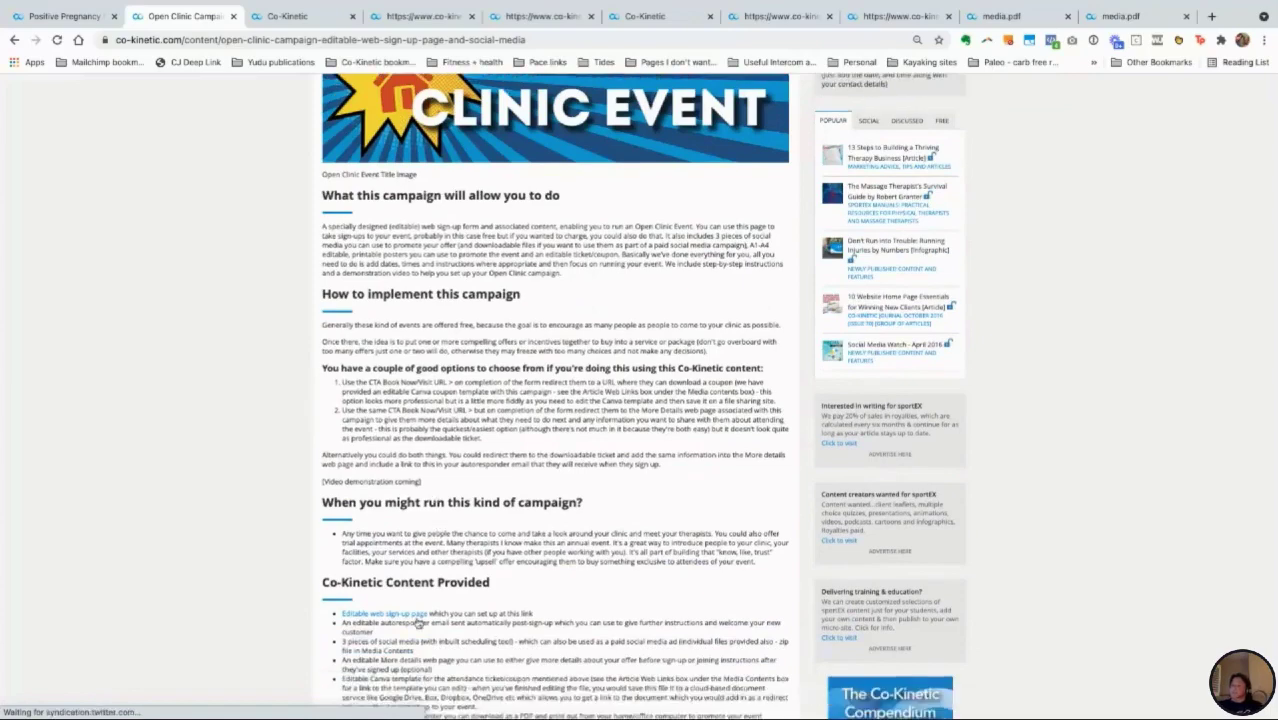
scroll(655, 578, "up", 1)
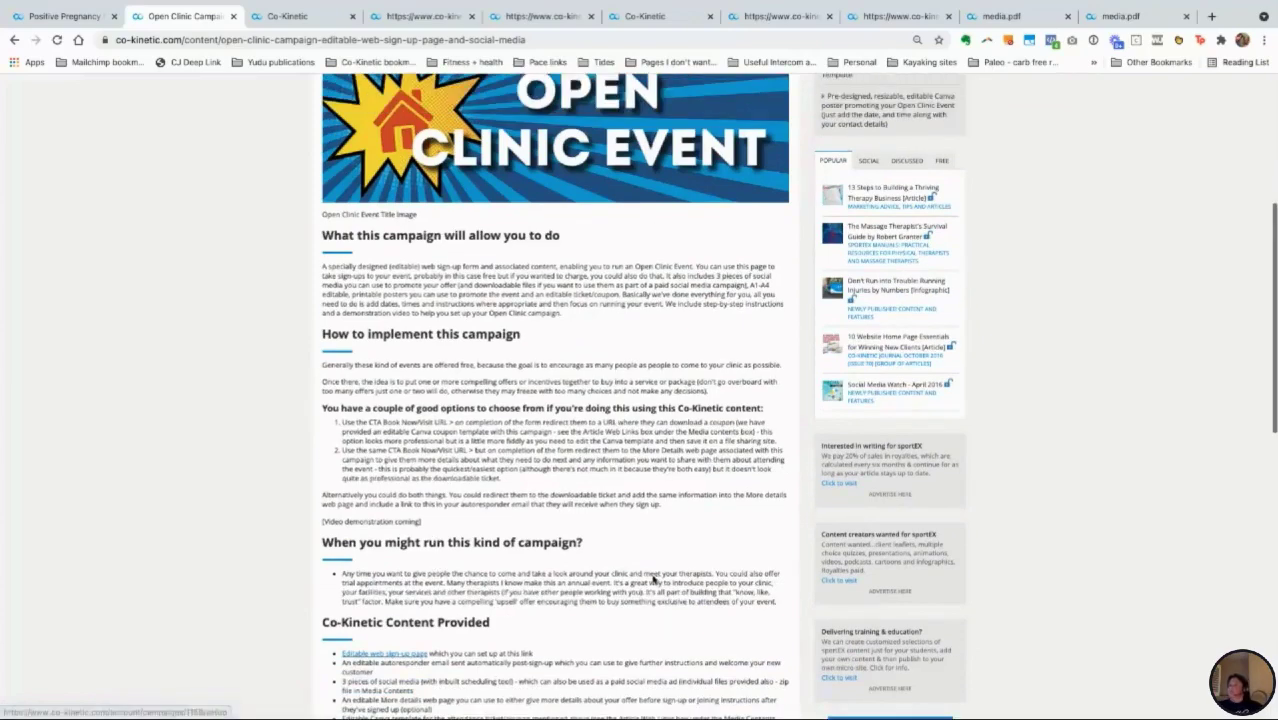
scroll(655, 578, "down", 1)
left_click(393, 620)
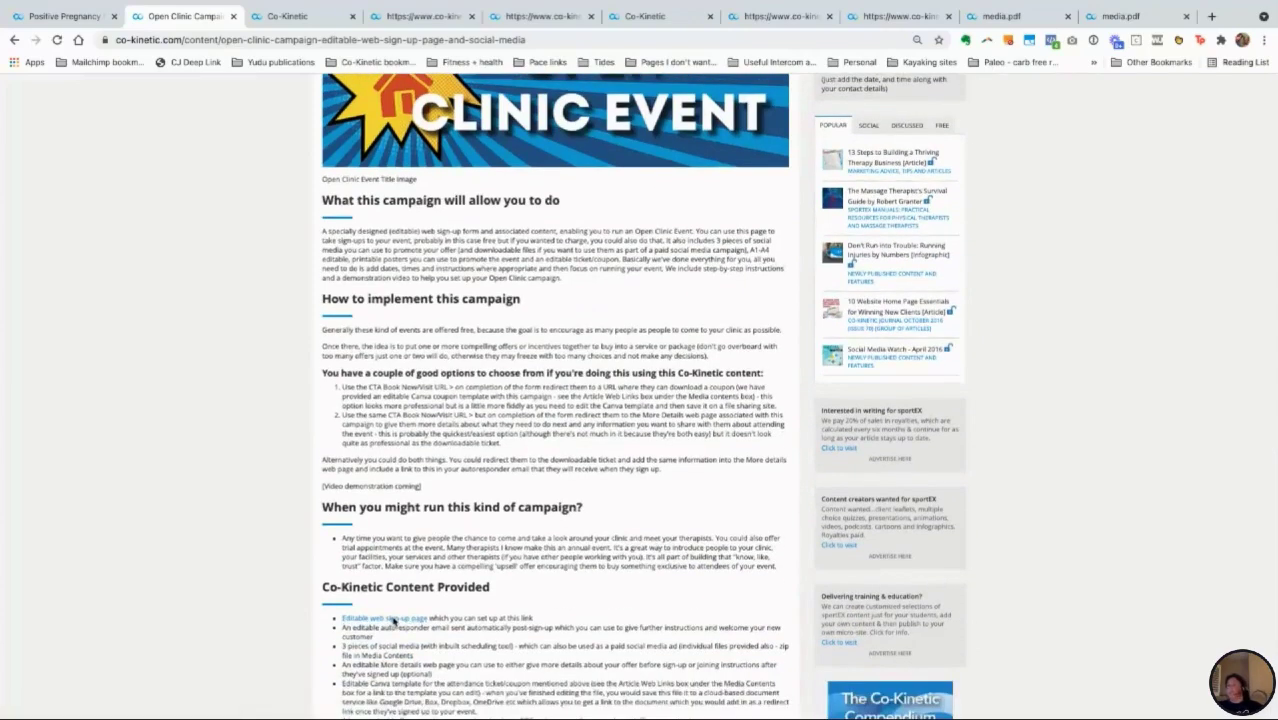